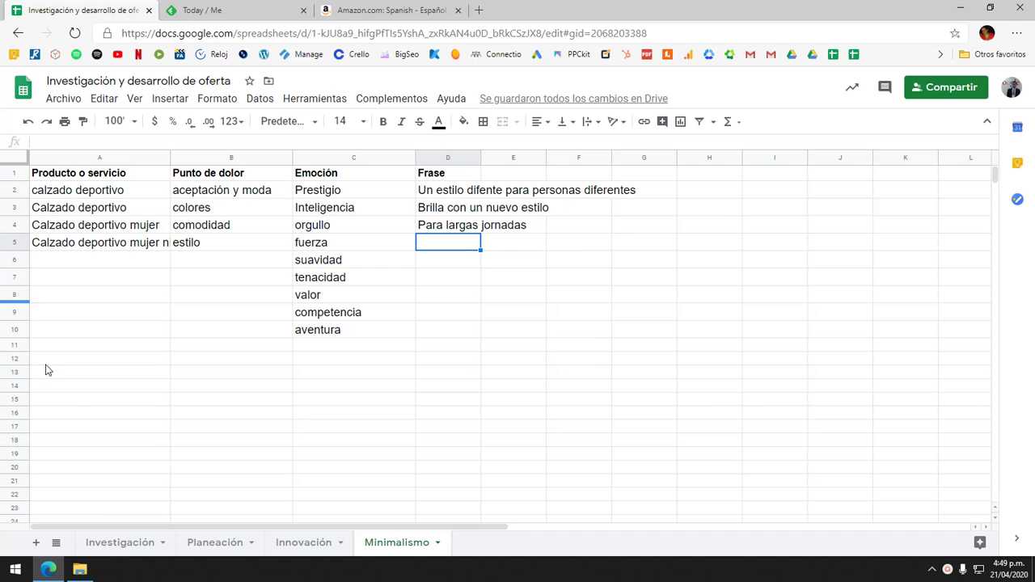
Open the Investigación sheet and review the Propuestas de la competencia, Palabras claves and Me gusta columns.
{"action": "left_click", "coordinate": [123, 542]}
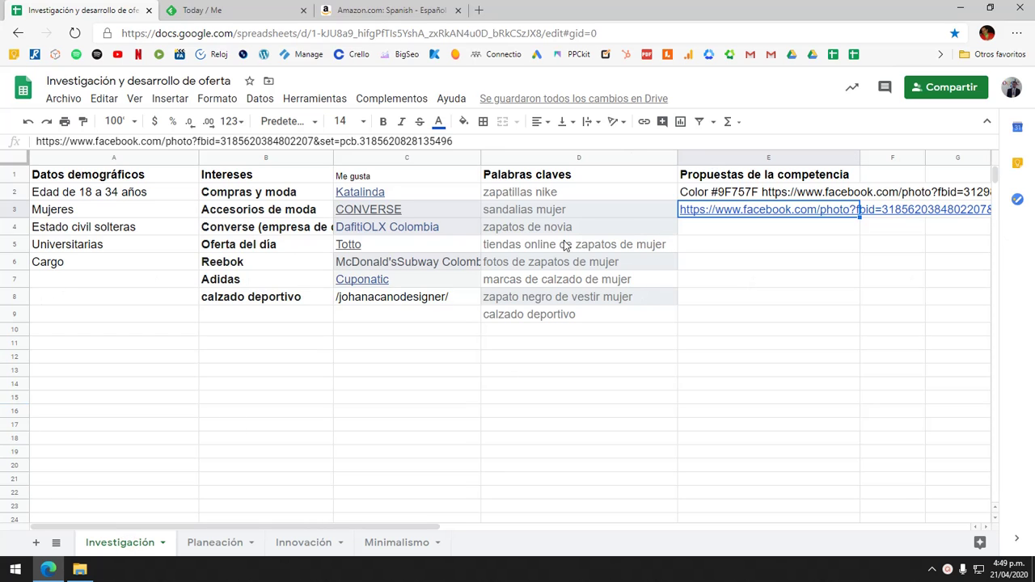
{"action": "left_click_drag", "start_coordinate": [768, 199], "coordinate": [769, 453]}
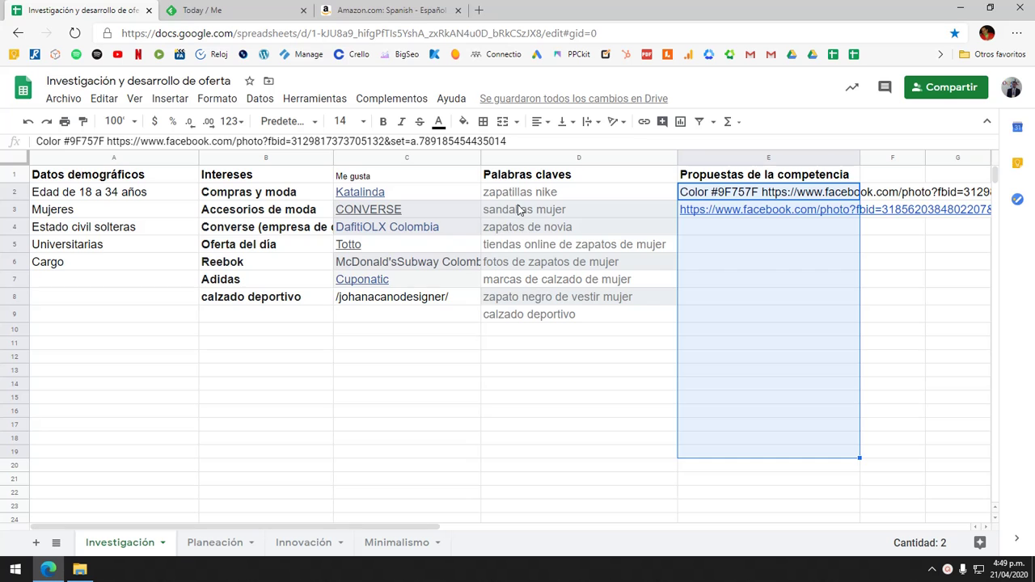
{"action": "left_click_drag", "start_coordinate": [524, 192], "coordinate": [542, 534]}
{"action": "scroll", "coordinate": [502, 243], "scroll_direction": "up", "scroll_amount": 2}
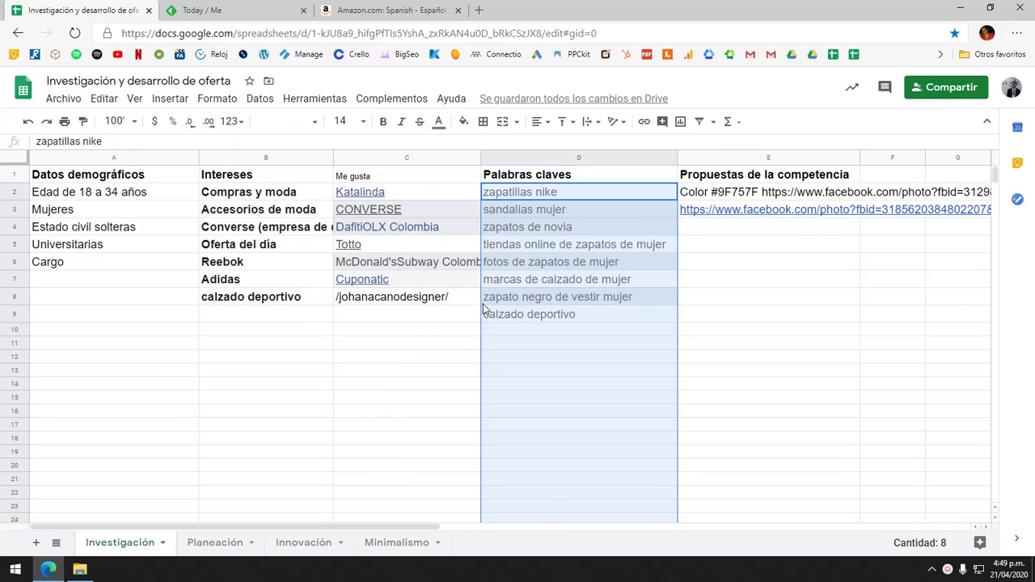
{"action": "left_click_drag", "start_coordinate": [396, 192], "coordinate": [404, 478]}
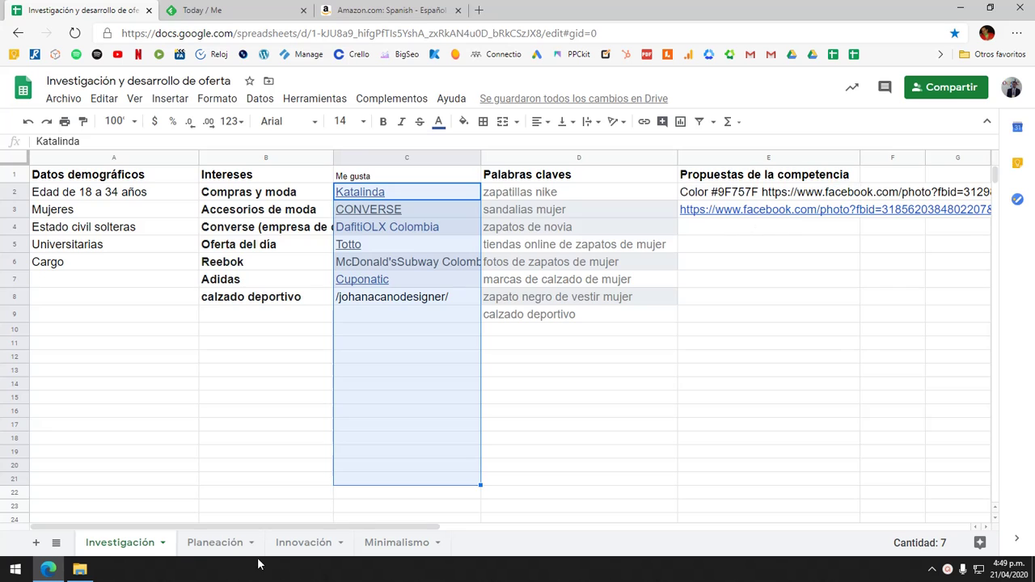
Review the Inconsciente del problema column on the Planeación sheet and bring up the Innovación sheet.
{"action": "left_click", "coordinate": [215, 543]}
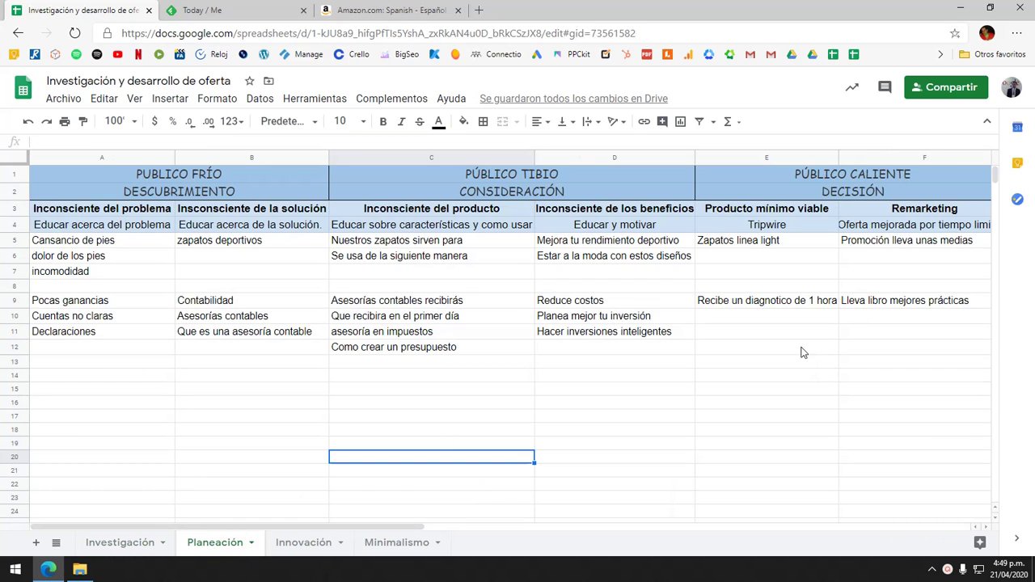
{"action": "left_click_drag", "start_coordinate": [84, 225], "coordinate": [96, 385]}
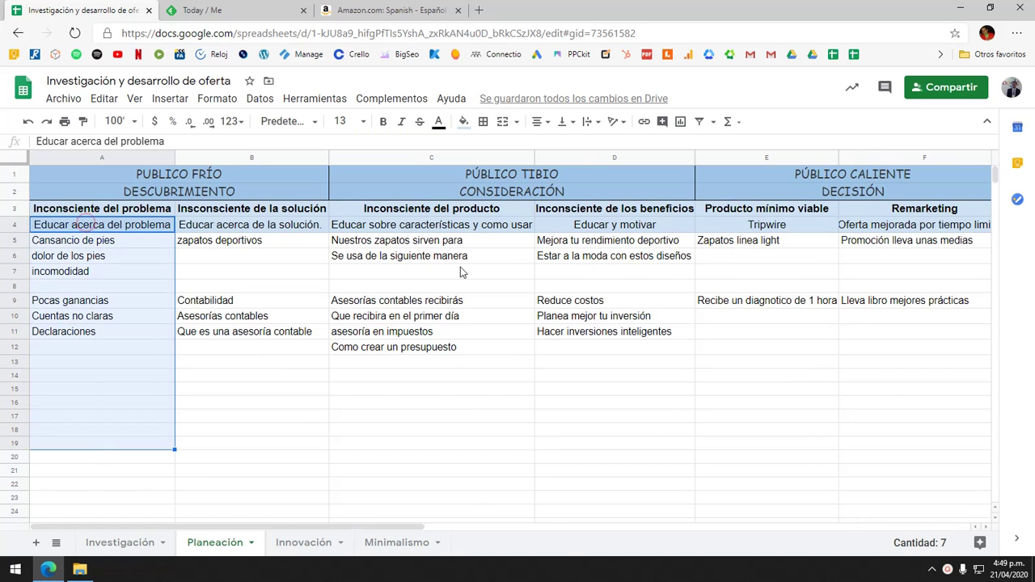
{"action": "left_click", "coordinate": [301, 543]}
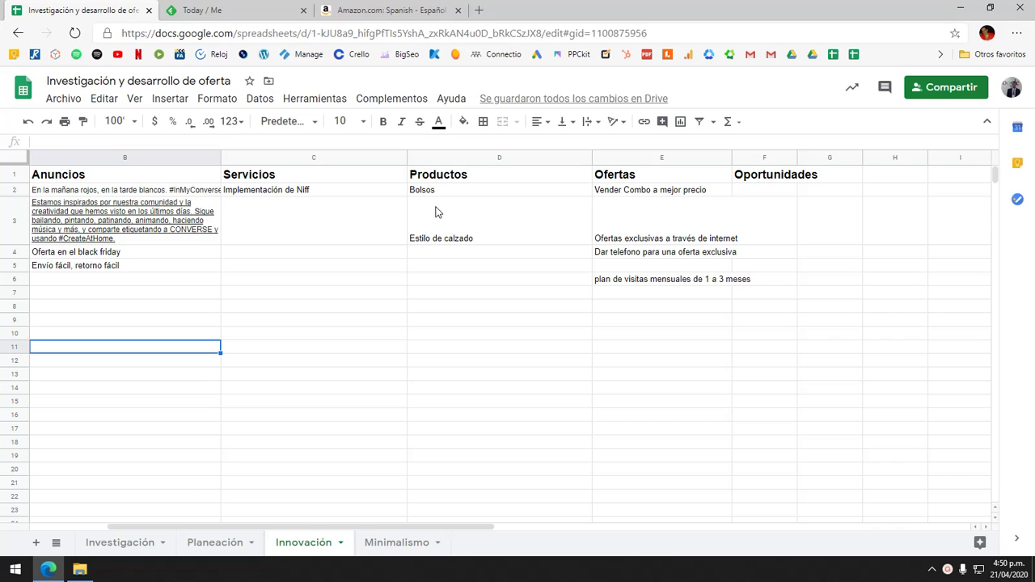
Search the web for Google Earth in a new browser tab and launch Earth from its official site.
{"action": "left_click", "coordinate": [479, 9]}
{"action": "type", "text": "google a"}
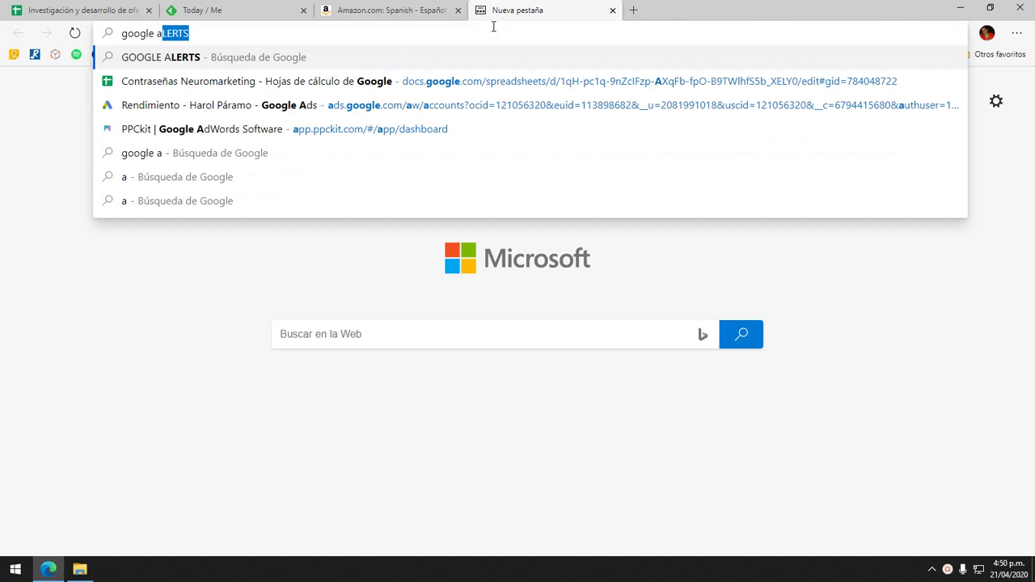
{"action": "type", "text": "eart"}
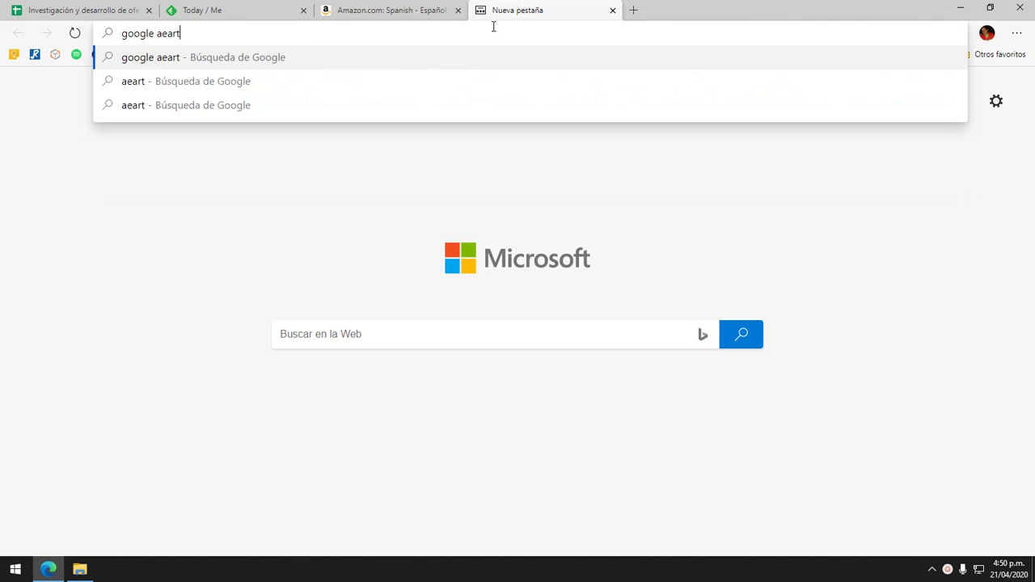
{"action": "key", "text": "Return"}
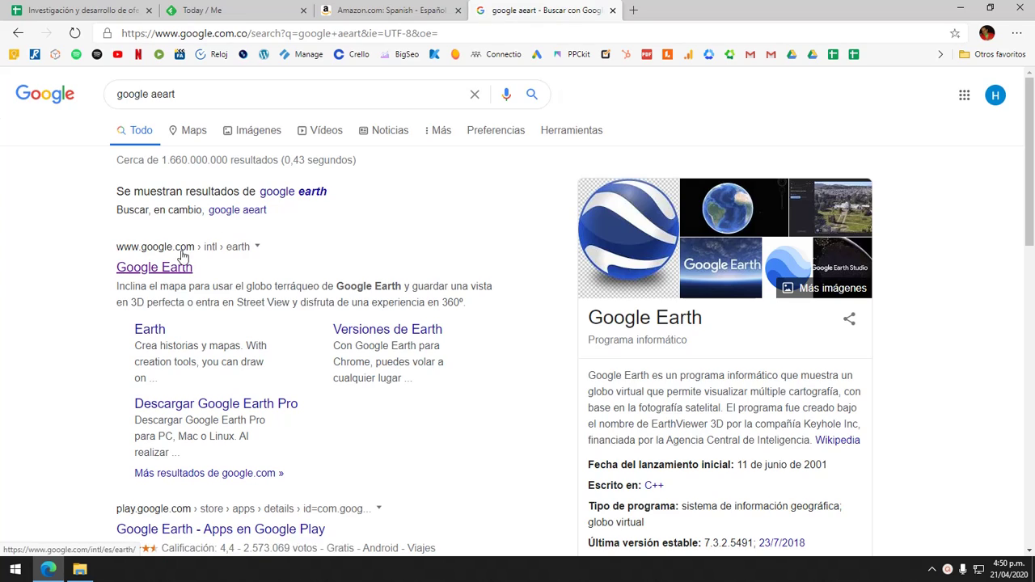
{"action": "left_click", "coordinate": [173, 268]}
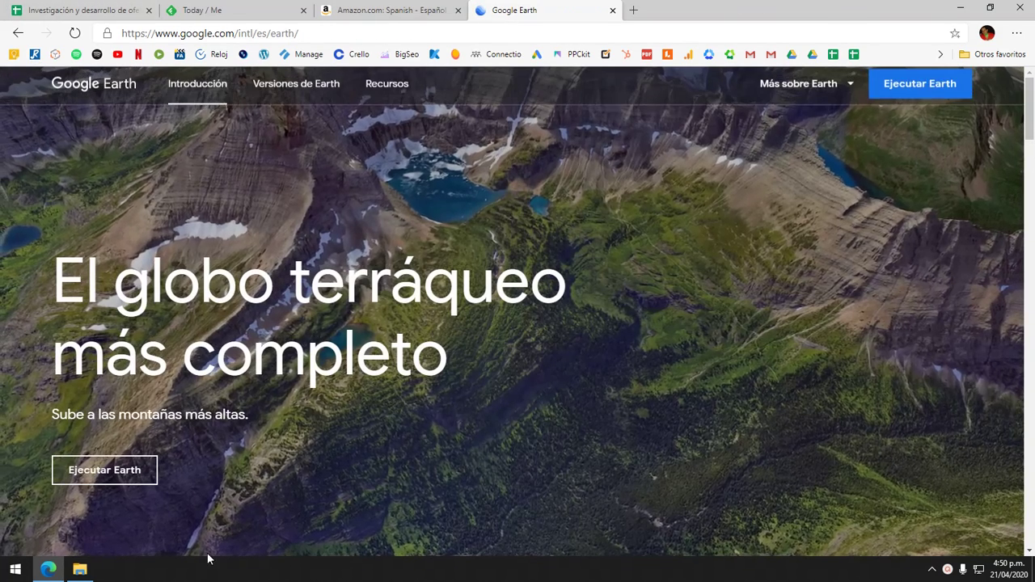
{"action": "left_click", "coordinate": [121, 472]}
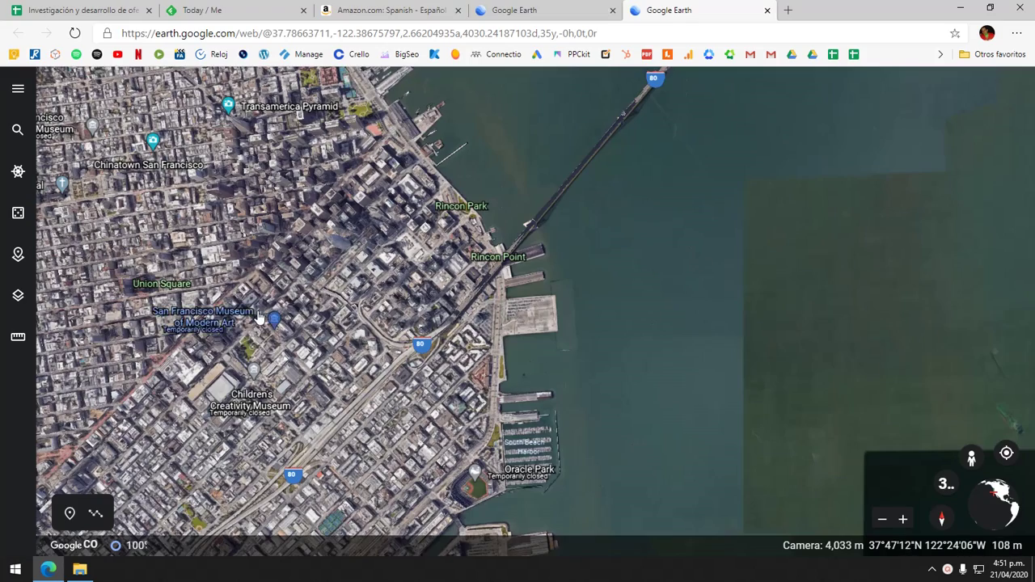
Look over the San Francisco waterfront in Google Earth and check the available map styles without changing the current one.
{"action": "scroll", "coordinate": [457, 309], "scroll_direction": "down", "scroll_amount": 3}
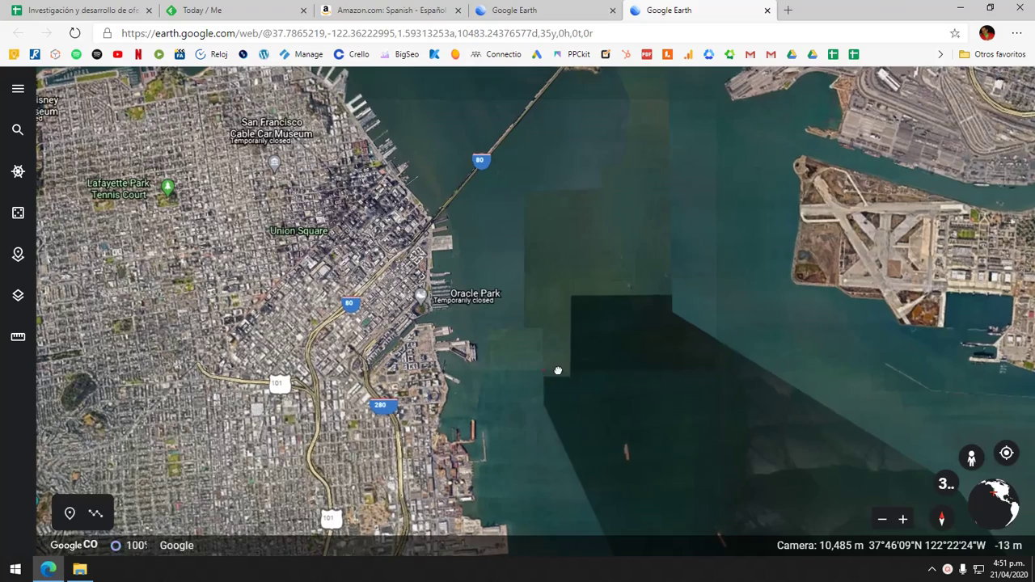
{"action": "left_click_drag", "start_coordinate": [557, 369], "coordinate": [427, 390]}
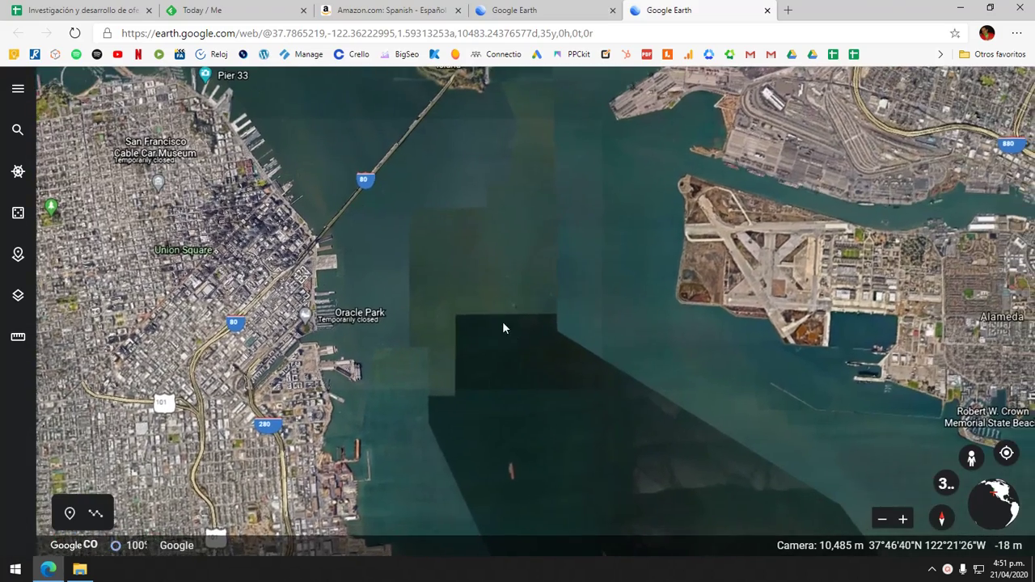
{"action": "left_click_drag", "start_coordinate": [504, 328], "coordinate": [689, 331]}
{"action": "scroll", "coordinate": [340, 377], "scroll_direction": "down", "scroll_amount": 2}
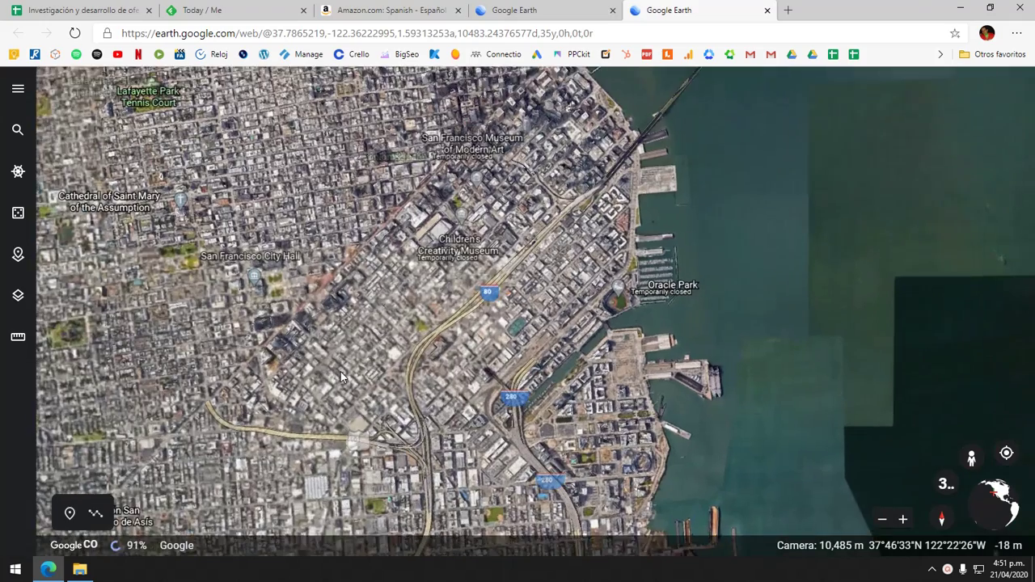
{"action": "scroll", "coordinate": [446, 350], "scroll_direction": "down", "scroll_amount": 2}
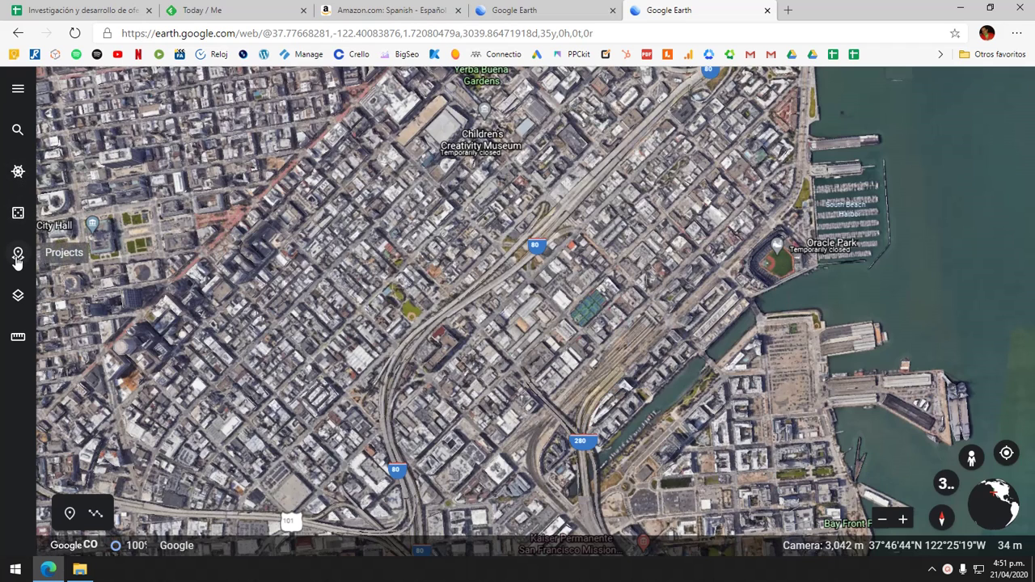
{"action": "left_click", "coordinate": [22, 305]}
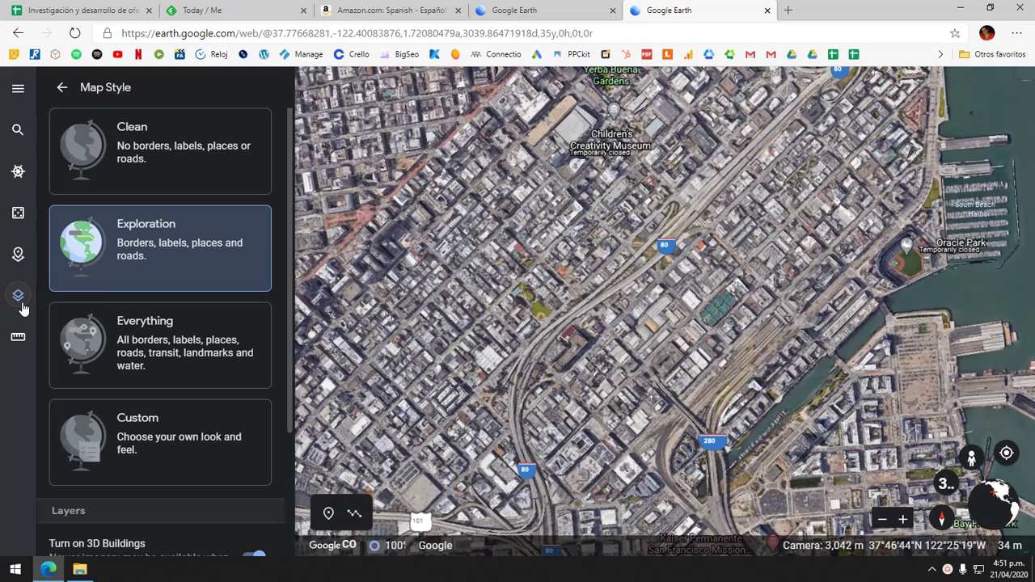
{"action": "left_click", "coordinate": [19, 299]}
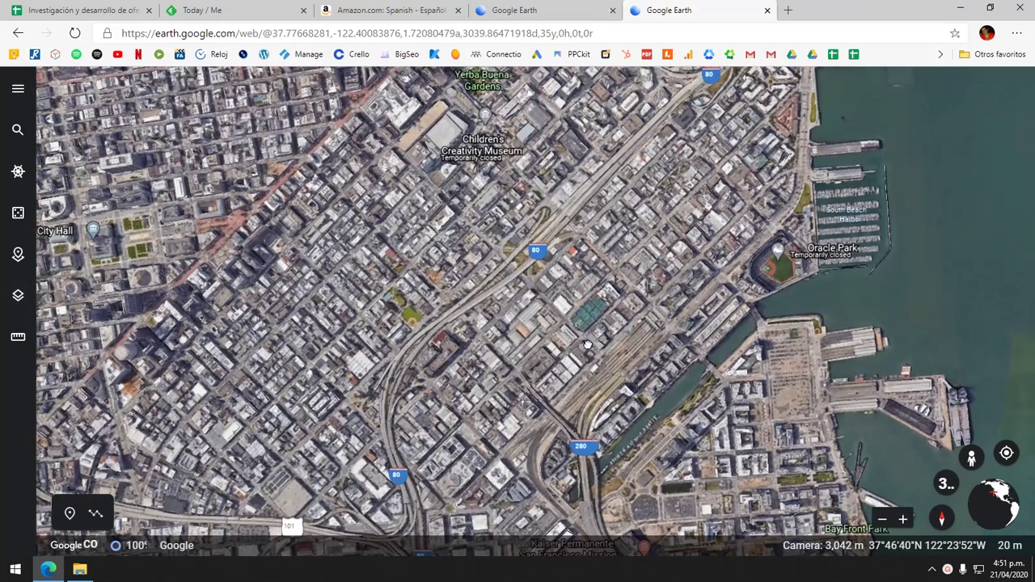
Zoom in on the Oracle Park stadium to examine its field, stands and waterfront promenade.
{"action": "left_click_drag", "start_coordinate": [516, 218], "coordinate": [520, 289]}
{"action": "scroll", "coordinate": [520, 289], "scroll_direction": "up", "scroll_amount": 3}
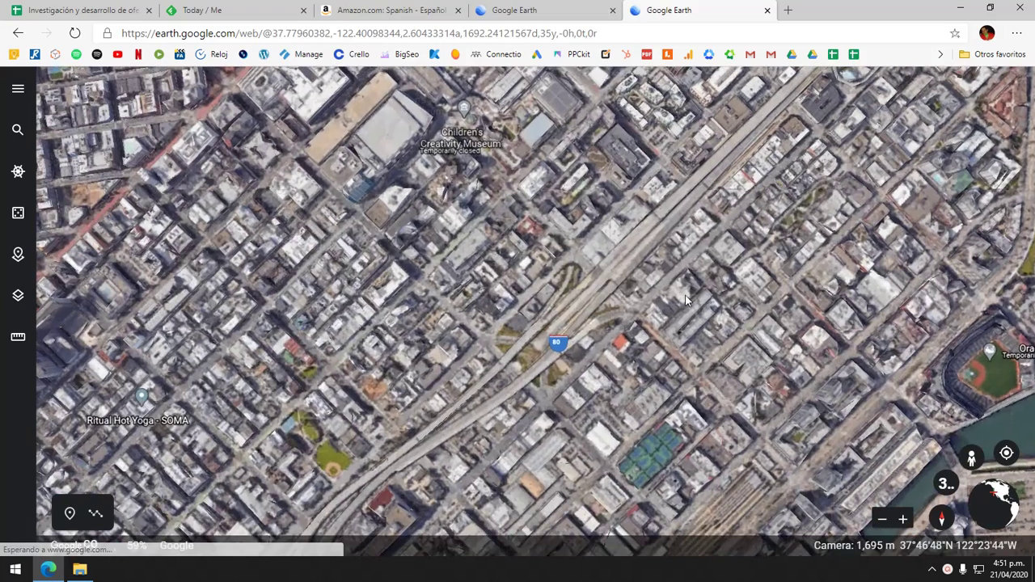
{"action": "key", "text": "Right"}
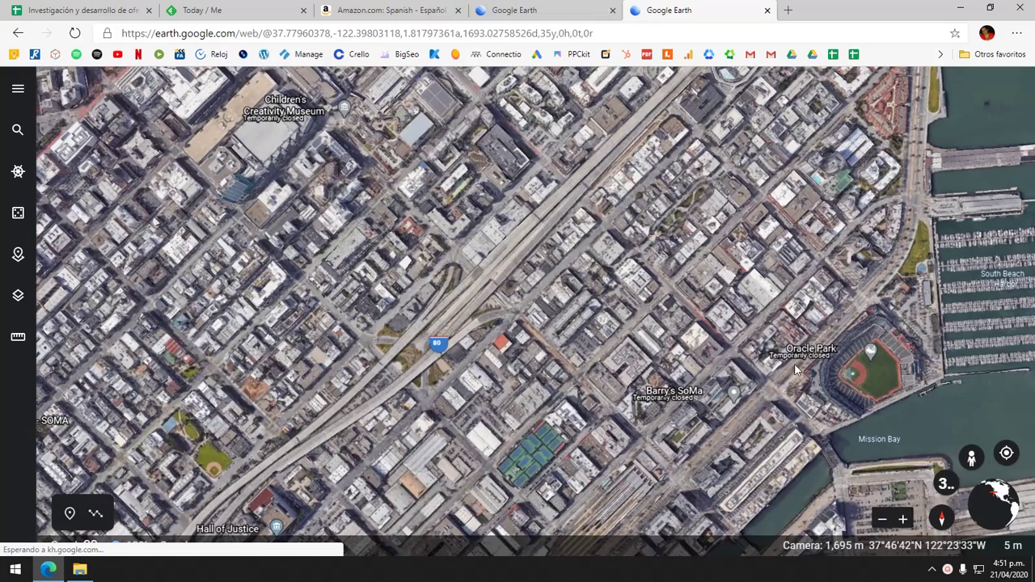
{"action": "key", "text": "Right"}
{"action": "scroll", "coordinate": [731, 352], "scroll_direction": "up", "scroll_amount": 2}
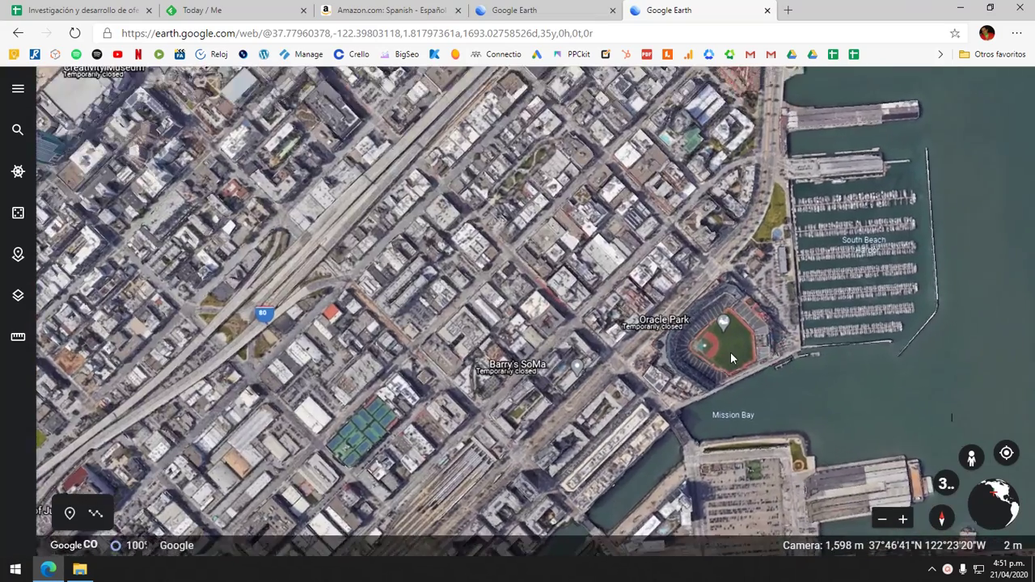
{"action": "scroll", "coordinate": [730, 352], "scroll_direction": "up", "scroll_amount": 5}
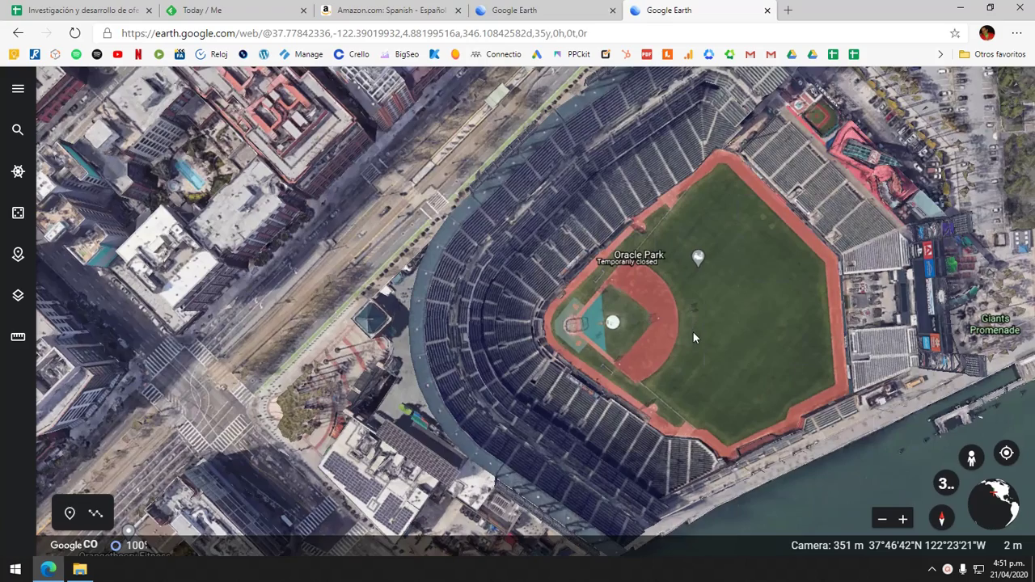
{"action": "scroll", "coordinate": [692, 331], "scroll_direction": "up", "scroll_amount": 2}
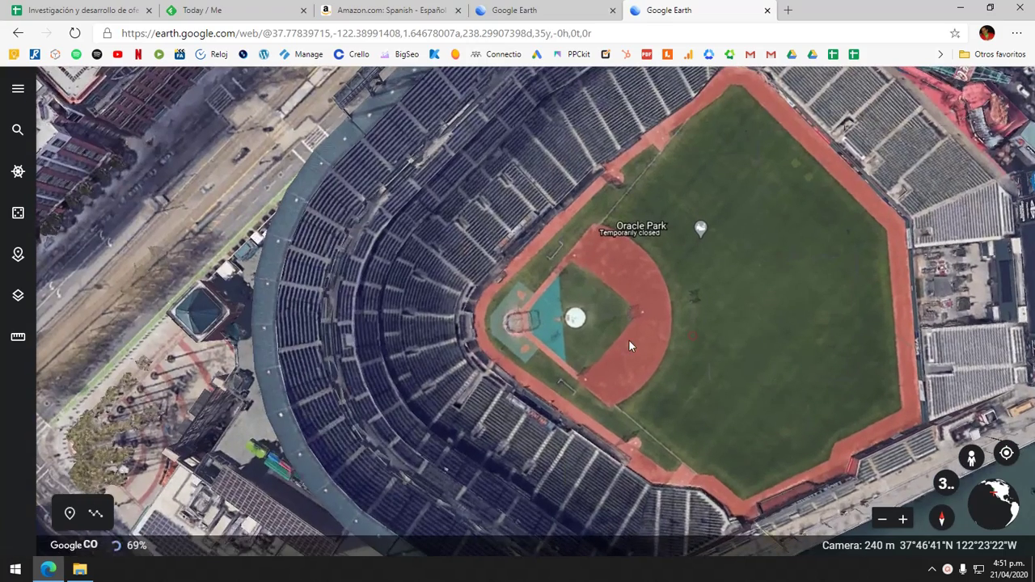
{"action": "left_click_drag", "start_coordinate": [629, 346], "coordinate": [383, 319]}
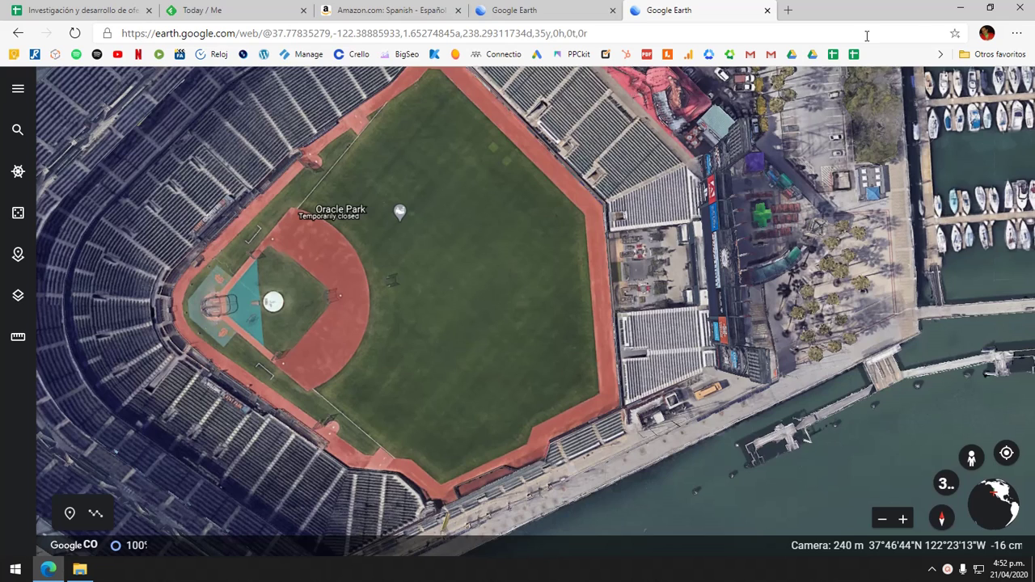
Open wgalt.club in a new browser tab and dismiss its Facebook follow pop-up.
{"action": "left_click", "coordinate": [787, 10]}
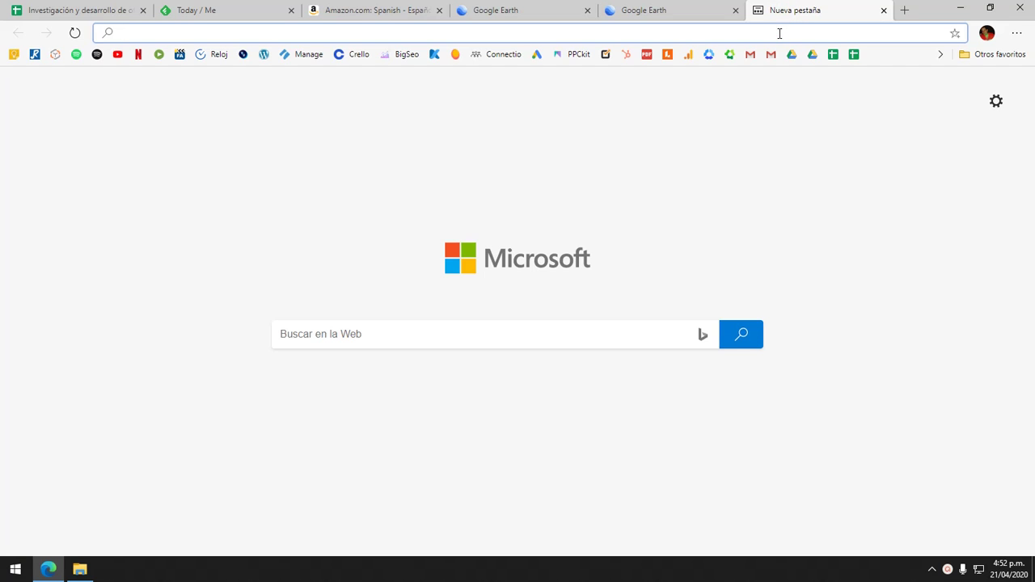
{"action": "type", "text": "wga"}
{"action": "key", "text": "Right"}
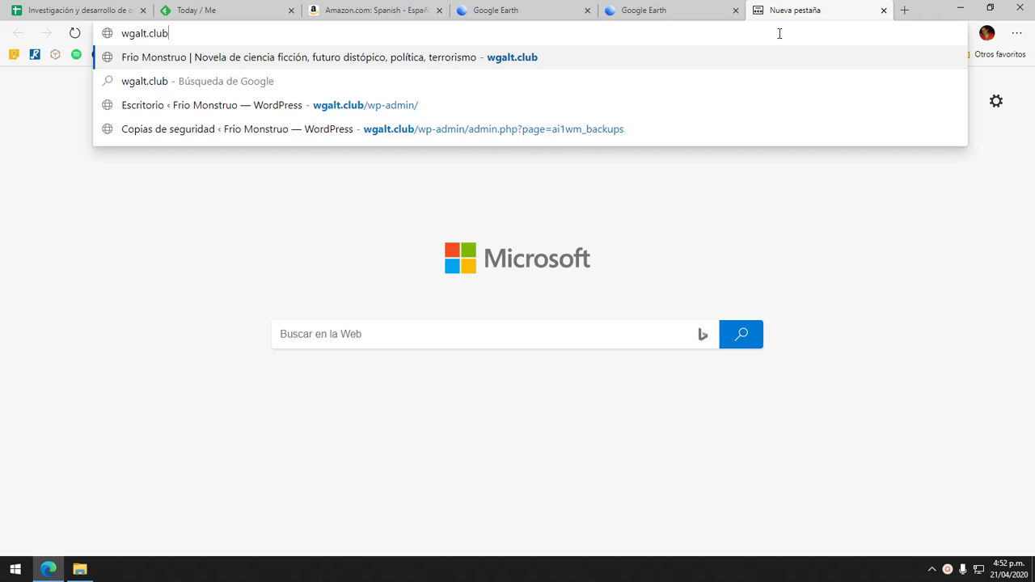
{"action": "key", "text": "Return"}
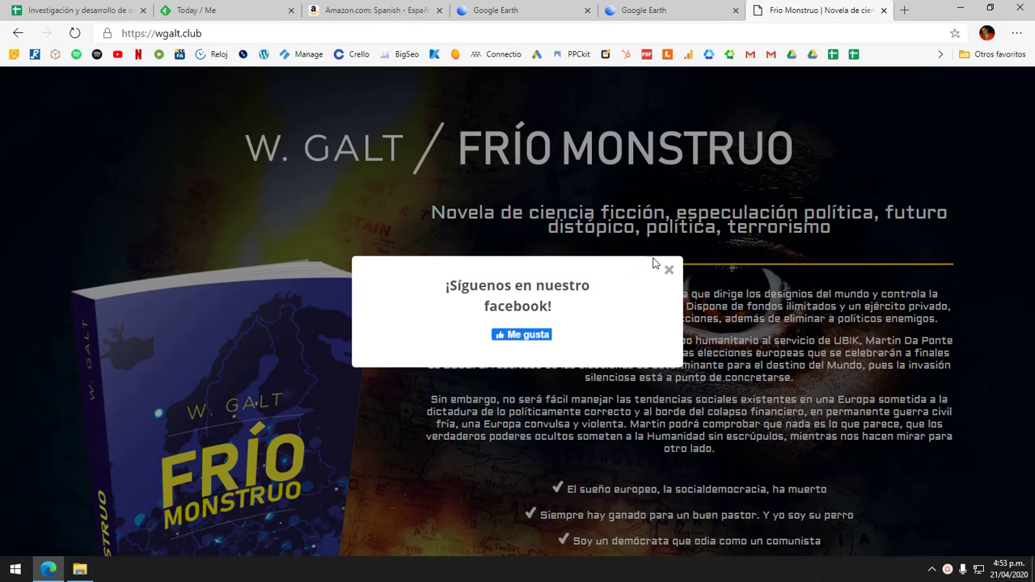
{"action": "left_click", "coordinate": [669, 268]}
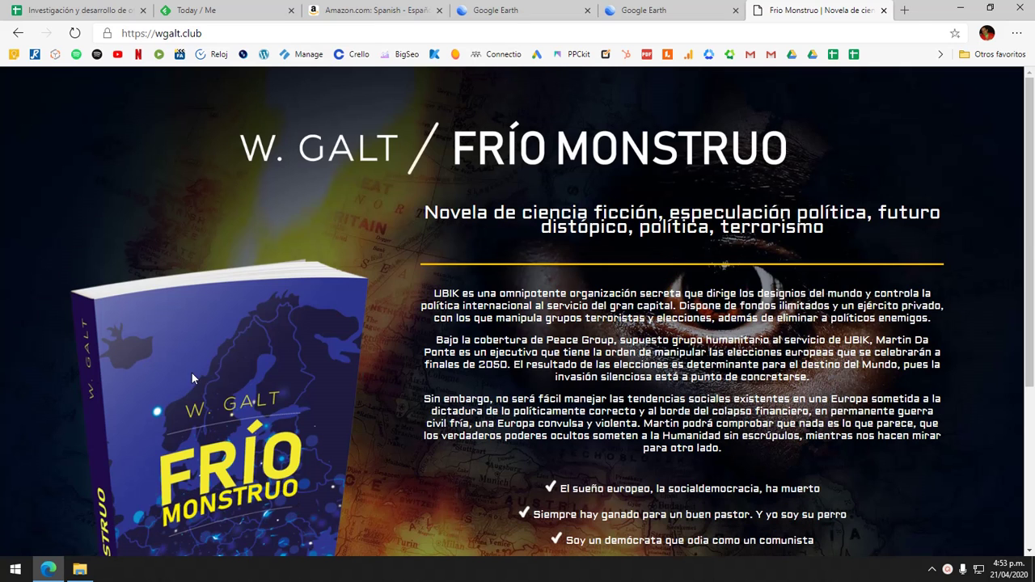
Examine the Frío Monstruo landing page, from the book description and selling points to the Amazon links.
{"action": "scroll", "coordinate": [218, 388], "scroll_direction": "down", "scroll_amount": 2}
{"action": "scroll", "coordinate": [225, 395], "scroll_direction": "down", "scroll_amount": 2}
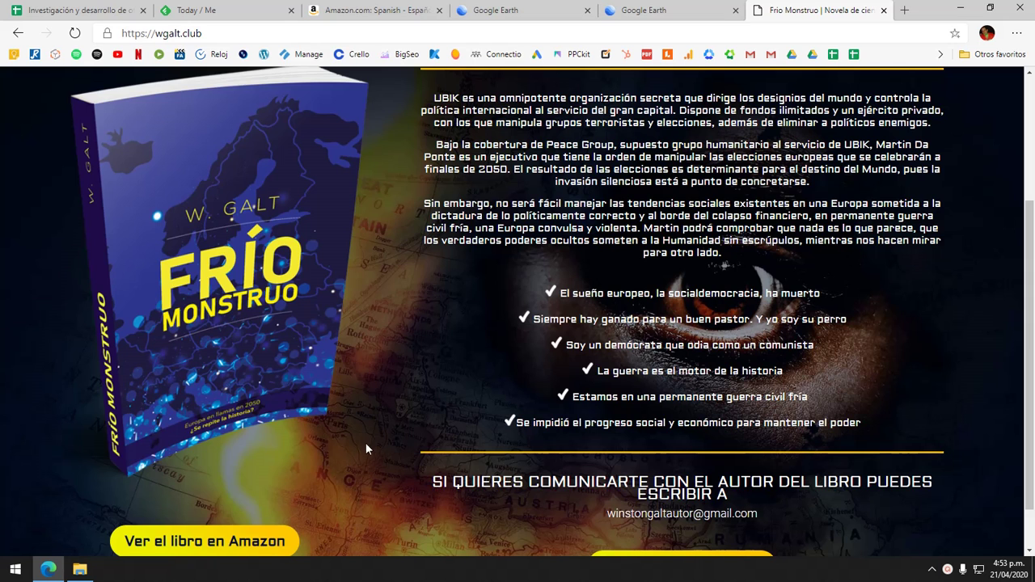
{"action": "scroll", "coordinate": [362, 418], "scroll_direction": "down", "scroll_amount": 1}
{"action": "scroll", "coordinate": [362, 418], "scroll_direction": "up", "scroll_amount": 1}
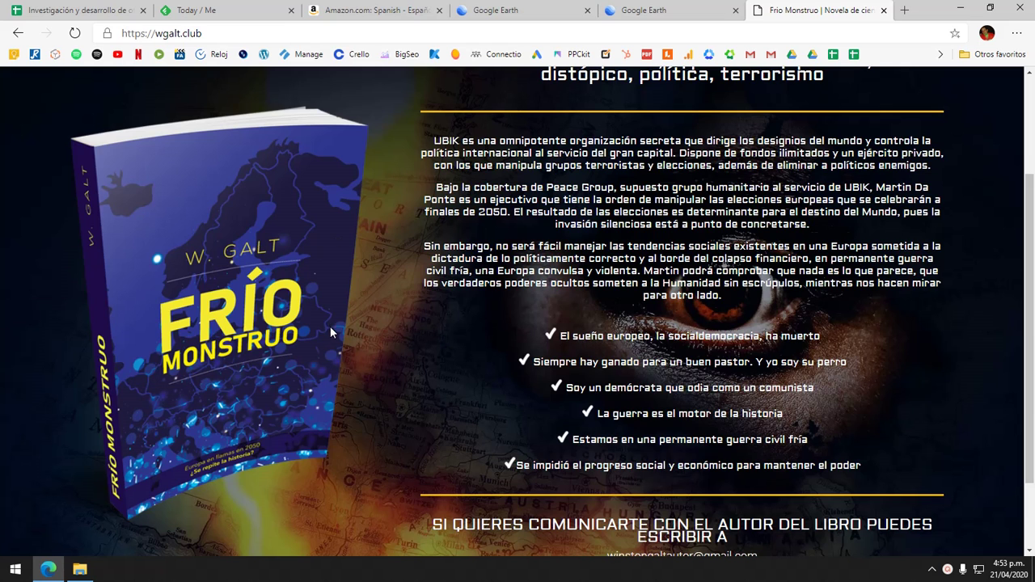
{"action": "scroll", "coordinate": [979, 442], "scroll_direction": "down", "scroll_amount": 1}
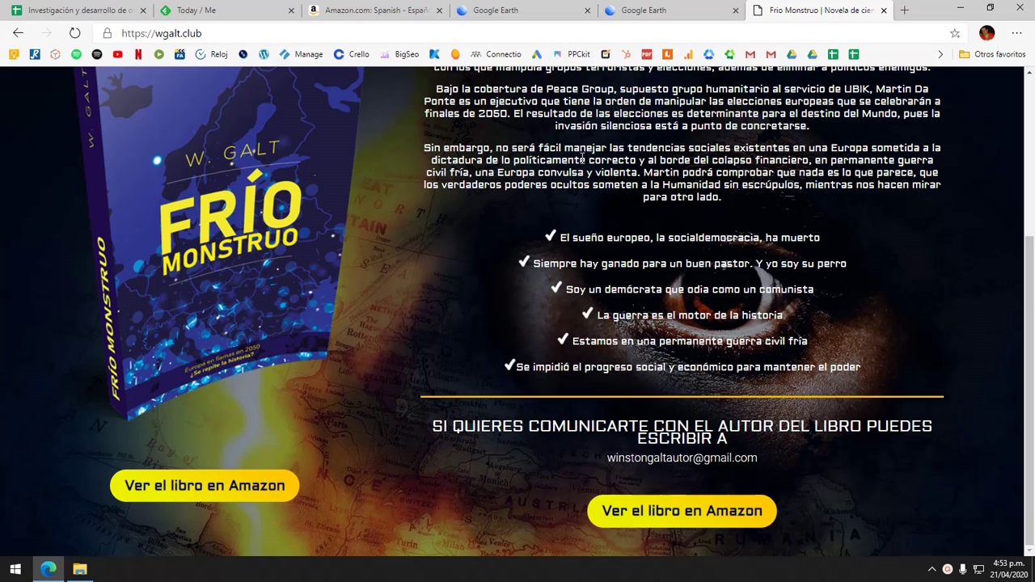
{"action": "scroll", "coordinate": [582, 158], "scroll_direction": "up", "scroll_amount": 3}
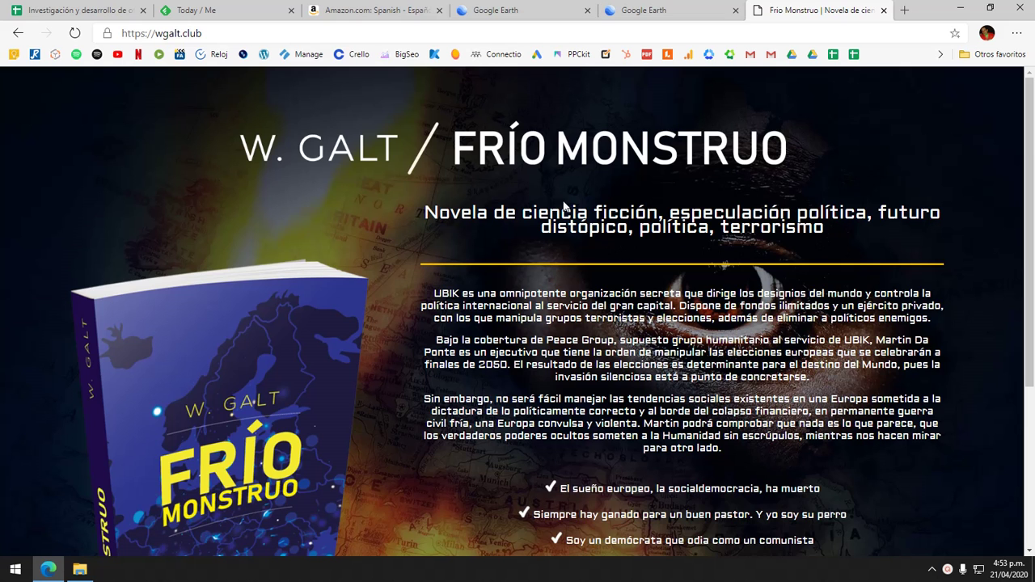
Return to Google Earth and zoom out from Oracle Park to view the surrounding San Francisco blocks.
{"action": "left_click", "coordinate": [696, 9]}
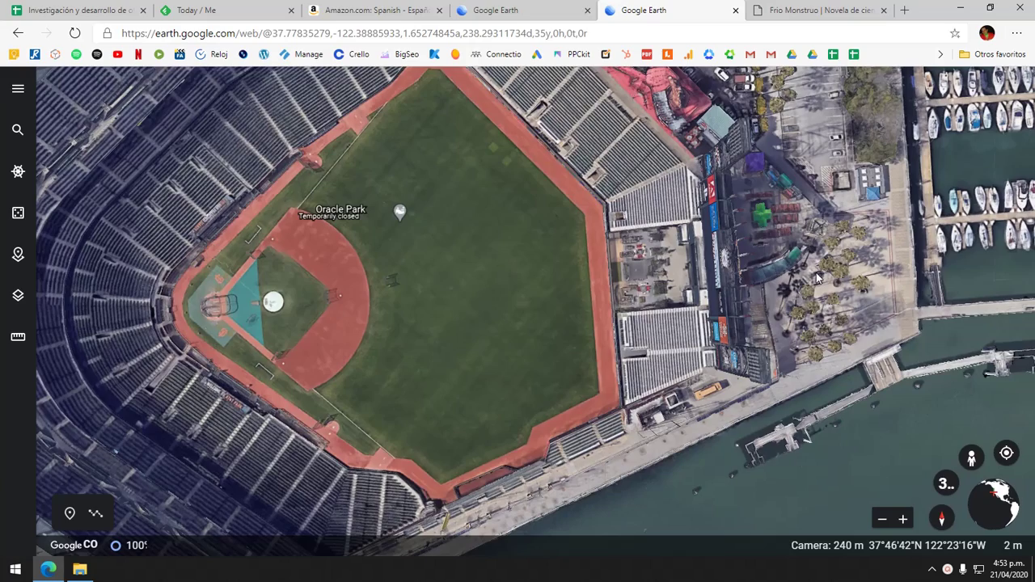
{"action": "left_click", "coordinate": [821, 8]}
{"action": "left_click", "coordinate": [662, 8]}
{"action": "scroll", "coordinate": [323, 277], "scroll_direction": "down", "scroll_amount": 5}
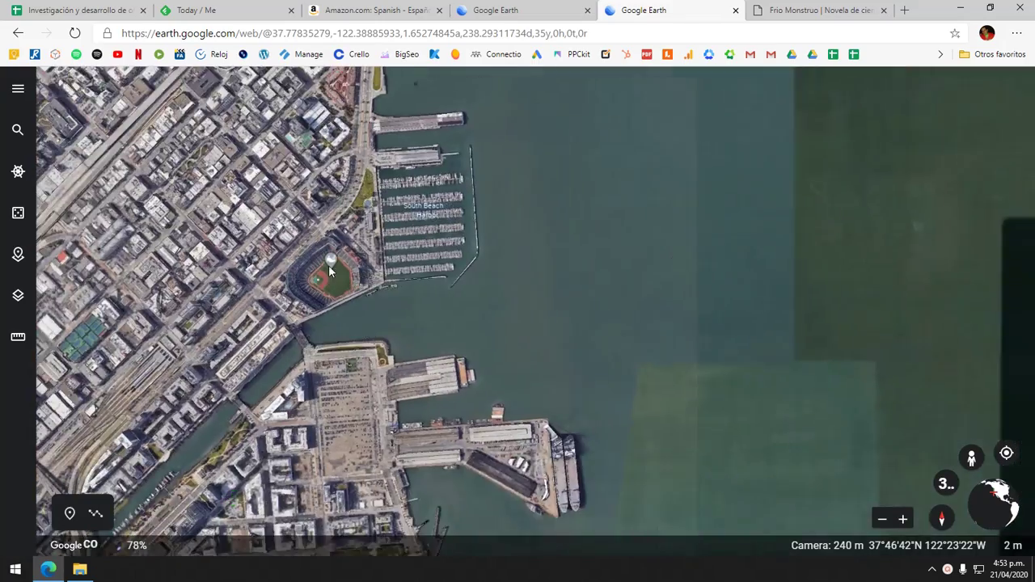
{"action": "left_click_drag", "start_coordinate": [154, 200], "coordinate": [550, 280]}
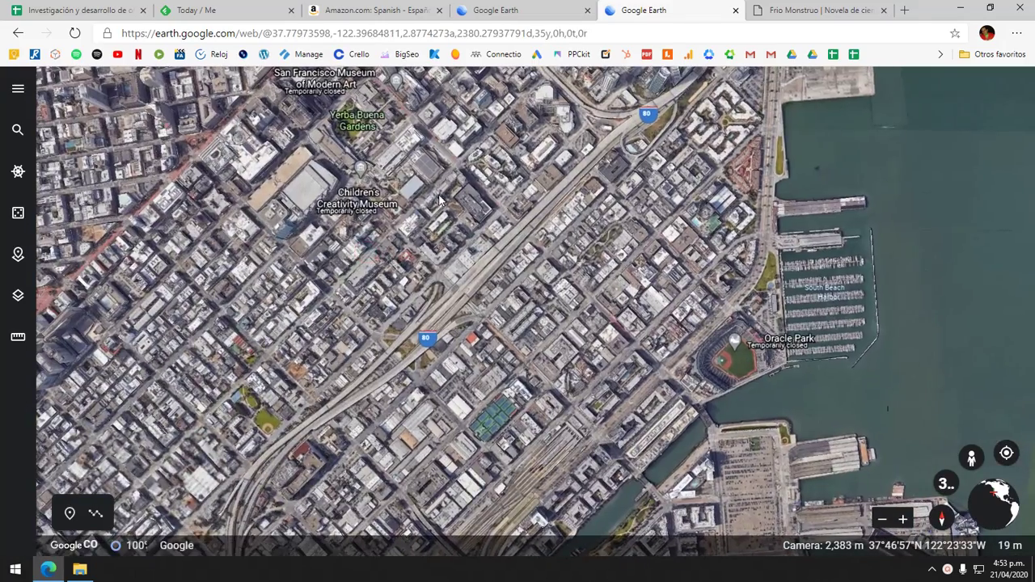
Zoom out to view all of San Francisco, then examine the area around Buena Vista Park more closely.
{"action": "scroll", "coordinate": [549, 281], "scroll_direction": "down", "scroll_amount": 3}
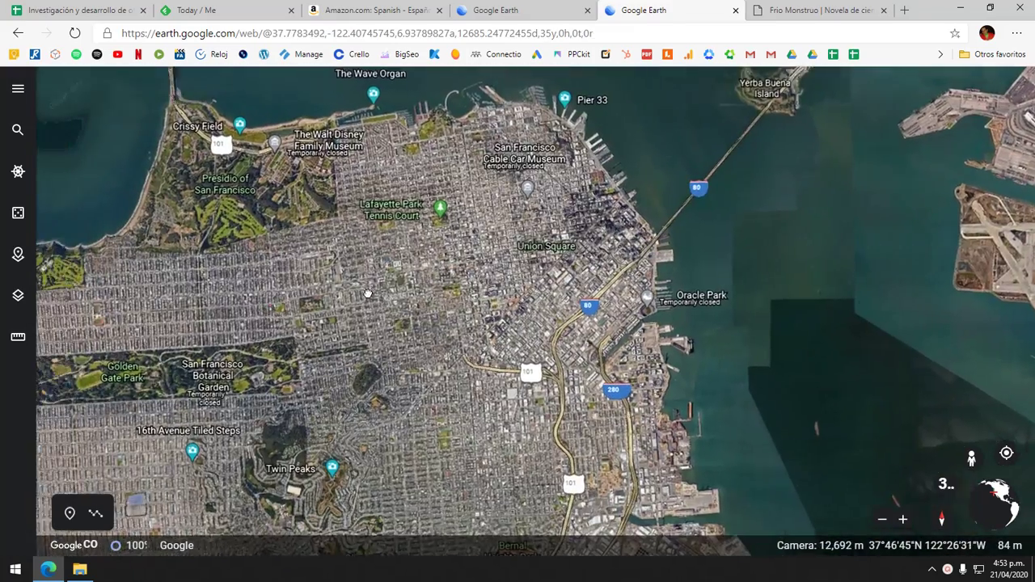
{"action": "left_click_drag", "start_coordinate": [289, 307], "coordinate": [404, 288]}
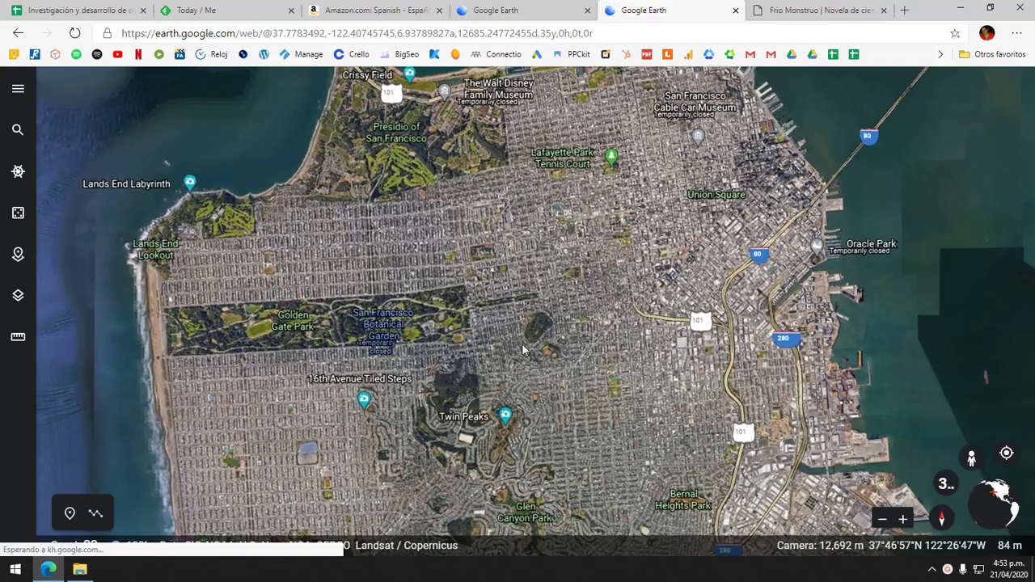
{"action": "scroll", "coordinate": [522, 343], "scroll_direction": "up", "scroll_amount": 3}
{"action": "scroll", "coordinate": [523, 343], "scroll_direction": "up", "scroll_amount": 5}
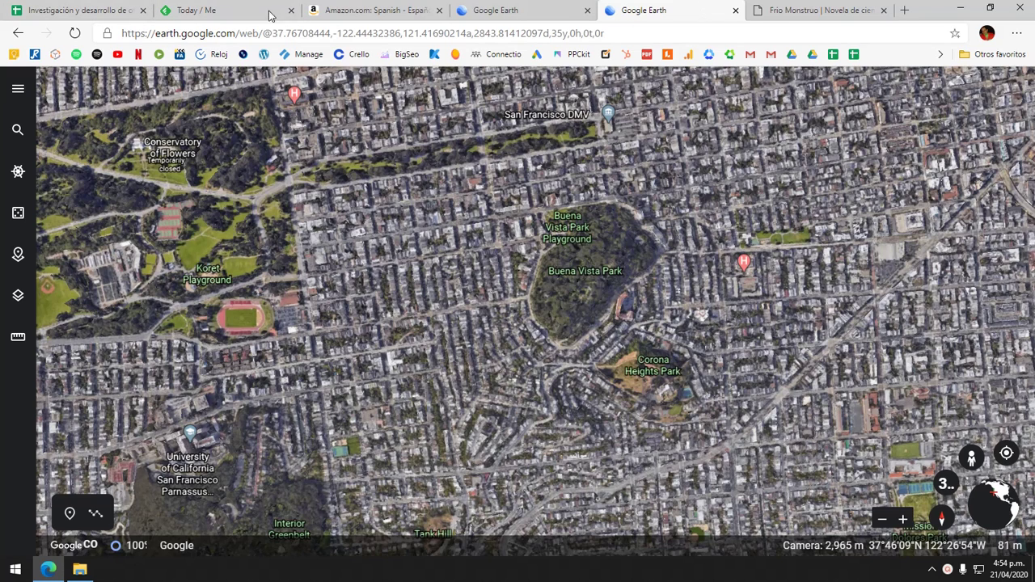
Switch to the offer research spreadsheet's Minimalismo sheet and widen the Producto o servicio column to fit its longest entry.
{"action": "left_click", "coordinate": [116, 6]}
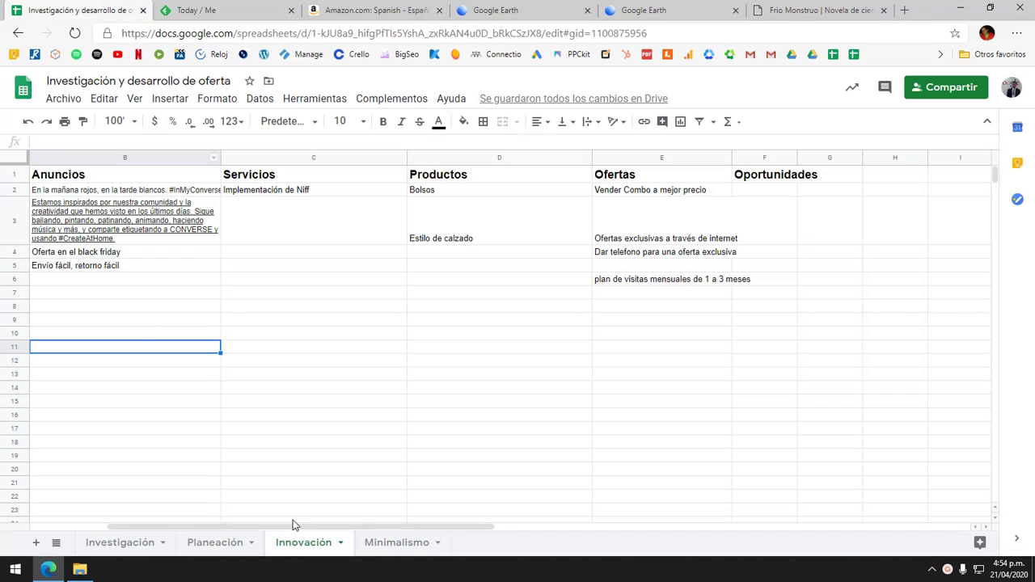
{"action": "left_click", "coordinate": [407, 549]}
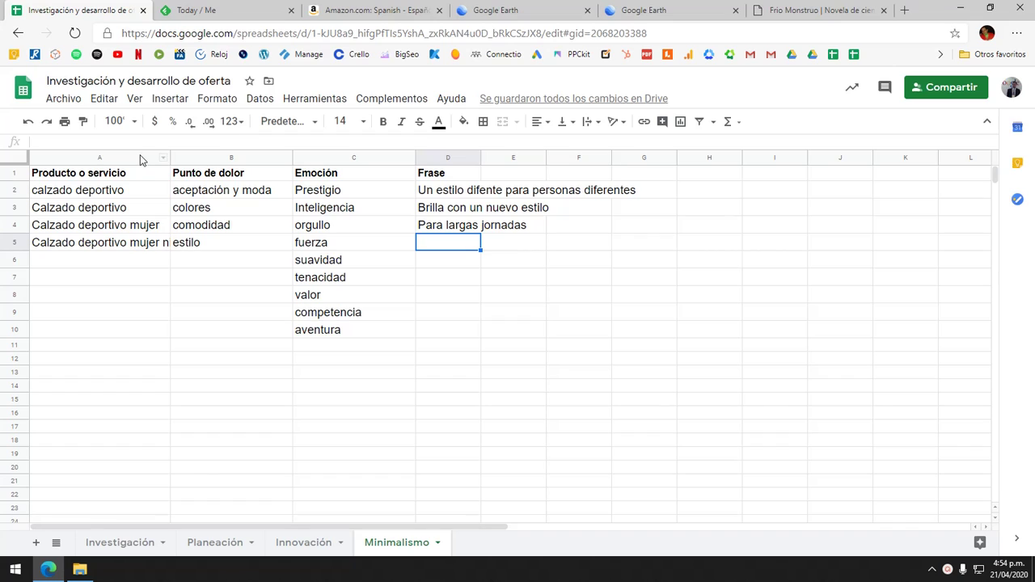
{"action": "left_click", "coordinate": [122, 194]}
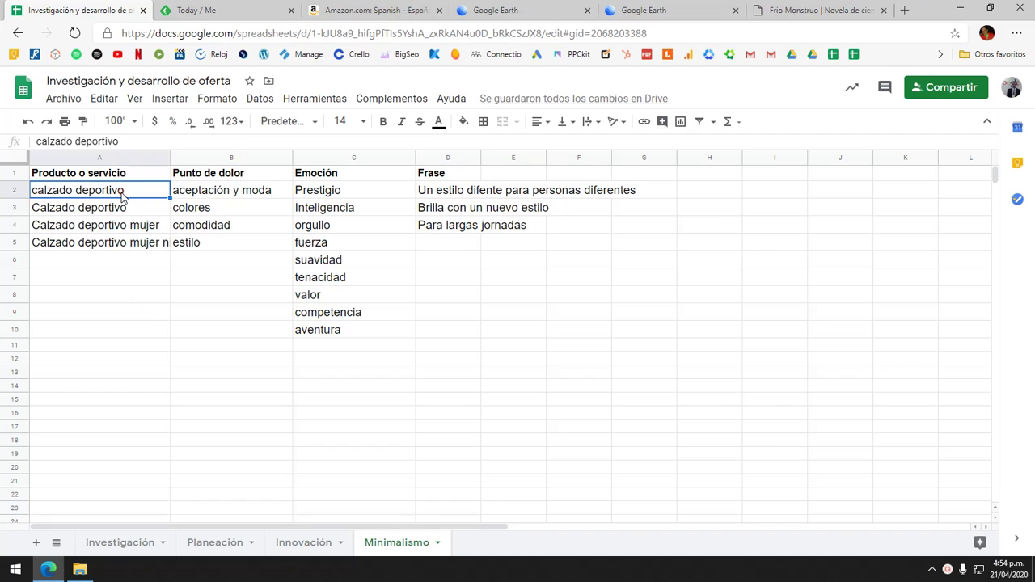
{"action": "left_click", "coordinate": [114, 387]}
{"action": "left_click", "coordinate": [134, 225]}
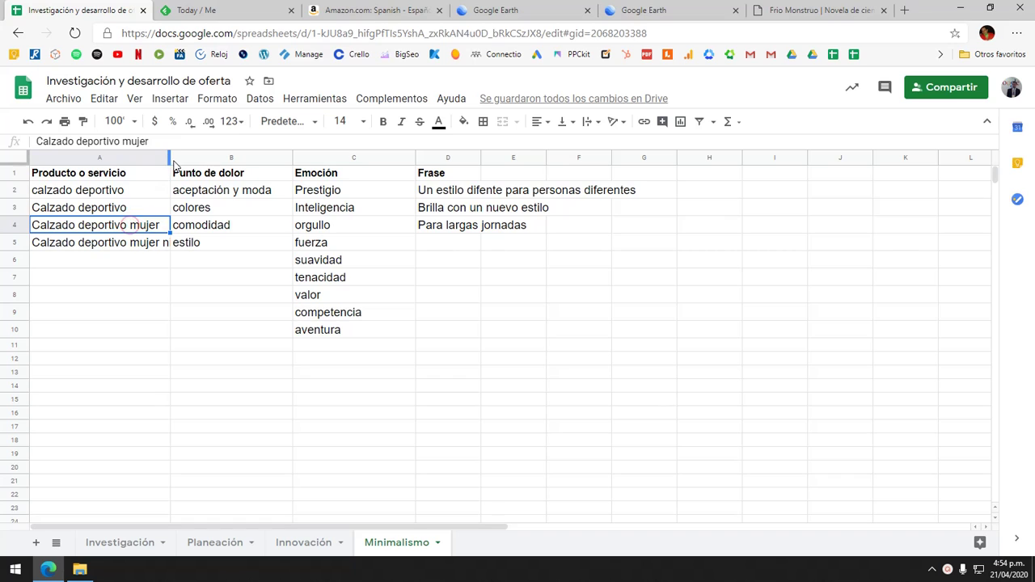
{"action": "left_click_drag", "start_coordinate": [169, 157], "coordinate": [227, 158]}
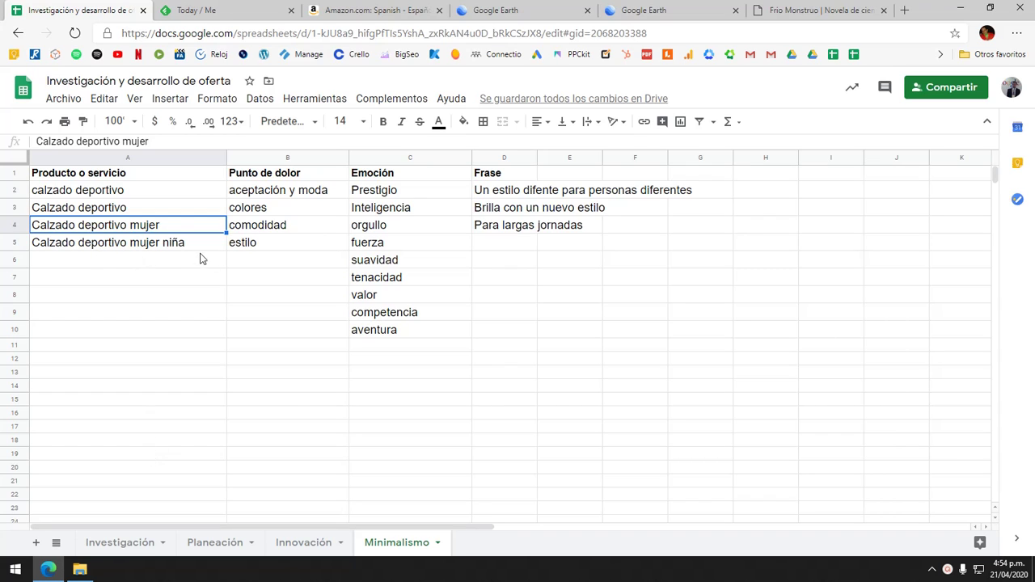
{"action": "left_click", "coordinate": [102, 247]}
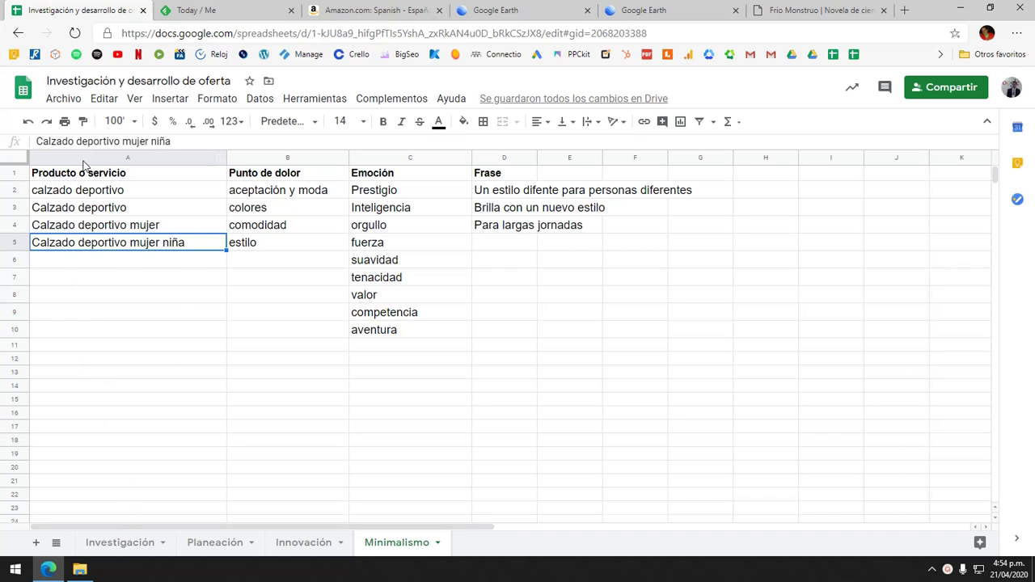
{"action": "left_click", "coordinate": [163, 243]}
{"action": "left_click", "coordinate": [76, 250]}
{"action": "left_click", "coordinate": [210, 311]}
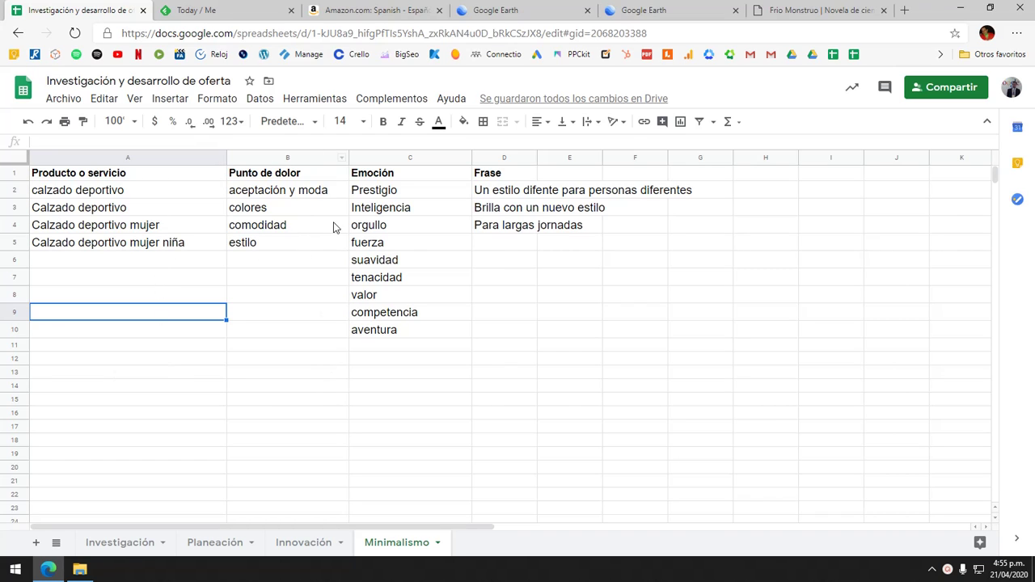
Rename the Punto de dolor header to "Punto de dolor y soluciones" and widen its column to fit the text.
{"action": "left_click", "coordinate": [306, 173]}
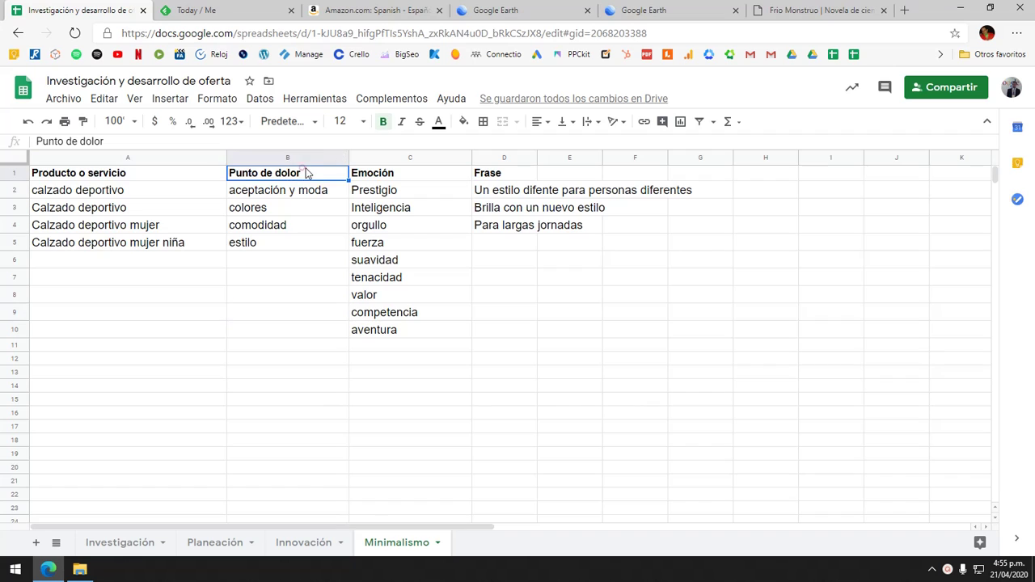
{"action": "double_click", "coordinate": [306, 173]}
{"action": "type", "text": "y"}
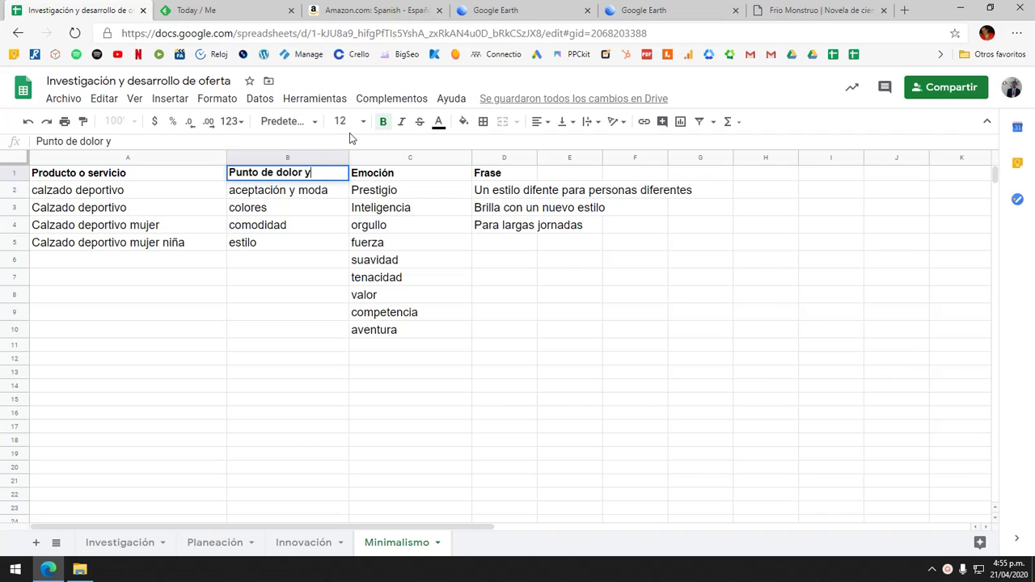
{"action": "type", "text": " beneficios"}
{"action": "key", "text": "BackSpace"}
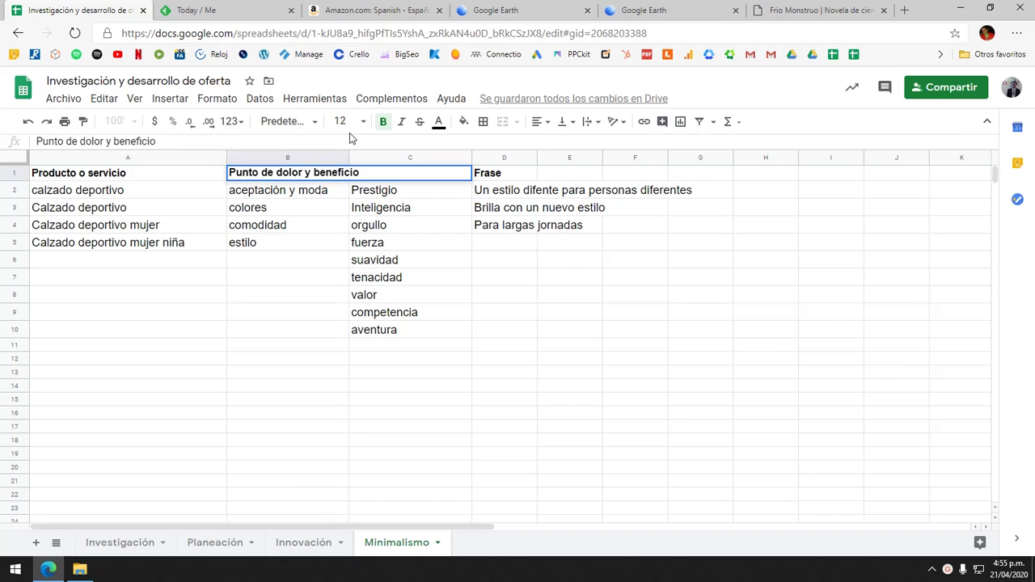
{"action": "key", "text": "BackSpace"}
{"action": "key", "text": "BackSpace"}
{"action": "key", "text": "BackSpace"}
{"action": "key", "text": "BackSpace"}
{"action": "key", "text": "BackSpace"}
{"action": "key", "text": "BackSpace"}
{"action": "key", "text": "BackSpace"}
{"action": "key", "text": "BackSpace"}
{"action": "key", "text": "BackSpace"}
{"action": "type", "text": "soluciones"}
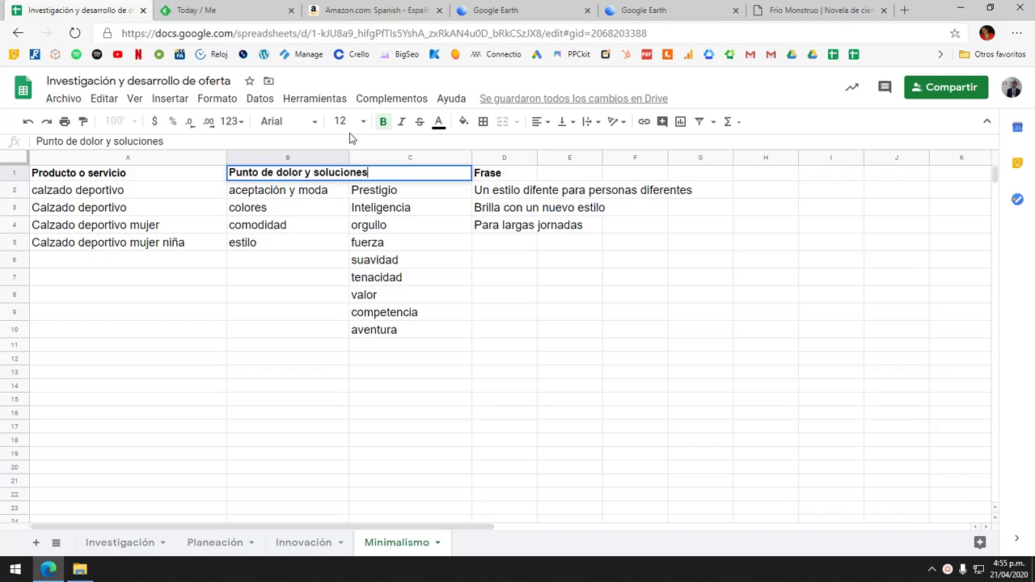
{"action": "key", "text": "Return"}
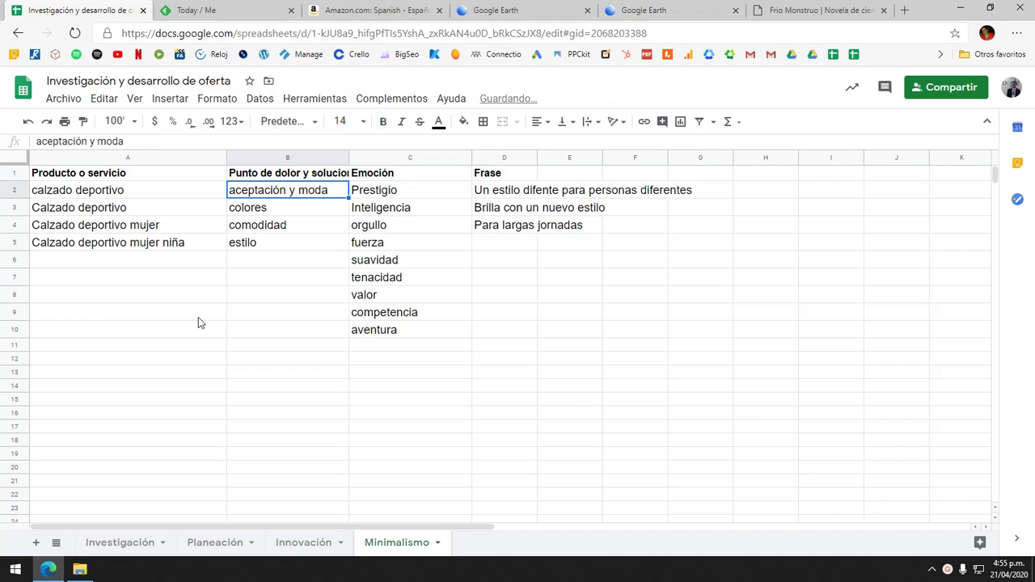
{"action": "left_click_drag", "start_coordinate": [351, 159], "coordinate": [383, 158]}
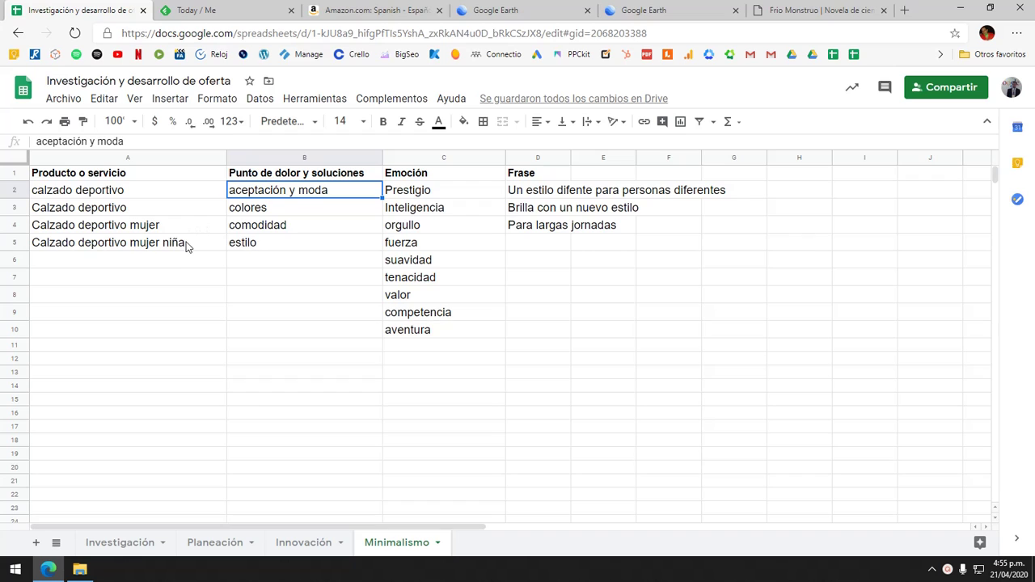
Review the "Calzado deportivo mujer niña" product against the listed pain points: aceptación y moda, colores, comodidad and estilo.
{"action": "left_click", "coordinate": [123, 248]}
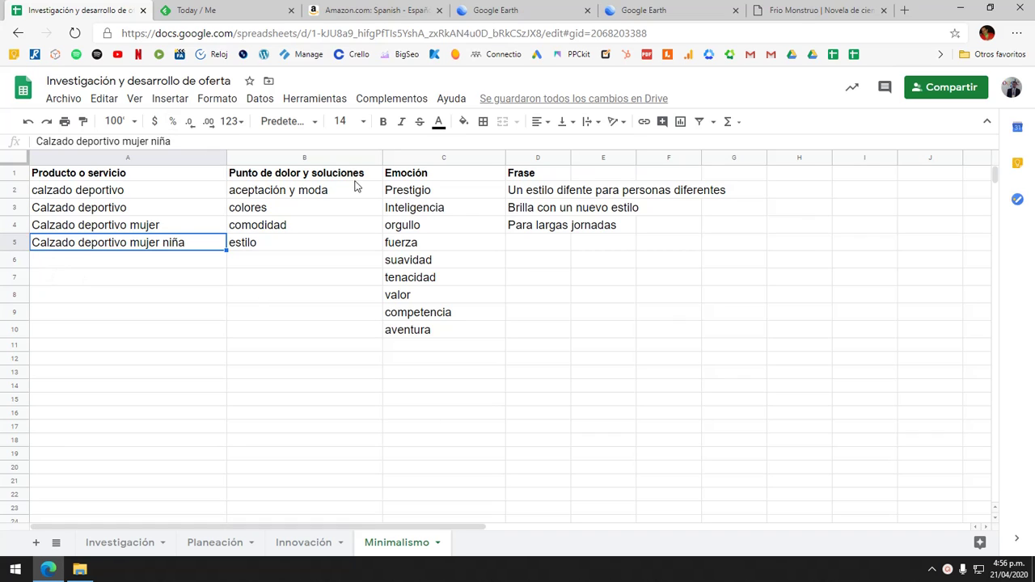
{"action": "left_click", "coordinate": [259, 194]}
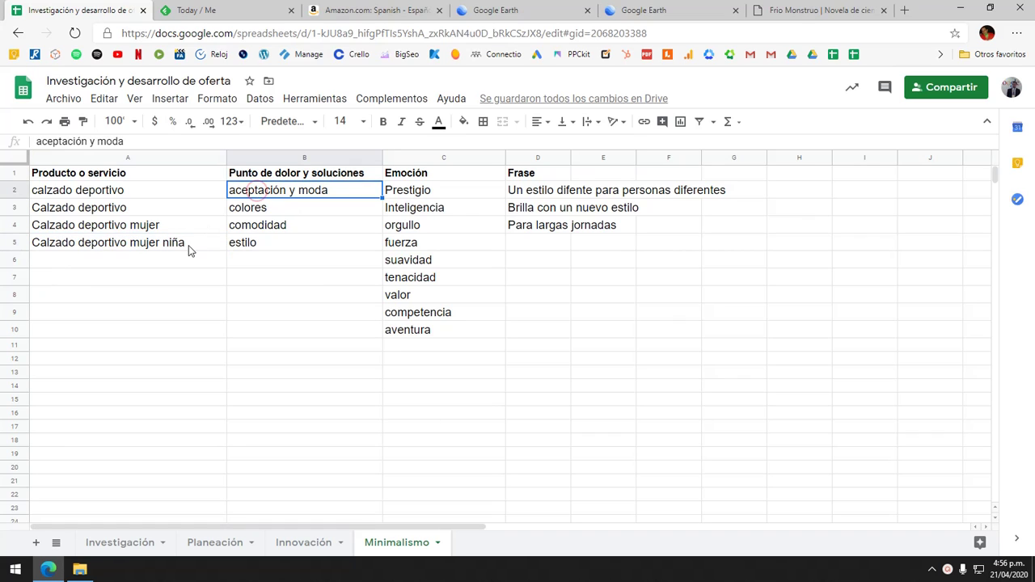
{"action": "left_click", "coordinate": [332, 293]}
{"action": "left_click", "coordinate": [283, 196]}
{"action": "left_click", "coordinate": [222, 340]}
{"action": "left_click", "coordinate": [166, 242]}
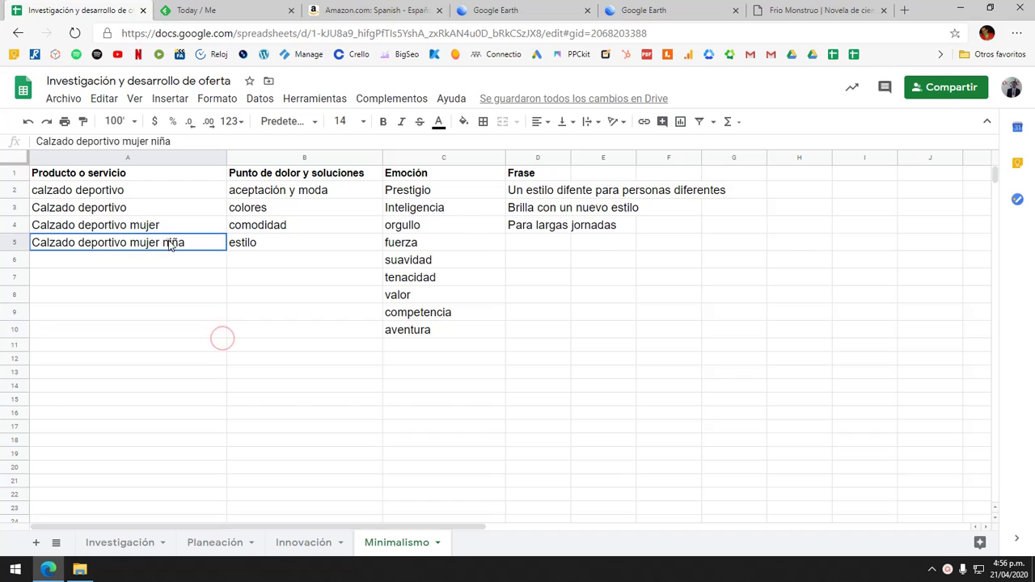
{"action": "left_click", "coordinate": [278, 213]}
{"action": "left_click", "coordinate": [290, 277]}
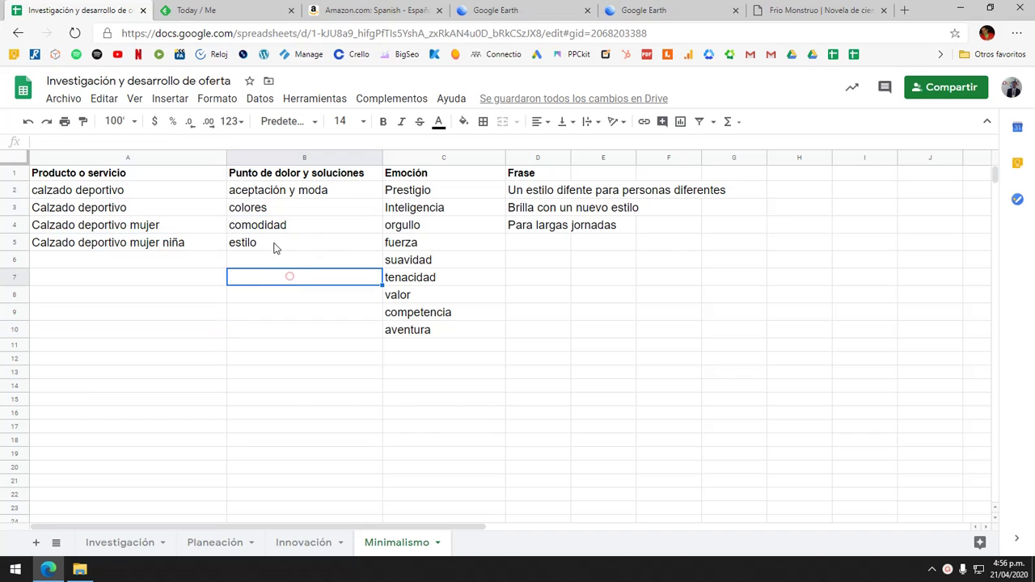
{"action": "left_click", "coordinate": [268, 214]}
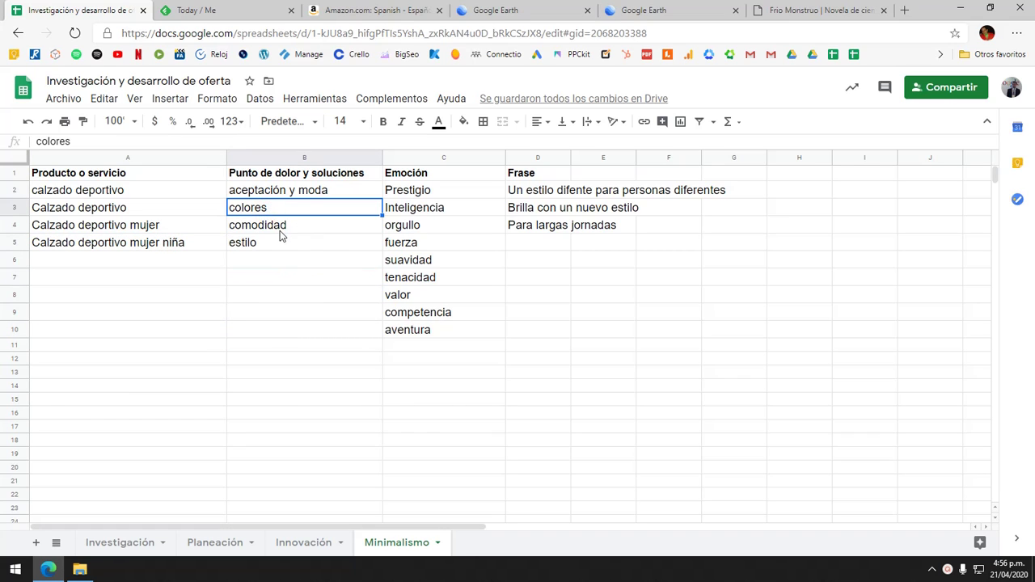
{"action": "left_click", "coordinate": [305, 328]}
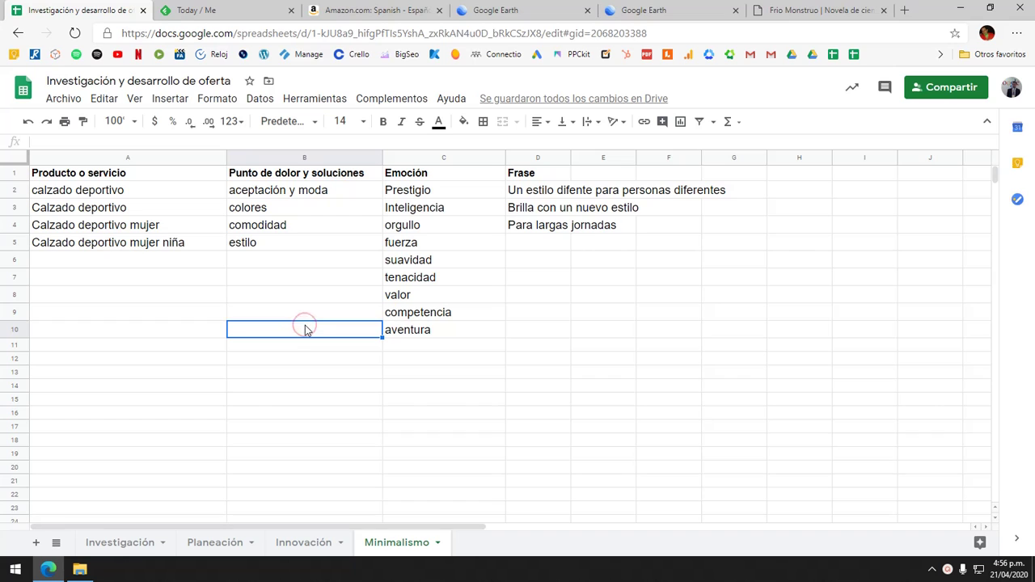
{"action": "double_click", "coordinate": [146, 241]}
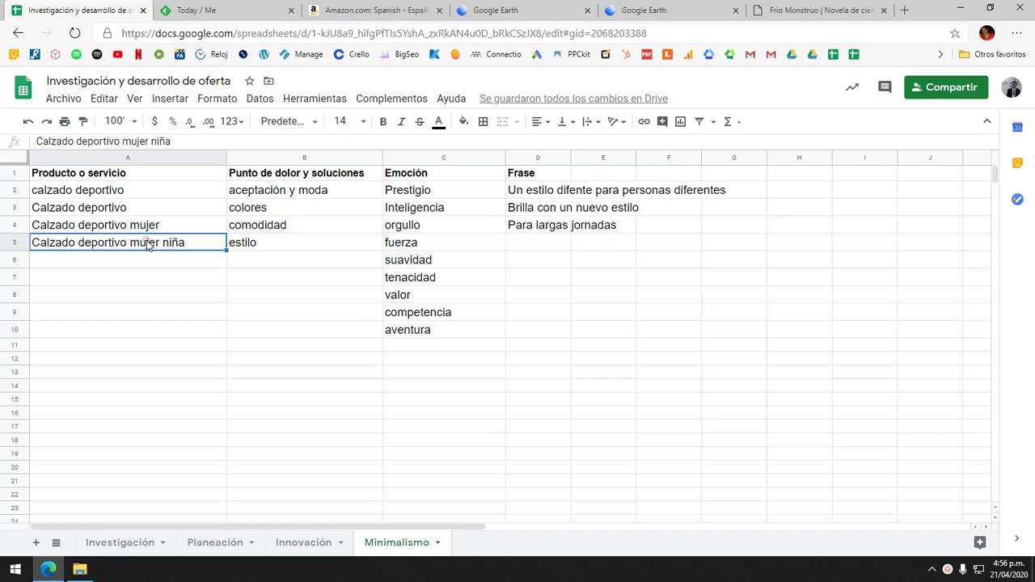
{"action": "left_click", "coordinate": [279, 228]}
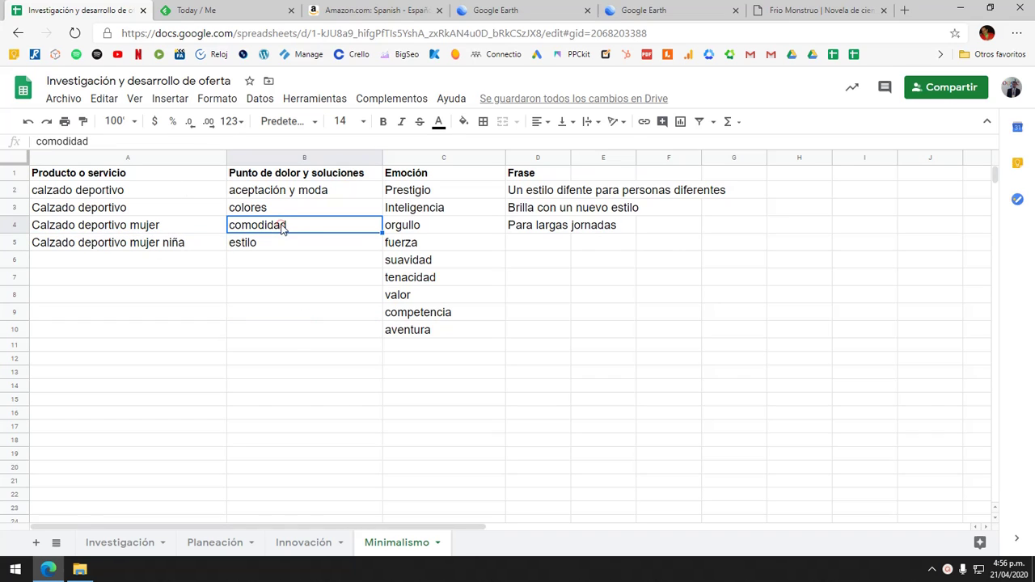
{"action": "left_click", "coordinate": [268, 247]}
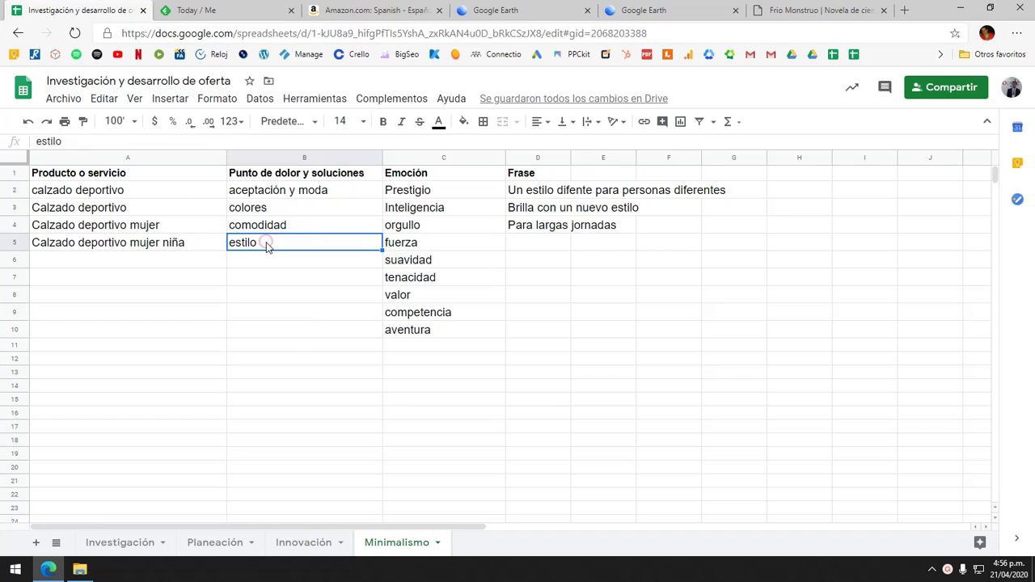
{"action": "double_click", "coordinate": [107, 244]}
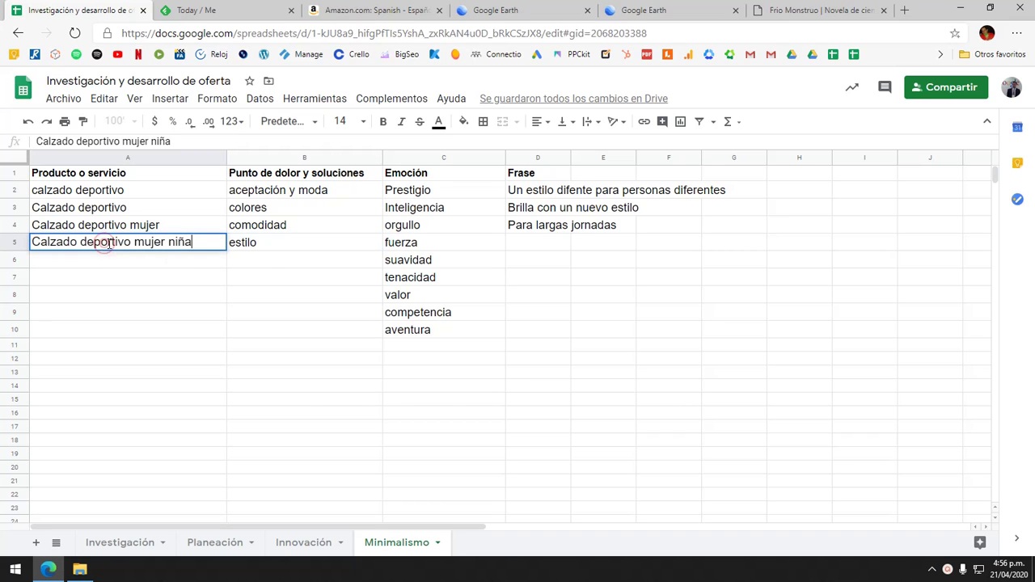
{"action": "double_click", "coordinate": [108, 243]}
Add "flexibilidad" and "duración" below estilo in the Punto de dolor y soluciones column, in cells B6 and B7.
{"action": "left_click", "coordinate": [298, 270]}
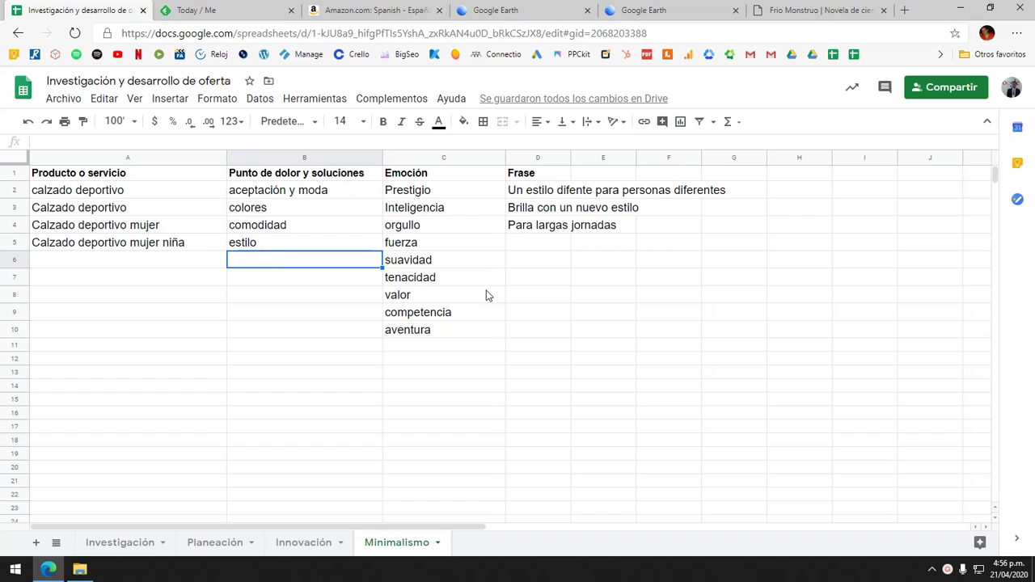
{"action": "type", "text": "felil"}
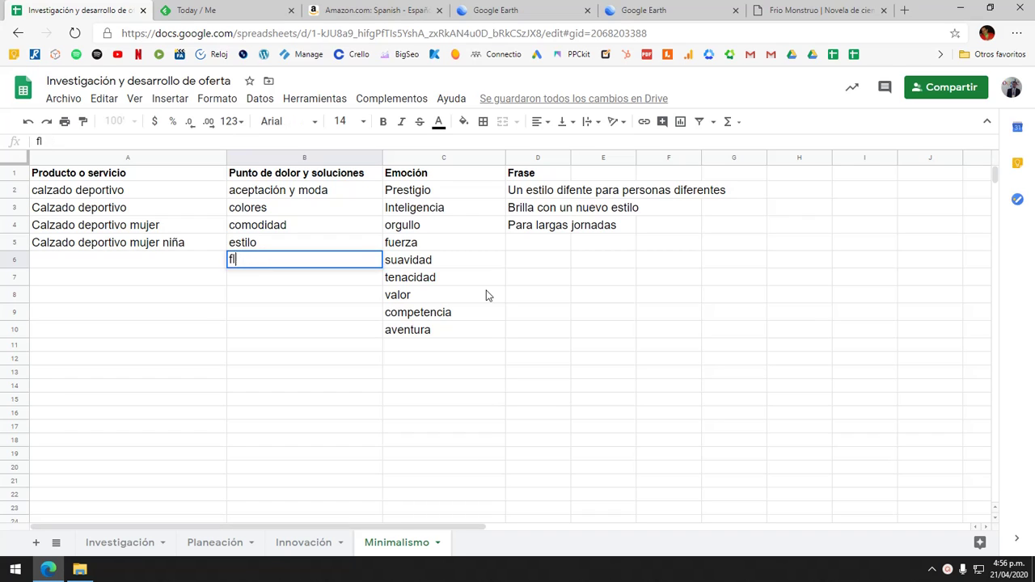
{"action": "type", "text": "eiivi"}
{"action": "type", "text": "bilidad"}
{"action": "key", "text": "Return"}
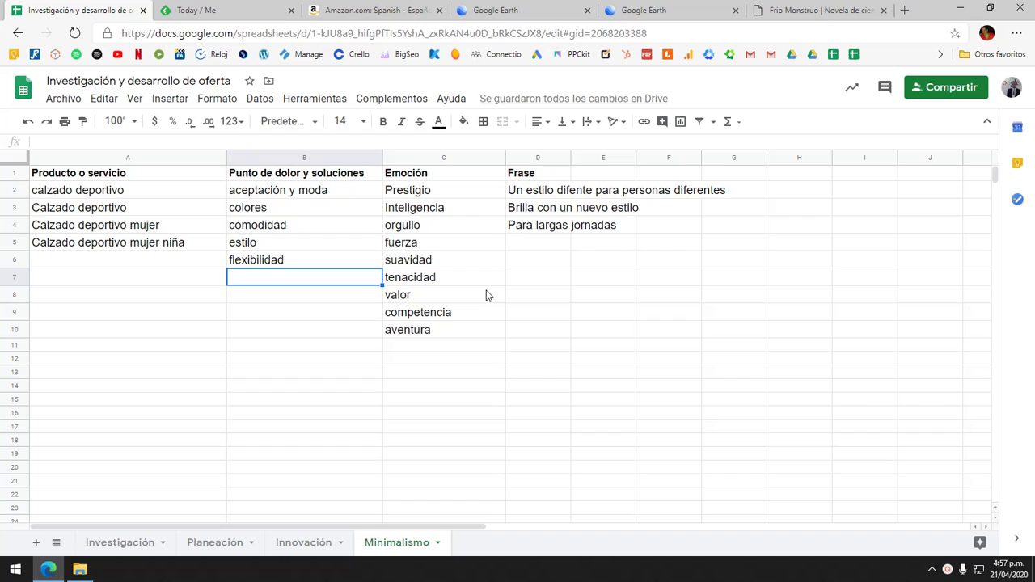
{"action": "key", "text": "Up"}
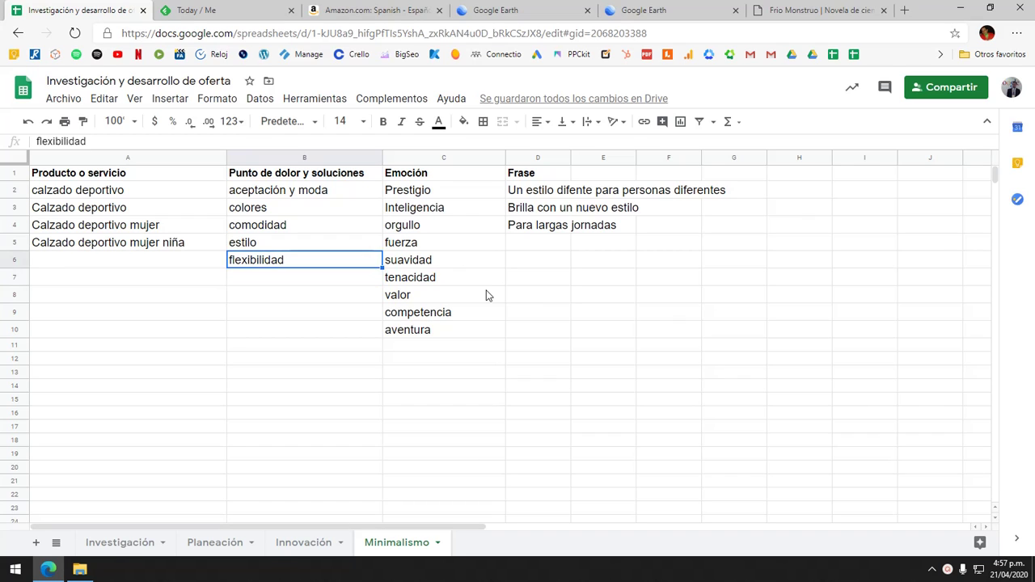
{"action": "key", "text": "Down"}
{"action": "type", "text": "duración"}
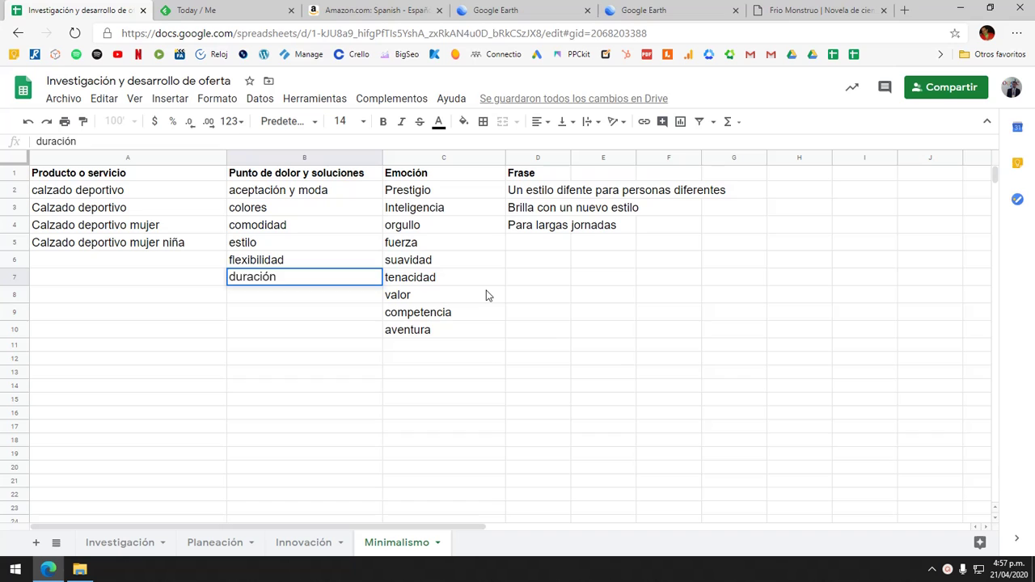
{"action": "key", "text": "Return"}
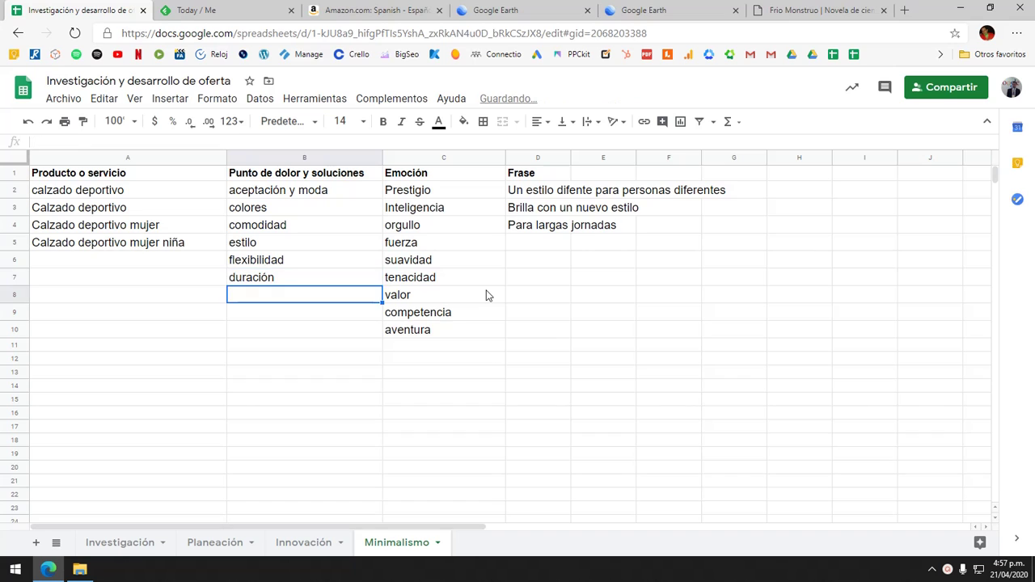
Move "comodidad" from cell B4 to B8, directly below duración in the Punto de dolor y soluciones column.
{"action": "key", "text": "Up"}
{"action": "key", "text": "Up"}
{"action": "key", "text": "Up"}
{"action": "key", "text": "Up"}
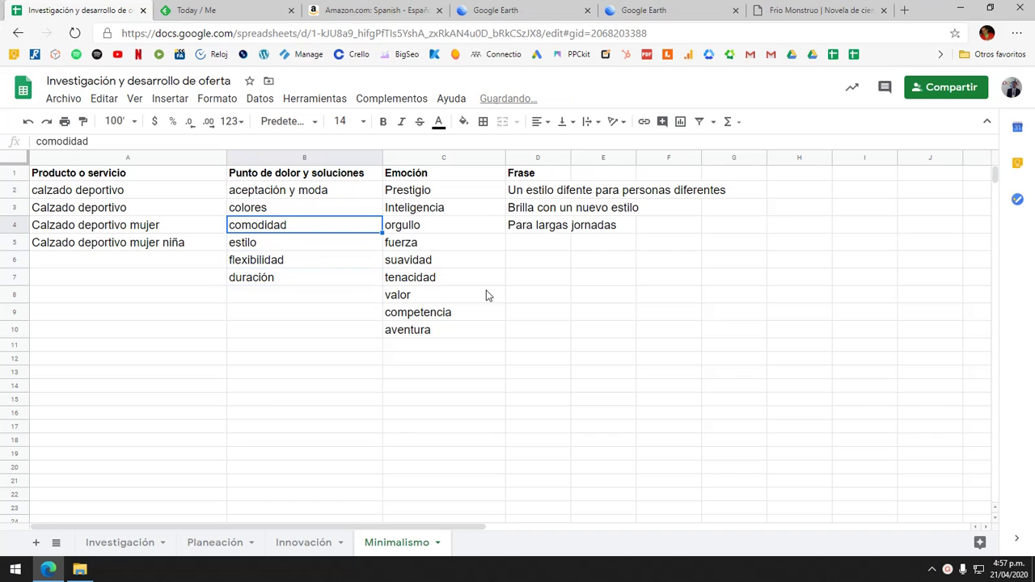
{"action": "key", "text": "Down"}
{"action": "key", "text": "Down"}
{"action": "key", "text": "Down"}
{"action": "key", "text": "Down"}
{"action": "key", "text": "Up"}
{"action": "key", "text": "Up"}
{"action": "key", "text": "Up"}
{"action": "key", "text": "Up"}
{"action": "key", "text": "Down"}
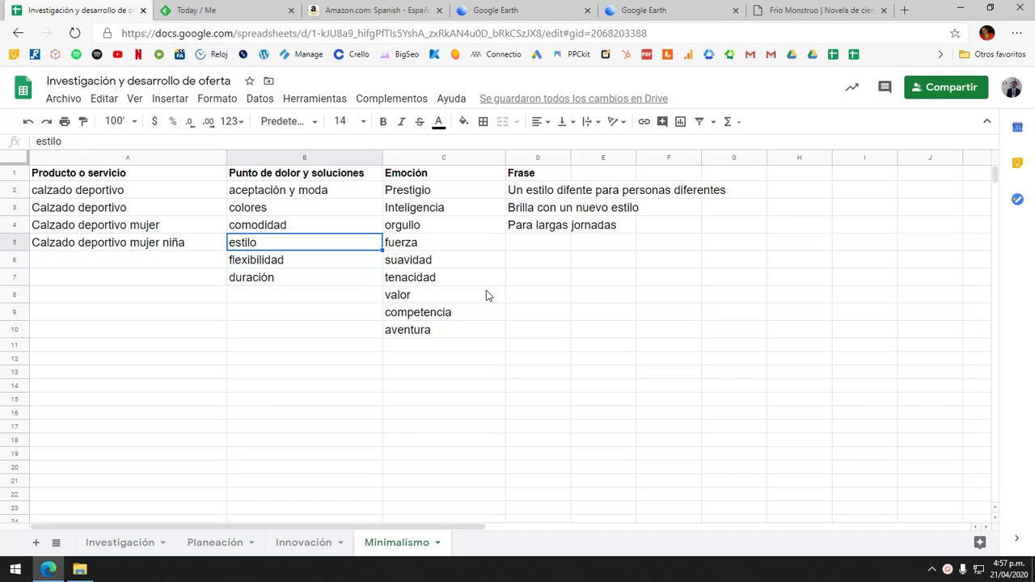
{"action": "key", "text": "Up"}
{"action": "key", "text": "ctrl+x"}
{"action": "key", "text": "Down"}
{"action": "key", "text": "Down"}
{"action": "key", "text": "Down"}
{"action": "key", "text": "Down"}
{"action": "key", "text": "ctrl+v"}
{"action": "key", "text": "Up"}
{"action": "key", "text": "Up"}
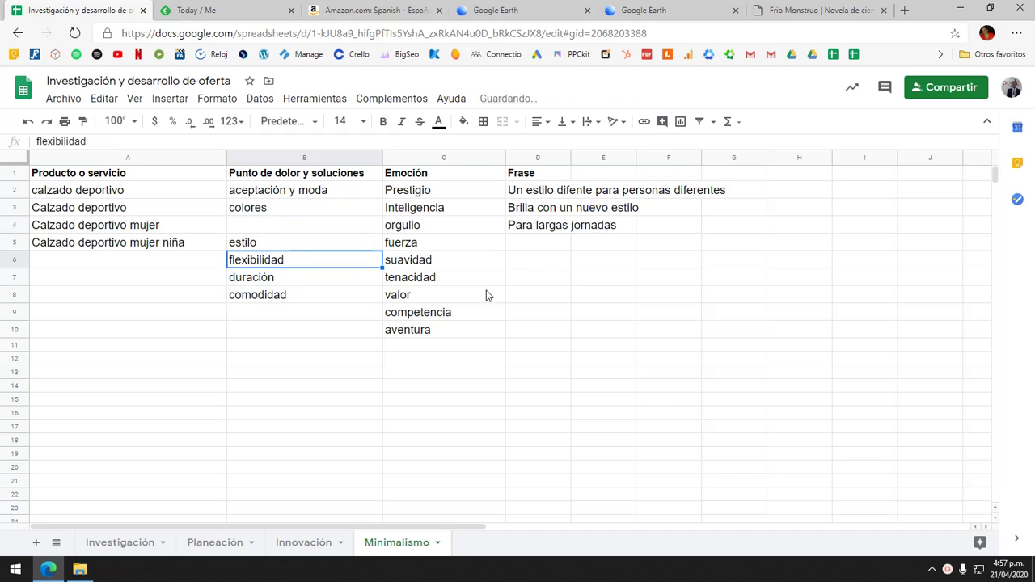
Move "colores" from B3 to B4, directly above estilo, and fill the flexibilidad, duración and comodidad cells with light blue.
{"action": "left_click", "coordinate": [261, 208]}
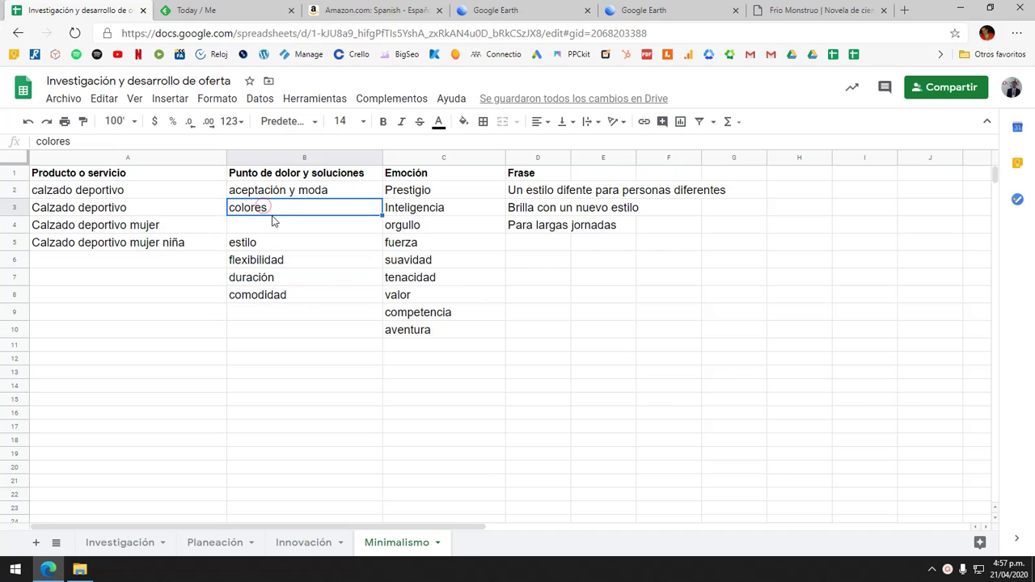
{"action": "left_click_drag", "start_coordinate": [272, 220], "coordinate": [257, 295]}
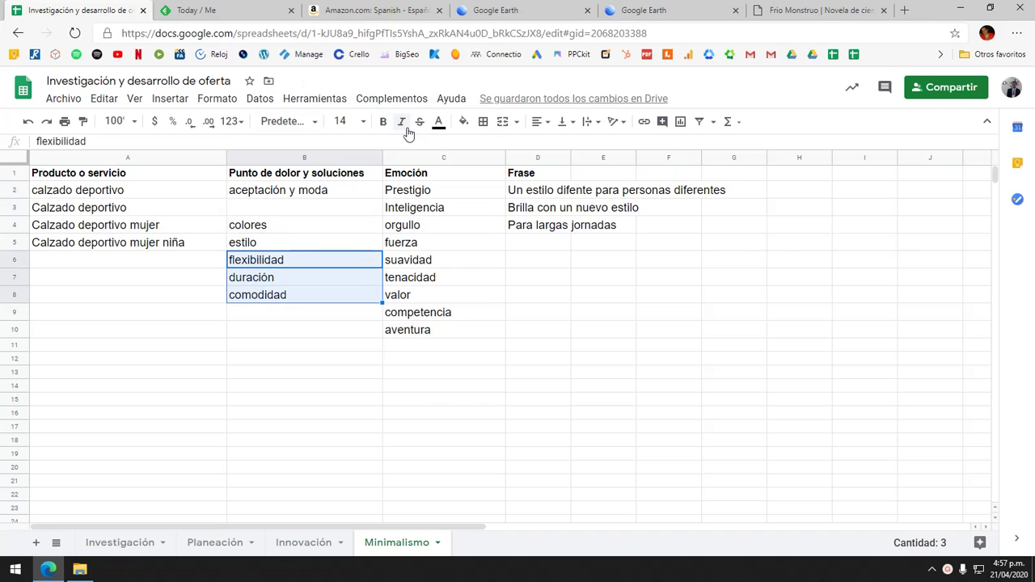
{"action": "left_click", "coordinate": [464, 121]}
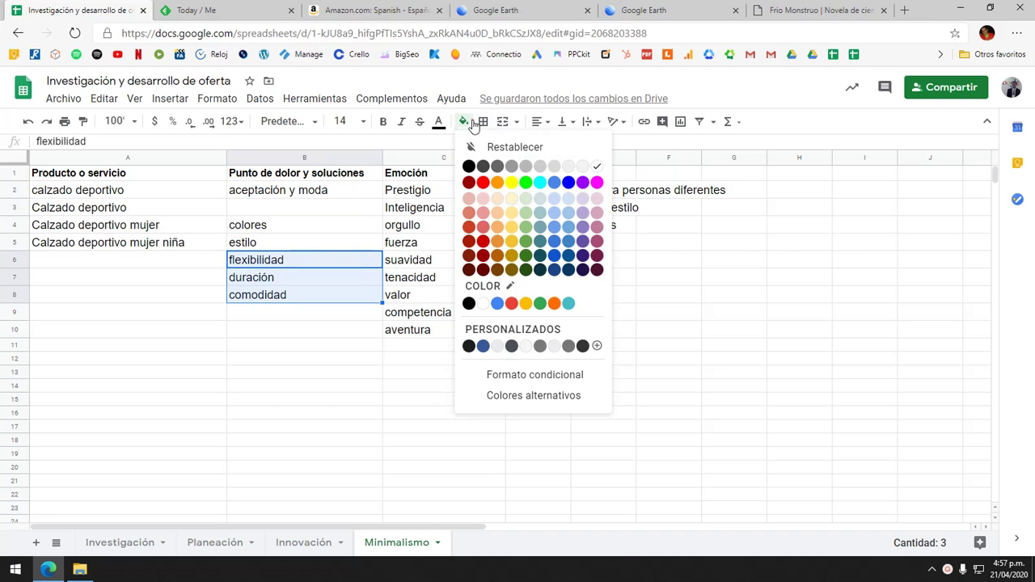
{"action": "left_click", "coordinate": [553, 199]}
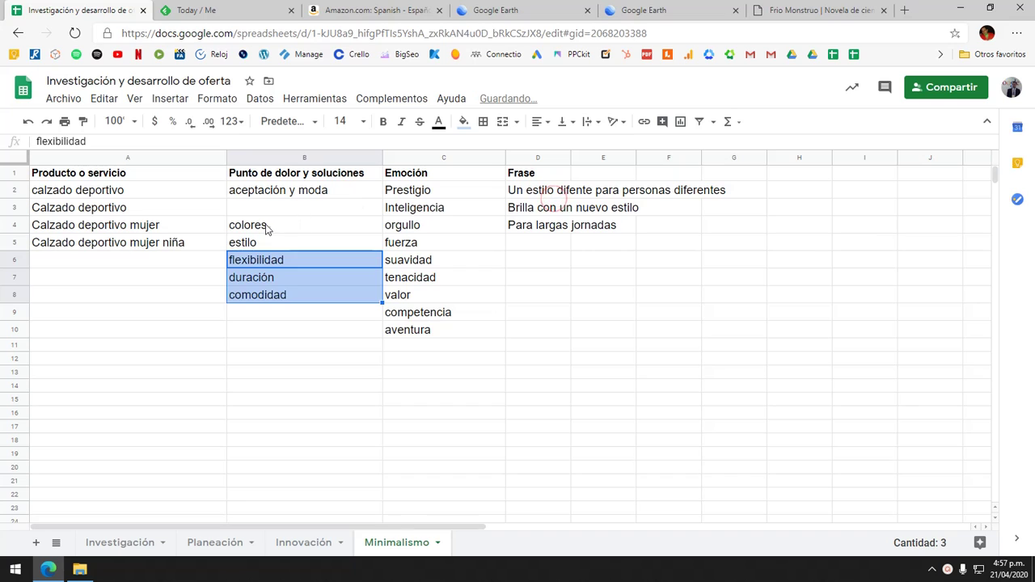
Fill the colores and estilo cells with a darker blue to set them apart from the light blue group.
{"action": "left_click_drag", "start_coordinate": [267, 226], "coordinate": [266, 241]}
{"action": "left_click", "coordinate": [464, 121]}
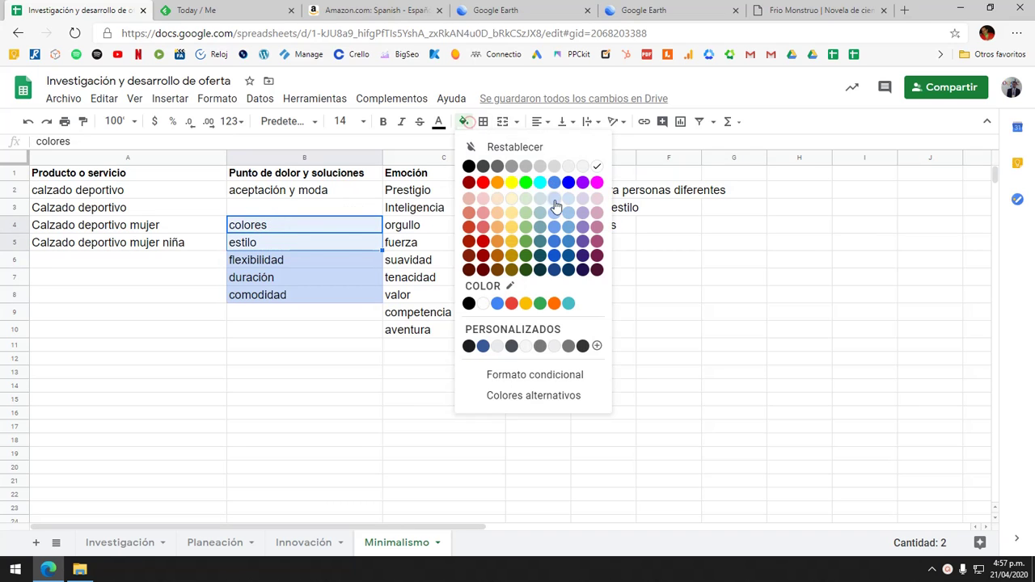
{"action": "left_click", "coordinate": [568, 240]}
{"action": "key", "text": "Up"}
{"action": "key", "text": "Up"}
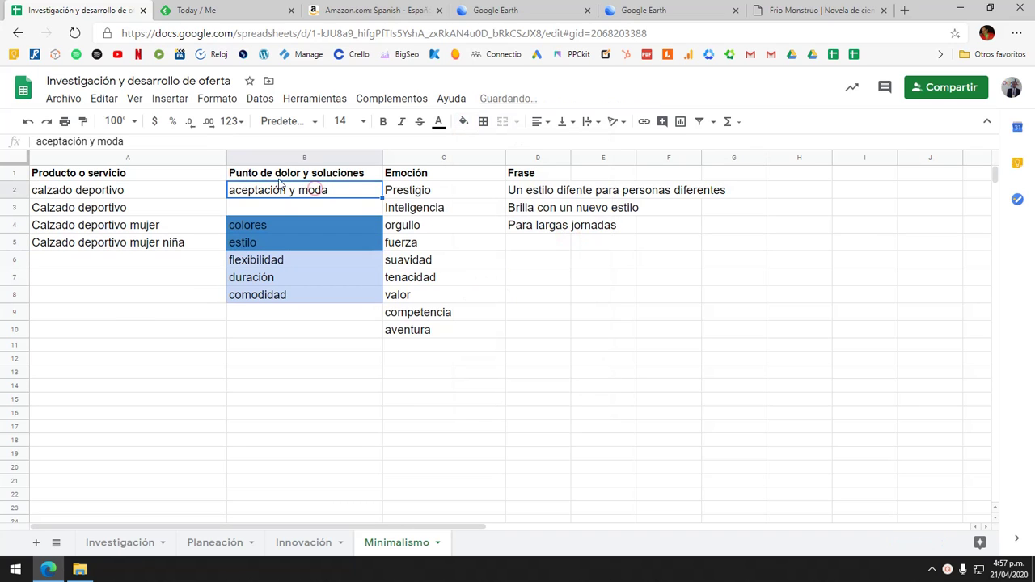
Move the coloured block from colores to comodidad up one row to B3:B7, directly below aceptación y moda.
{"action": "left_click_drag", "start_coordinate": [276, 219], "coordinate": [280, 281]}
{"action": "left_click", "coordinate": [299, 194]}
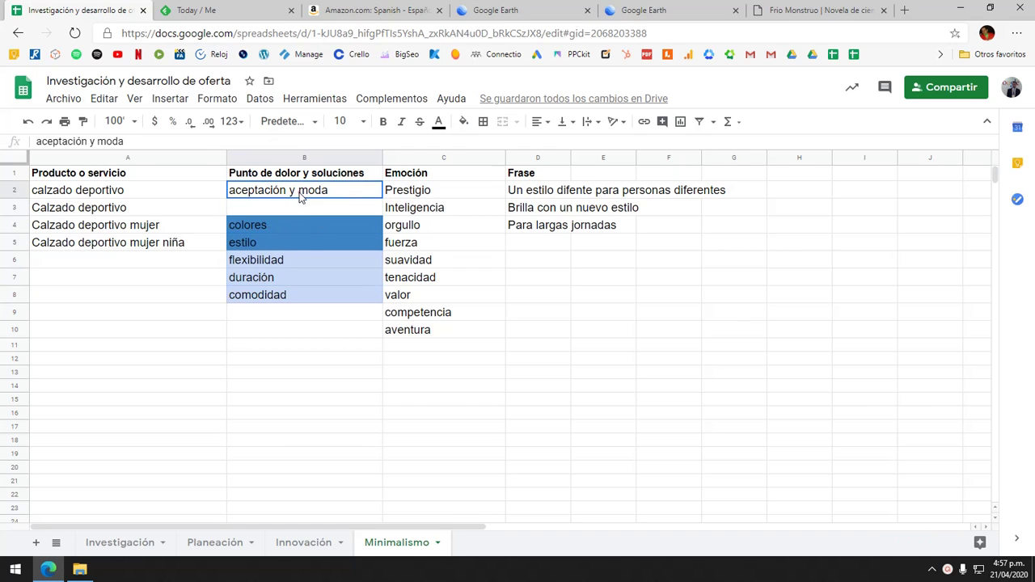
{"action": "left_click_drag", "start_coordinate": [305, 226], "coordinate": [305, 296]}
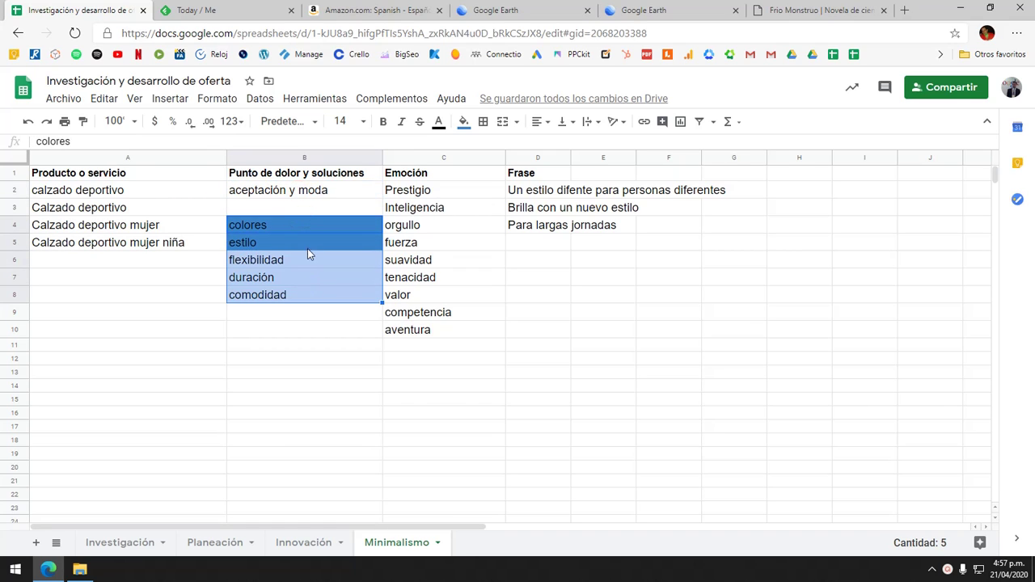
{"action": "left_click_drag", "start_coordinate": [312, 218], "coordinate": [314, 206]}
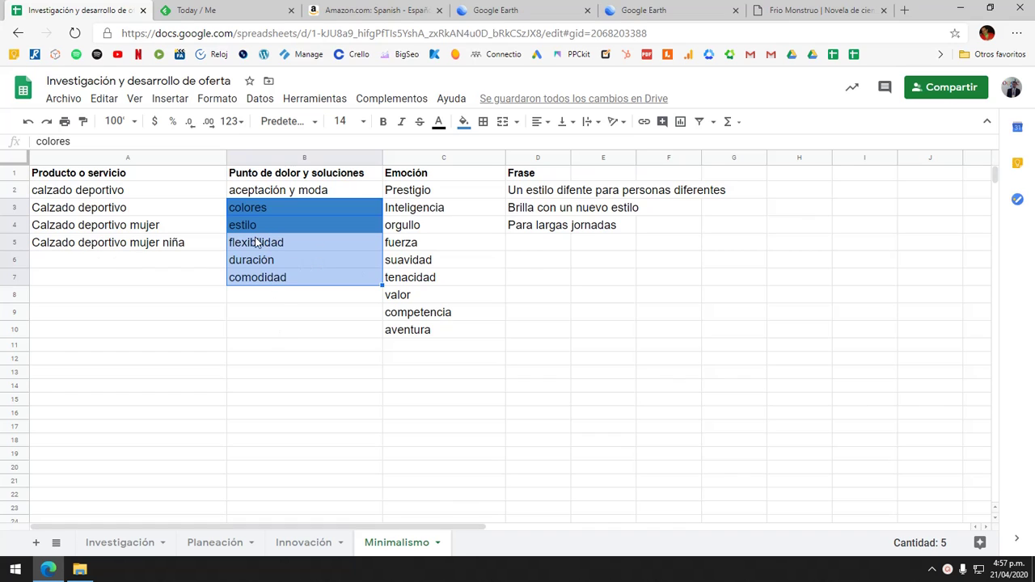
Review the aceptación y moda pain point against the coloured entries colores, estilo, flexibilidad, duración and comodidad.
{"action": "left_click", "coordinate": [283, 313]}
{"action": "left_click", "coordinate": [273, 277]}
{"action": "left_click", "coordinate": [259, 207]}
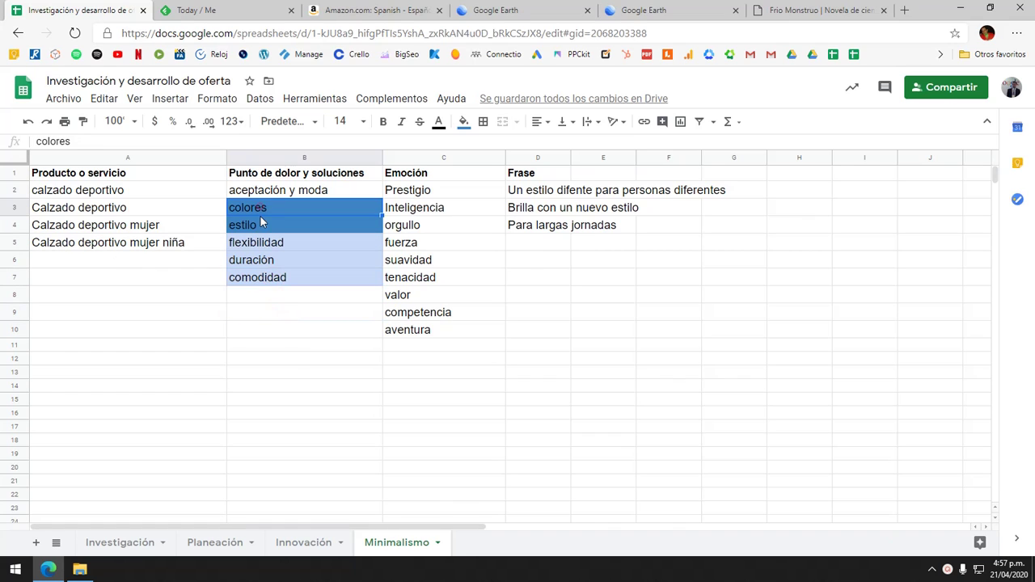
{"action": "left_click", "coordinate": [269, 260]}
{"action": "left_click", "coordinate": [276, 243]}
{"action": "left_click", "coordinate": [279, 279]}
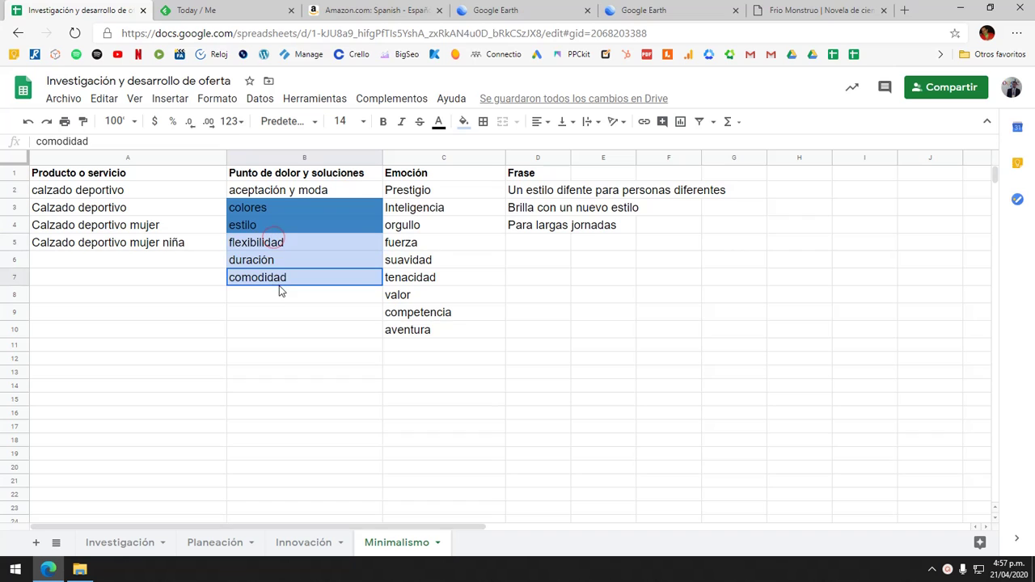
{"action": "left_click", "coordinate": [289, 194], "text": "ctrl"}
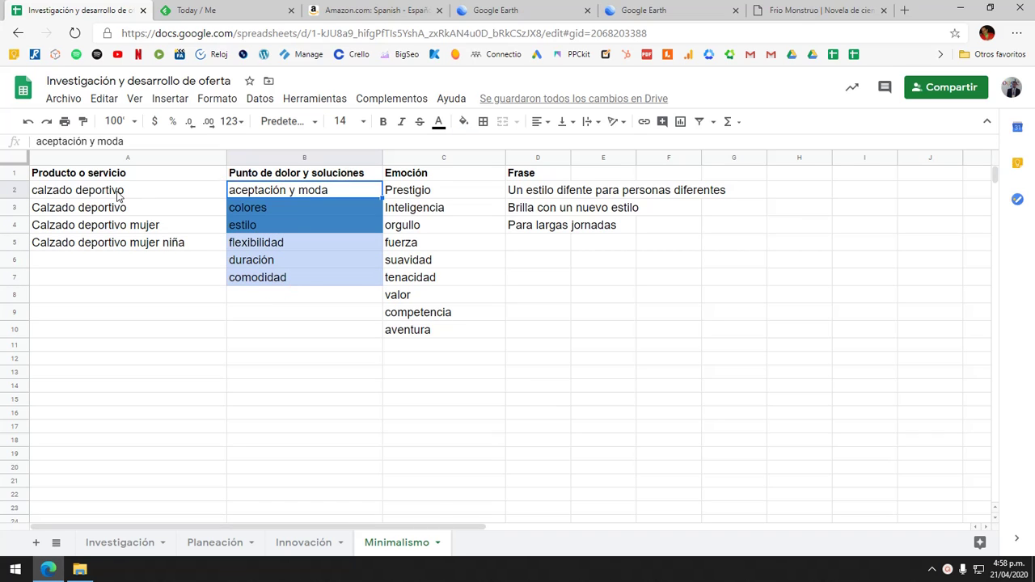
{"action": "left_click", "coordinate": [259, 293], "text": "ctrl"}
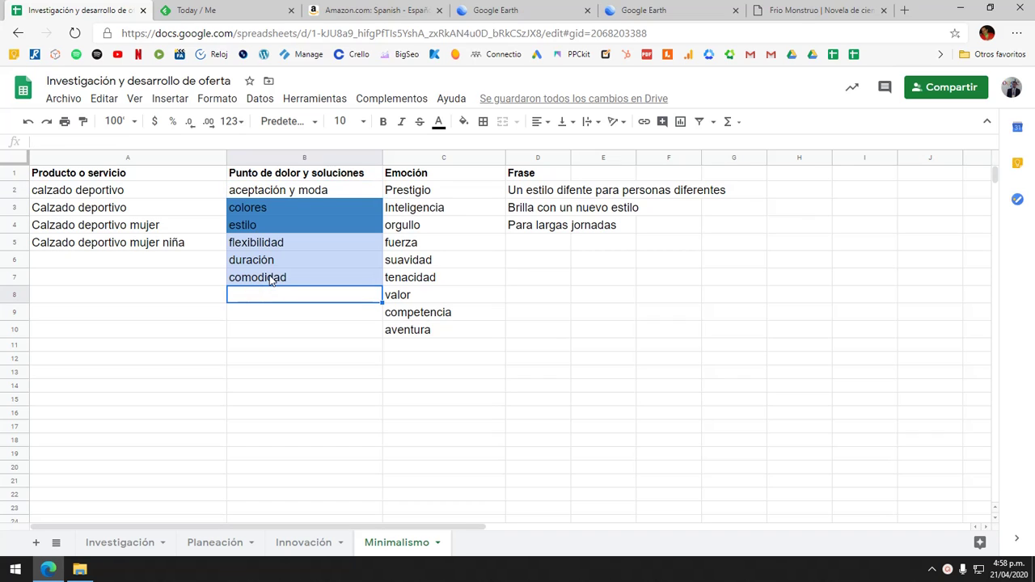
{"action": "left_click", "coordinate": [302, 189], "text": "ctrl"}
{"action": "left_click_drag", "start_coordinate": [295, 248], "coordinate": [296, 277]}
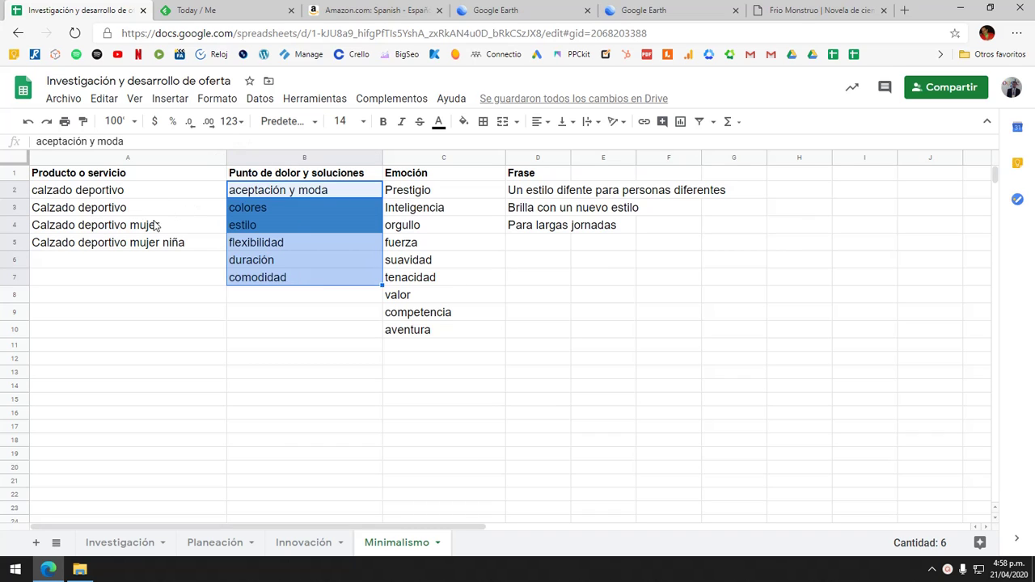
{"action": "left_click", "coordinate": [275, 276], "text": "ctrl"}
{"action": "left_click", "coordinate": [257, 296], "text": "ctrl"}
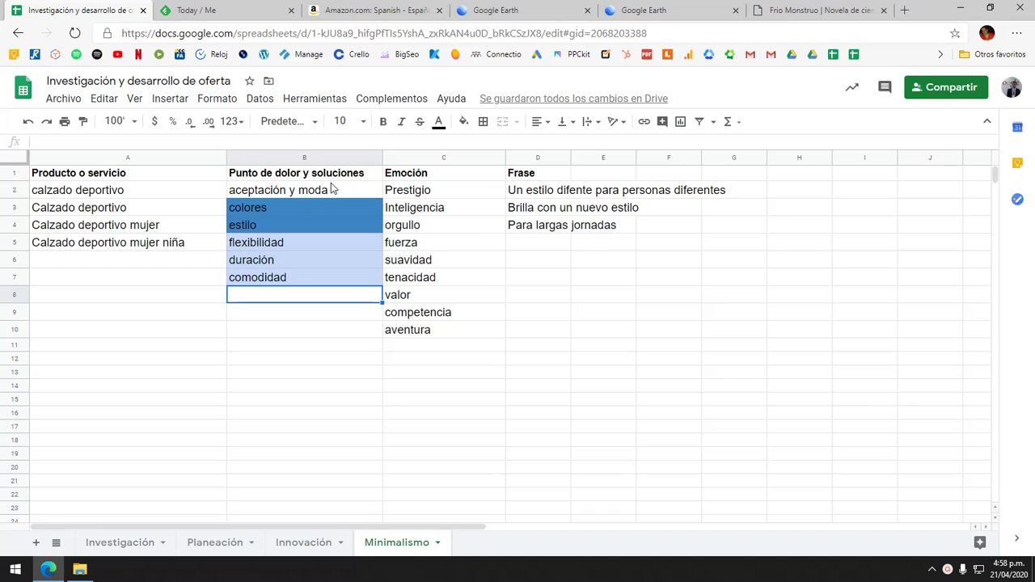
{"action": "left_click_drag", "start_coordinate": [284, 178], "coordinate": [289, 316]}
{"action": "left_click", "coordinate": [287, 364], "text": "ctrl"}
Add "olores" in cell B8, below comodidad in the Punto de dolor y soluciones column.
{"action": "left_click", "coordinate": [284, 296], "text": "ctrl"}
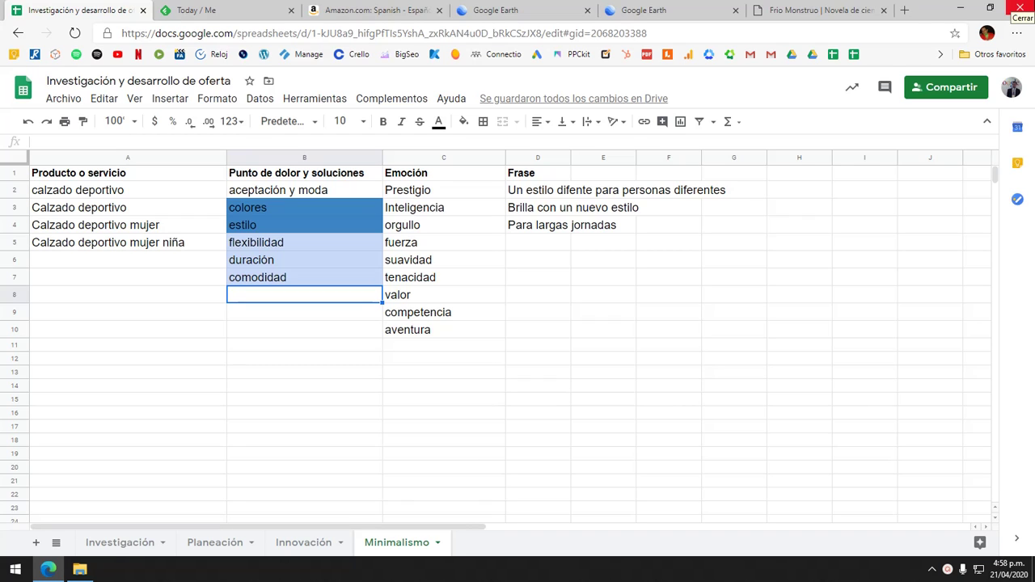
{"action": "type", "text": "olores"}
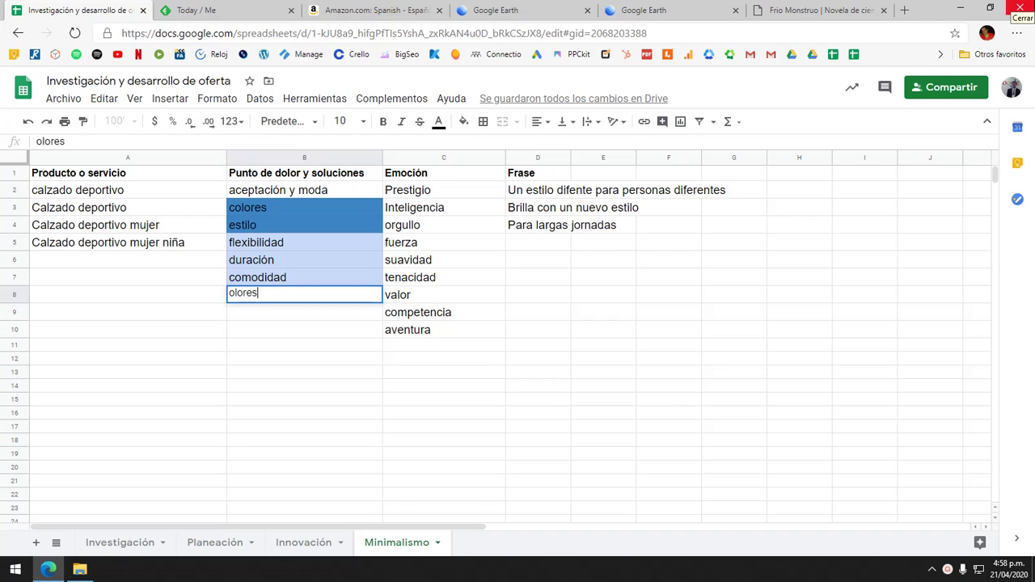
{"action": "key", "text": "Return"}
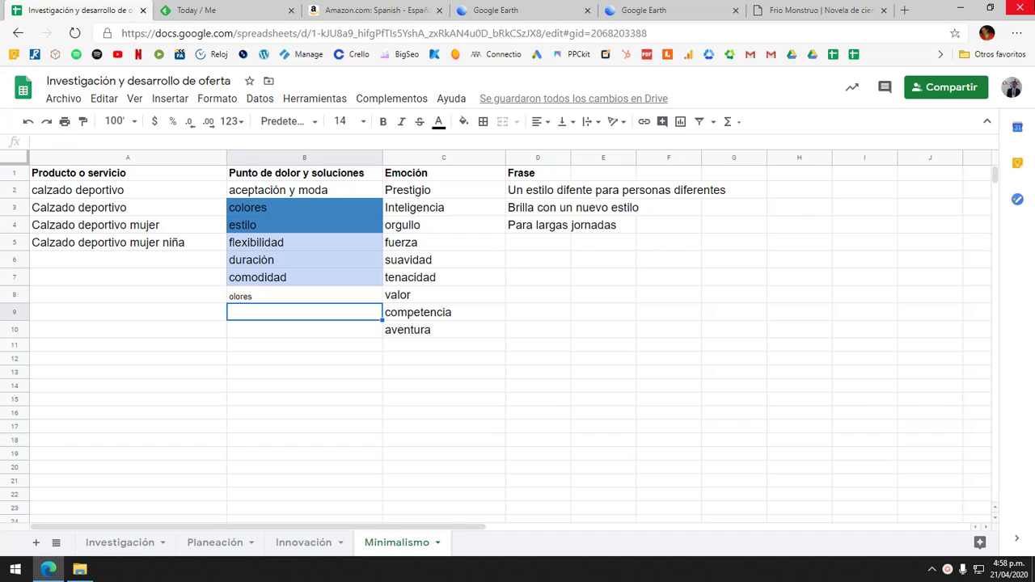
Set the font size of cells B8:B13 to 14, including the olores entry.
{"action": "left_click", "coordinate": [304, 295]}
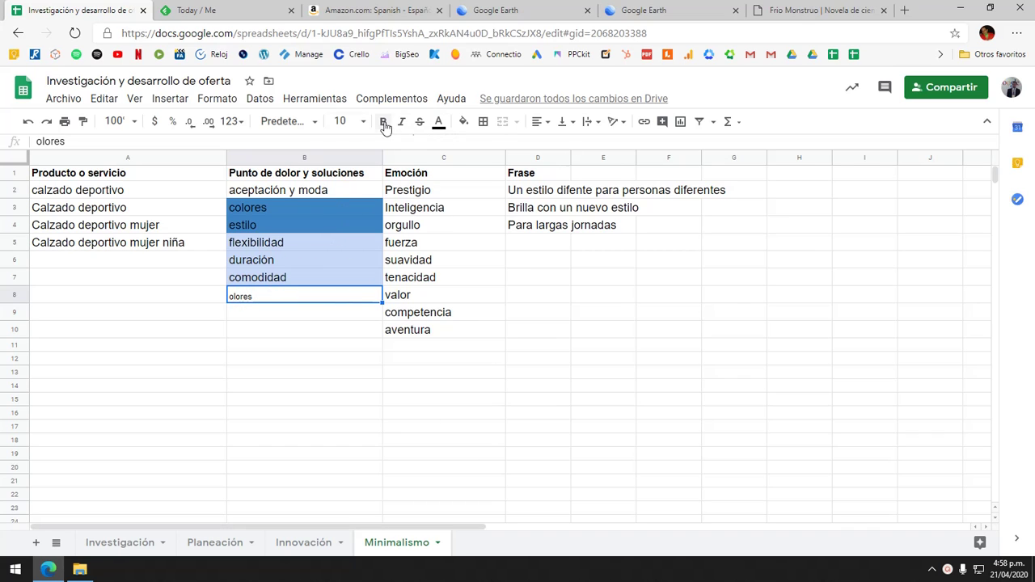
{"action": "left_click", "coordinate": [302, 383]}
{"action": "left_click_drag", "start_coordinate": [302, 384], "coordinate": [300, 290]}
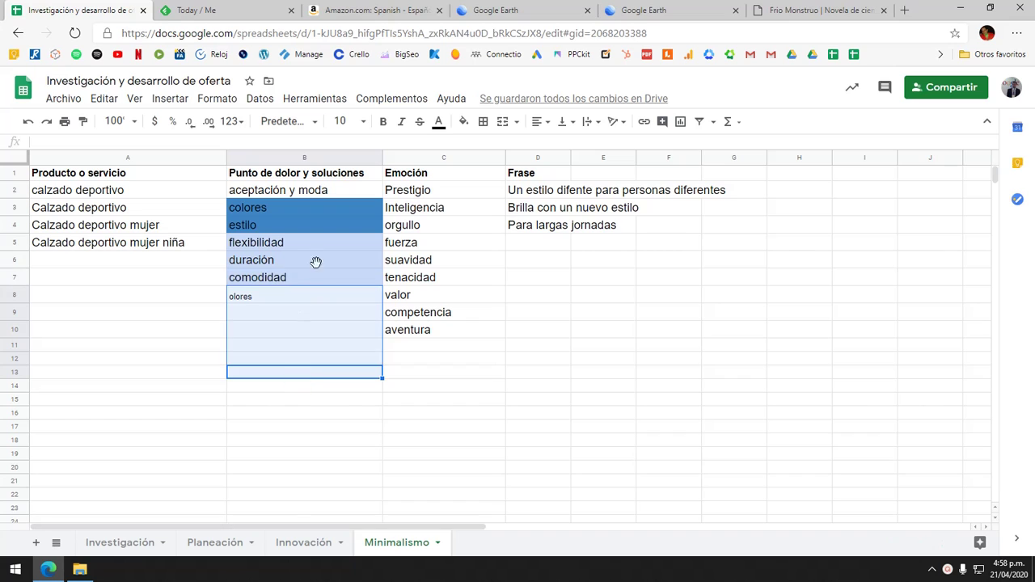
{"action": "left_click", "coordinate": [363, 122]}
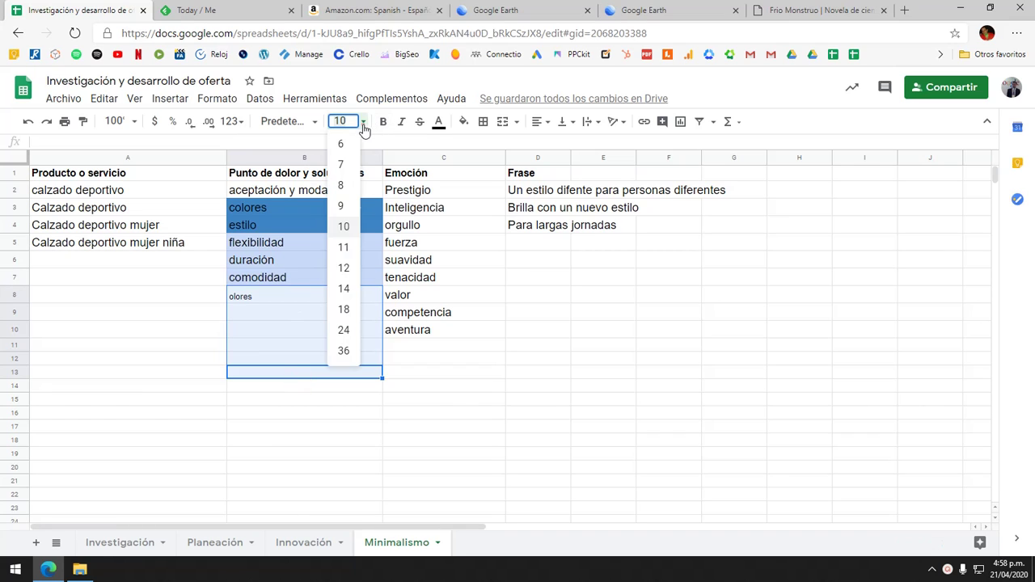
{"action": "left_click", "coordinate": [343, 290]}
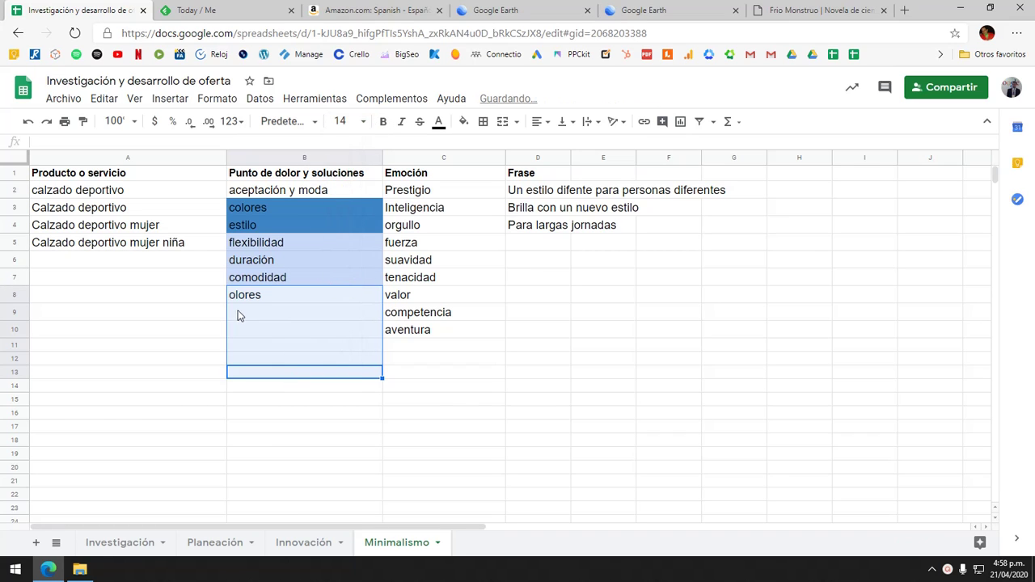
Add "cordones" in cell B9, below olores.
{"action": "left_click", "coordinate": [280, 312]}
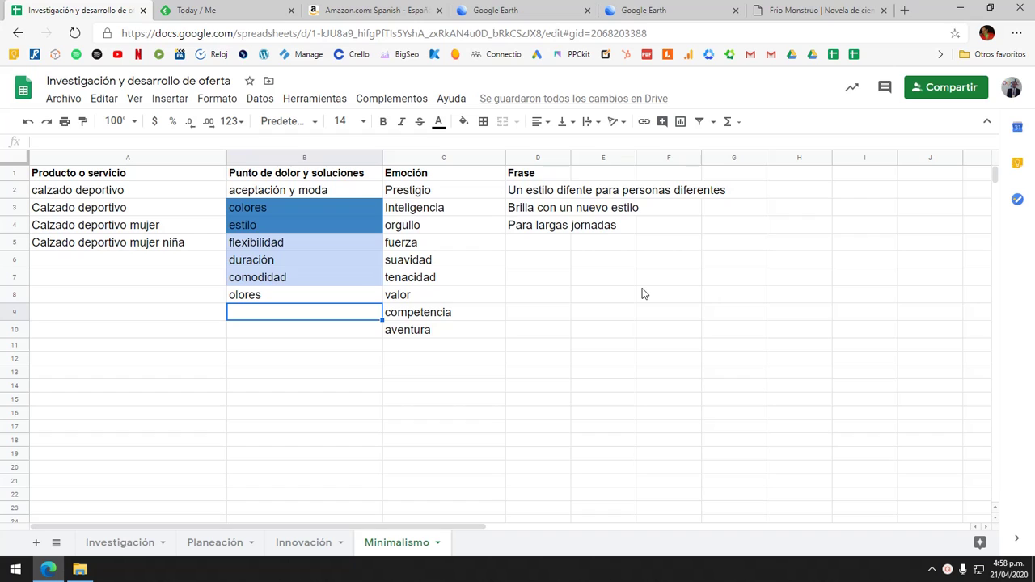
{"action": "type", "text": "c"}
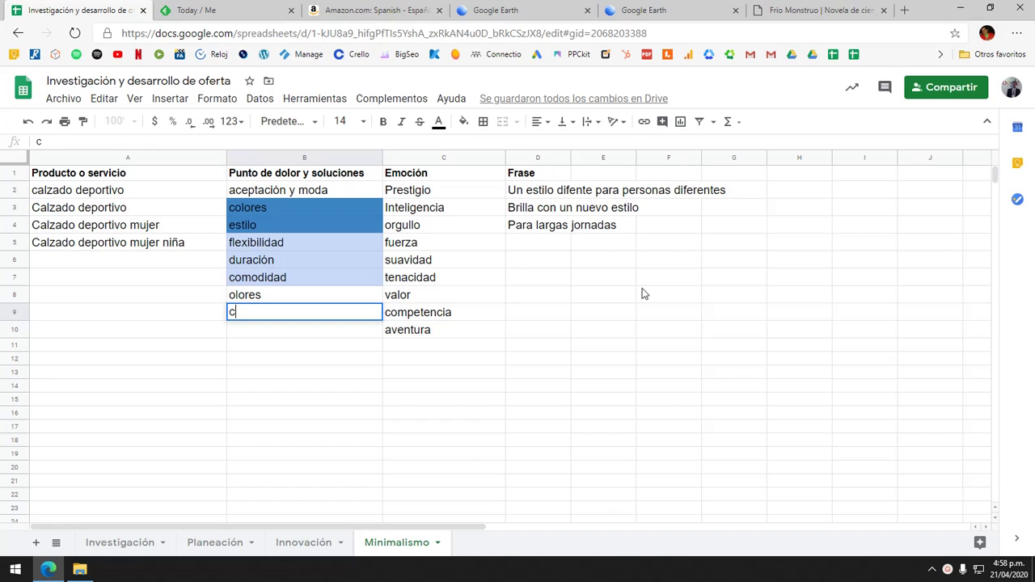
{"action": "type", "text": "ordones"}
{"action": "key", "text": "Return"}
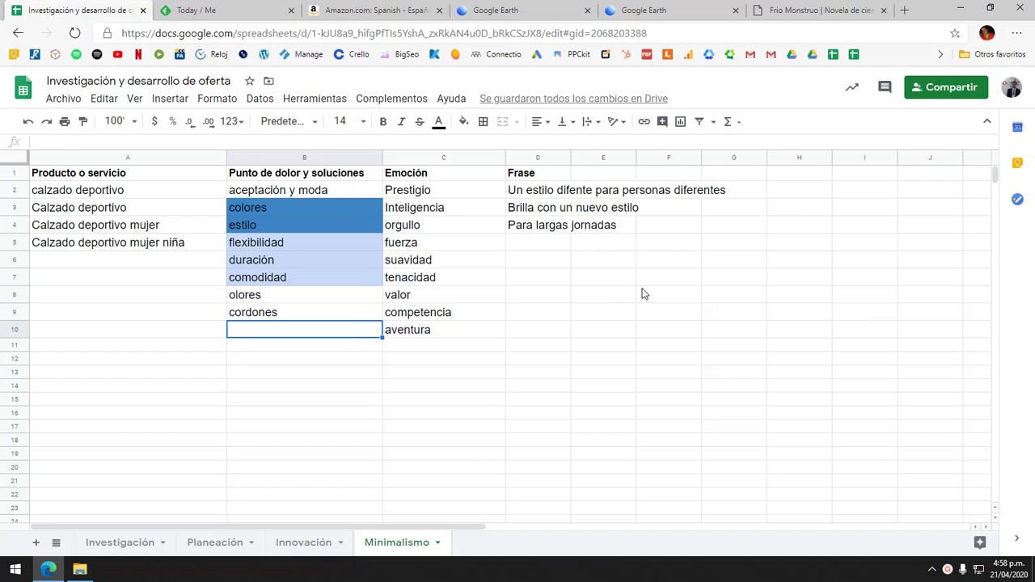
Add "zuela" in cell B10, below cordones in the Punto de dolor y soluciones column.
{"action": "type", "text": "azul"}
{"action": "key", "text": "BackSpace"}
{"action": "key", "text": "BackSpace"}
{"action": "key", "text": "BackSpace"}
{"action": "key", "text": "BackSpace"}
{"action": "type", "text": "zu"}
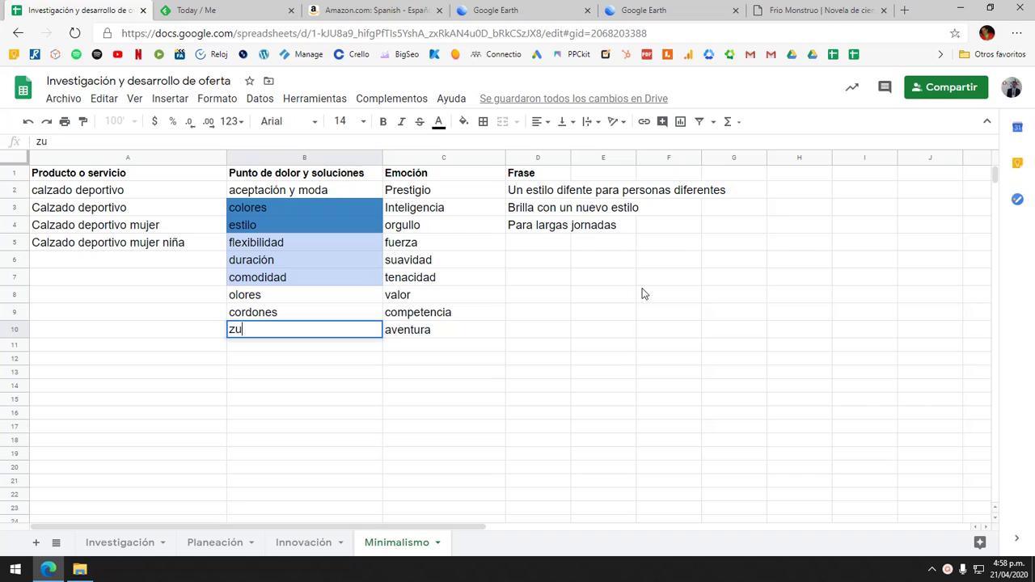
{"action": "type", "text": "ela"}
{"action": "key", "text": "Return"}
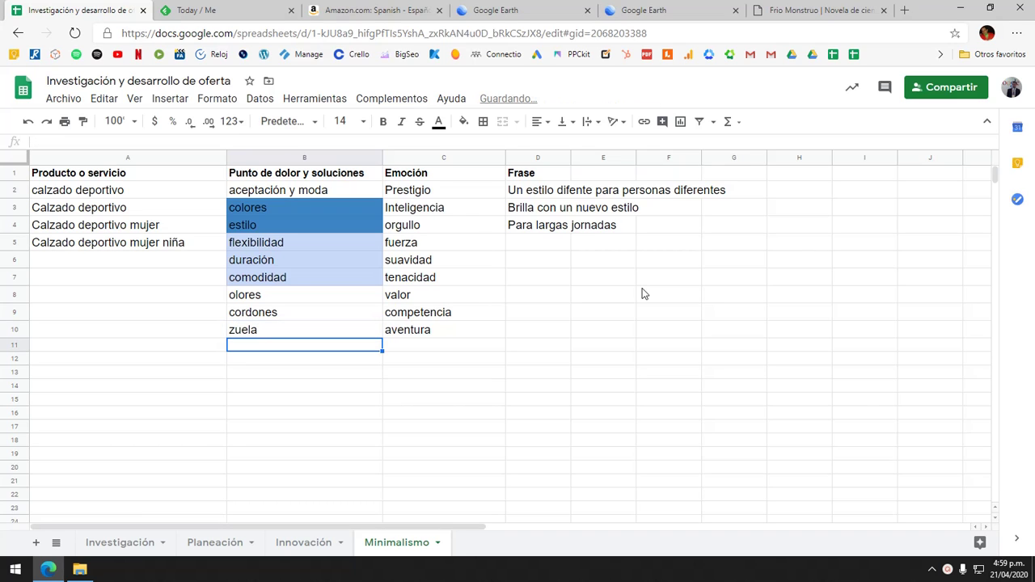
Search the web for "zuela" in a new browser tab and check the suggestions for "zuela de".
{"action": "left_click", "coordinate": [903, 10]}
{"action": "type", "text": "zuela"}
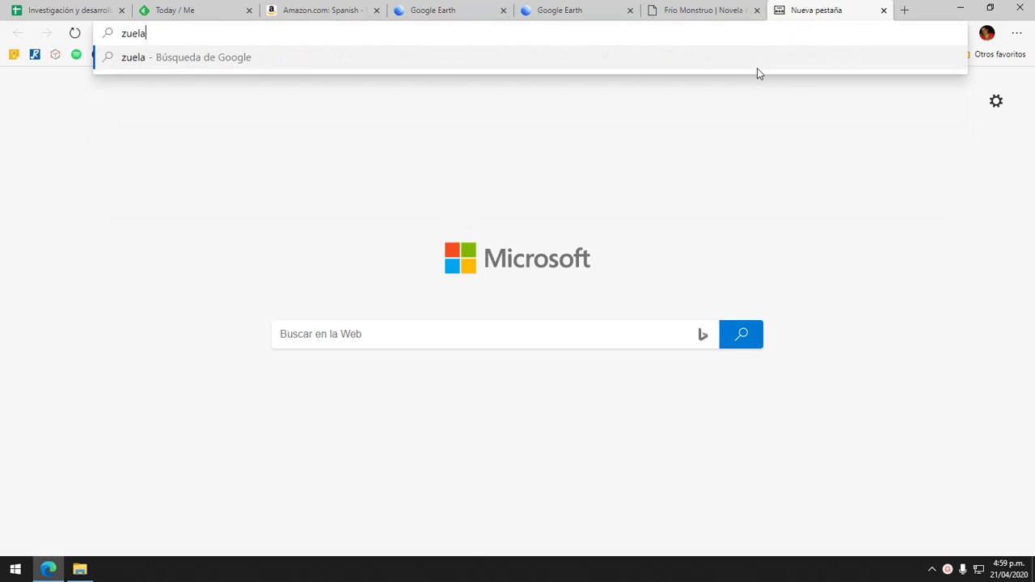
{"action": "key", "text": "Return"}
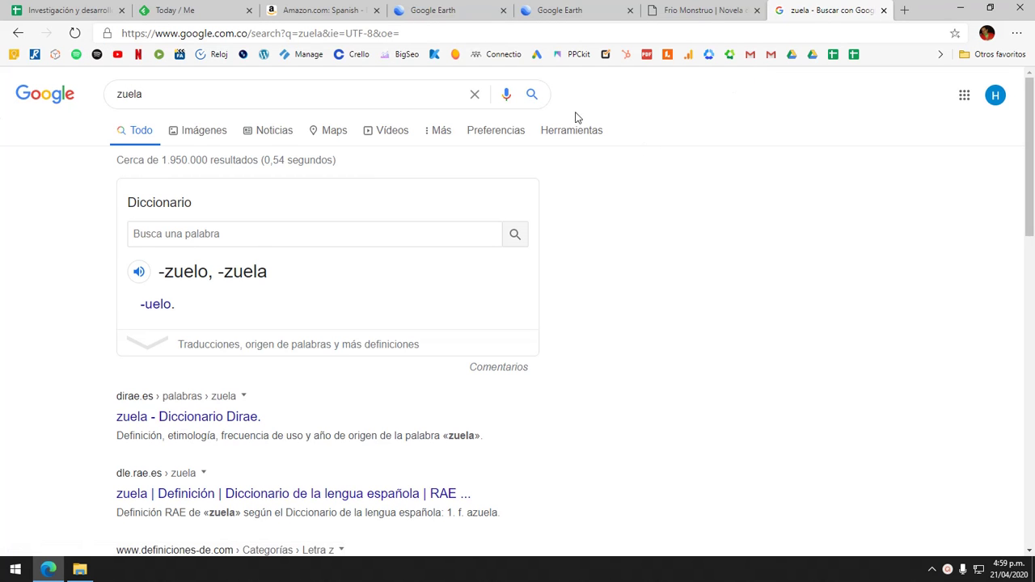
{"action": "left_click", "coordinate": [248, 95]}
{"action": "type", "text": "de"}
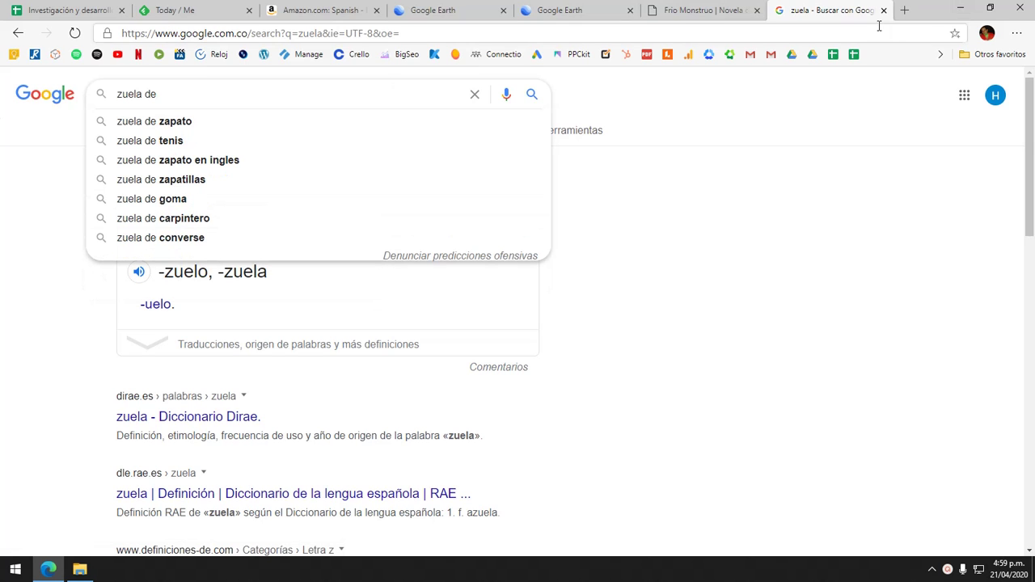
Close the zuela search and Frio Monstruo browser tabs, glance at the Feedly page, and return to the spreadsheet.
{"action": "left_click", "coordinate": [758, 11]}
{"action": "left_click", "coordinate": [757, 10]}
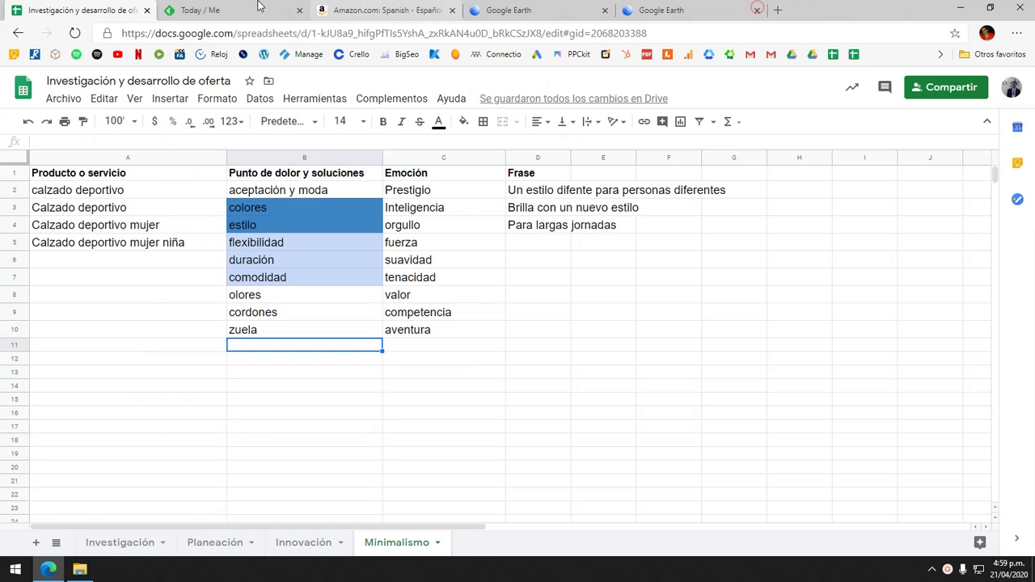
{"action": "left_click", "coordinate": [225, 9]}
{"action": "left_click", "coordinate": [370, 6]}
{"action": "left_click", "coordinate": [208, 8]}
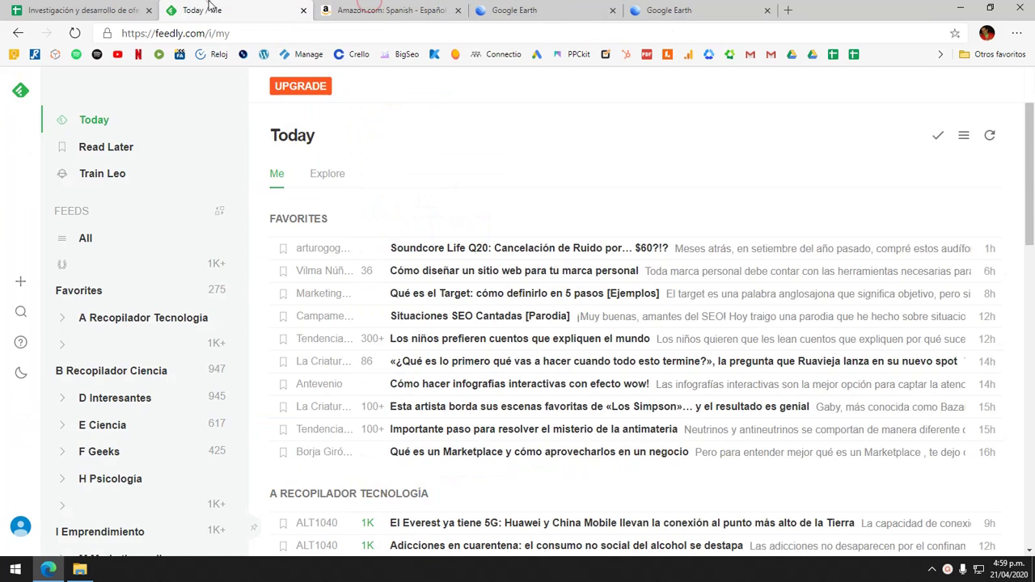
{"action": "left_click", "coordinate": [113, 8]}
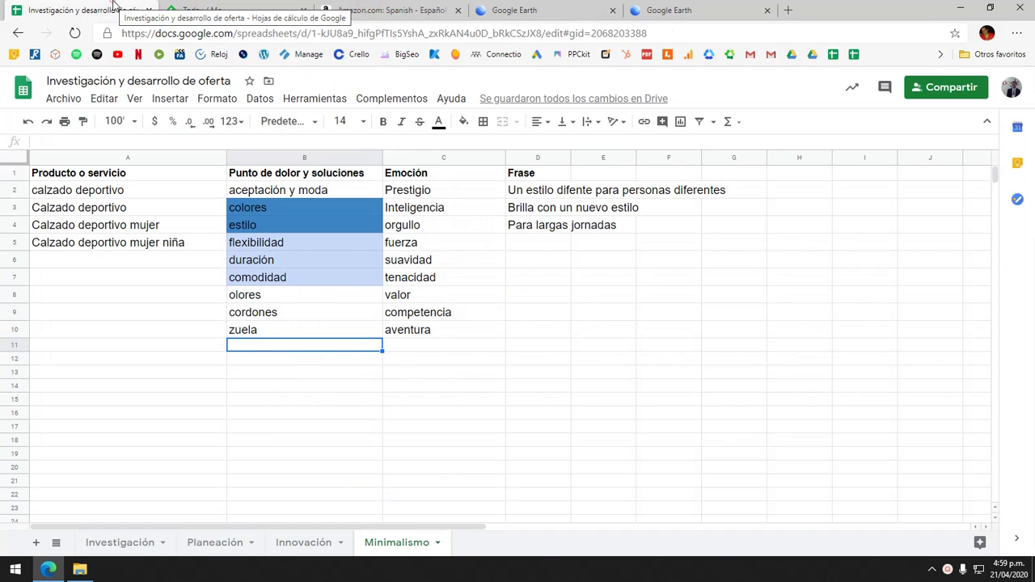
{"action": "left_click", "coordinate": [243, 347]}
{"action": "type", "text": "ta"}
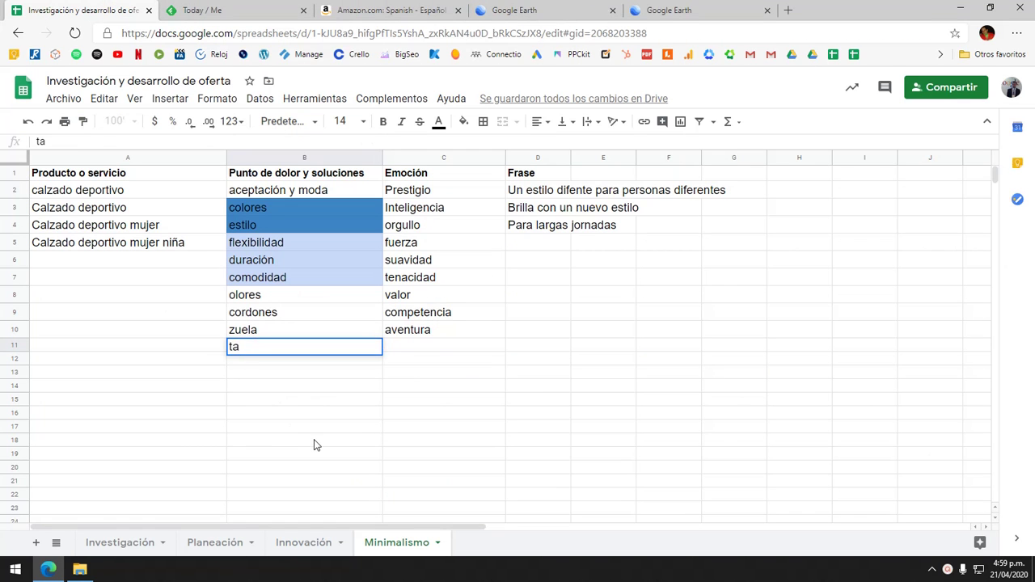
{"action": "type", "text": "cone"}
{"action": "key", "text": "BackSpace"}
{"action": "key", "text": "BackSpace"}
{"action": "key", "text": "BackSpace"}
{"action": "key", "text": "BackSpace"}
{"action": "key", "text": "BackSpace"}
{"action": "key", "text": "BackSpace"}
{"action": "key", "text": "Escape"}
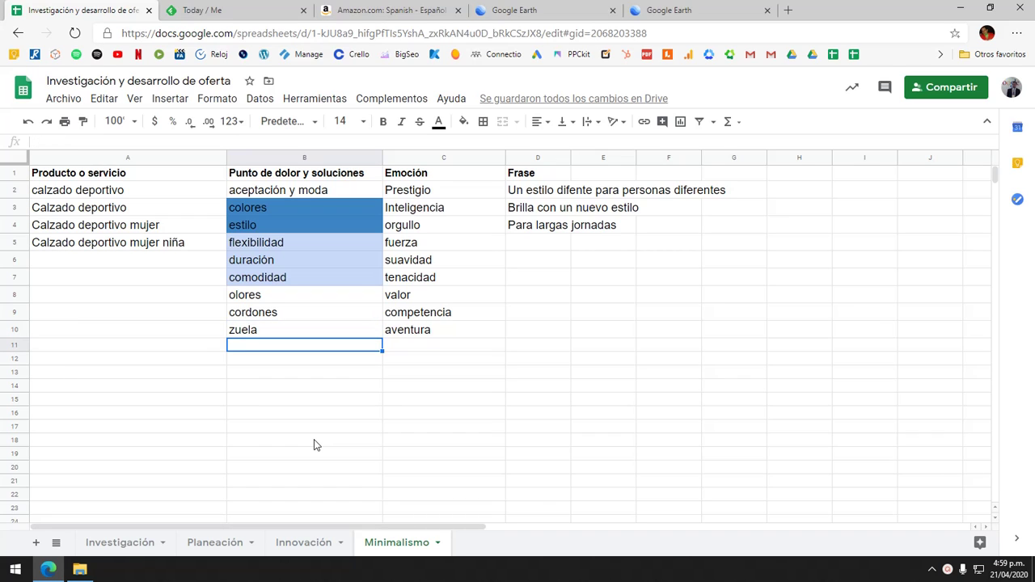
Add "algodon" in cell B11, below zuela in the Punto de dolor y soluciones column.
{"action": "type", "text": "cu"}
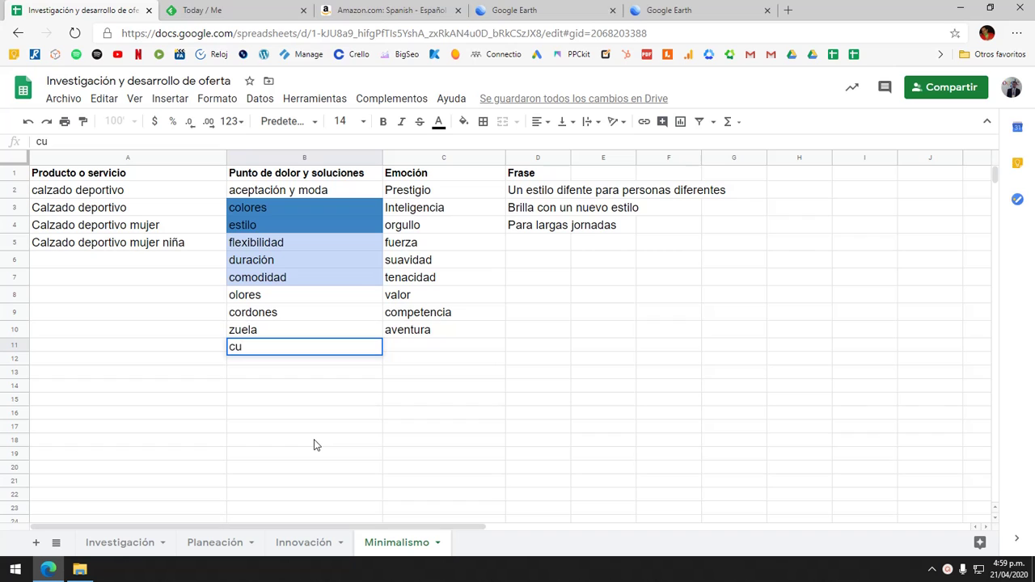
{"action": "key", "text": "BackSpace"}
{"action": "key", "text": "BackSpace"}
{"action": "type", "text": "algodo"}
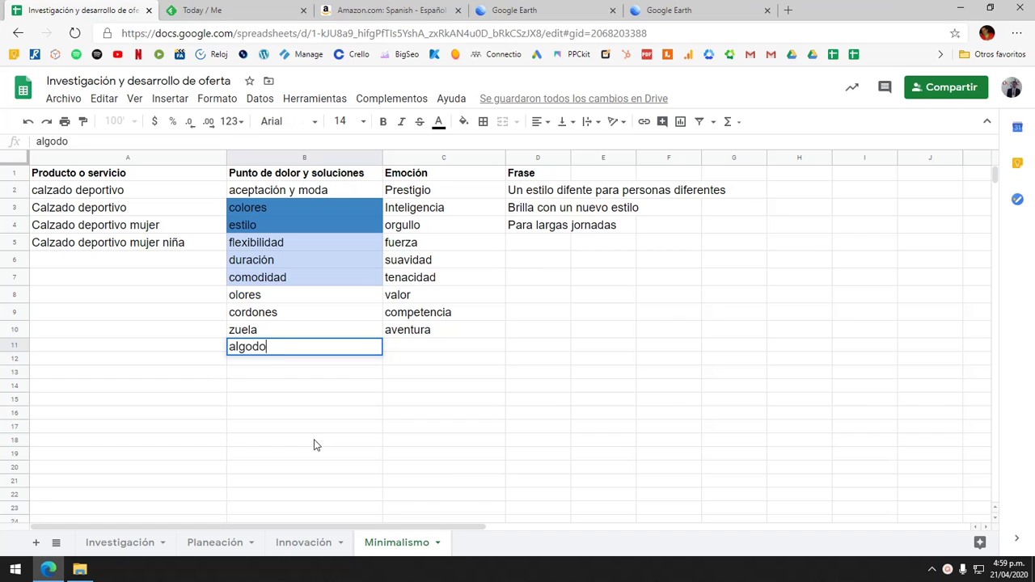
{"action": "type", "text": "n"}
{"action": "key", "text": "Return"}
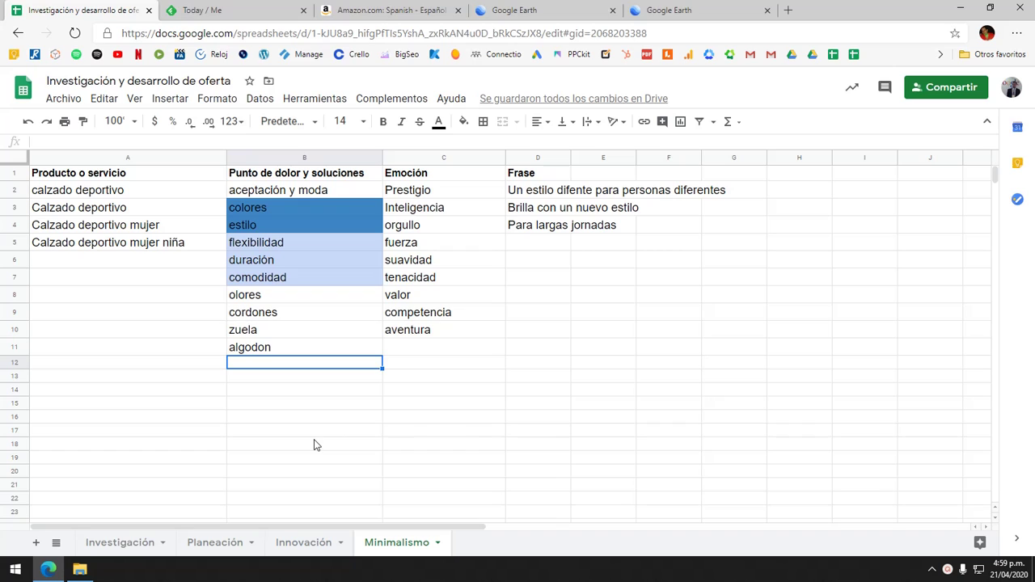
Review the entries in the Punto de dolor y soluciones column, from aceptación y moda down to algodon.
{"action": "key", "text": "Up"}
{"action": "key", "text": "Down"}
{"action": "key", "text": "Down"}
{"action": "key", "text": "Down"}
{"action": "key", "text": "Up"}
{"action": "key", "text": "Up"}
{"action": "key", "text": "Up"}
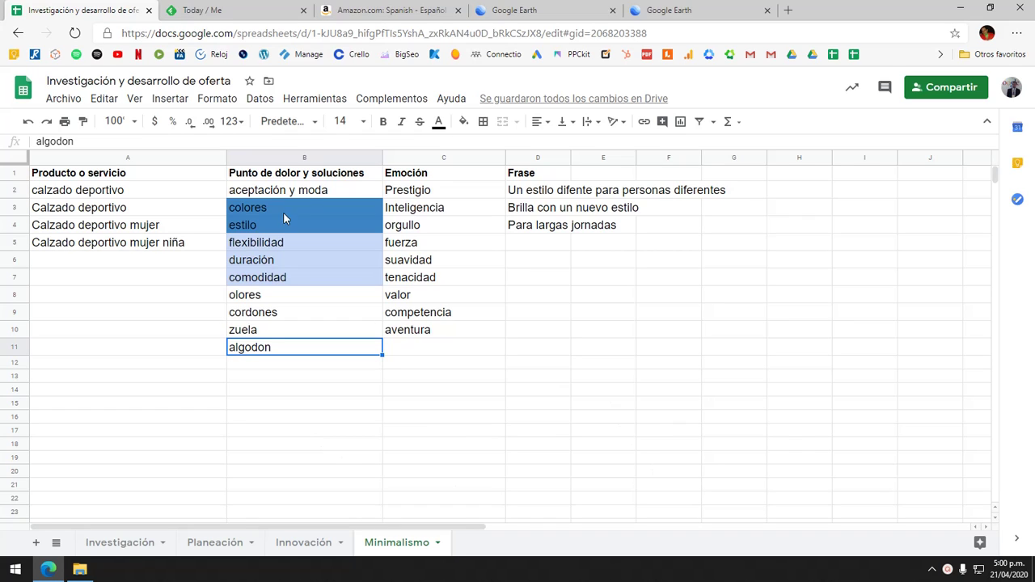
{"action": "left_click", "coordinate": [283, 387]}
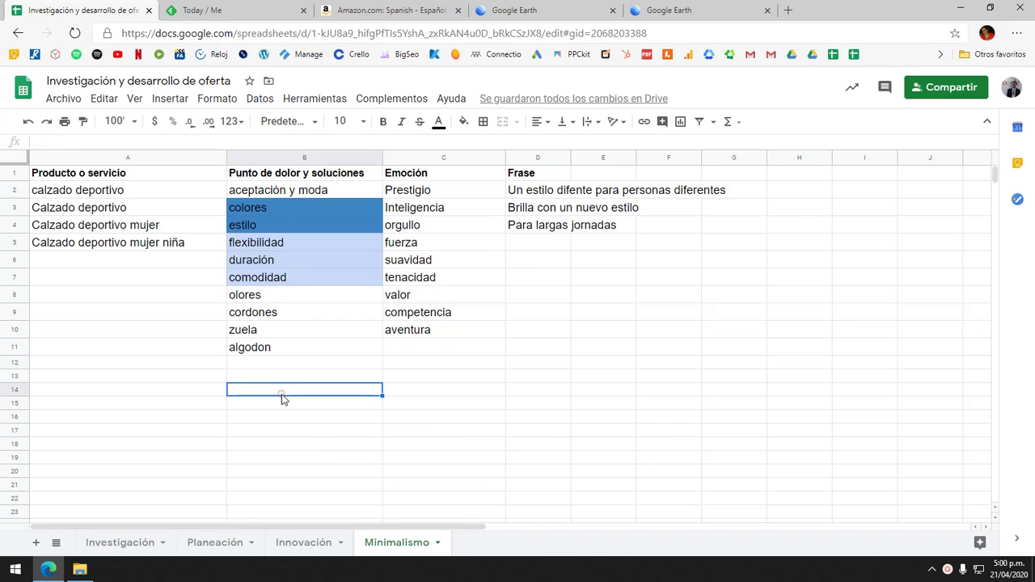
{"action": "left_click", "coordinate": [276, 196]}
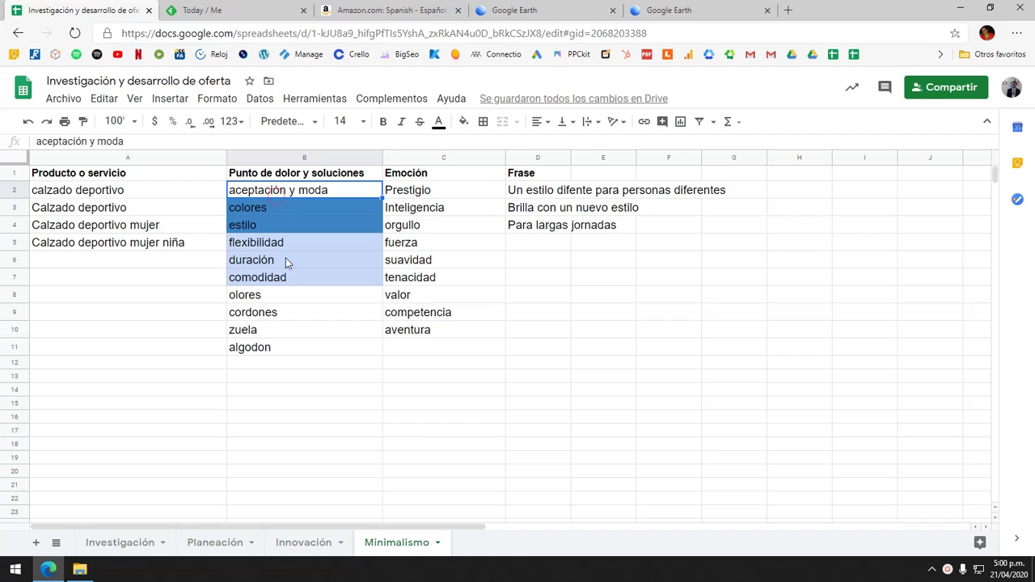
{"action": "left_click", "coordinate": [301, 362]}
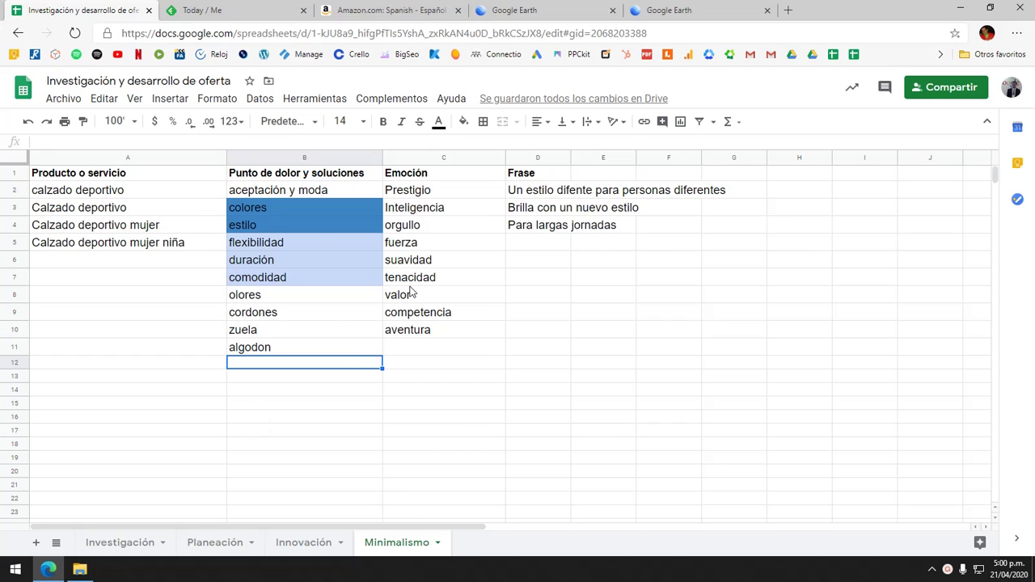
Go through the Emoción column from Prestigio to aventura, ending on empty cell C11.
{"action": "left_click", "coordinate": [435, 194]}
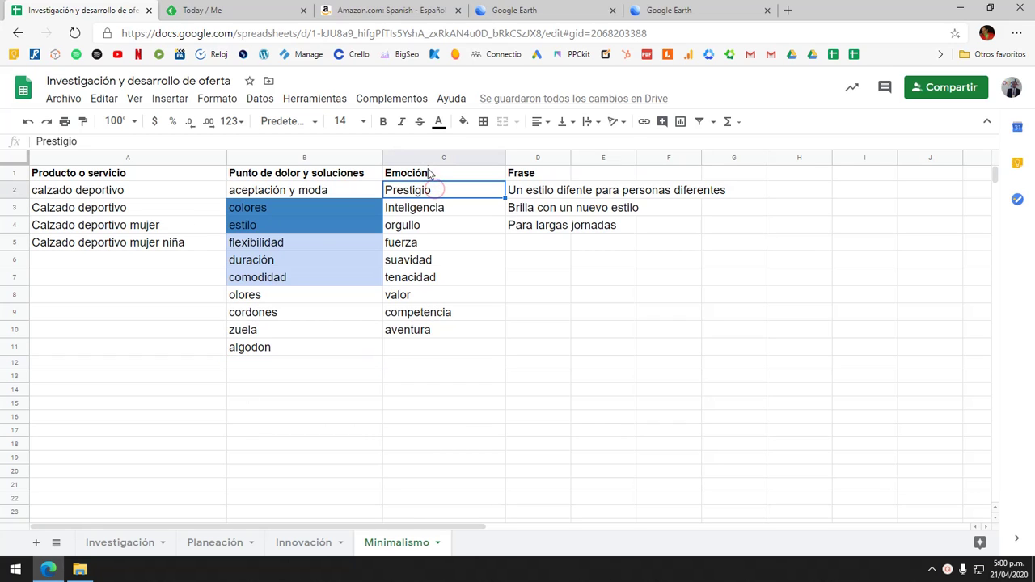
{"action": "left_click", "coordinate": [437, 155]}
{"action": "left_click", "coordinate": [437, 206]}
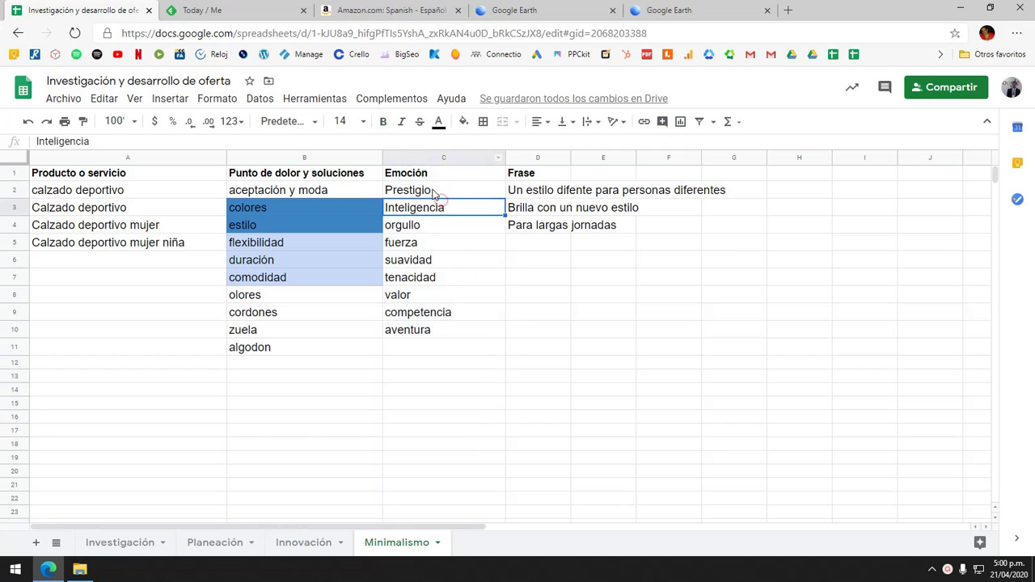
{"action": "left_click", "coordinate": [437, 191]}
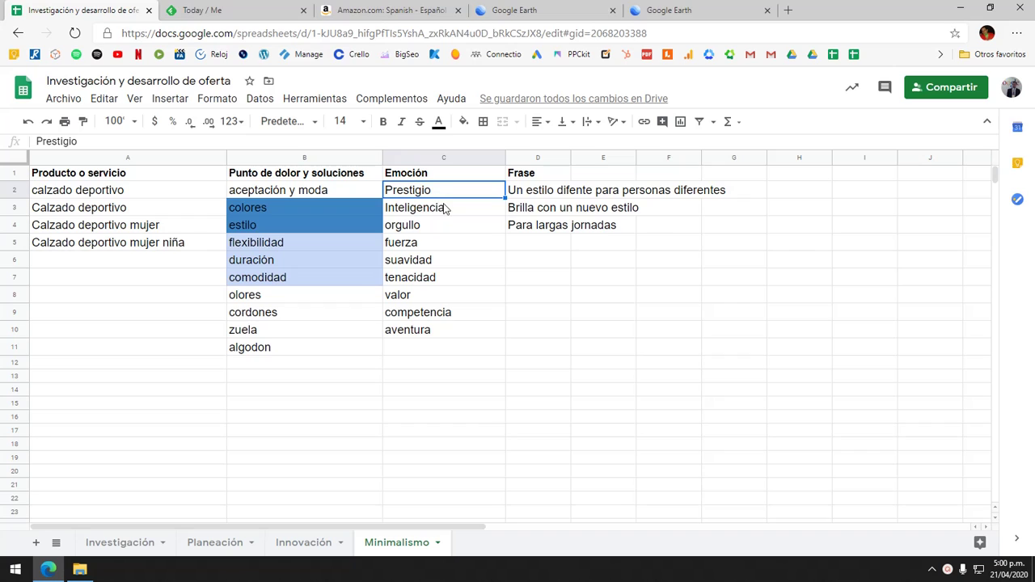
{"action": "left_click", "coordinate": [441, 210]}
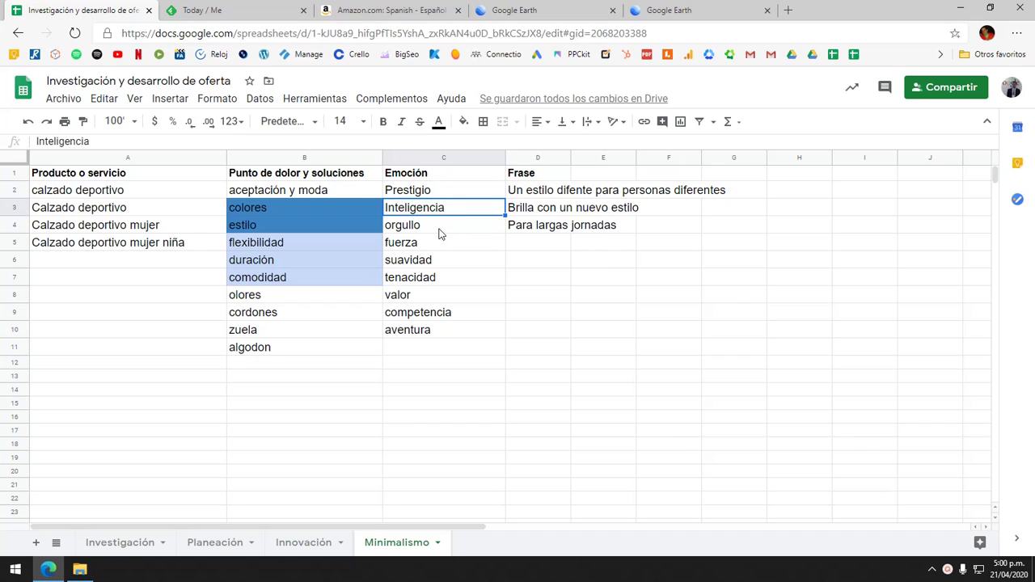
{"action": "left_click", "coordinate": [437, 226]}
{"action": "left_click", "coordinate": [435, 242]}
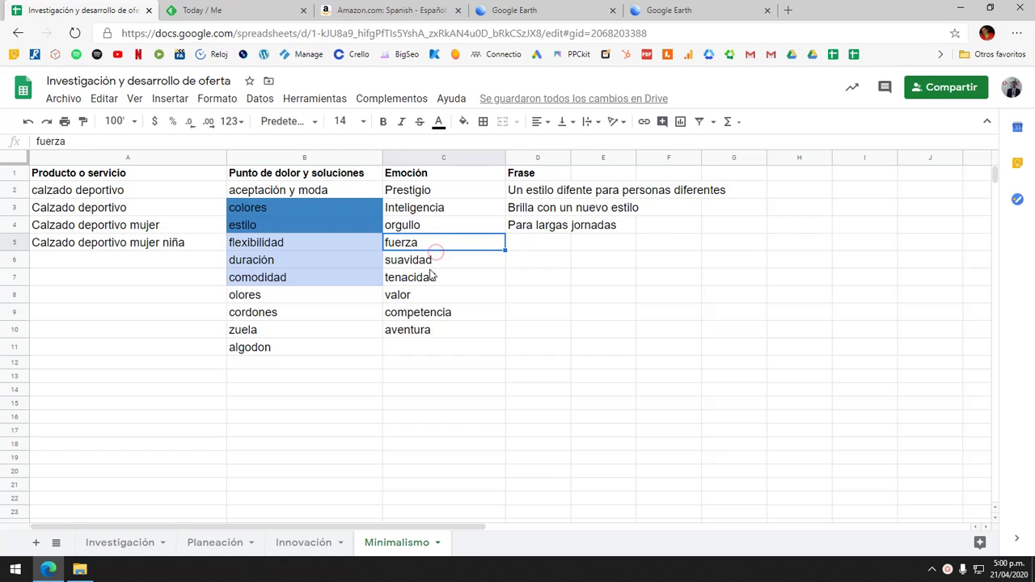
{"action": "left_click", "coordinate": [432, 276]}
{"action": "left_click", "coordinate": [431, 295]}
{"action": "left_click", "coordinate": [436, 313]}
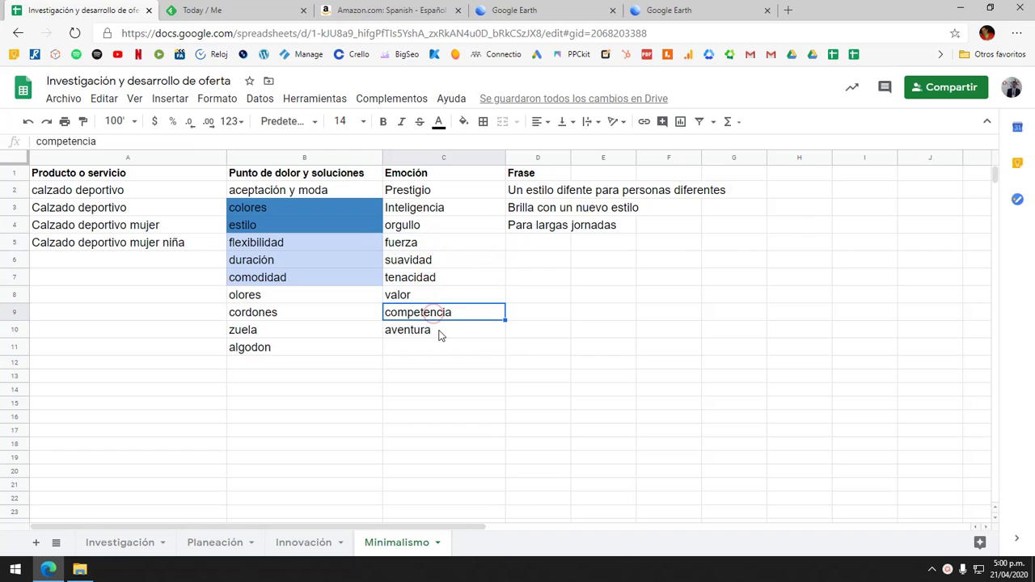
{"action": "left_click", "coordinate": [440, 332]}
{"action": "left_click", "coordinate": [423, 349]}
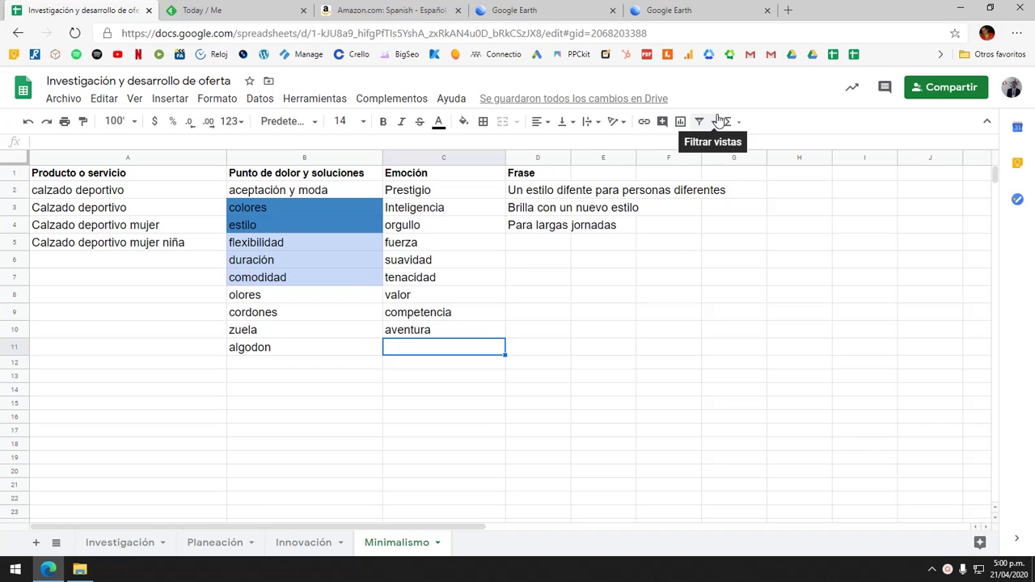
{"action": "type", "text": "inva"}
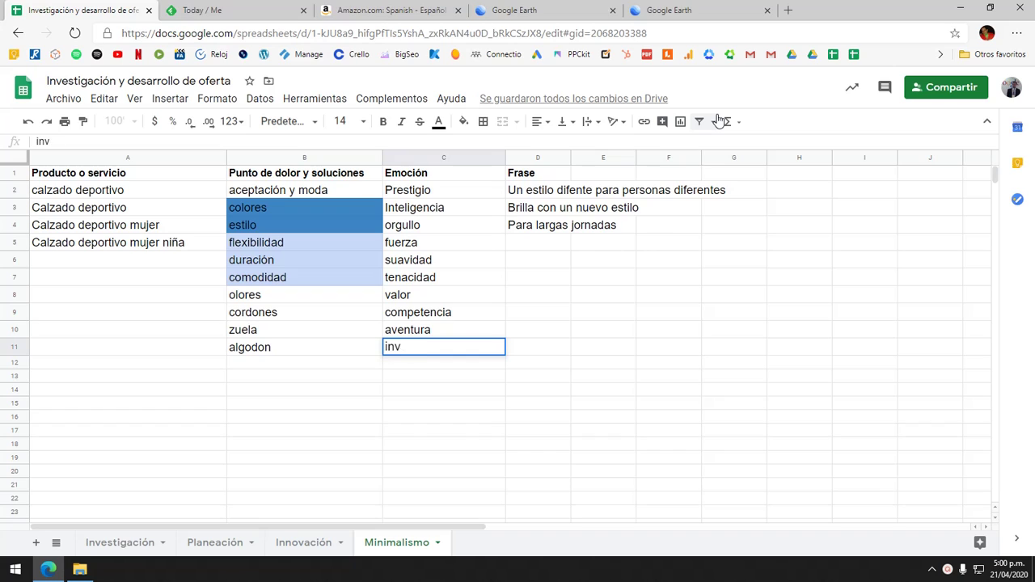
{"action": "key", "text": "BackSpace"}
{"action": "type", "text": "ba"}
{"action": "key", "text": "BackSpace"}
{"action": "key", "text": "BackSpace"}
{"action": "type", "text": "vatible"}
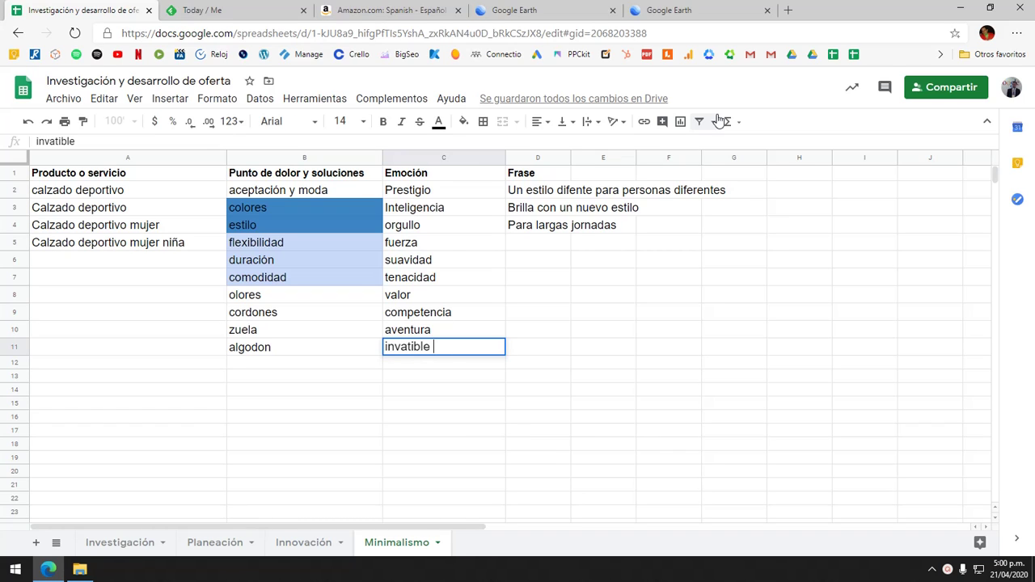
{"action": "key", "text": "BackSpace"}
{"action": "key", "text": "BackSpace"}
{"action": "key", "text": "BackSpace"}
{"action": "key", "text": "BackSpace"}
{"action": "key", "text": "BackSpace"}
{"action": "key", "text": "BackSpace"}
{"action": "key", "text": "BackSpace"}
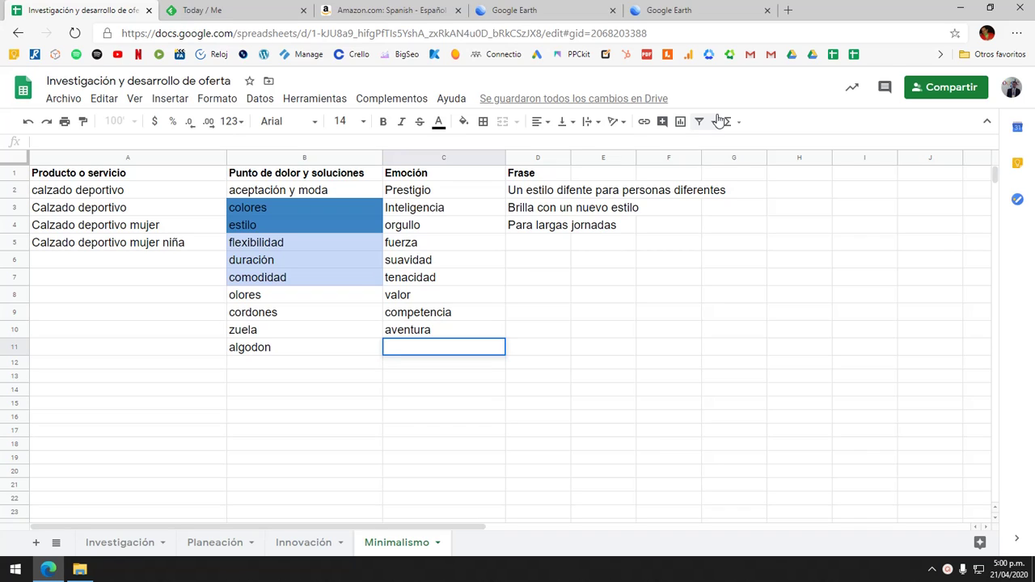
{"action": "type", "text": "inv"}
{"action": "key", "text": "BackSpace"}
{"action": "key", "text": "BackSpace"}
{"action": "key", "text": "BackSpace"}
Add "amor" in cell C11, below aventura in the Emoción column.
{"action": "type", "text": "amo"}
{"action": "key", "text": "Return"}
{"action": "key", "text": "Up"}
{"action": "key", "text": "Down"}
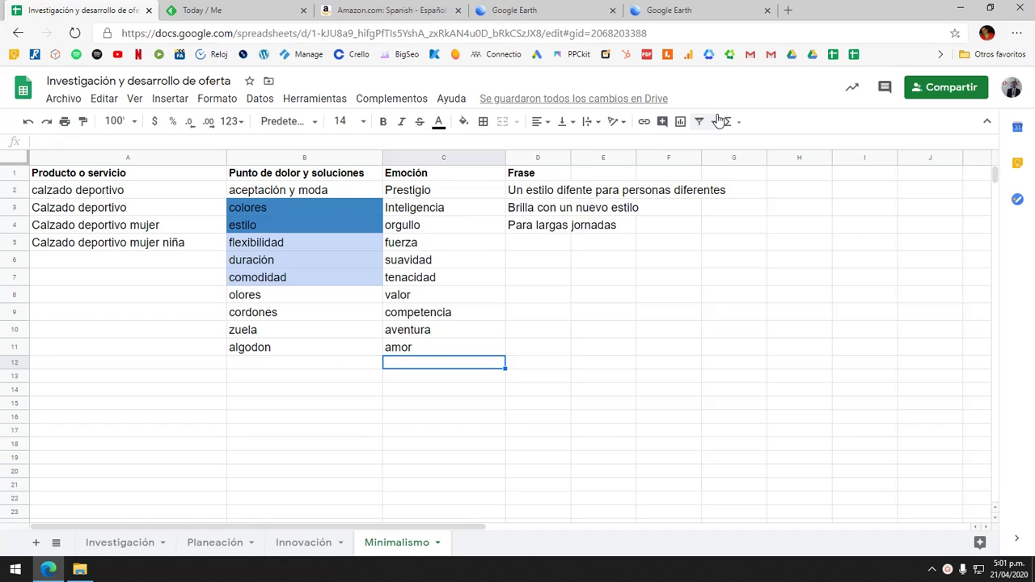
Look back over the listed emotions between Inteligencia and amor for further ideas.
{"action": "key", "text": "Up"}
{"action": "key", "text": "Up"}
{"action": "key", "text": "Up"}
{"action": "key", "text": "Up"}
{"action": "key", "text": "Up"}
{"action": "key", "text": "Up"}
{"action": "key", "text": "Up"}
{"action": "key", "text": "Up"}
{"action": "key", "text": "Up"}
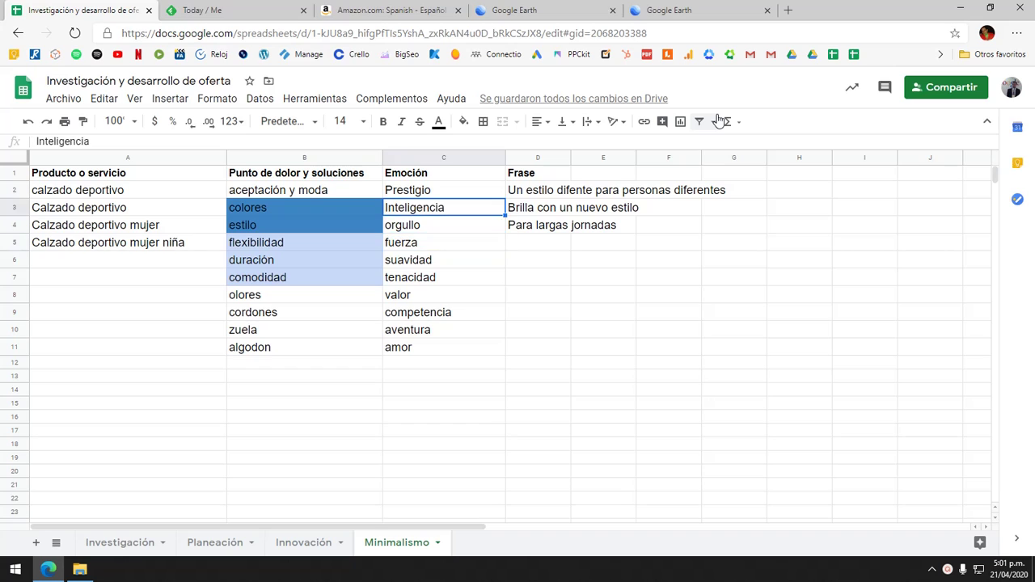
{"action": "key", "text": "Down"}
{"action": "key", "text": "Down"}
{"action": "key", "text": "Down"}
{"action": "key", "text": "Down"}
{"action": "key", "text": "Down"}
{"action": "key", "text": "Down"}
{"action": "key", "text": "Down"}
{"action": "key", "text": "Down"}
{"action": "key", "text": "Down"}
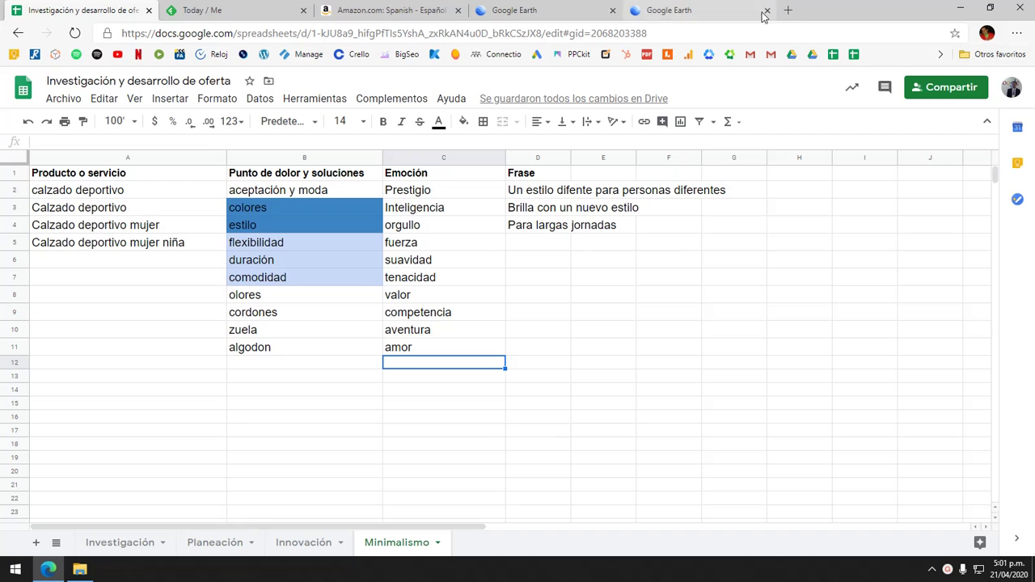
Find the Neuromarketing article on "200 palabras" in a new browser tab and examine its emotional word lists around Placer, lujuria y vicio.
{"action": "left_click", "coordinate": [789, 10]}
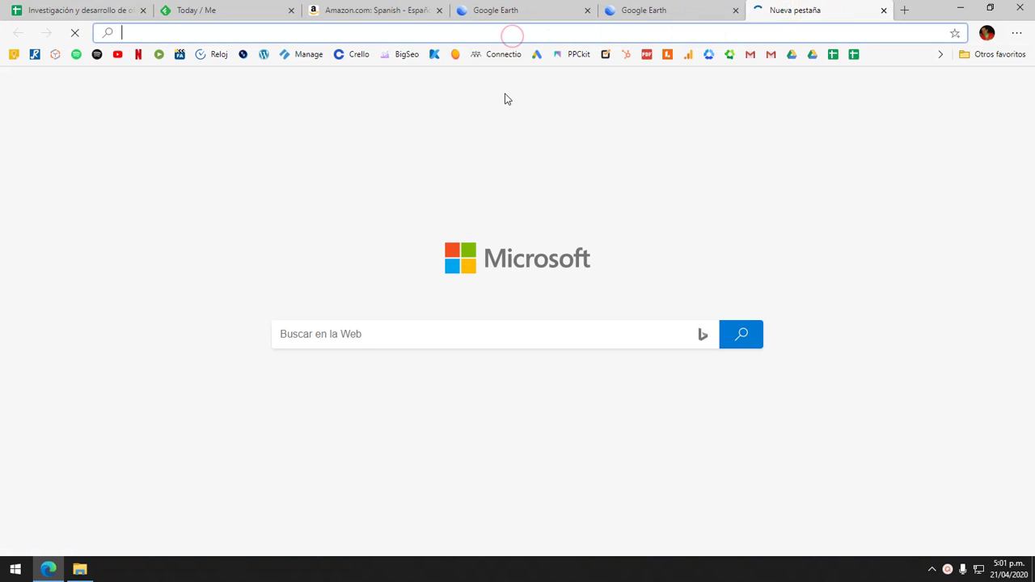
{"action": "type", "text": "200"}
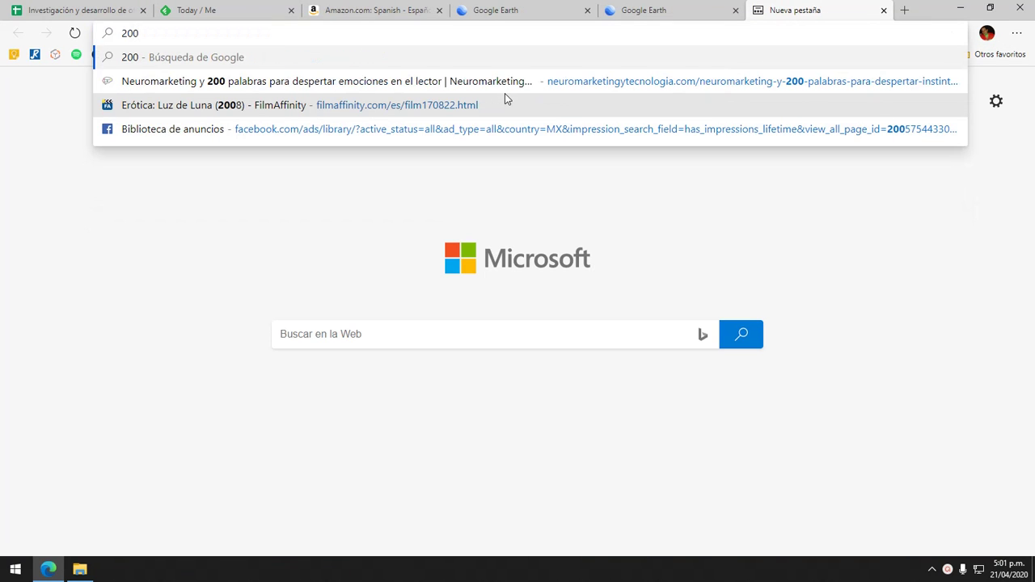
{"action": "type", "text": " palab"}
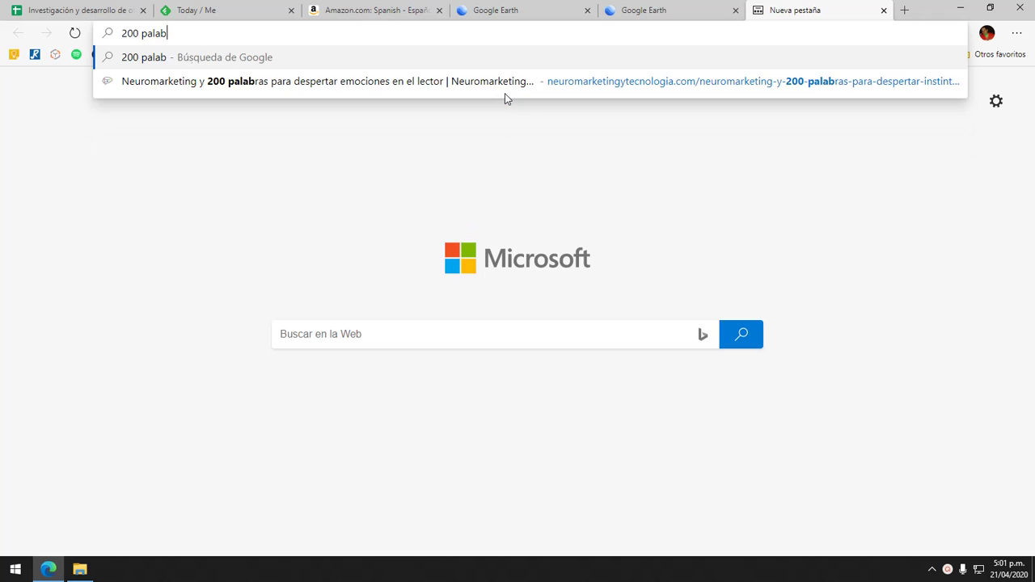
{"action": "type", "text": "ras"}
{"action": "key", "text": "Down"}
{"action": "key", "text": "Return"}
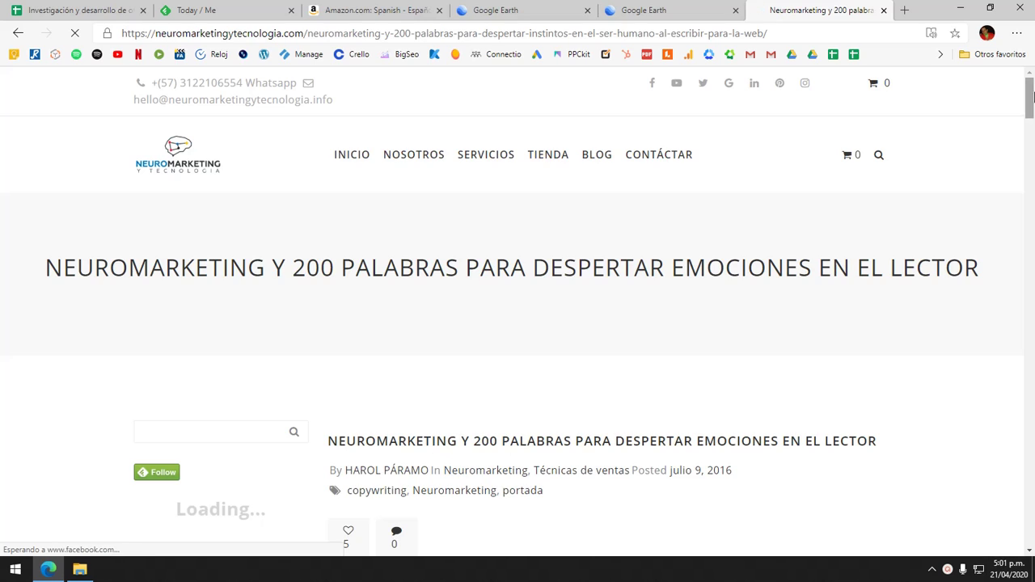
{"action": "left_click_drag", "start_coordinate": [1031, 111], "coordinate": [1032, 336]}
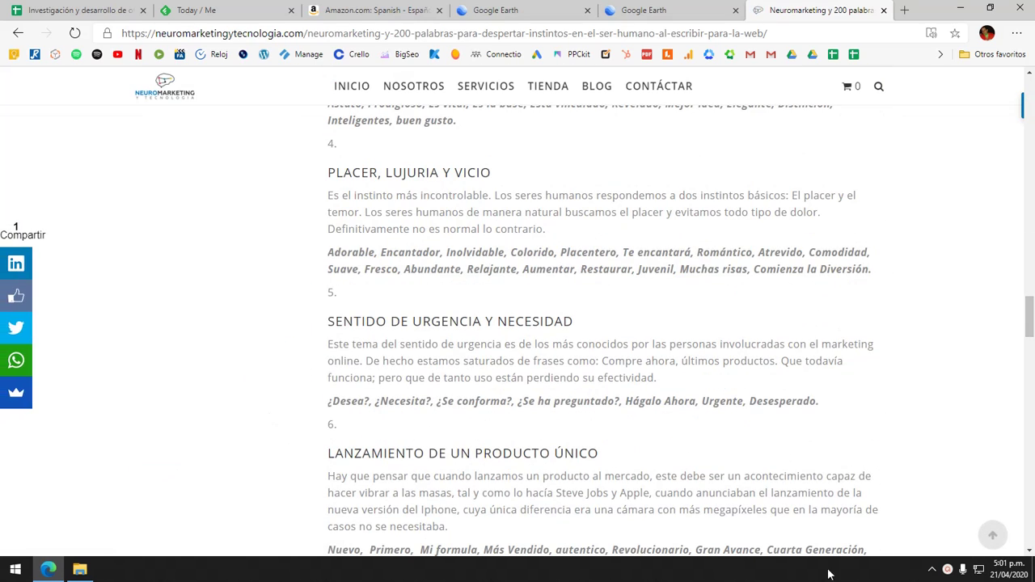
{"action": "left_click", "coordinate": [934, 571]}
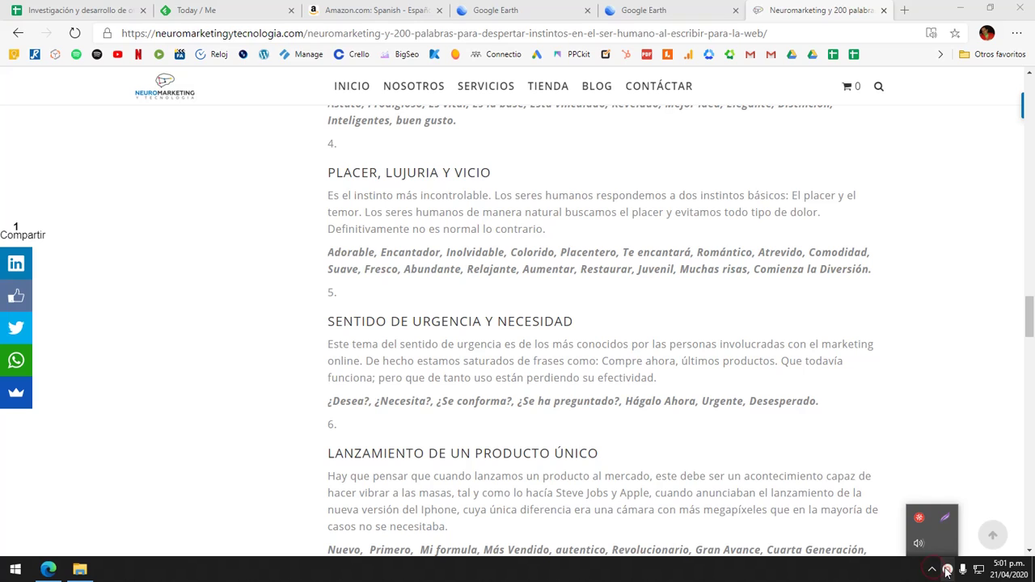
{"action": "left_click", "coordinate": [917, 514]}
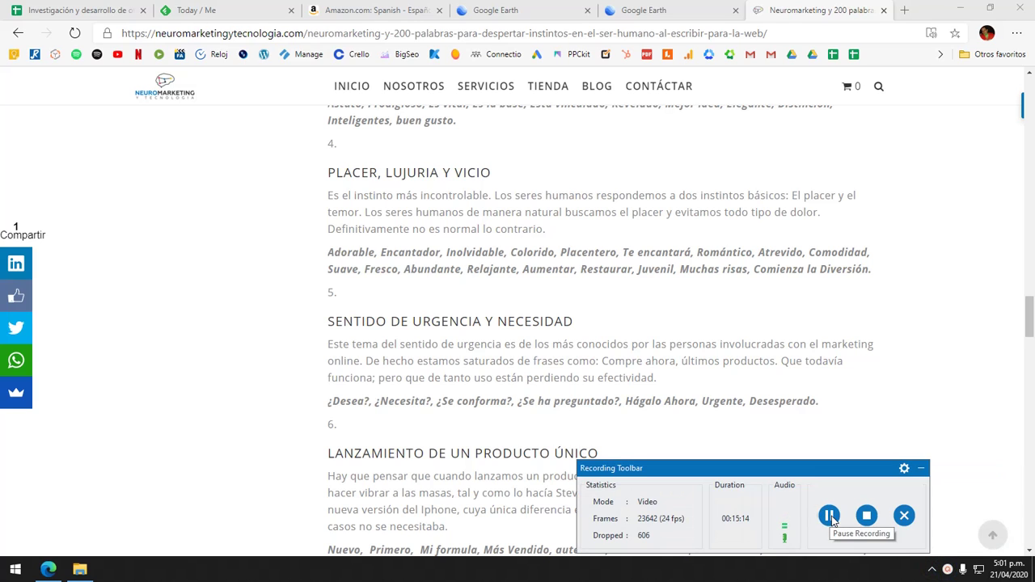
{"action": "left_click_drag", "start_coordinate": [659, 473], "coordinate": [860, 544]}
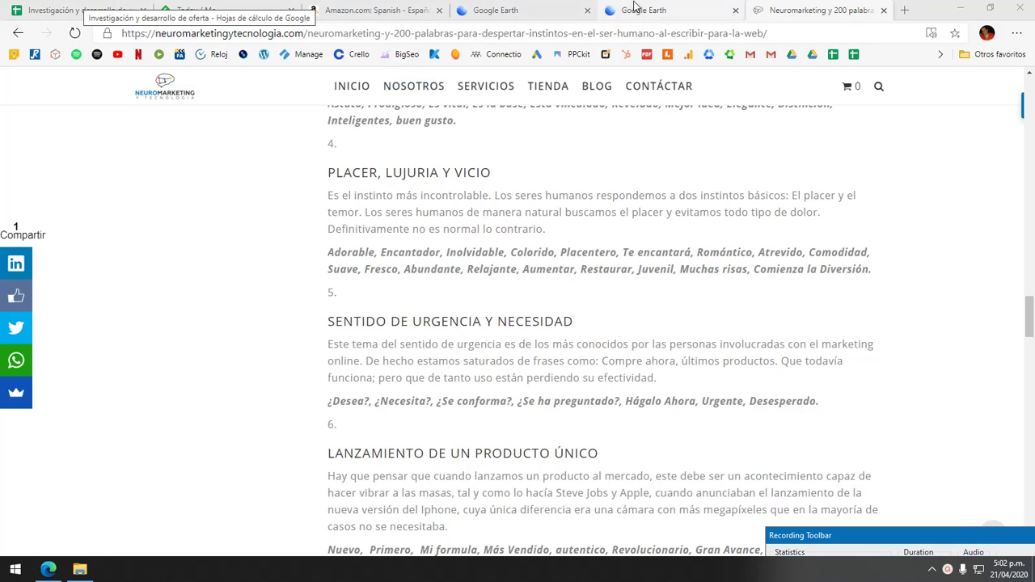
Return to the Minimalismo spreadsheet and add "frescura" in cell C12, below amor.
{"action": "left_click", "coordinate": [119, 10]}
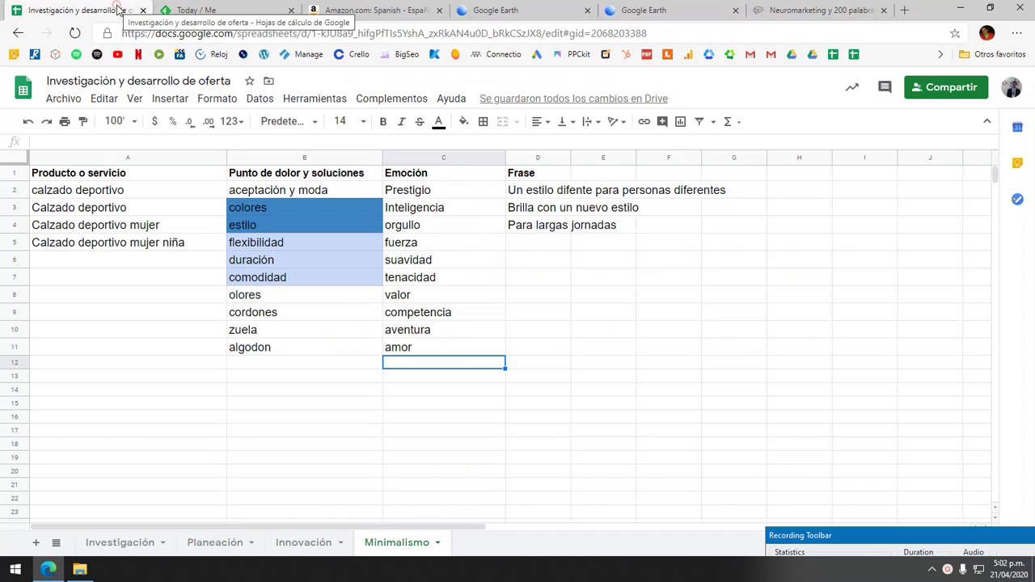
{"action": "left_click", "coordinate": [418, 365]}
{"action": "type", "text": "fres"}
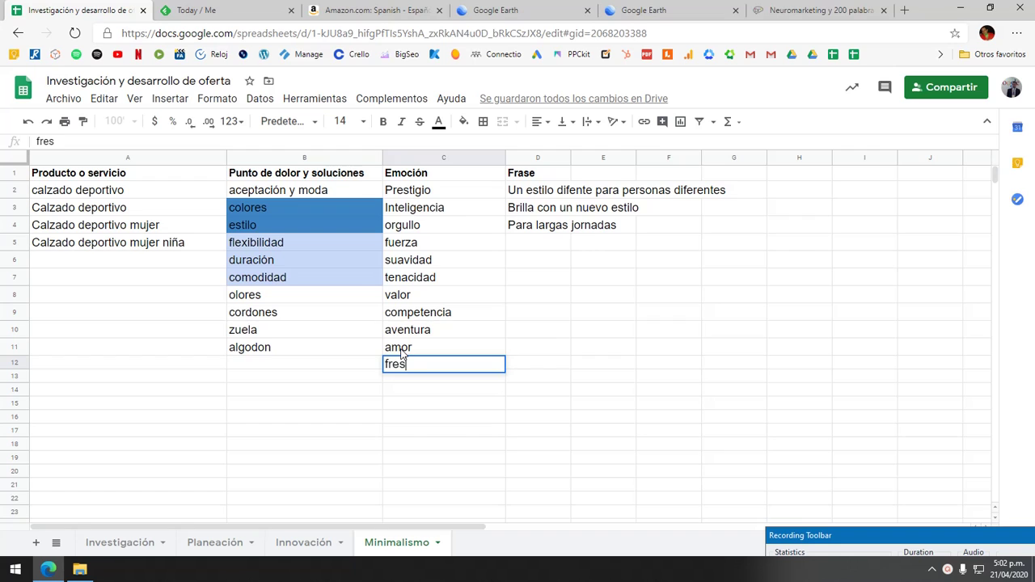
{"action": "type", "text": "cura"}
{"action": "key", "text": "Return"}
Review the Emoción column again, from orgullo down to the empty cells below frescura.
{"action": "key", "text": "Up"}
{"action": "key", "text": "Up"}
{"action": "key", "text": "Up"}
{"action": "key", "text": "Up"}
{"action": "key", "text": "Up"}
{"action": "key", "text": "Up"}
{"action": "key", "text": "Up"}
{"action": "key", "text": "Up"}
{"action": "key", "text": "Up"}
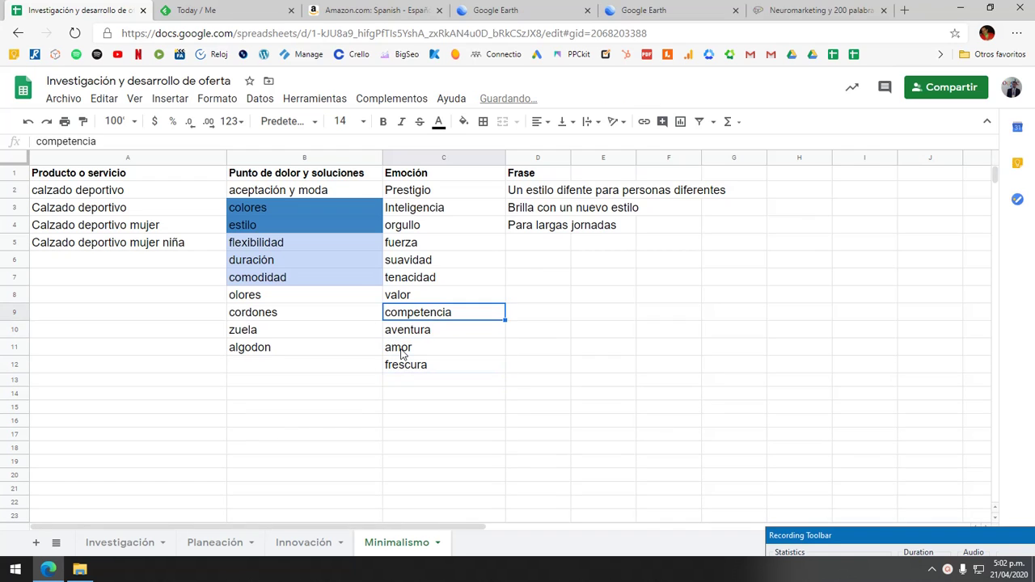
{"action": "key", "text": "Up"}
{"action": "key", "text": "Up"}
{"action": "key", "text": "Down"}
{"action": "key", "text": "Down"}
{"action": "key", "text": "Down"}
{"action": "key", "text": "Down"}
{"action": "key", "text": "Down"}
{"action": "key", "text": "Down"}
{"action": "key", "text": "Down"}
{"action": "key", "text": "Down"}
{"action": "key", "text": "Down"}
{"action": "key", "text": "Down"}
{"action": "key", "text": "Down"}
{"action": "key", "text": "Down"}
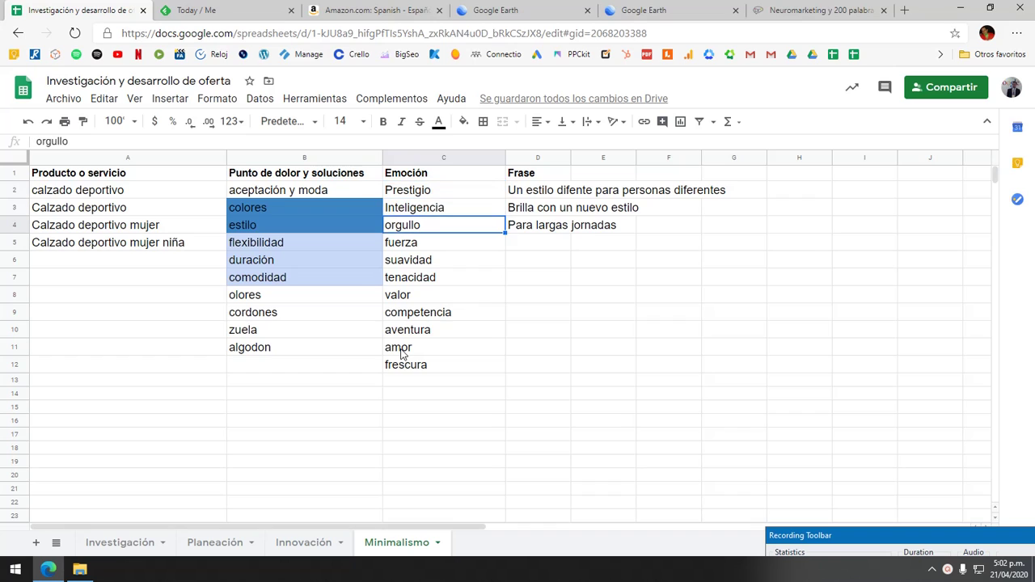
{"action": "key", "text": "Up"}
{"action": "key", "text": "Up"}
{"action": "key", "text": "Down"}
{"action": "key", "text": "Down"}
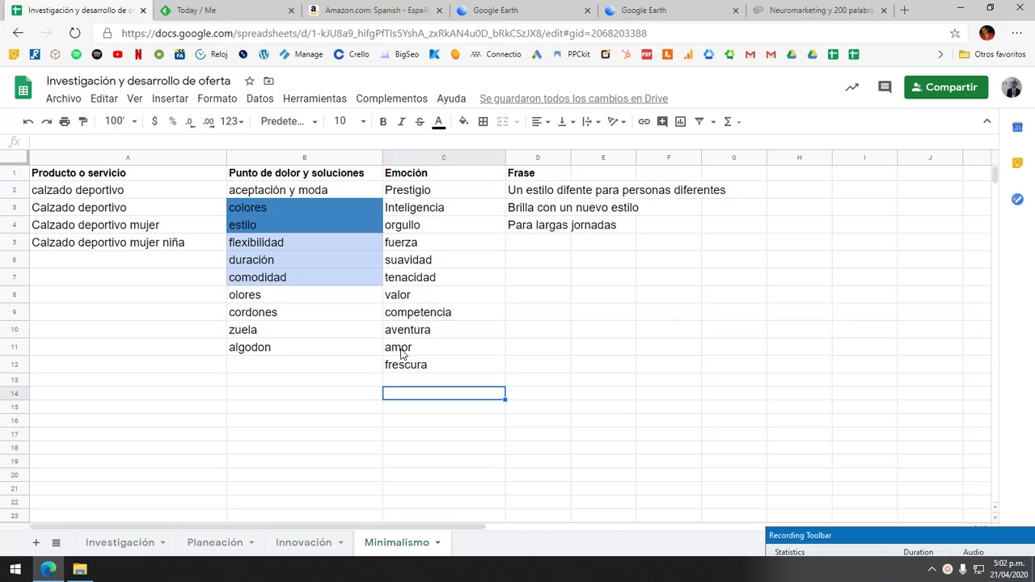
{"action": "key", "text": "Up"}
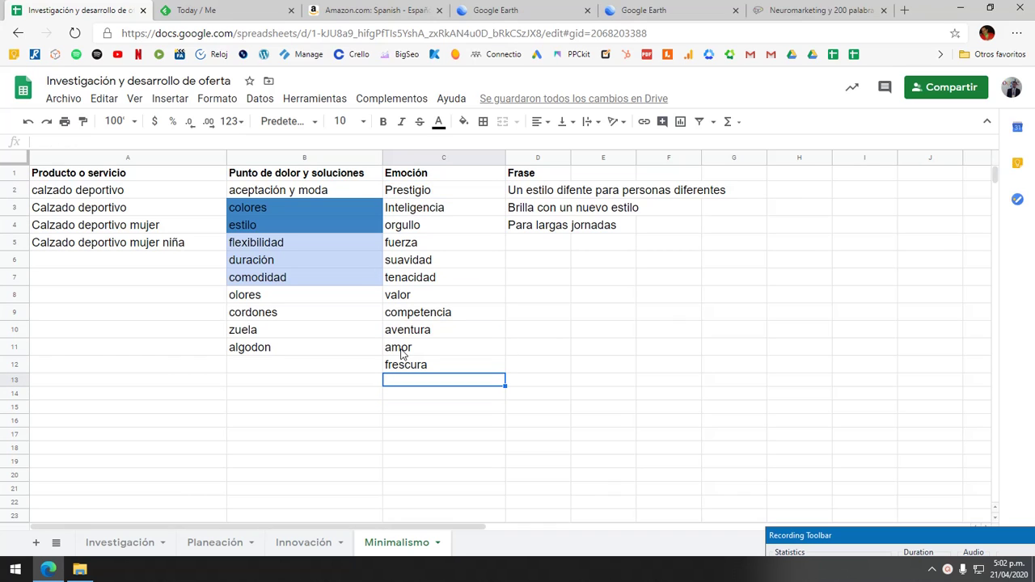
{"action": "type", "text": "olor"}
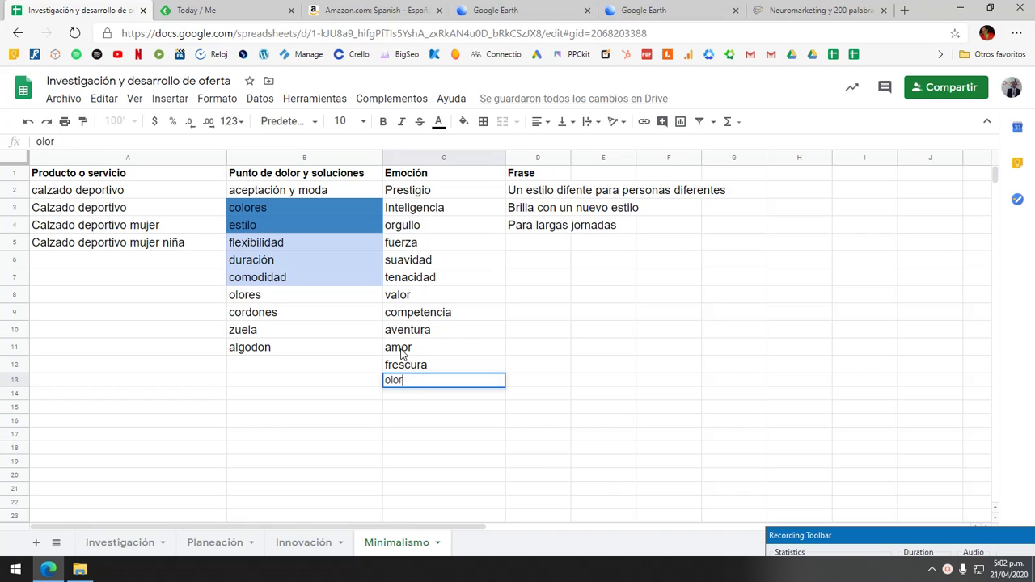
{"action": "key", "text": "BackSpace"}
{"action": "key", "text": "BackSpace"}
{"action": "key", "text": "BackSpace"}
{"action": "type", "text": "h"}
{"action": "key", "text": "Tab"}
Review the product, pain point and emotion entries across the Minimalismo sheet for ideas still missing.
{"action": "key", "text": "Up"}
{"action": "key", "text": "Up"}
{"action": "key", "text": "Up"}
{"action": "key", "text": "Up"}
{"action": "key", "text": "Up"}
{"action": "key", "text": "Up"}
{"action": "key", "text": "Up"}
{"action": "key", "text": "Up"}
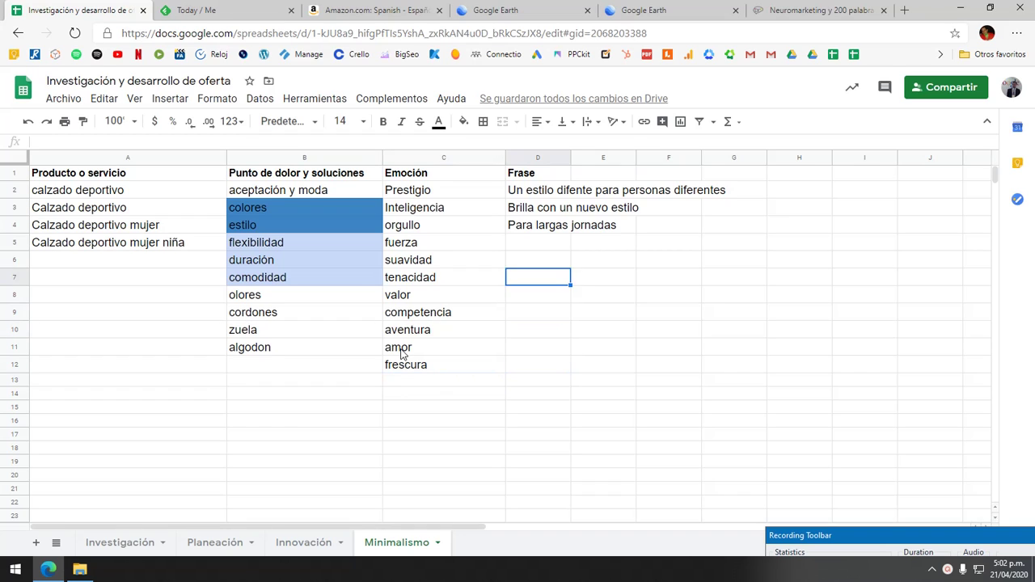
{"action": "key", "text": "Left"}
{"action": "key", "text": "Left"}
{"action": "key", "text": "Left"}
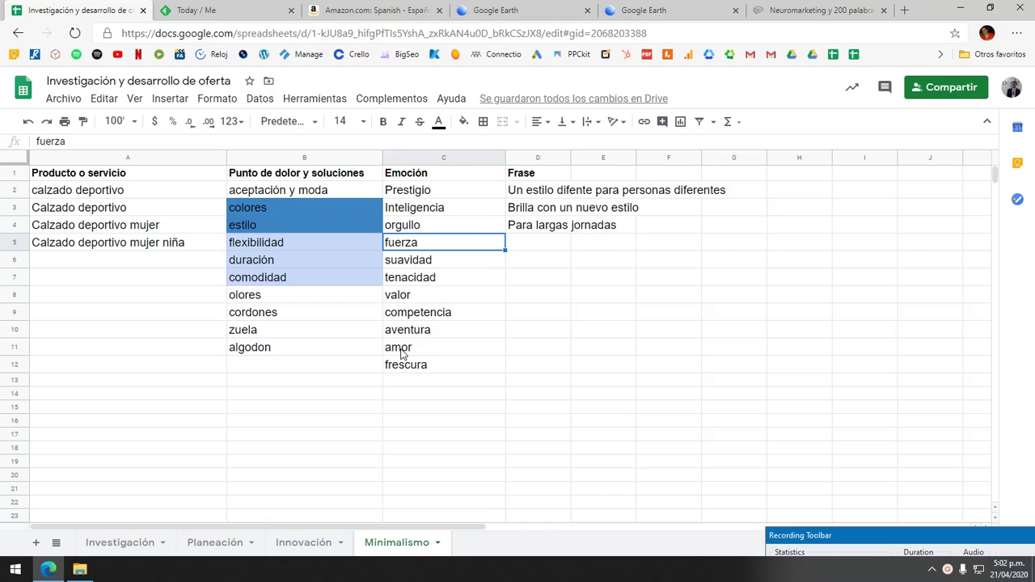
{"action": "key", "text": "Up"}
{"action": "key", "text": "Up"}
{"action": "key", "text": "Up"}
{"action": "key", "text": "Up"}
{"action": "key", "text": "Down"}
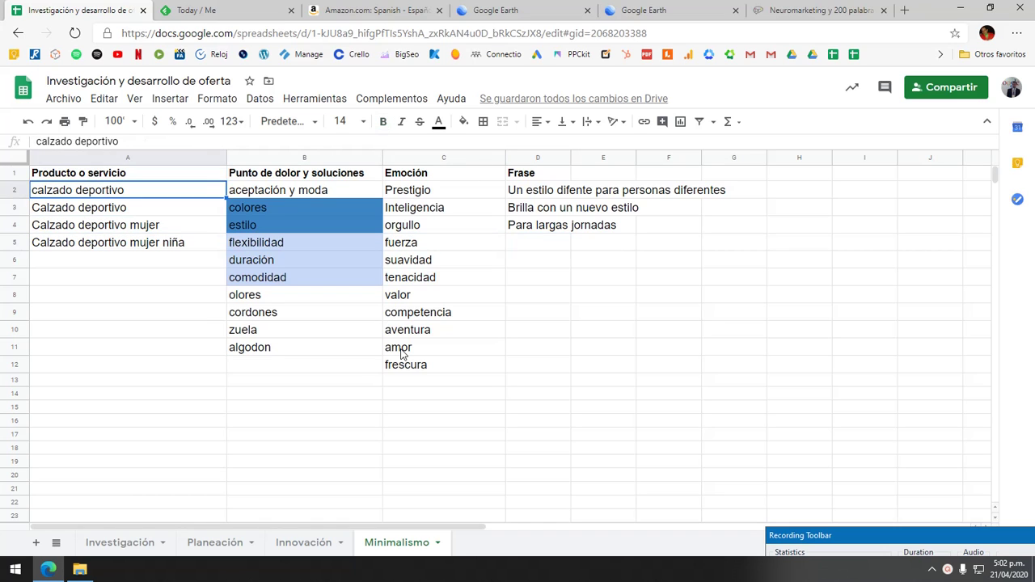
{"action": "key", "text": "Right"}
{"action": "key", "text": "Right"}
{"action": "key", "text": "Down"}
{"action": "key", "text": "Down"}
{"action": "key", "text": "Down"}
{"action": "key", "text": "Down"}
{"action": "key", "text": "Down"}
{"action": "key", "text": "Down"}
{"action": "key", "text": "Down"}
{"action": "key", "text": "Down"}
{"action": "key", "text": "Down"}
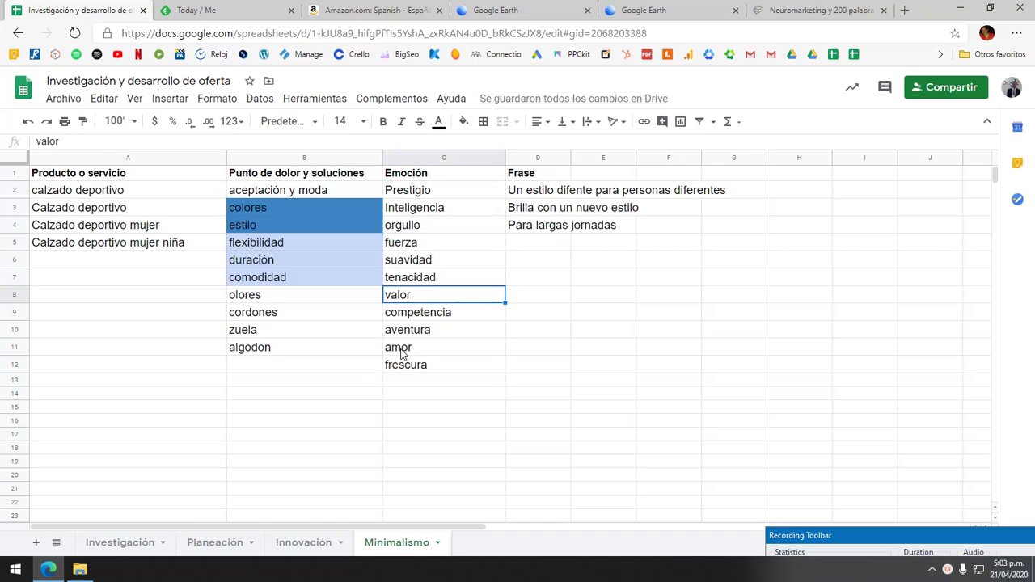
Copy "Cansancio de pies" from the Planeación sheet into cell B12 of Minimalismo, below algodon.
{"action": "left_click", "coordinate": [134, 550]}
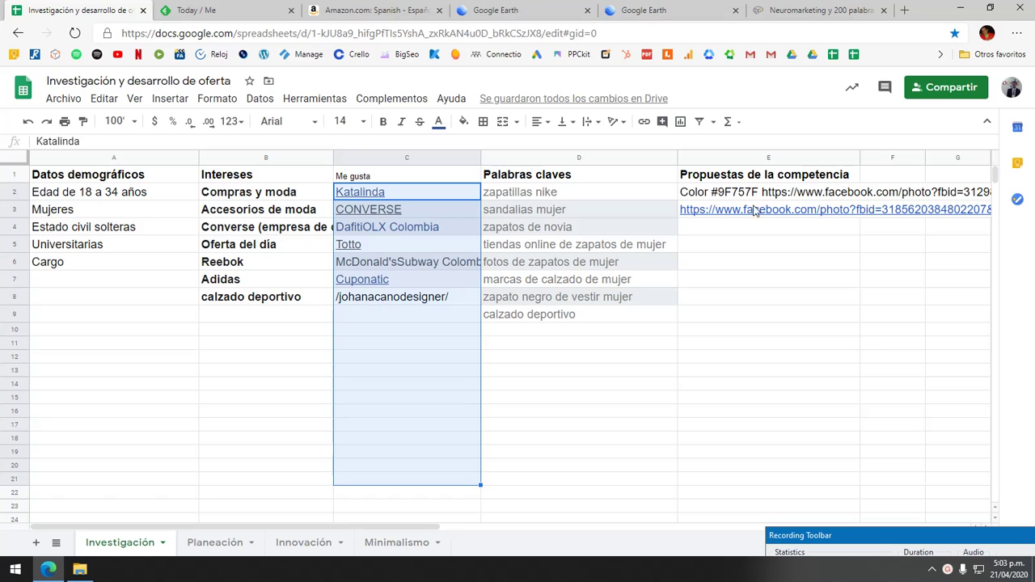
{"action": "left_click", "coordinate": [214, 544]}
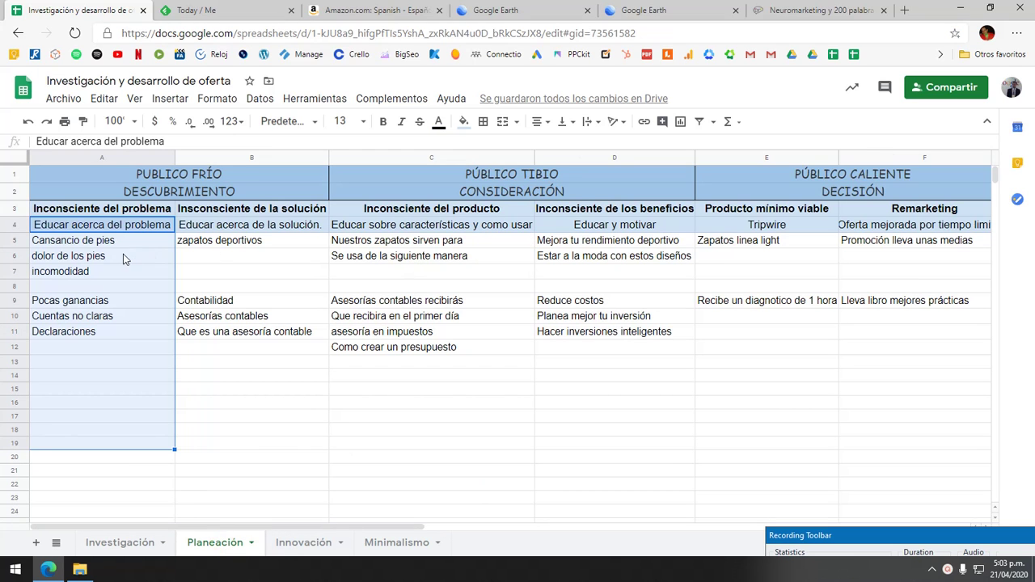
{"action": "left_click", "coordinate": [99, 245]}
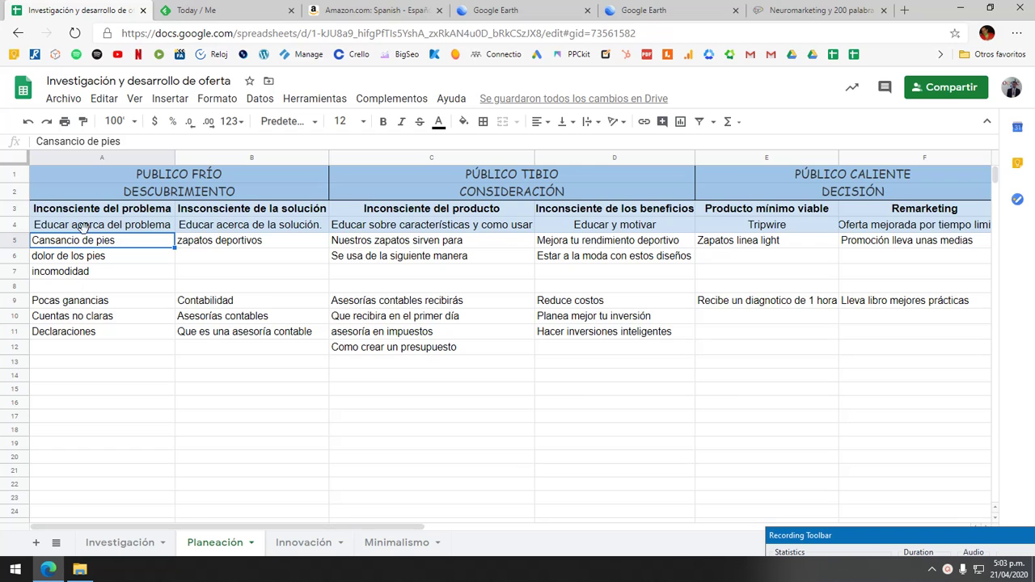
{"action": "key", "text": "ctrl+c"}
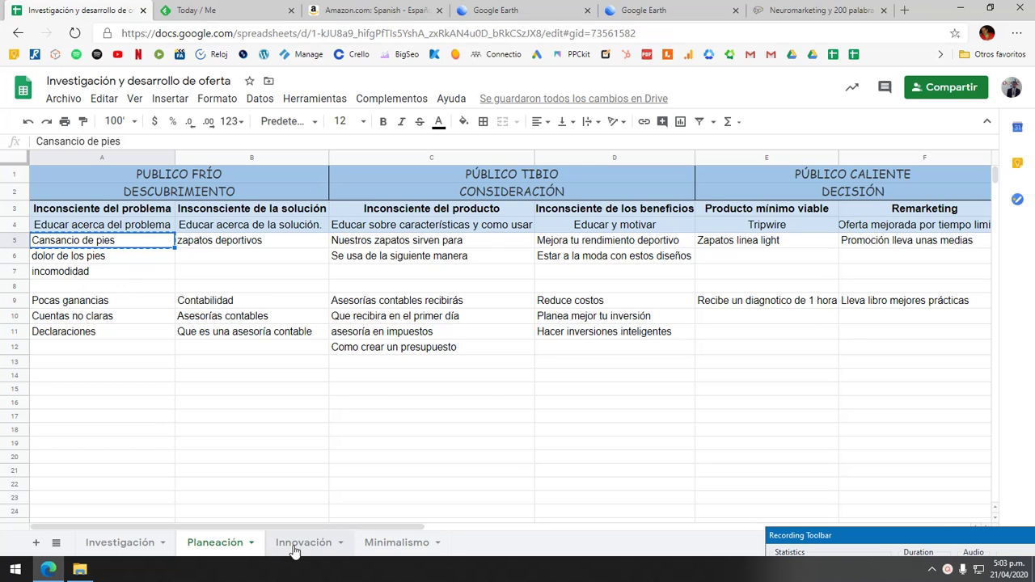
{"action": "left_click", "coordinate": [395, 543]}
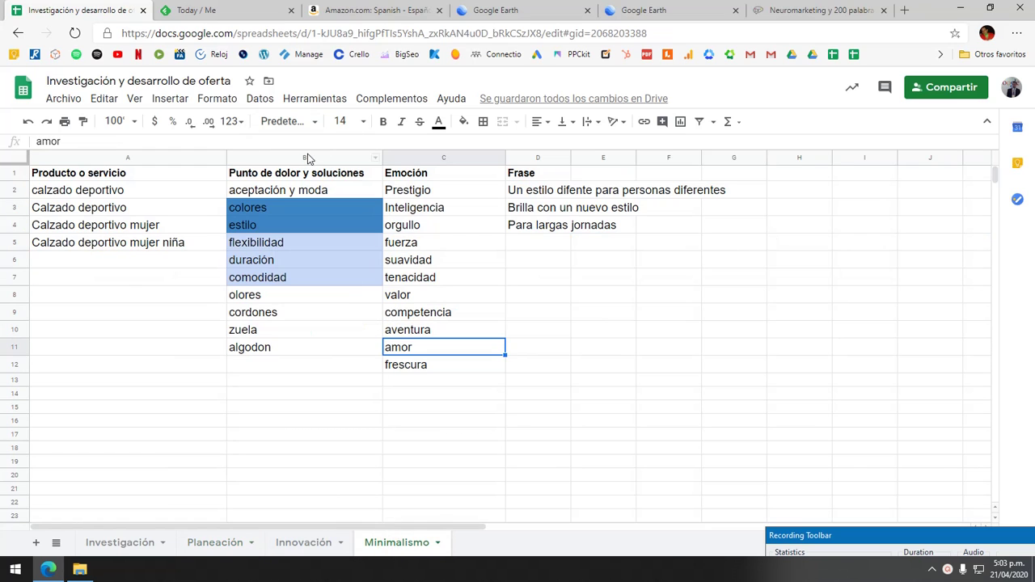
{"action": "left_click", "coordinate": [422, 158]}
{"action": "left_click", "coordinate": [274, 372]}
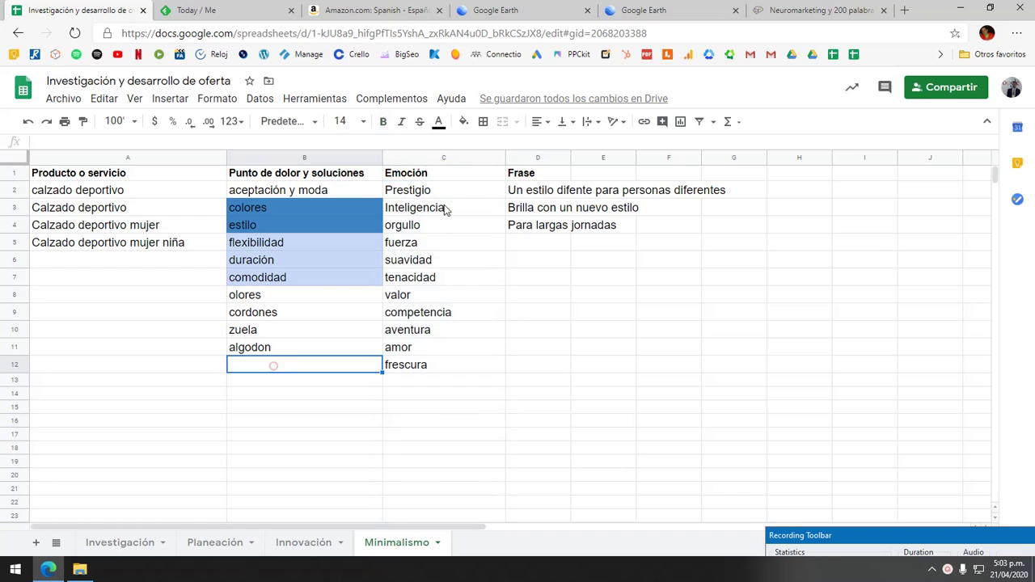
{"action": "key", "text": "ctrl+v"}
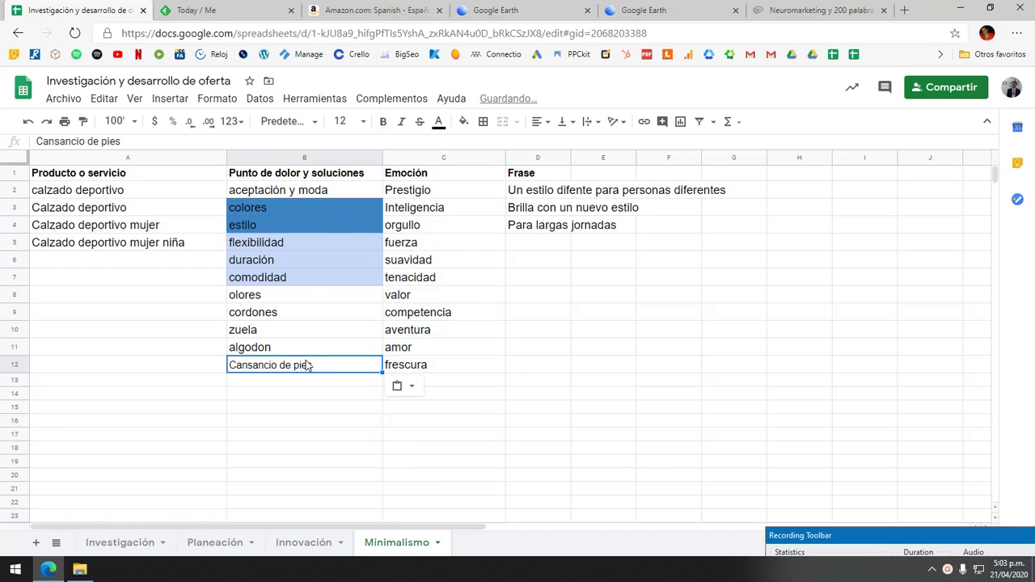
{"action": "left_click", "coordinate": [330, 415]}
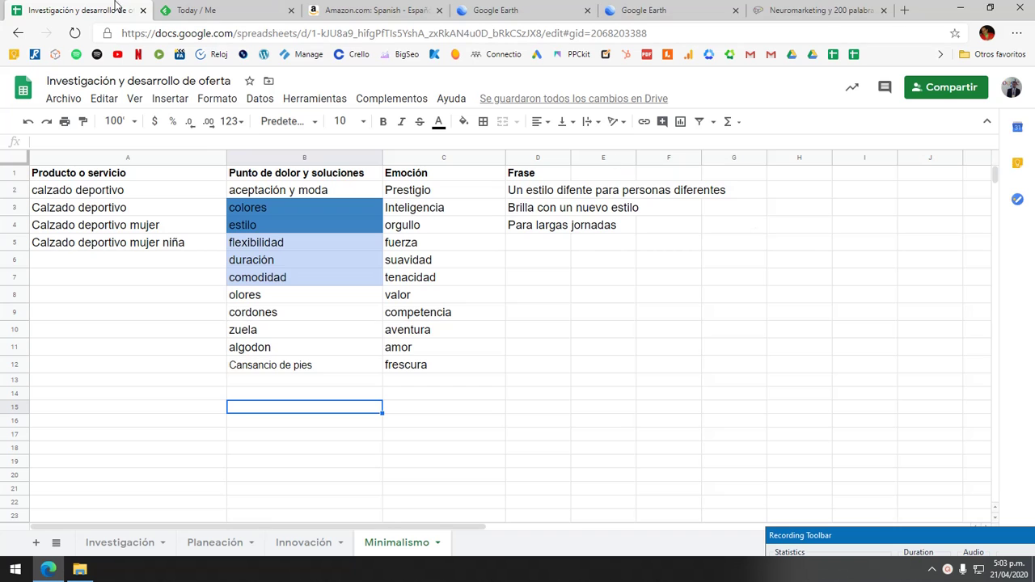
Switch to Feedly and look through the feed categories, including the K Salud sources.
{"action": "left_click", "coordinate": [225, 8]}
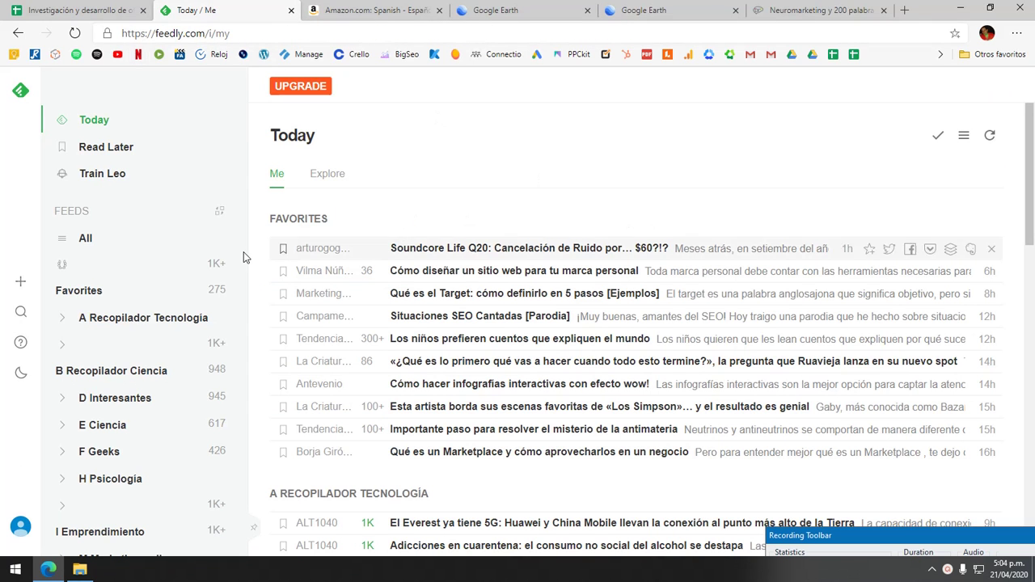
{"action": "scroll", "coordinate": [149, 285], "scroll_direction": "down", "scroll_amount": 6}
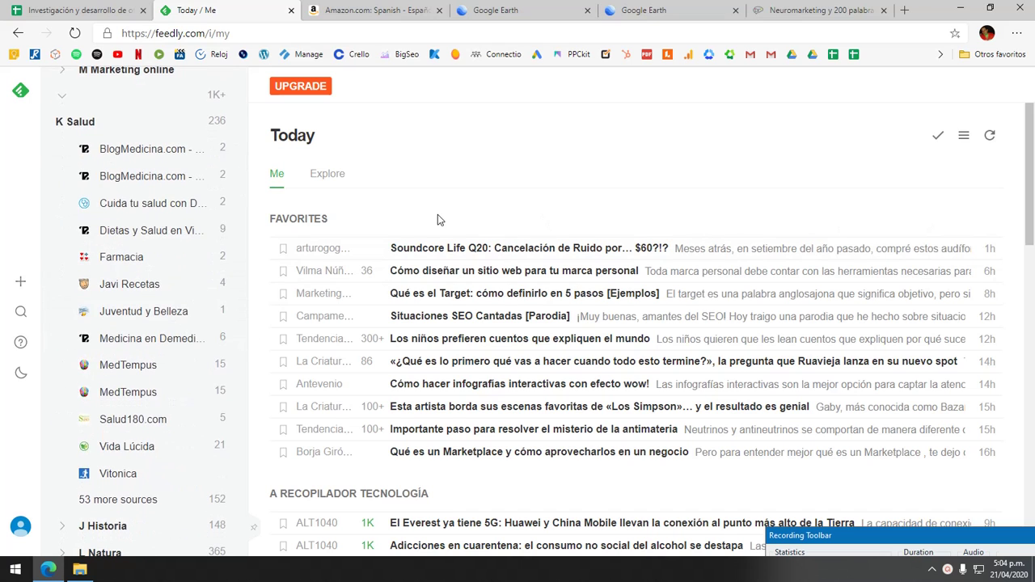
{"action": "scroll", "coordinate": [178, 364], "scroll_direction": "up", "scroll_amount": 8}
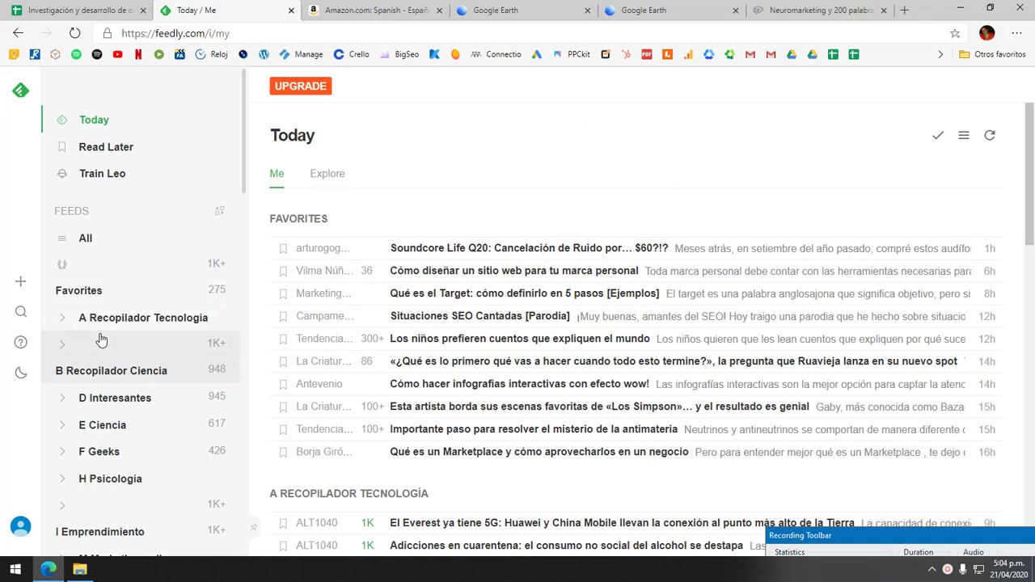
{"action": "scroll", "coordinate": [143, 283], "scroll_direction": "down", "scroll_amount": 2}
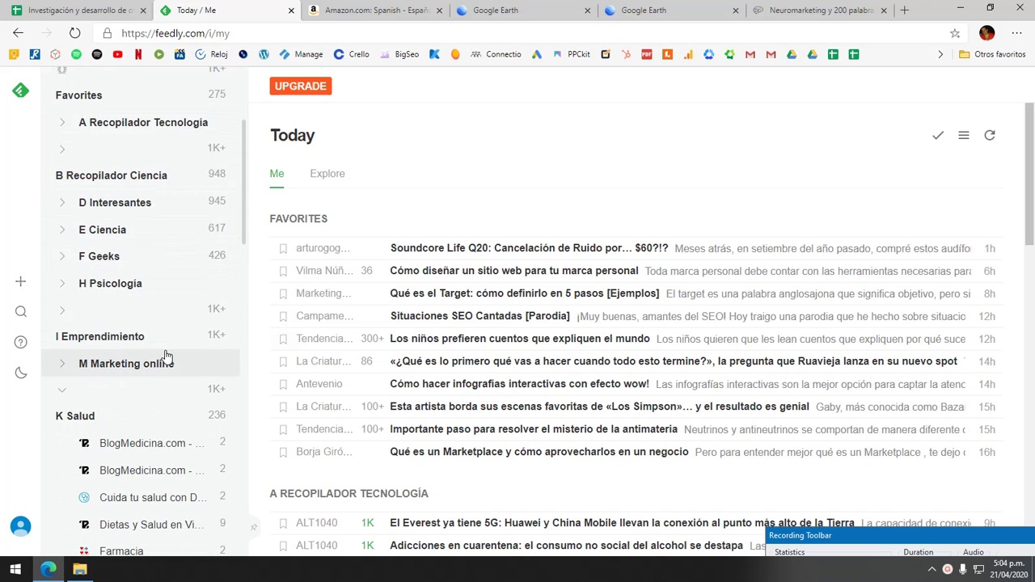
{"action": "scroll", "coordinate": [85, 344], "scroll_direction": "down", "scroll_amount": 3}
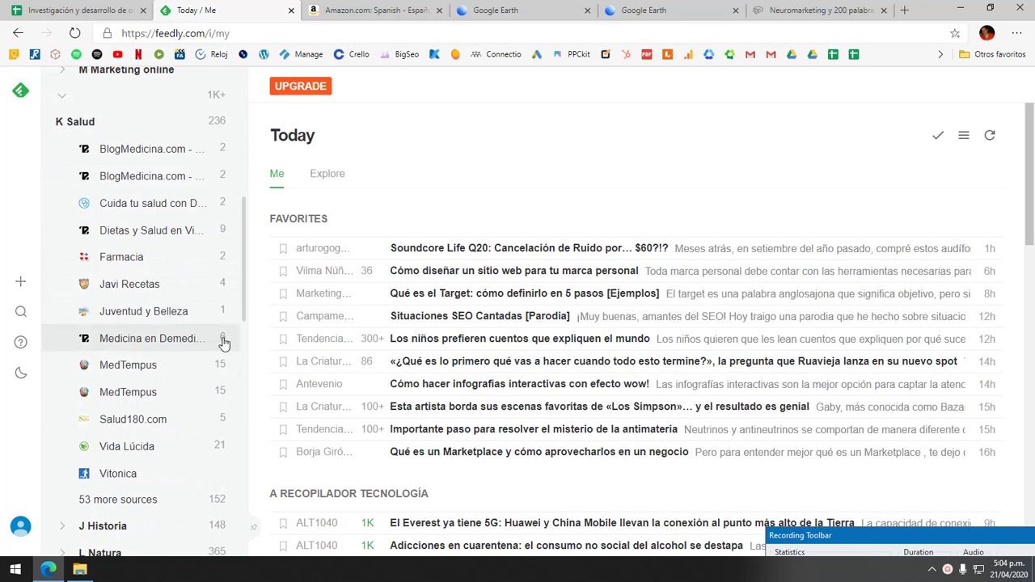
{"action": "scroll", "coordinate": [146, 324], "scroll_direction": "down", "scroll_amount": 5}
{"action": "scroll", "coordinate": [136, 321], "scroll_direction": "up", "scroll_amount": 7}
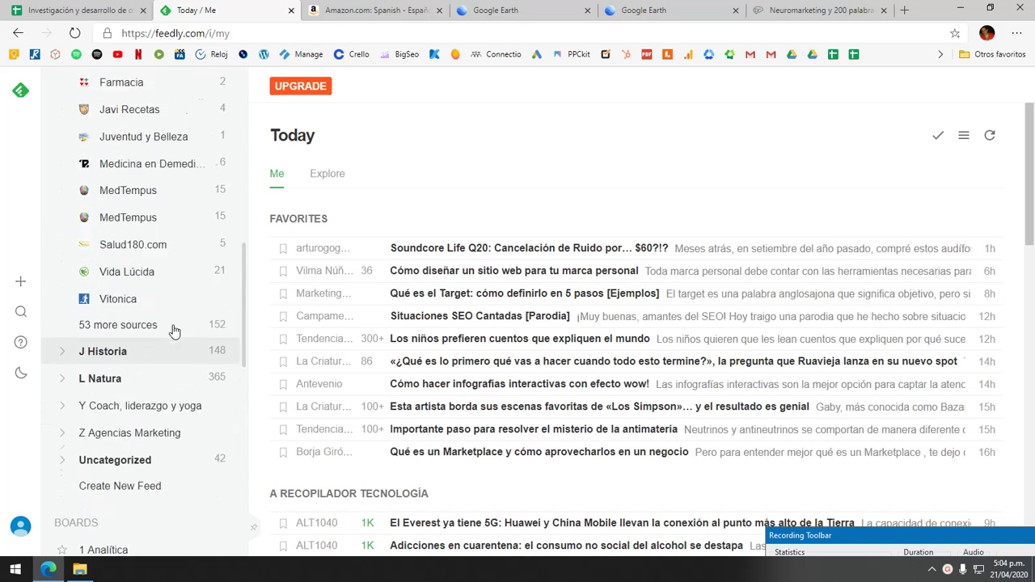
{"action": "scroll", "coordinate": [143, 243], "scroll_direction": "up", "scroll_amount": 3}
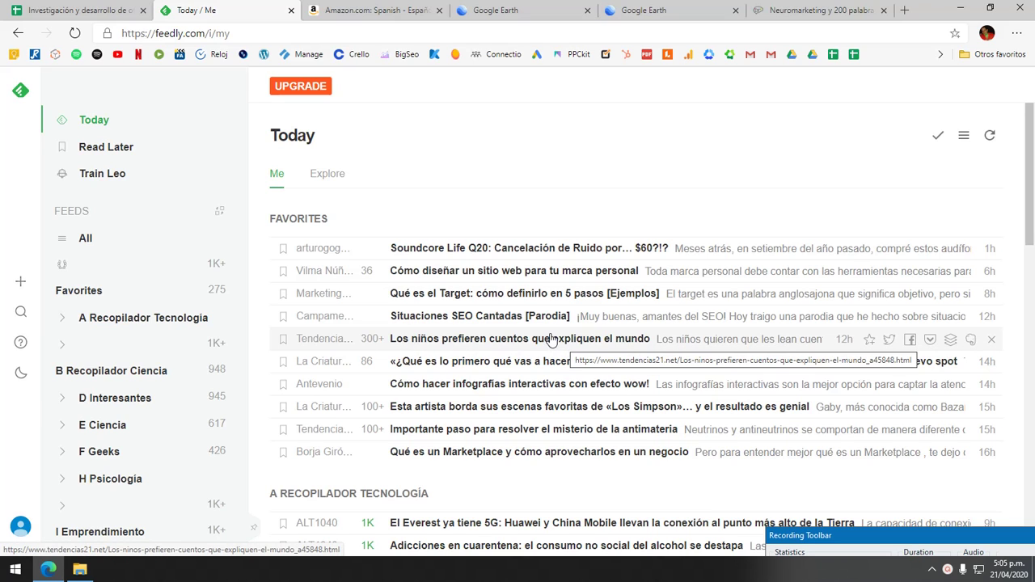
Preview "Los niños prefieren cuentos que expliquen el mundo", close it, and mark "Cómo hacer infografías interactivas con efecto wow!" as Read later.
{"action": "left_click", "coordinate": [682, 340]}
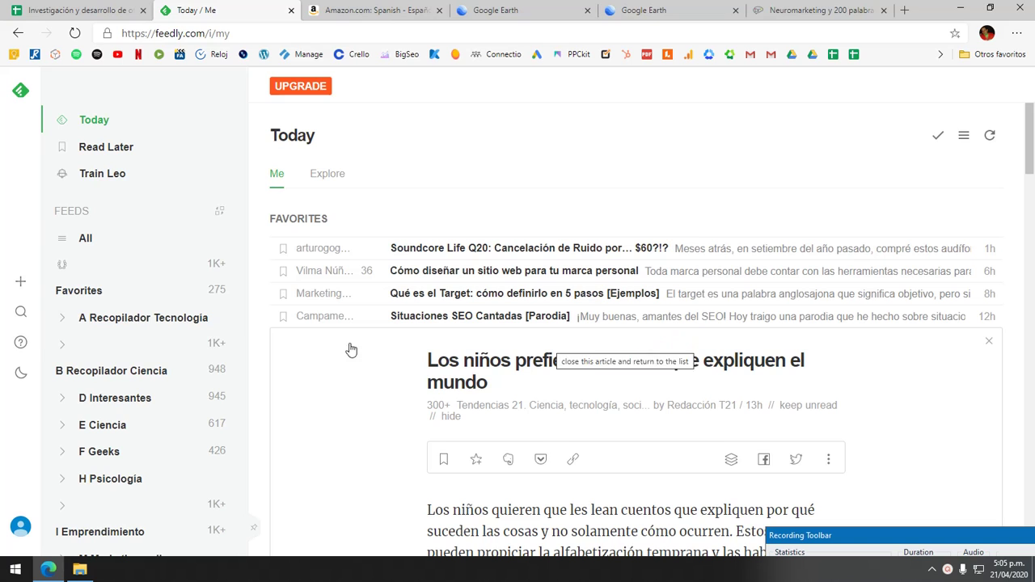
{"action": "left_click", "coordinate": [550, 345]}
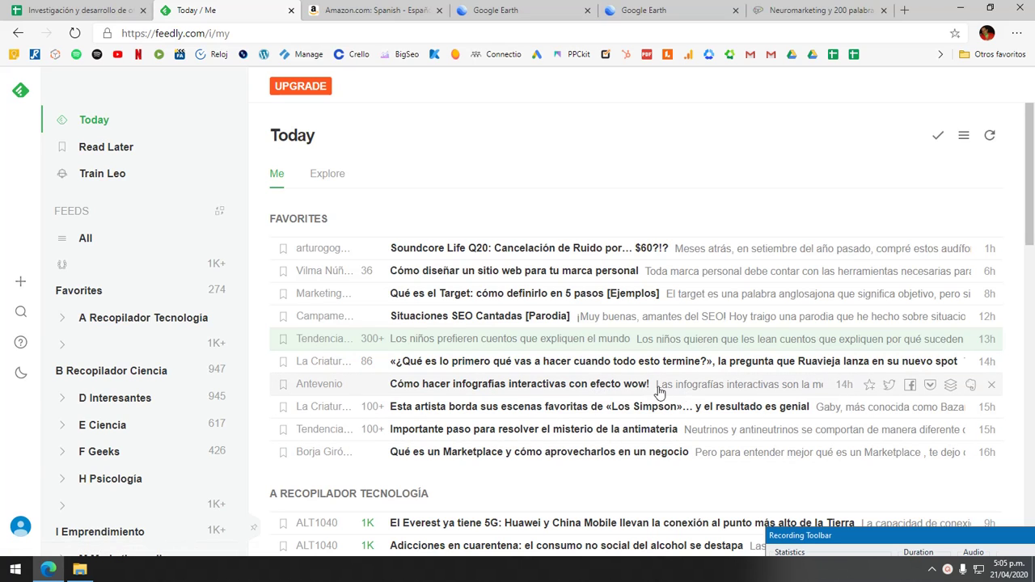
{"action": "left_click", "coordinate": [284, 386]}
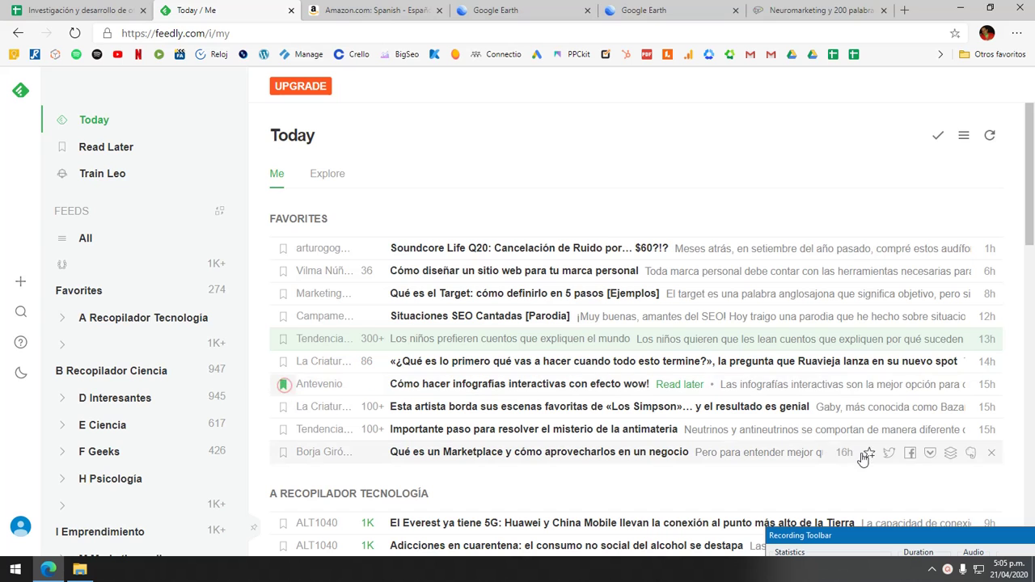
Preview the article "Cómo hacer infografías interactivas con efecto wow!" and collapse it back to the Today list.
{"action": "left_click", "coordinate": [508, 384]}
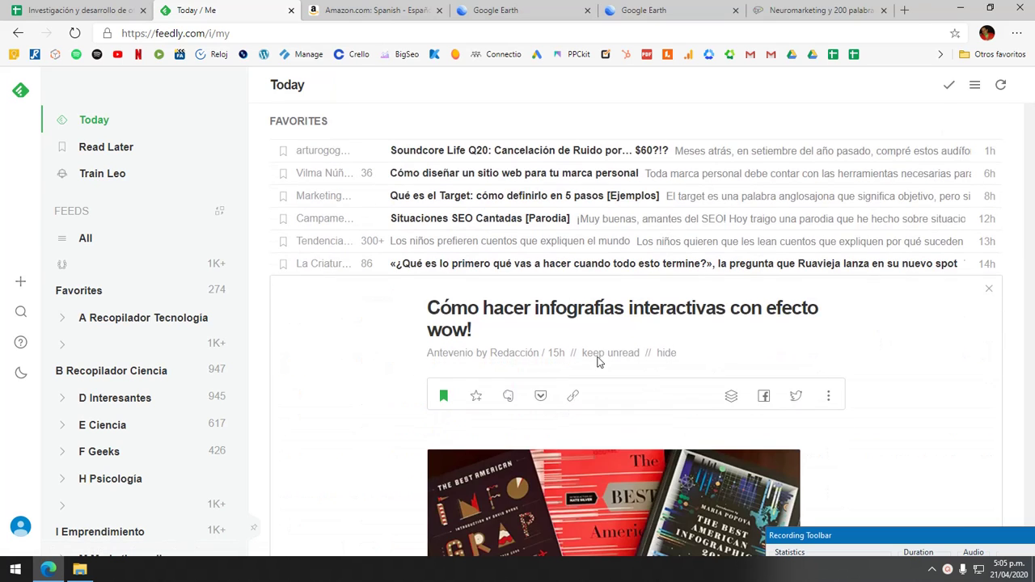
{"action": "scroll", "coordinate": [599, 362], "scroll_direction": "up", "scroll_amount": 2}
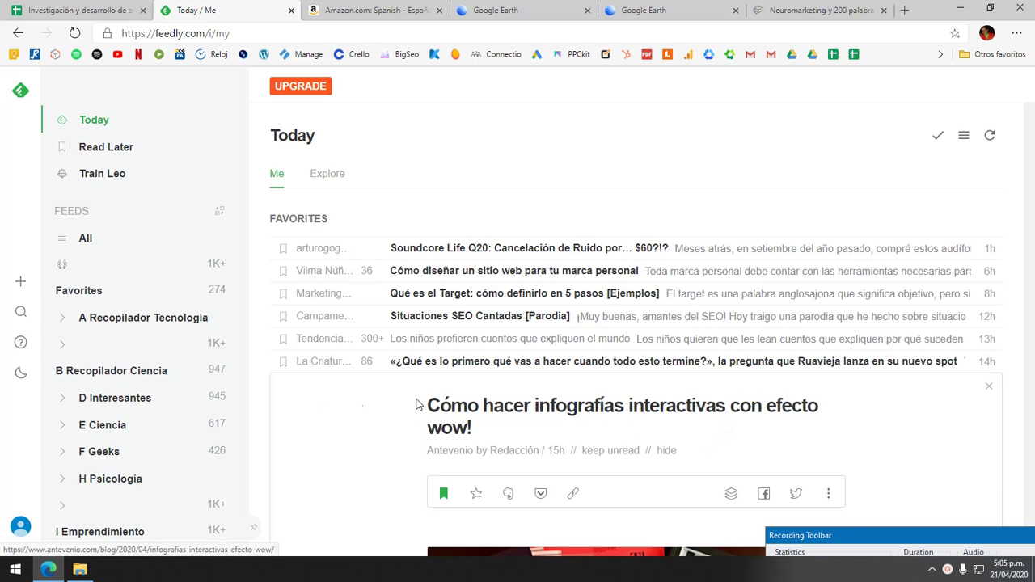
{"action": "left_click", "coordinate": [554, 396]}
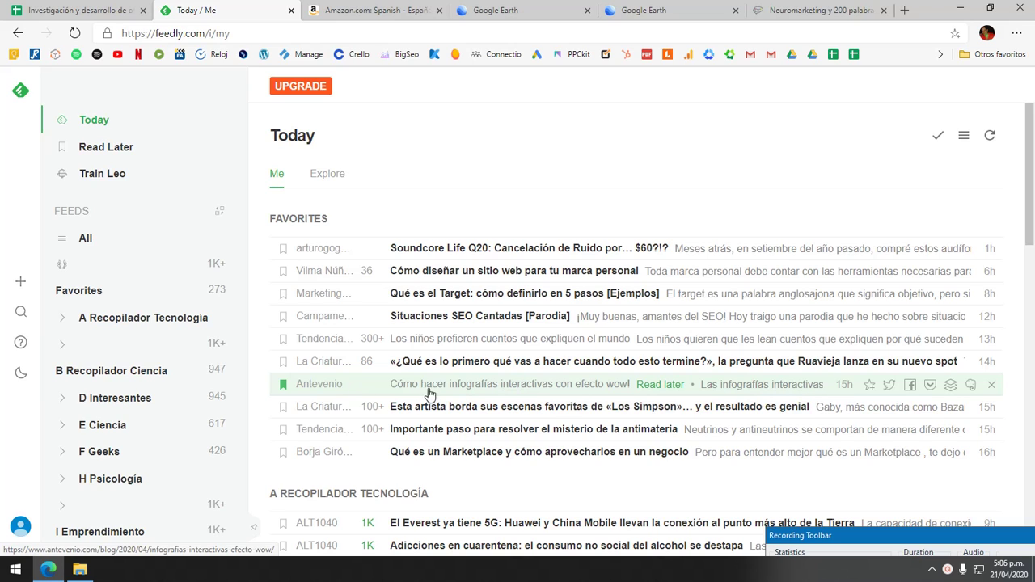
Reopen the interactive infographics article and examine why they work and the reasons for using them, through "Los números también comunican".
{"action": "left_click", "coordinate": [475, 383]}
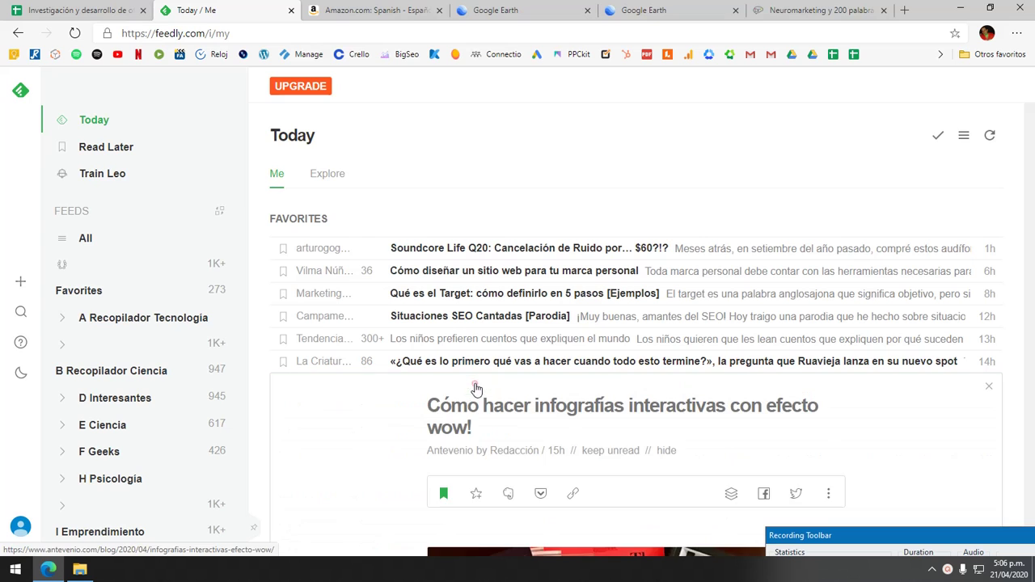
{"action": "scroll", "coordinate": [795, 382], "scroll_direction": "down", "scroll_amount": 15}
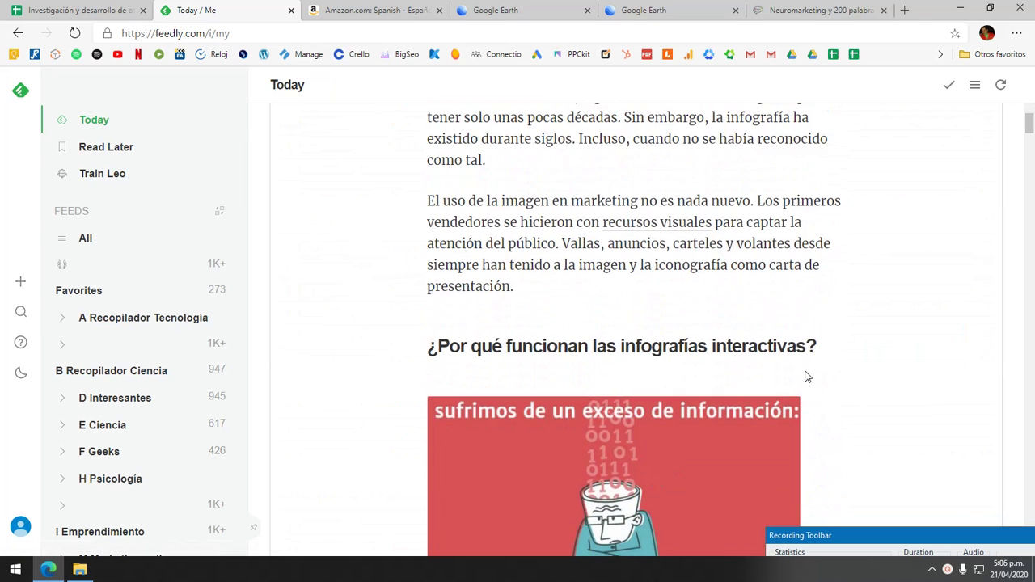
{"action": "scroll", "coordinate": [898, 364], "scroll_direction": "down", "scroll_amount": 5}
{"action": "scroll", "coordinate": [887, 340], "scroll_direction": "up", "scroll_amount": 1}
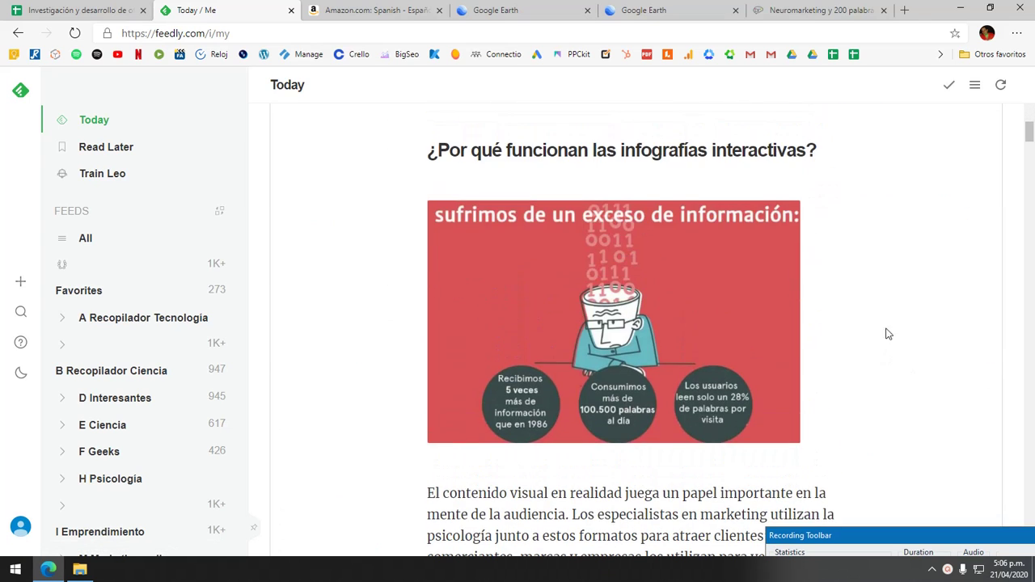
{"action": "scroll", "coordinate": [510, 332], "scroll_direction": "down", "scroll_amount": 6}
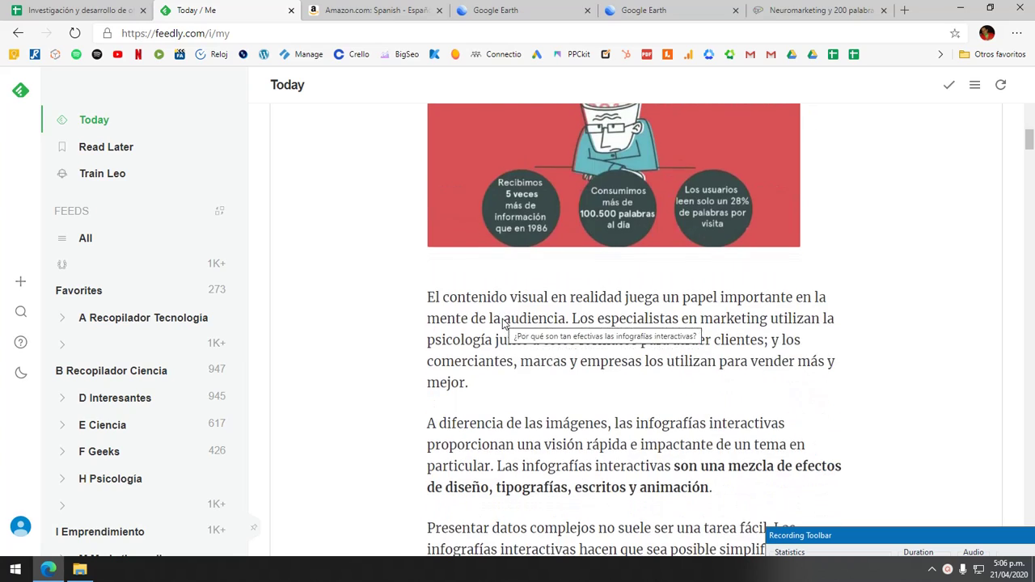
{"action": "scroll", "coordinate": [873, 258], "scroll_direction": "down", "scroll_amount": 2}
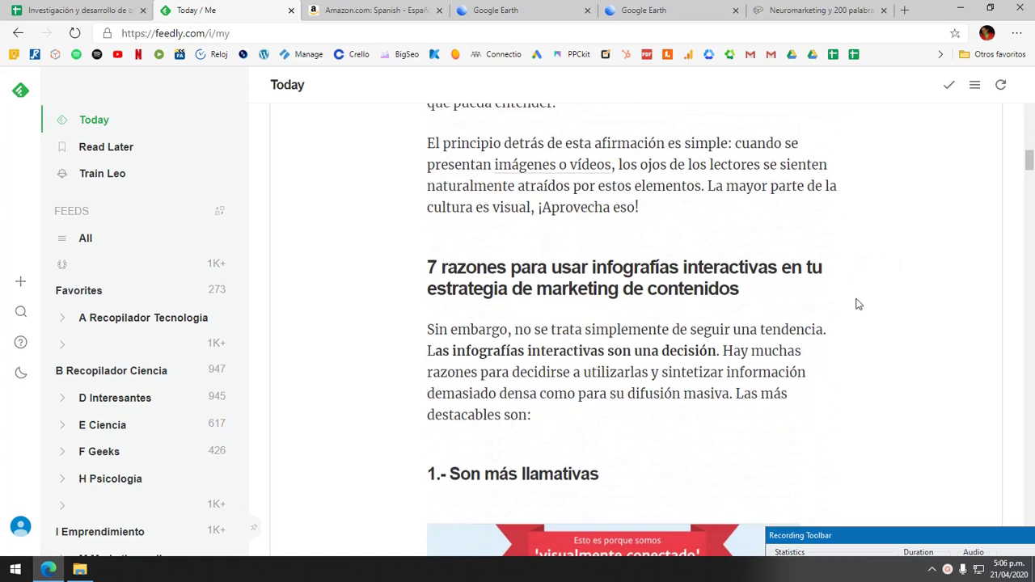
{"action": "scroll", "coordinate": [858, 307], "scroll_direction": "down", "scroll_amount": 5}
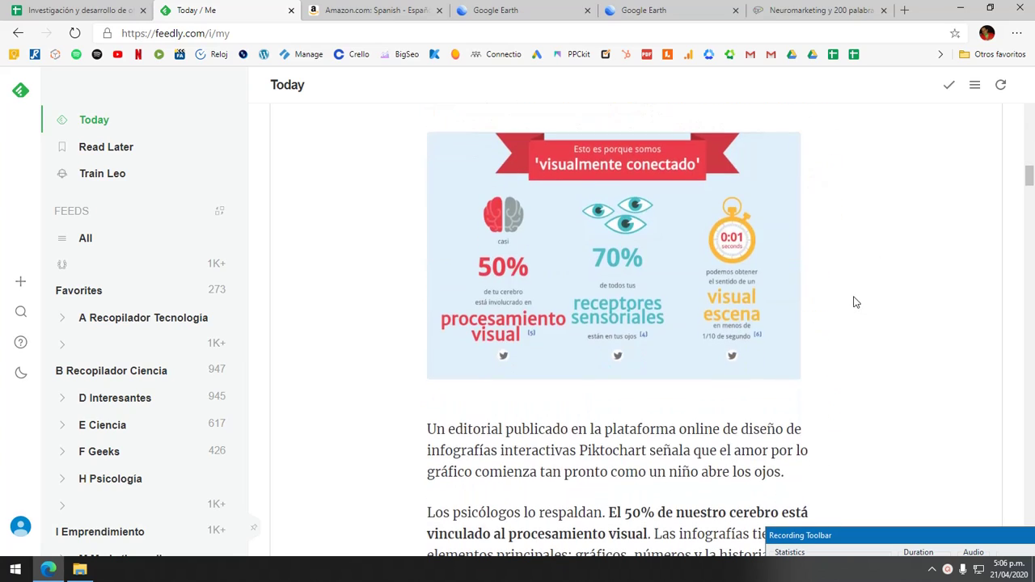
{"action": "scroll", "coordinate": [575, 266], "scroll_direction": "down", "scroll_amount": 4}
{"action": "scroll", "coordinate": [574, 266], "scroll_direction": "down", "scroll_amount": 6}
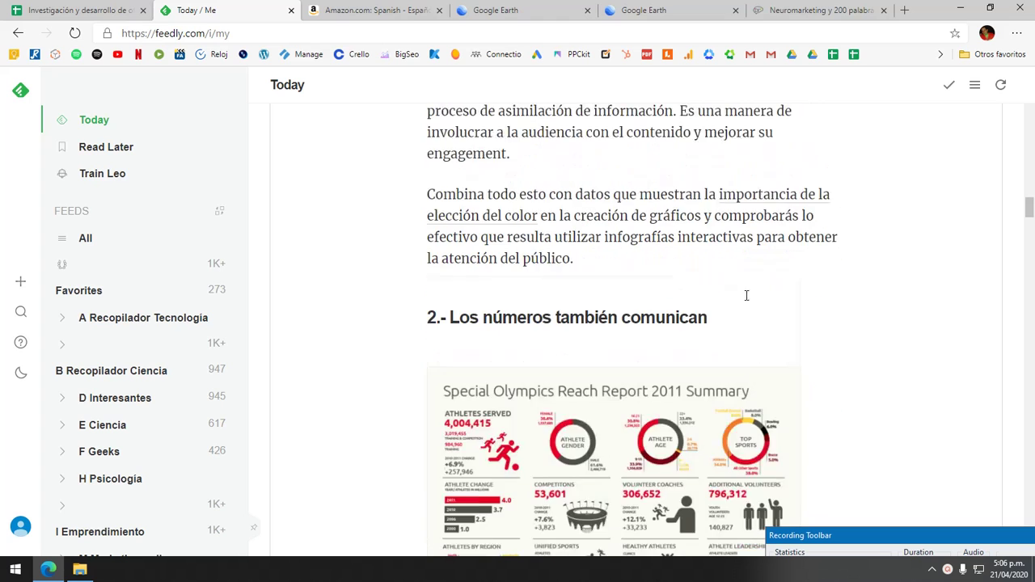
{"action": "scroll", "coordinate": [864, 301], "scroll_direction": "down", "scroll_amount": 2}
{"action": "scroll", "coordinate": [864, 301], "scroll_direction": "up", "scroll_amount": 2}
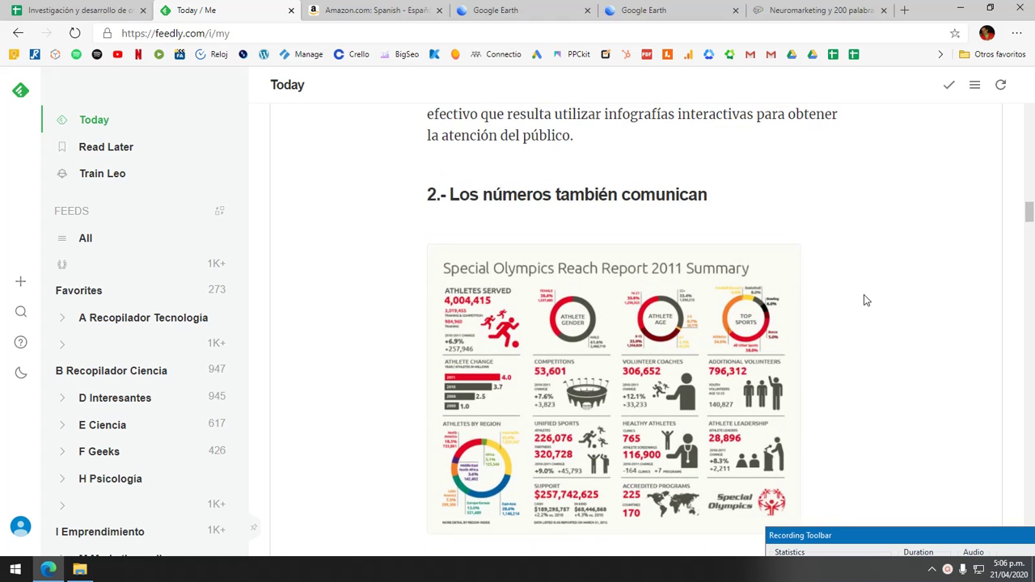
Look over the article's section "Las infografías interactivas cuentan historias" and collapse the article back to the Today list.
{"action": "scroll", "coordinate": [864, 301], "scroll_direction": "down", "scroll_amount": 10}
{"action": "scroll", "coordinate": [931, 296], "scroll_direction": "up", "scroll_amount": 1}
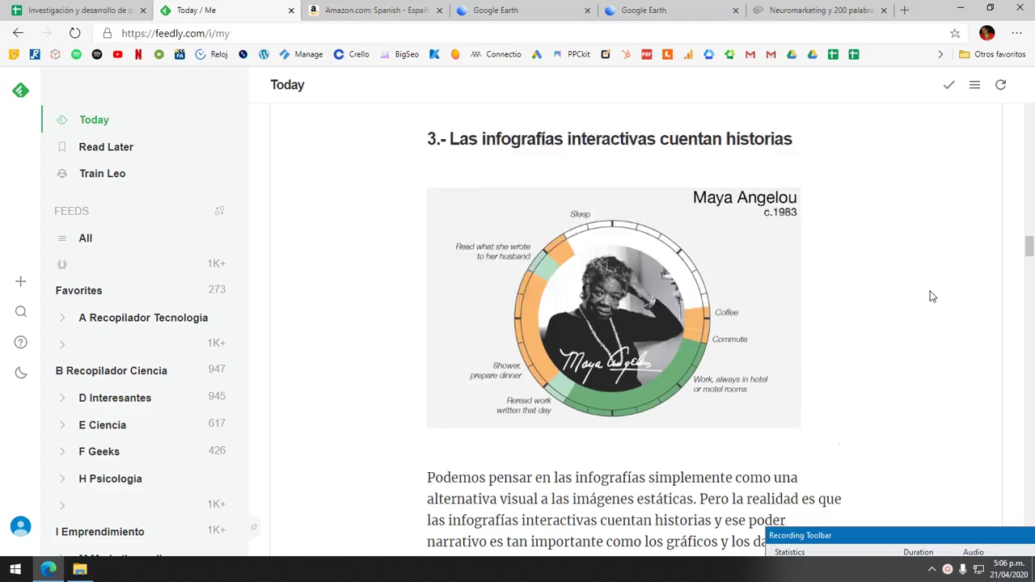
{"action": "scroll", "coordinate": [931, 296], "scroll_direction": "up", "scroll_amount": 20}
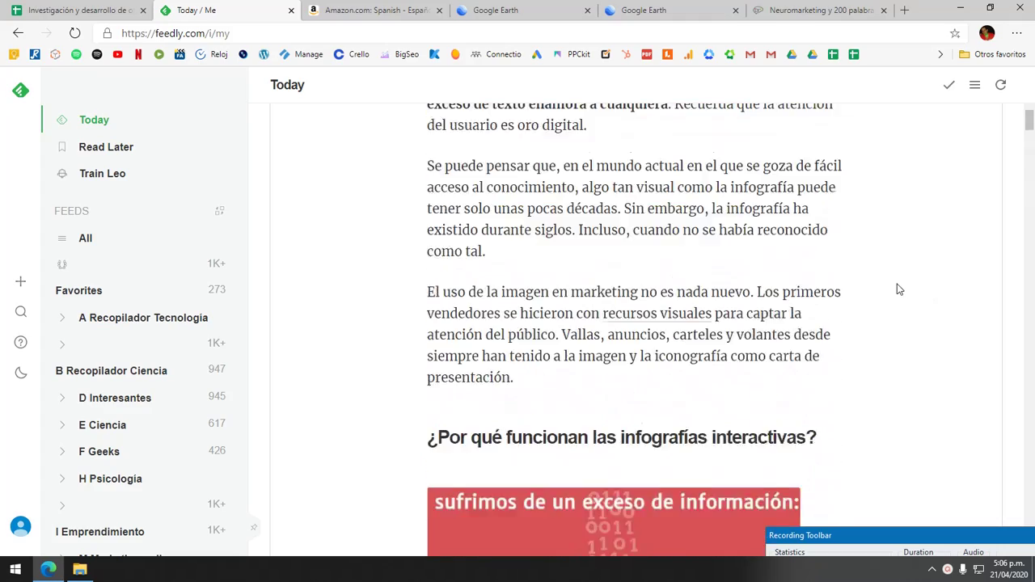
{"action": "scroll", "coordinate": [898, 290], "scroll_direction": "up", "scroll_amount": 15}
{"action": "left_click", "coordinate": [578, 394]}
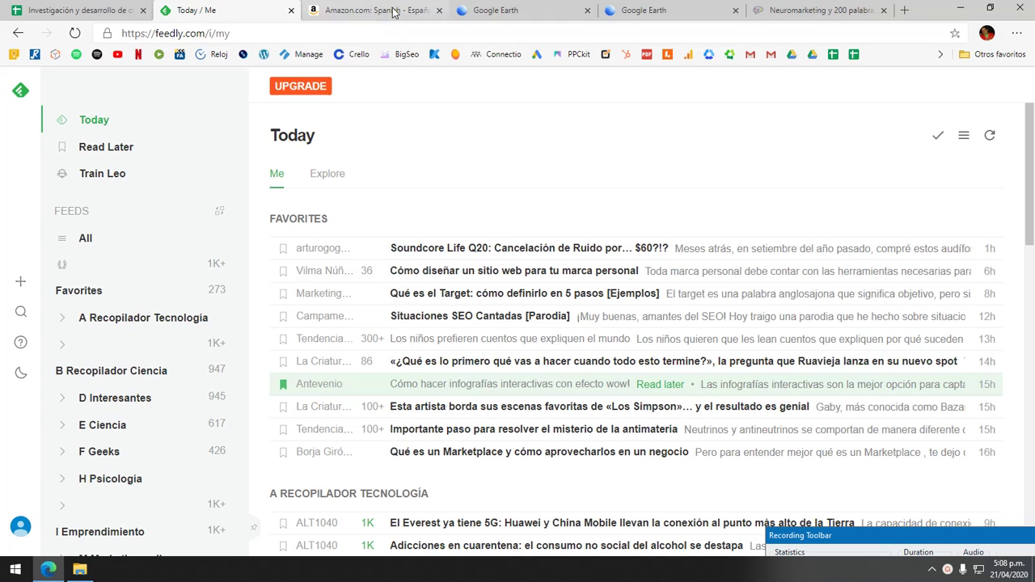
Switch to Amazon's Spanish self-help books and look through the titles from "Transforma tus finanzas en 30 días" to "Los Cuatro Acuerdos".
{"action": "left_click", "coordinate": [356, 16]}
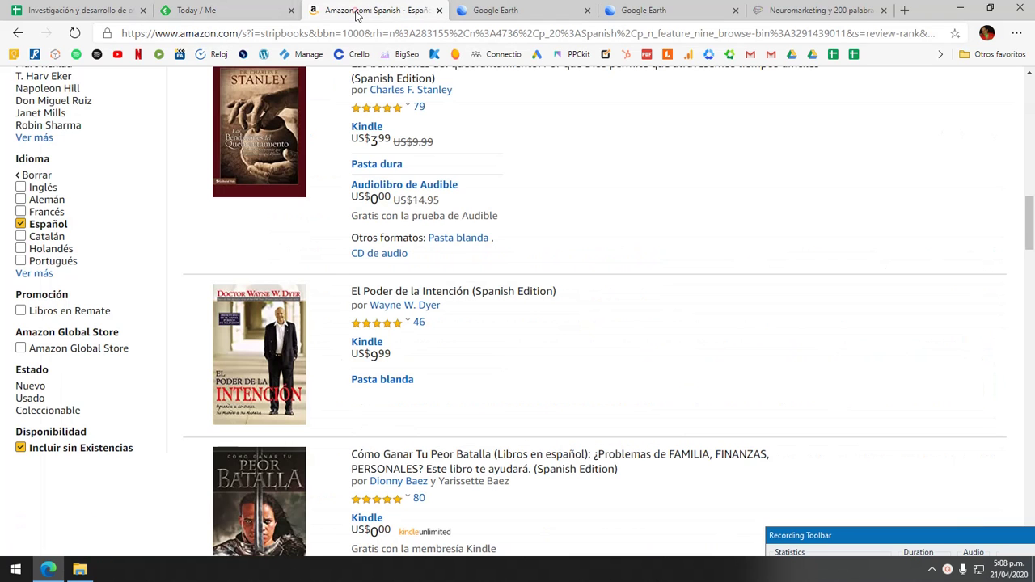
{"action": "left_click_drag", "start_coordinate": [1030, 233], "coordinate": [1032, 121]}
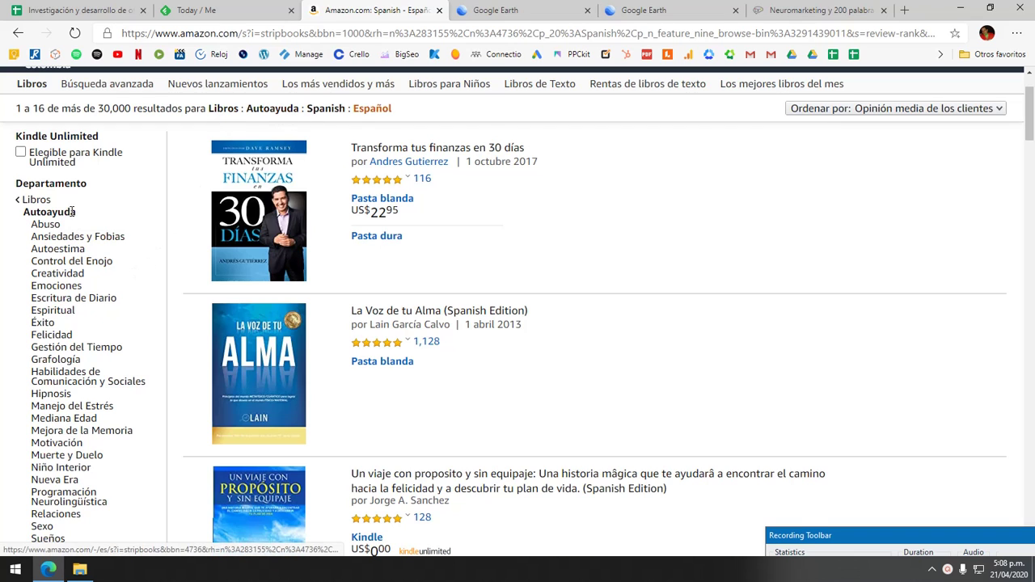
{"action": "scroll", "coordinate": [844, 289], "scroll_direction": "down", "scroll_amount": 4}
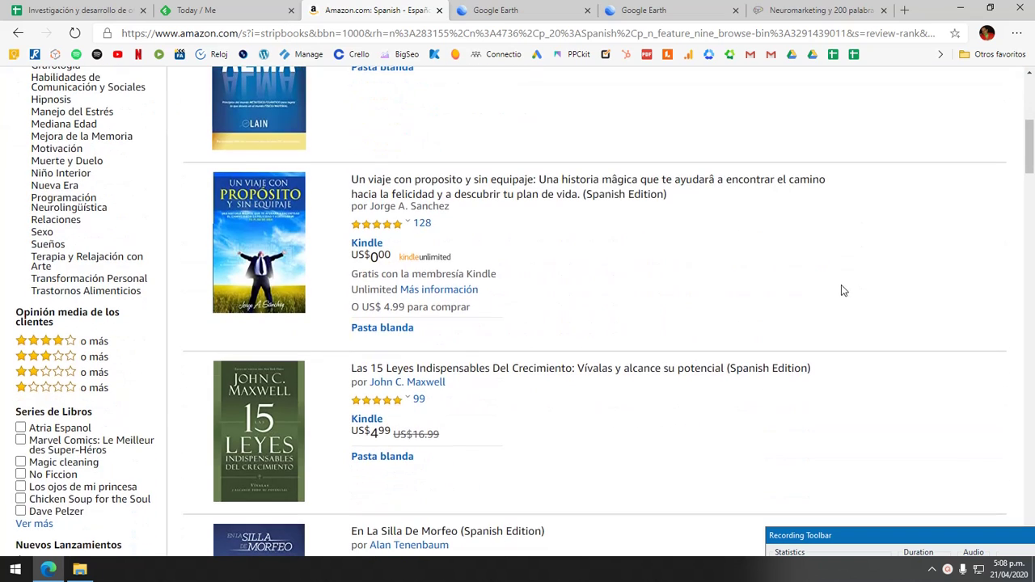
{"action": "scroll", "coordinate": [842, 290], "scroll_direction": "down", "scroll_amount": 5}
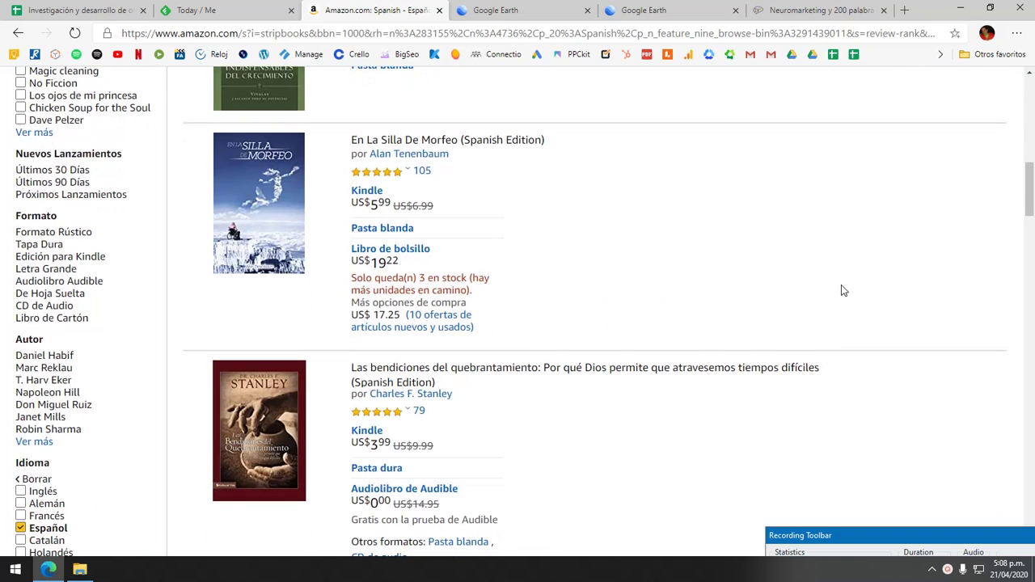
{"action": "scroll", "coordinate": [842, 290], "scroll_direction": "down", "scroll_amount": 6}
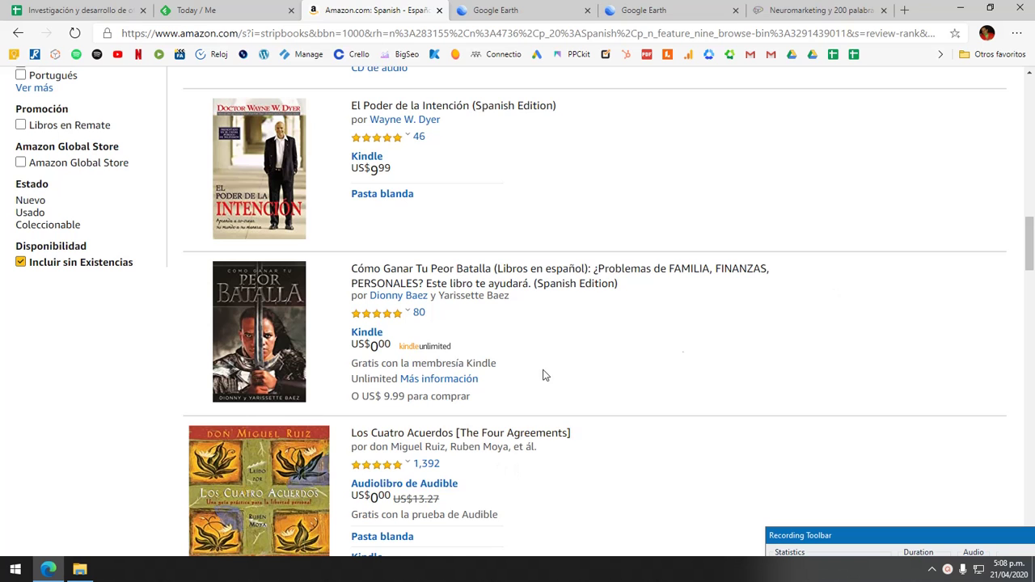
{"action": "left_click_drag", "start_coordinate": [1033, 275], "coordinate": [1033, 97]}
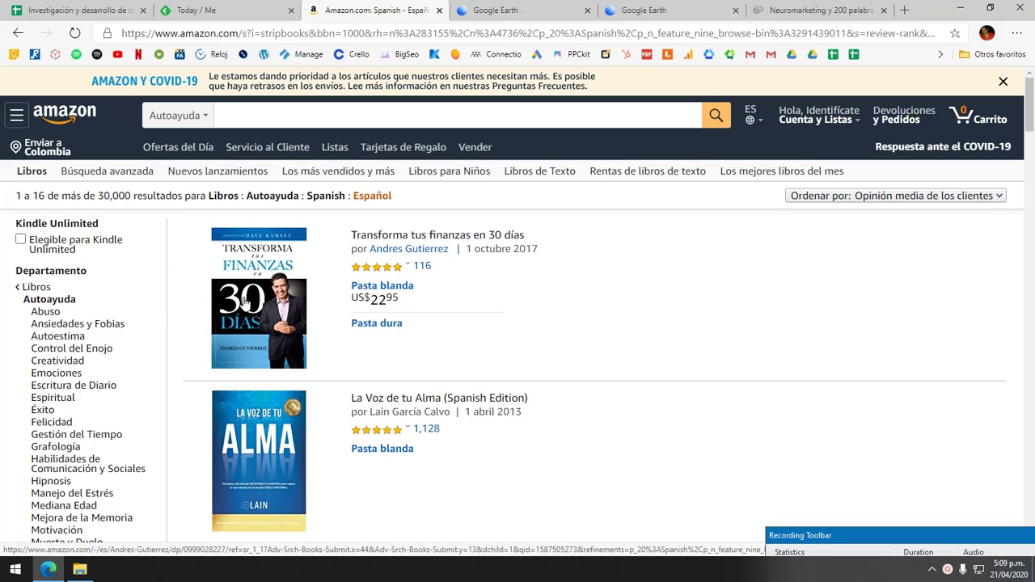
Examine the titles and customer ratings of "Transforma tus finanzas en 30 días" and "La Voz de tu Alma".
{"action": "scroll", "coordinate": [587, 324], "scroll_direction": "down", "scroll_amount": 3}
{"action": "scroll", "coordinate": [625, 341], "scroll_direction": "up", "scroll_amount": 3}
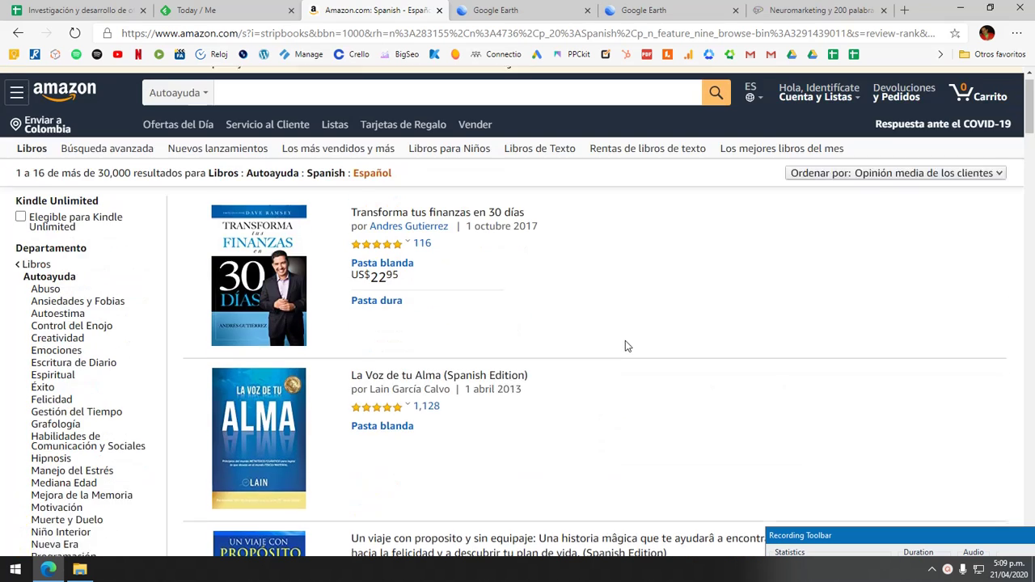
{"action": "scroll", "coordinate": [618, 330], "scroll_direction": "down", "scroll_amount": 5}
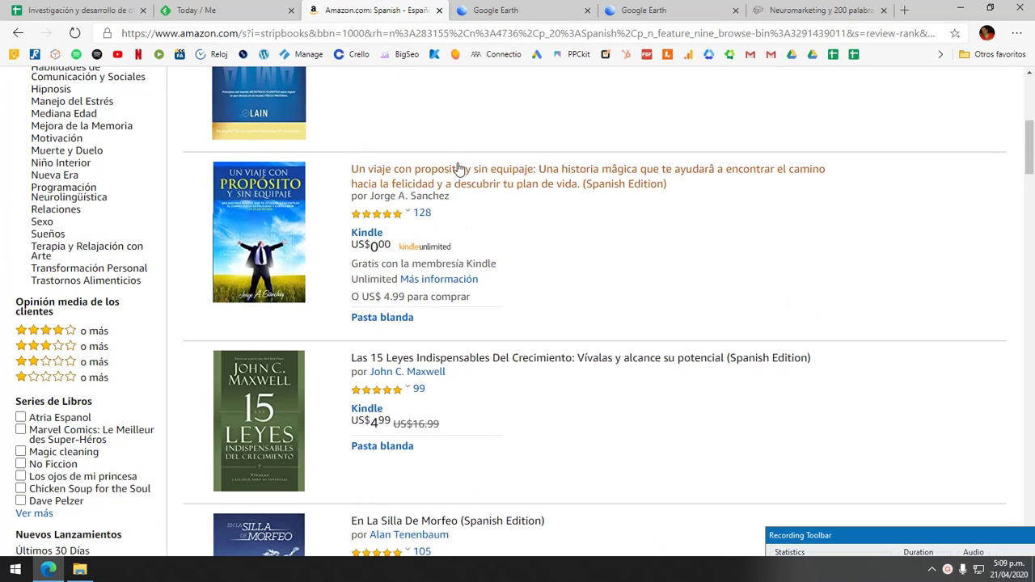
{"action": "scroll", "coordinate": [250, 219], "scroll_direction": "up", "scroll_amount": 4}
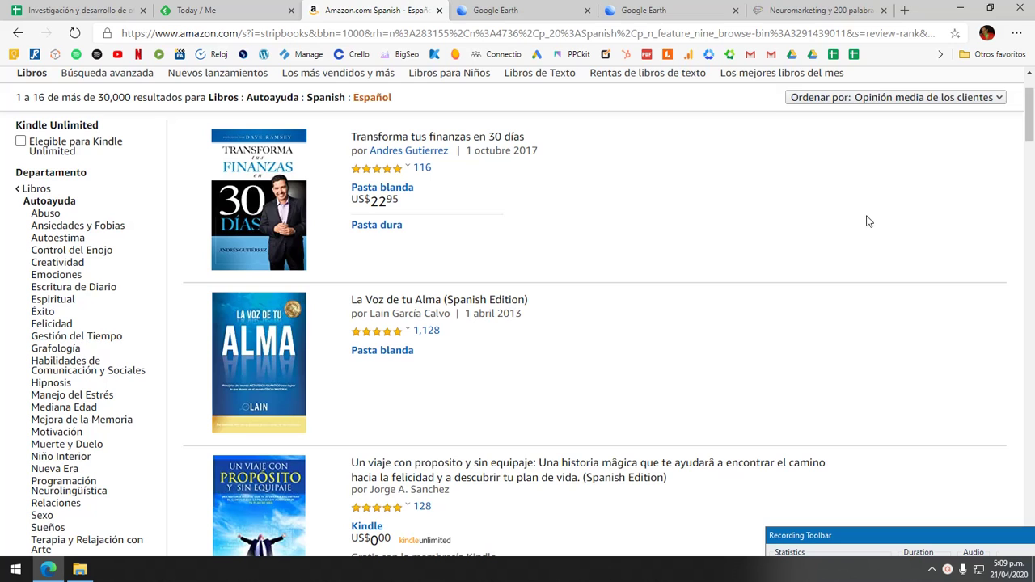
{"action": "scroll", "coordinate": [869, 222], "scroll_direction": "down", "scroll_amount": 1}
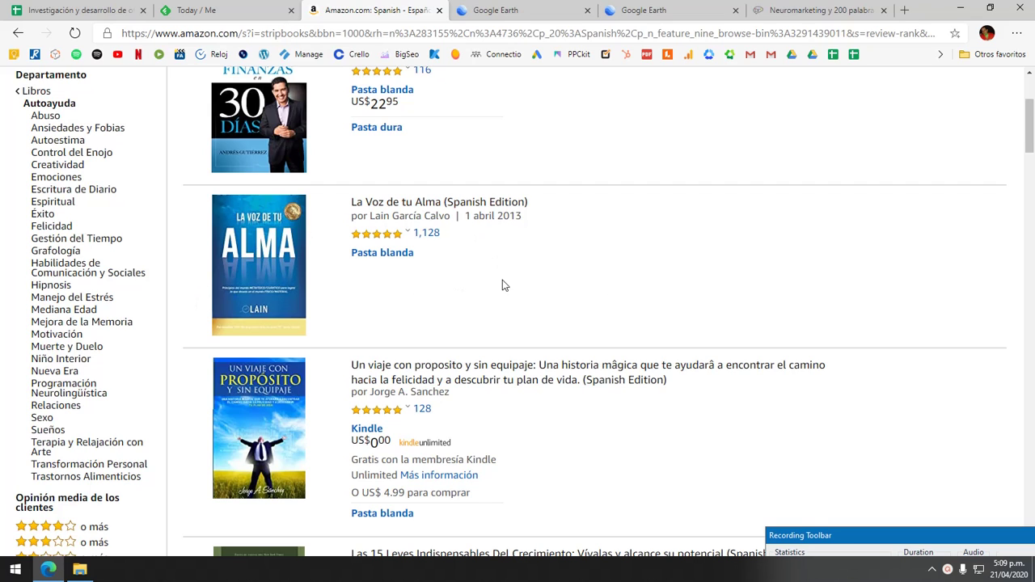
{"action": "left_click", "coordinate": [413, 232]}
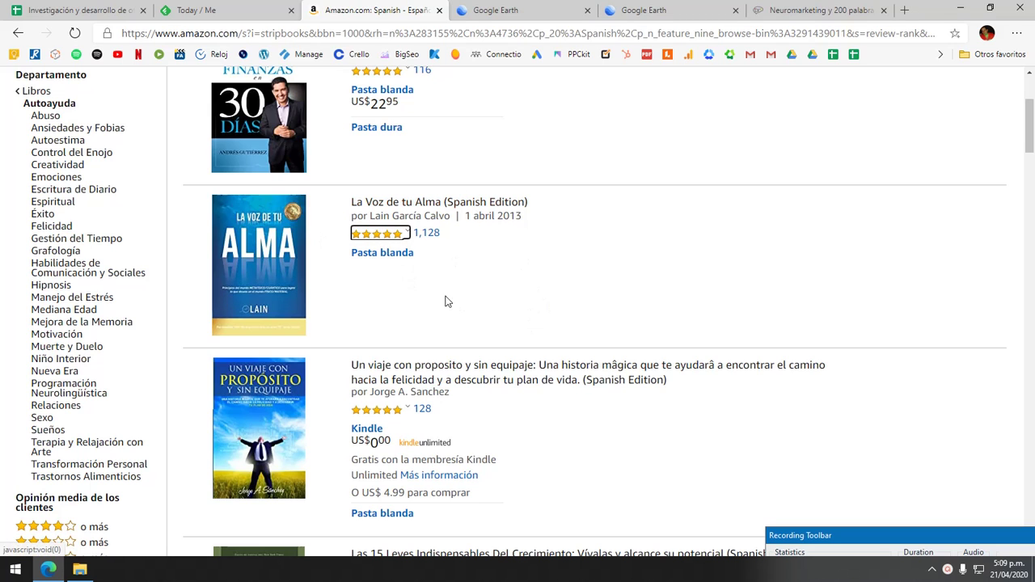
{"action": "scroll", "coordinate": [752, 289], "scroll_direction": "up", "scroll_amount": 1}
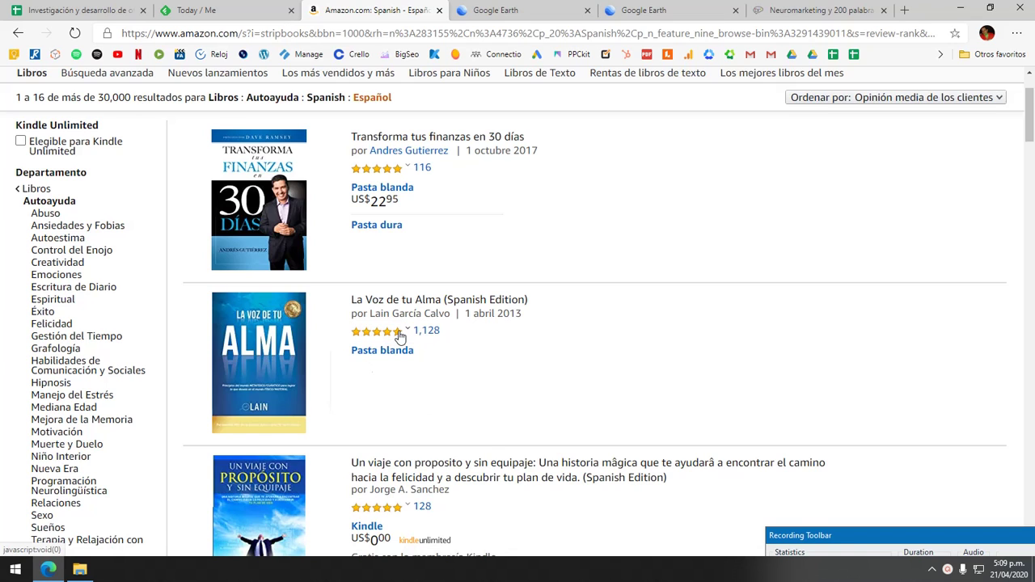
{"action": "mouse_move", "coordinate": [400, 336]}
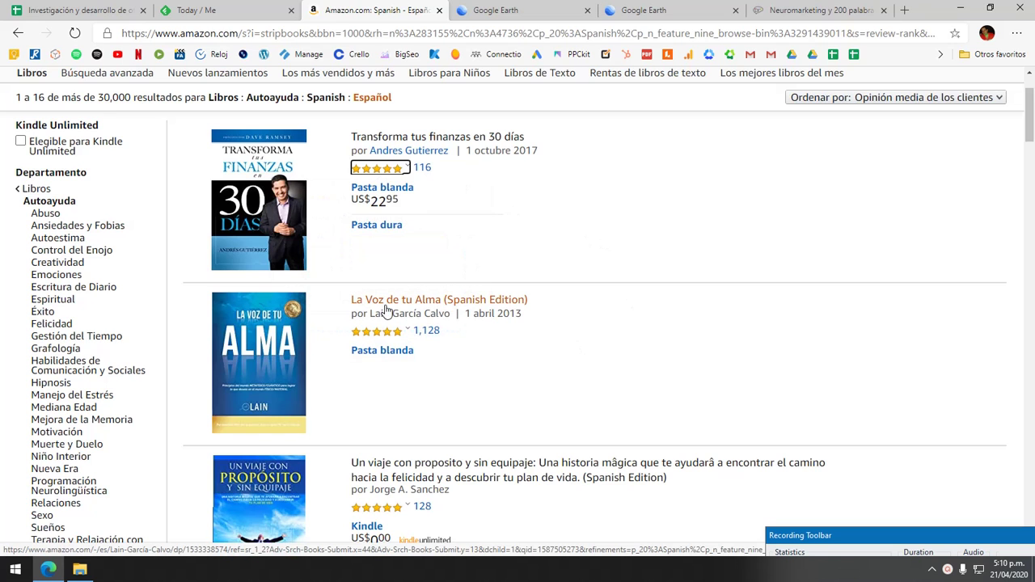
Examine the title wording and ratings of "Un viaje con proposito y sin equipaje", "Las 15 Leyes Indispensables Del Crecimiento" and "En La Silla De Morfeo".
{"action": "scroll", "coordinate": [645, 330], "scroll_direction": "down", "scroll_amount": 2}
{"action": "scroll", "coordinate": [645, 330], "scroll_direction": "down", "scroll_amount": 1}
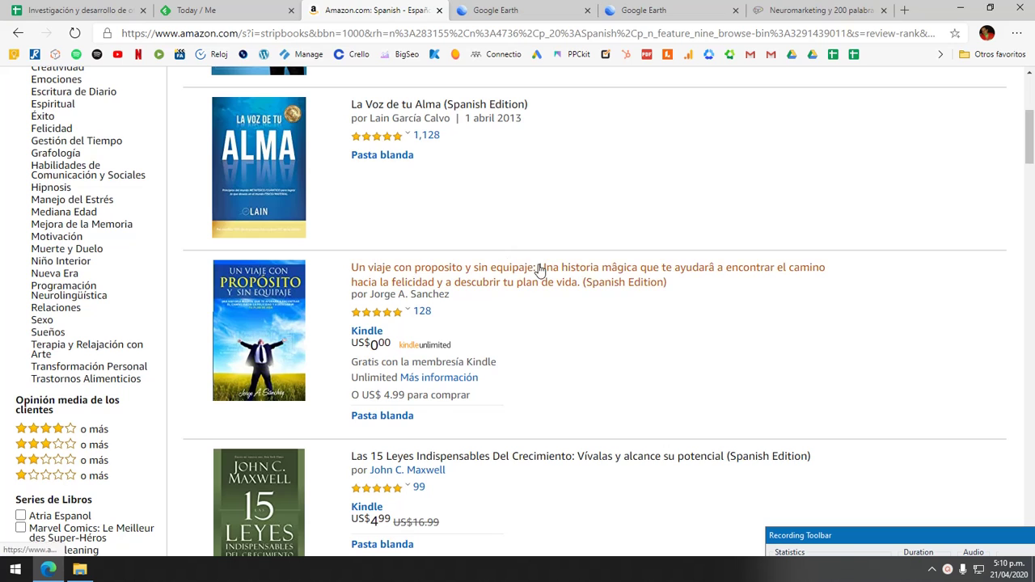
{"action": "scroll", "coordinate": [773, 333], "scroll_direction": "down", "scroll_amount": 3}
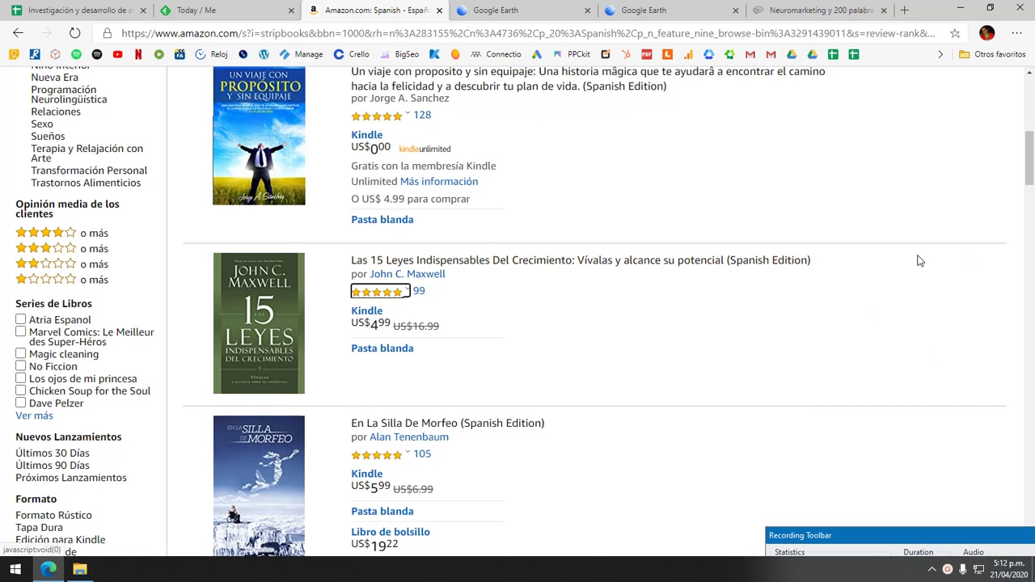
{"action": "scroll", "coordinate": [910, 261], "scroll_direction": "down", "scroll_amount": 2}
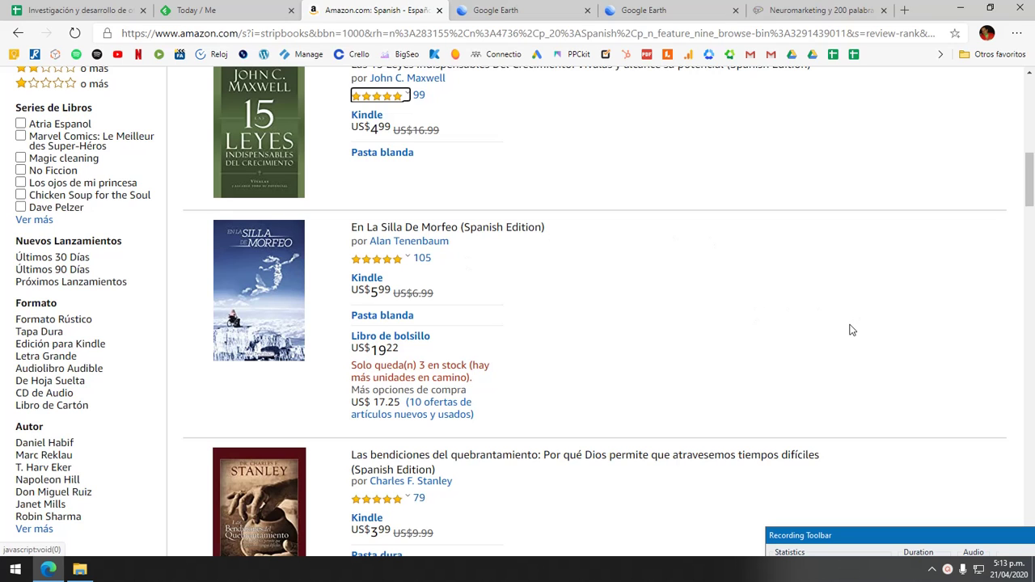
{"action": "scroll", "coordinate": [852, 331], "scroll_direction": "up", "scroll_amount": 1}
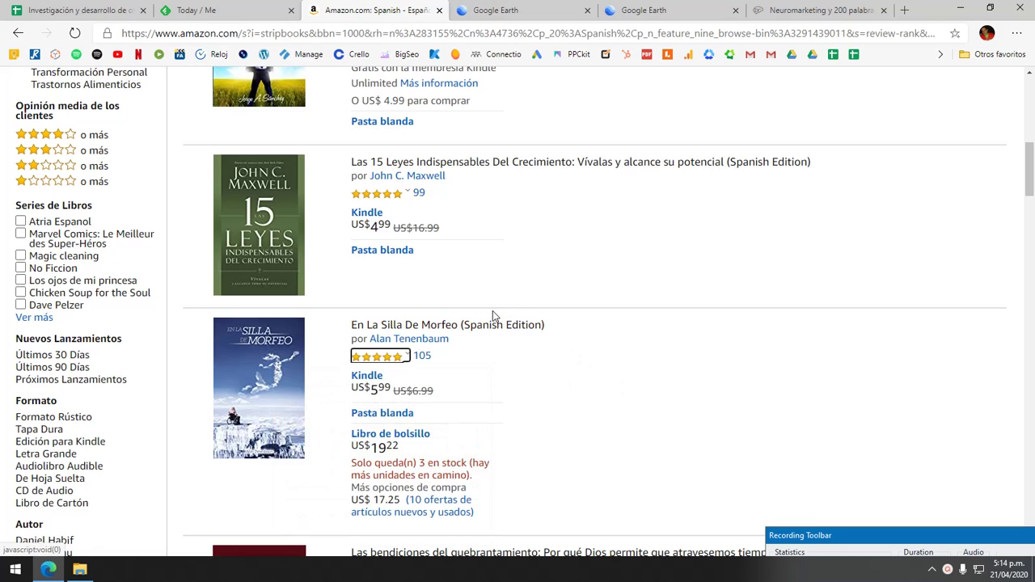
Skim the whole first page of self-help book results down to the page navigation and return to its beginning.
{"action": "scroll", "coordinate": [660, 294], "scroll_direction": "up", "scroll_amount": 10}
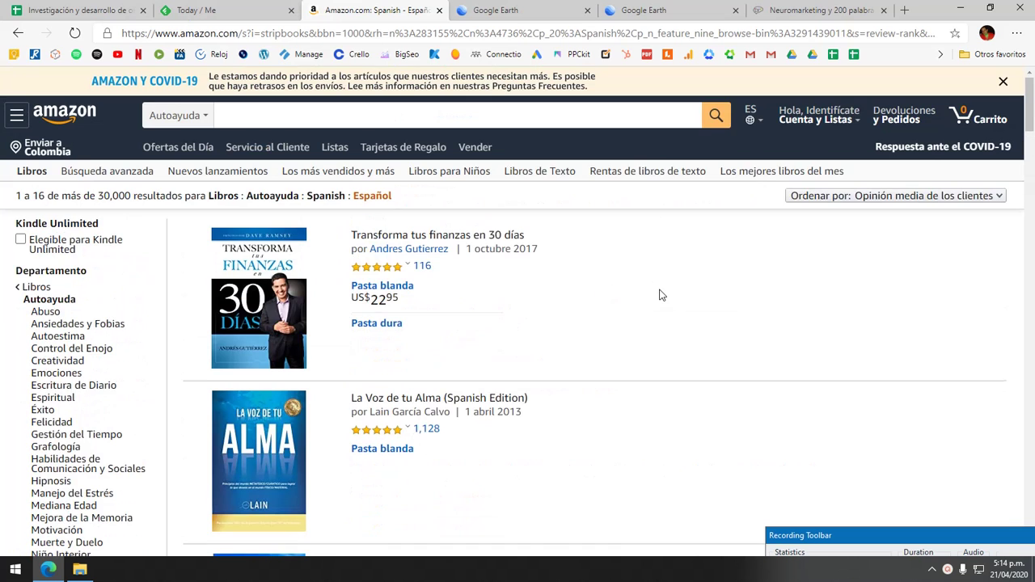
{"action": "scroll", "coordinate": [659, 294], "scroll_direction": "down", "scroll_amount": 12}
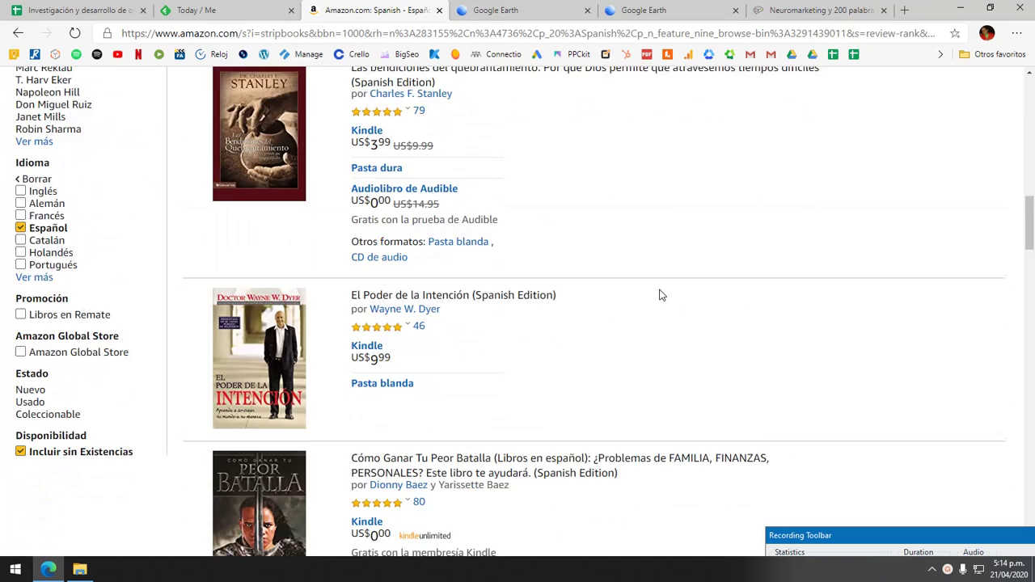
{"action": "scroll", "coordinate": [659, 295], "scroll_direction": "down", "scroll_amount": 12}
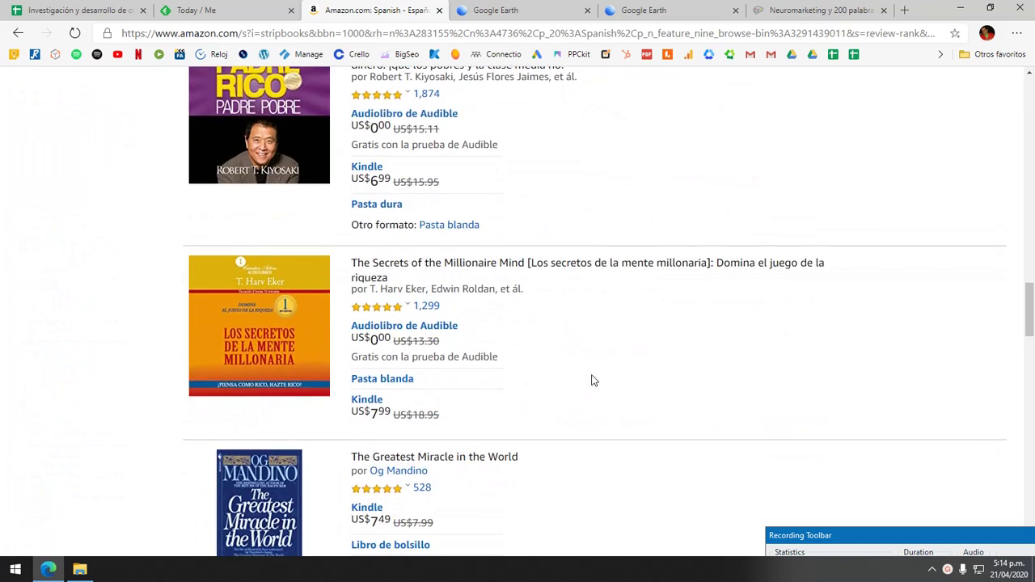
{"action": "scroll", "coordinate": [490, 291], "scroll_direction": "down", "scroll_amount": 15}
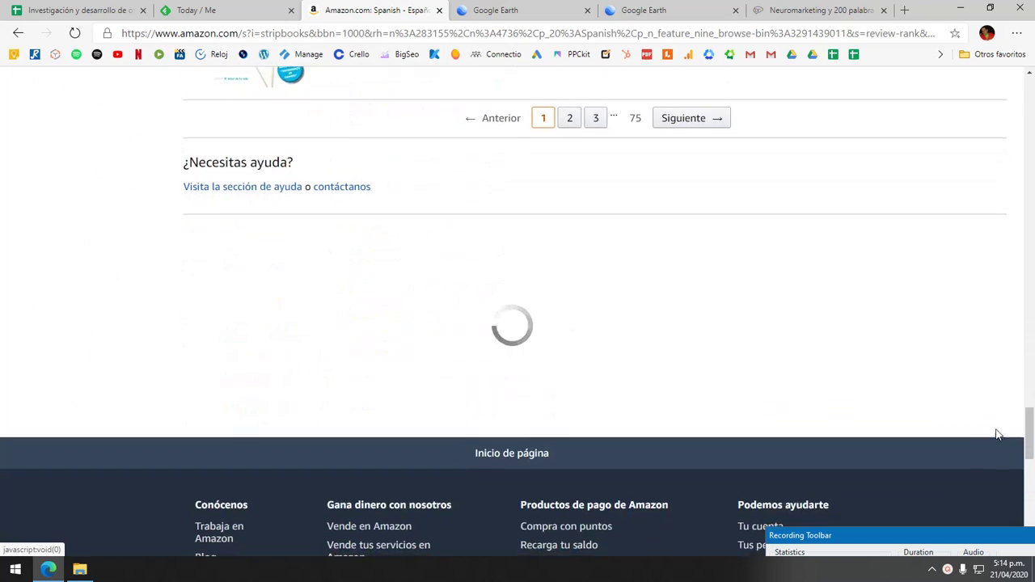
{"action": "left_click_drag", "start_coordinate": [1026, 409], "coordinate": [1030, 81]}
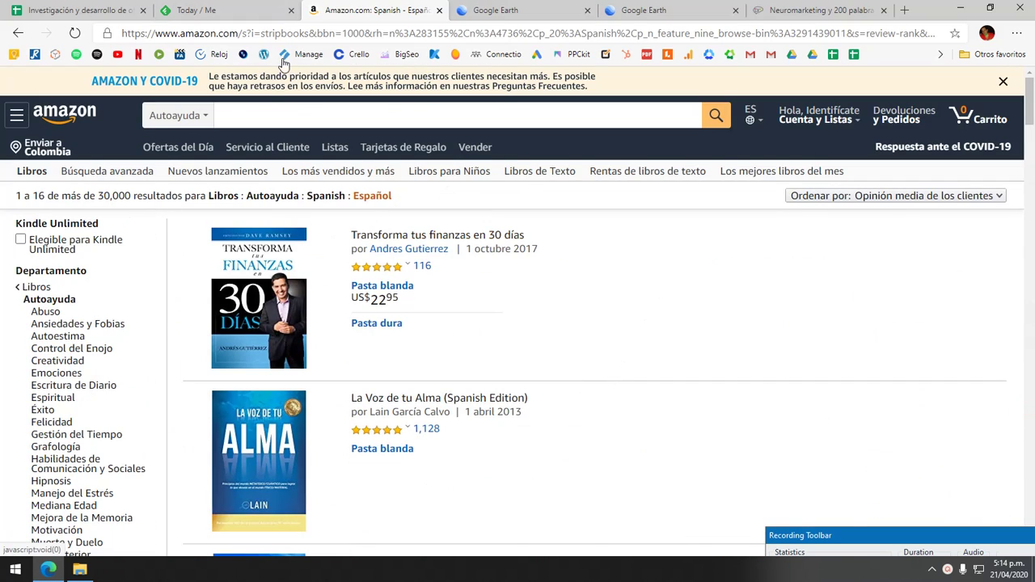
{"action": "left_click", "coordinate": [213, 8]}
{"action": "left_click", "coordinate": [373, 10]}
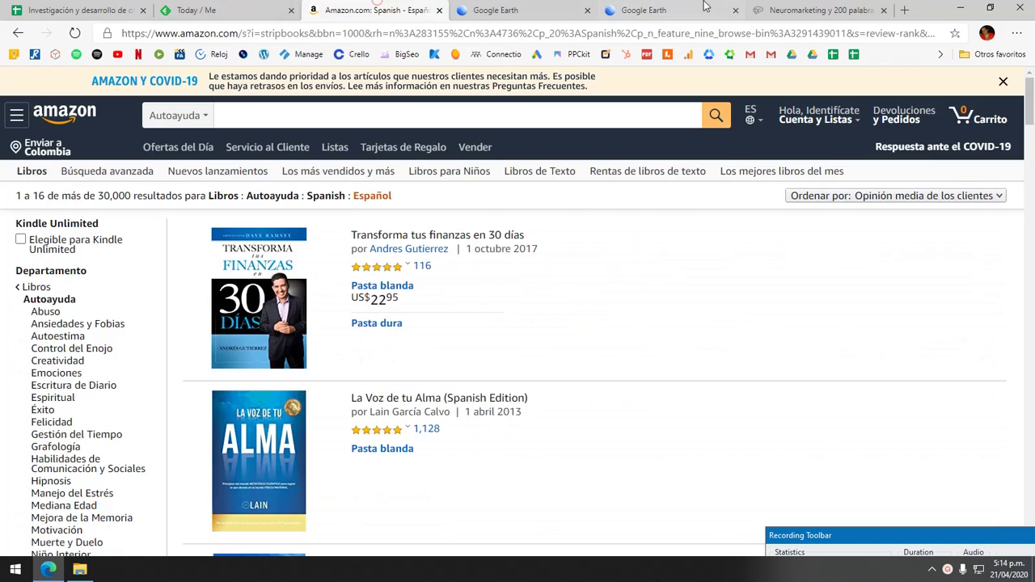
Search Google for "copywriting" from the neuromarketing article's page and look over the first results.
{"action": "left_click", "coordinate": [833, 8]}
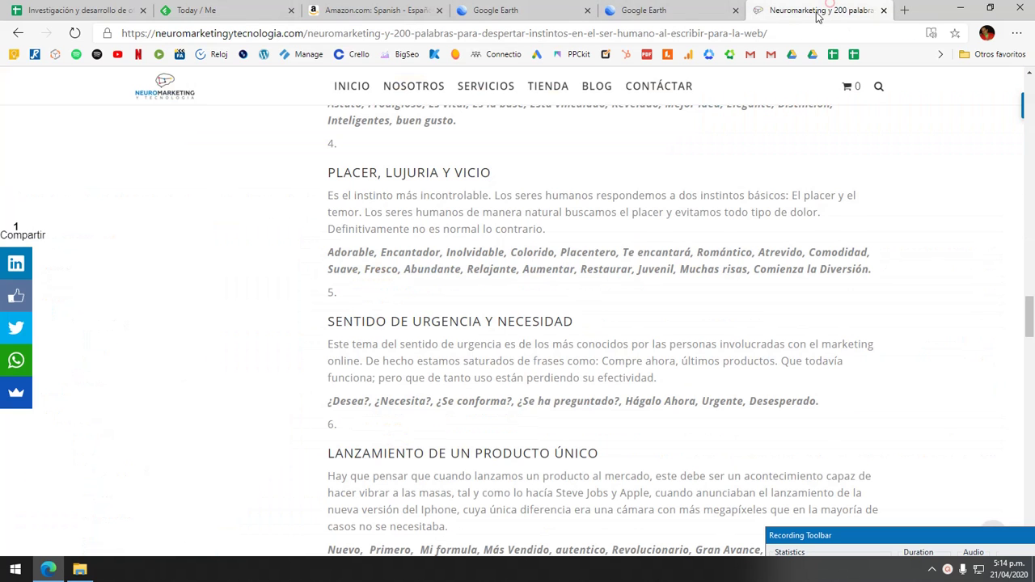
{"action": "left_click", "coordinate": [453, 33]}
{"action": "type", "text": "cop"}
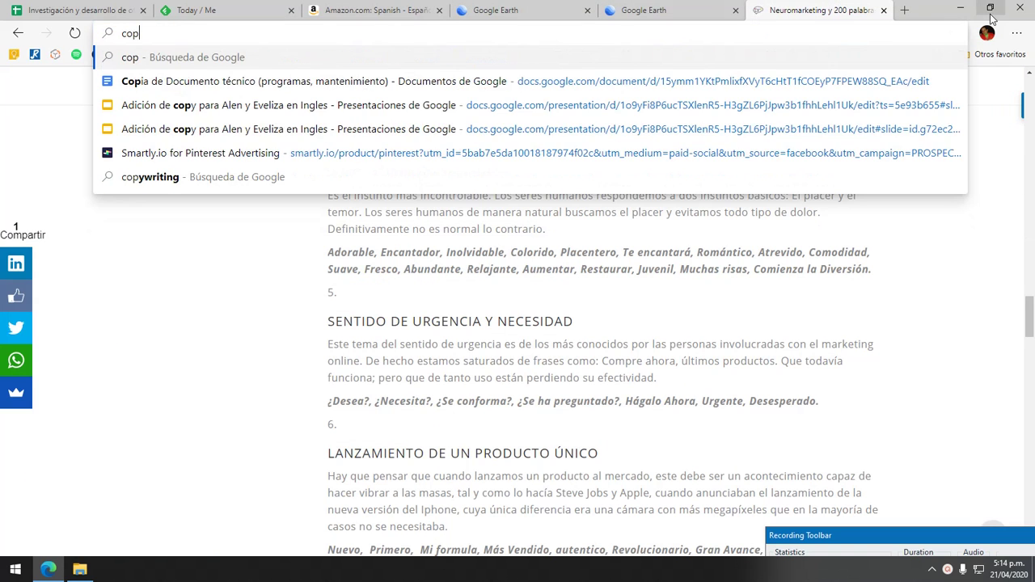
{"action": "type", "text": "ywr"}
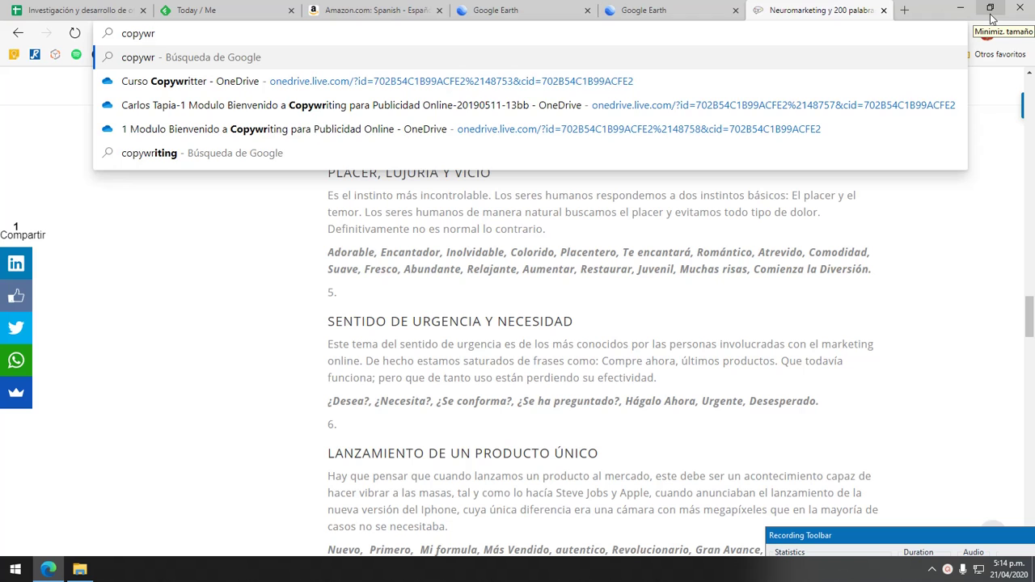
{"action": "type", "text": "iting"}
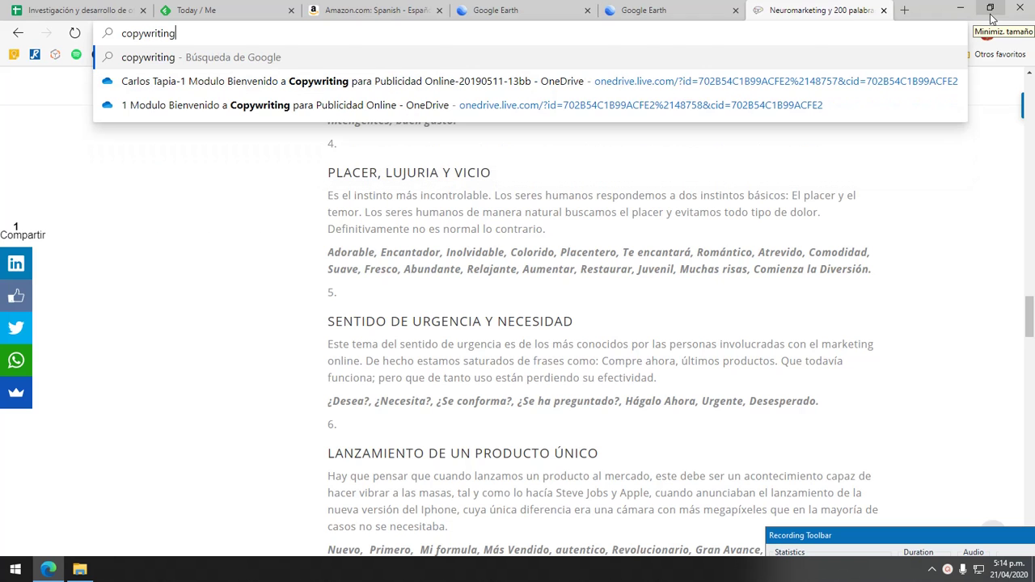
{"action": "key", "text": "Return"}
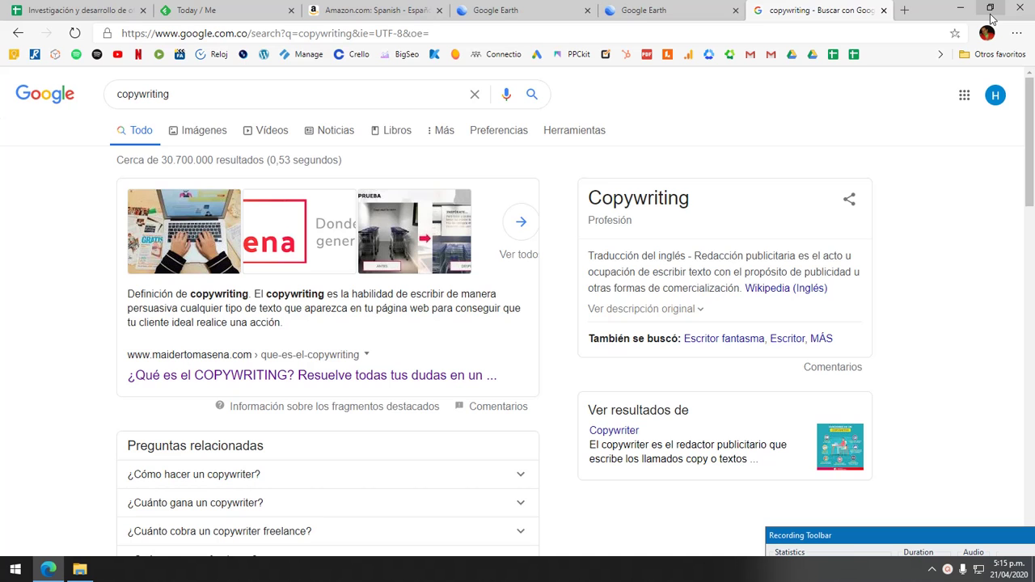
{"action": "scroll", "coordinate": [30, 157], "scroll_direction": "down", "scroll_amount": 4}
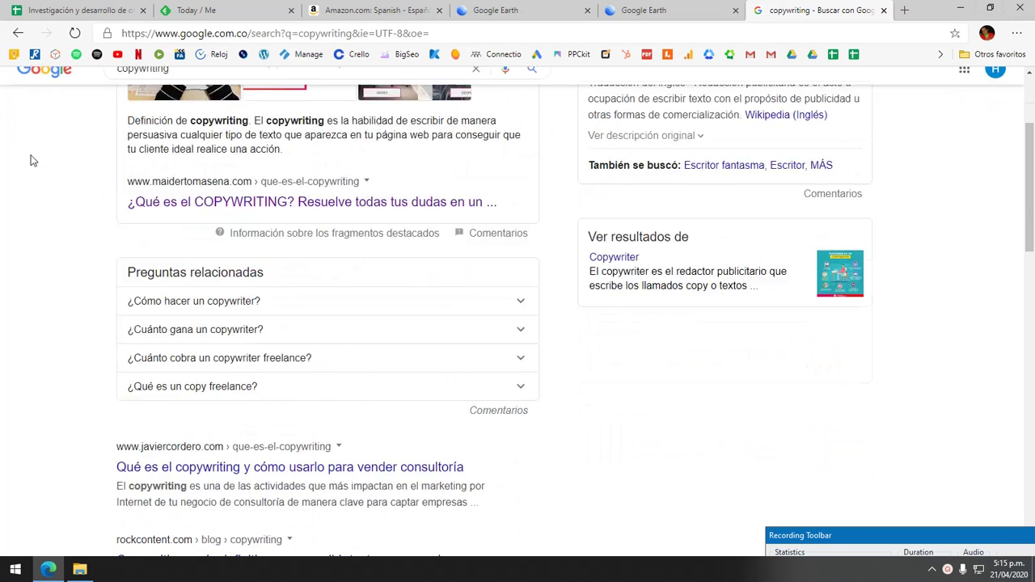
{"action": "scroll", "coordinate": [212, 278], "scroll_direction": "up", "scroll_amount": 5}
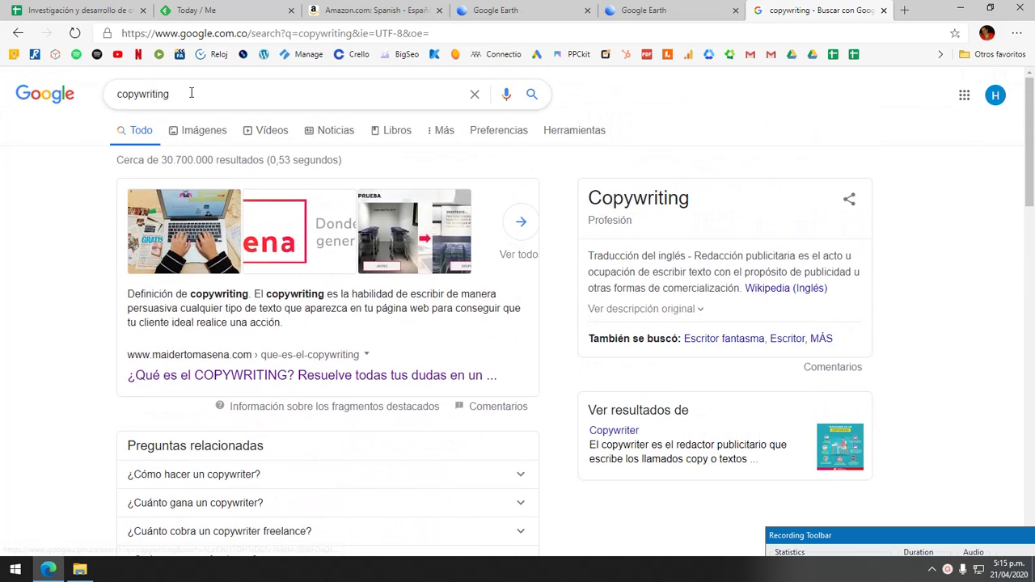
Search Google for "copywriter", look over the first results and return to the "copywriting" results.
{"action": "left_click", "coordinate": [190, 93]}
{"action": "key", "text": "BackSpace"}
{"action": "key", "text": "BackSpace"}
{"action": "key", "text": "BackSpace"}
{"action": "key", "text": "BackSpace"}
{"action": "key", "text": "BackSpace"}
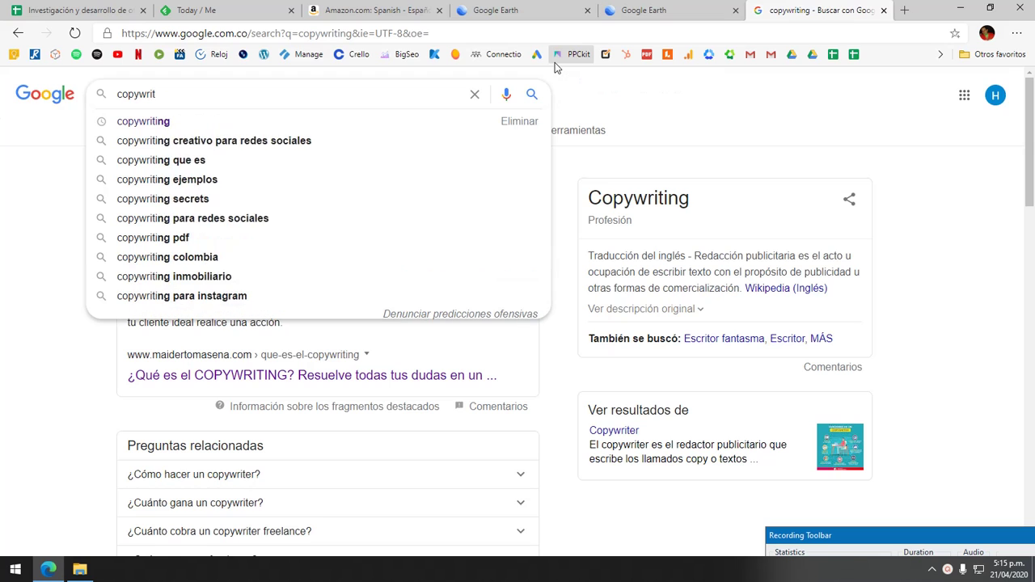
{"action": "key", "text": "Down"}
{"action": "key", "text": "Down"}
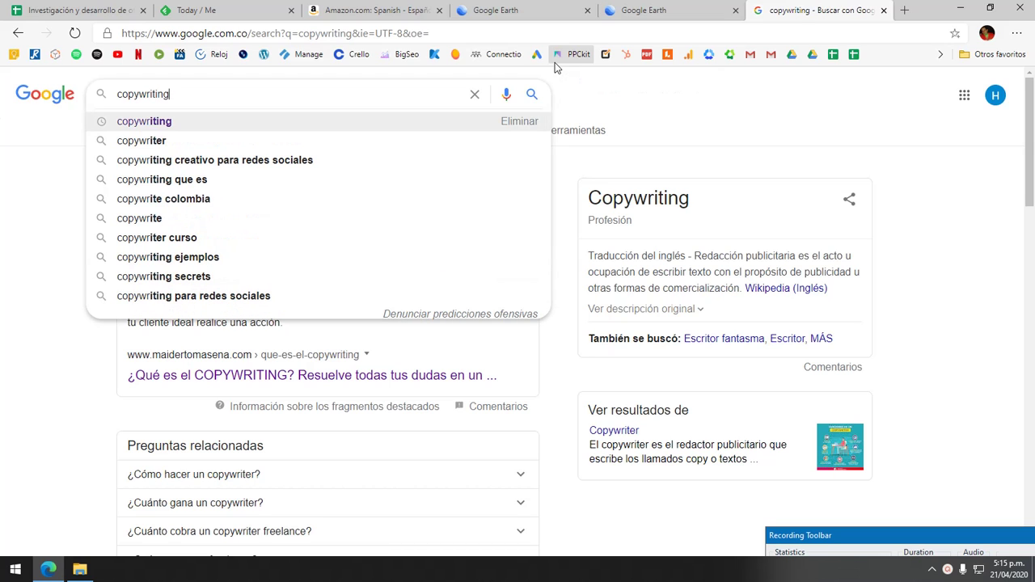
{"action": "key", "text": "Return"}
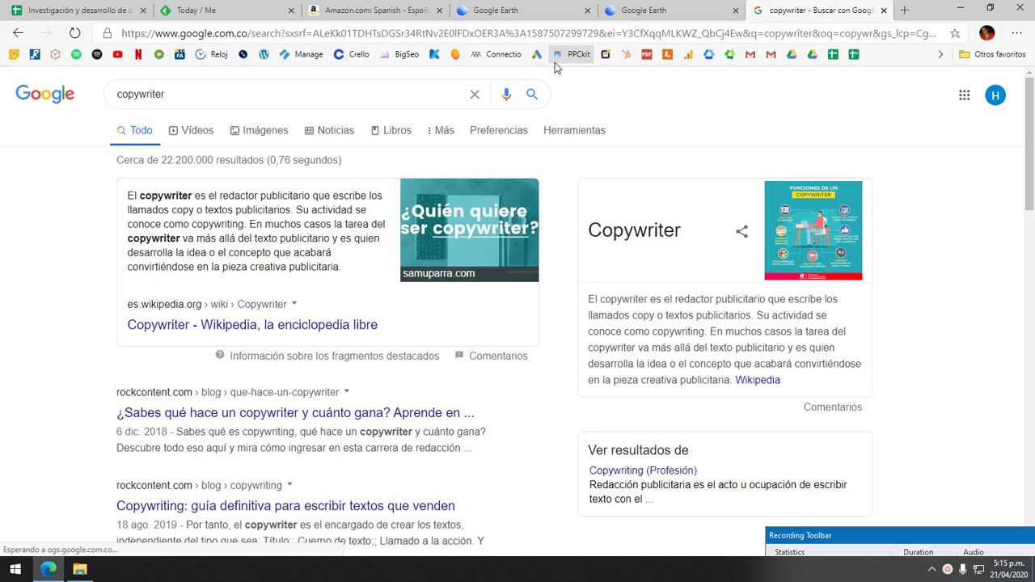
{"action": "left_click", "coordinate": [18, 34]}
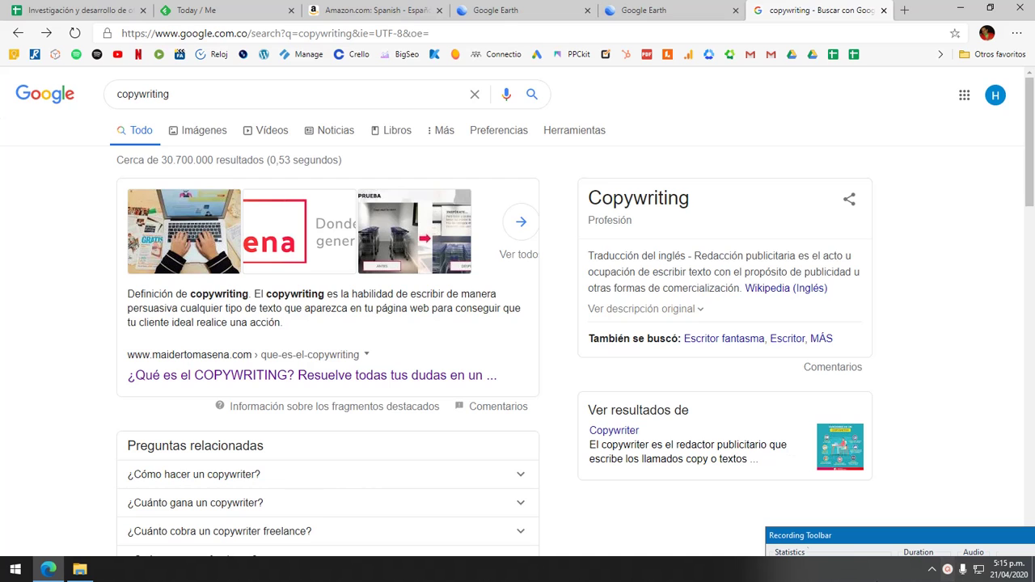
Review the Planeación, Innovación and Investigación sheets of the offer development spreadsheet alongside the Minimalismo products, and return to Minimalismo.
{"action": "left_click", "coordinate": [96, 7]}
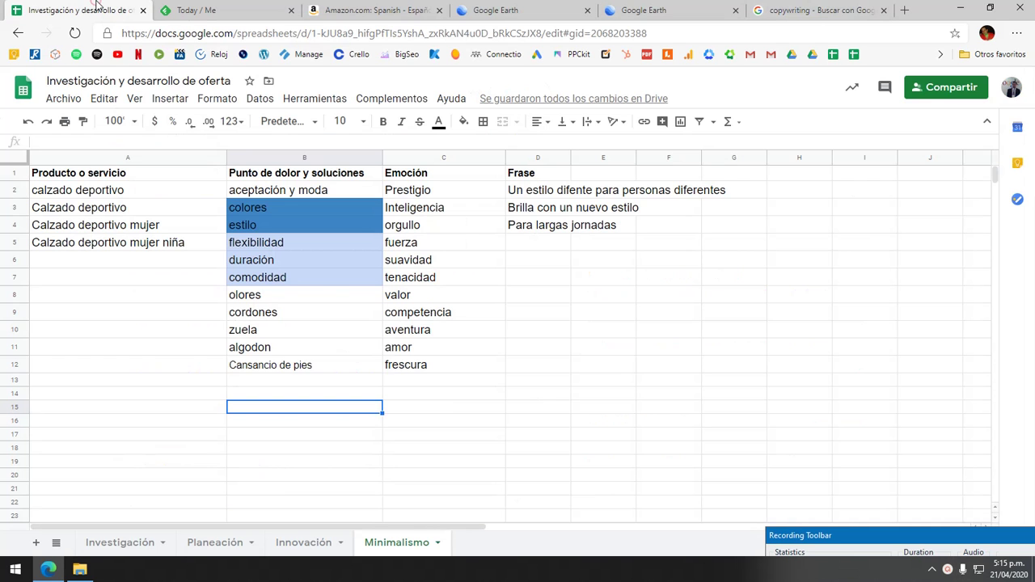
{"action": "left_click", "coordinate": [228, 9]}
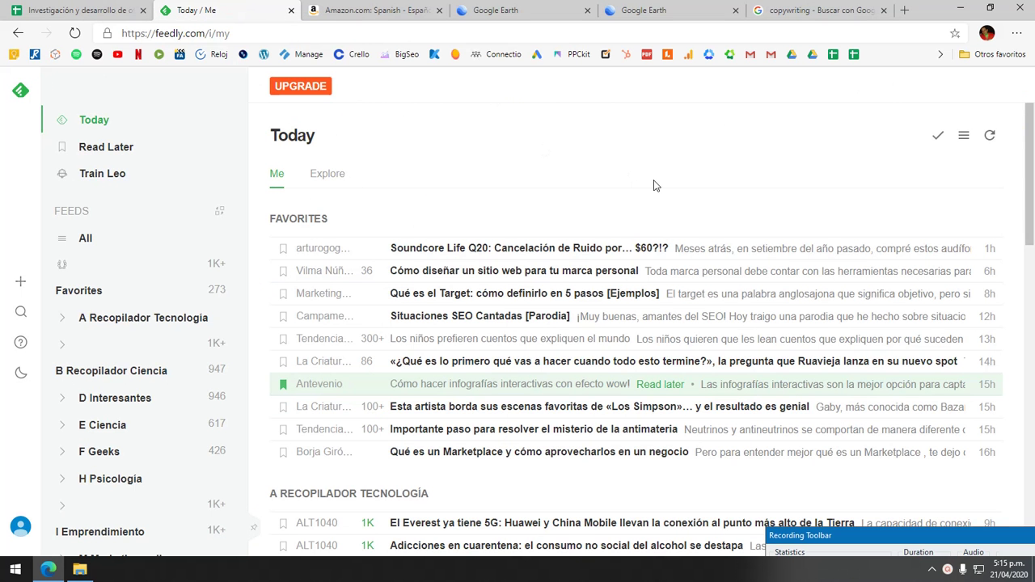
{"action": "left_click", "coordinate": [81, 10]}
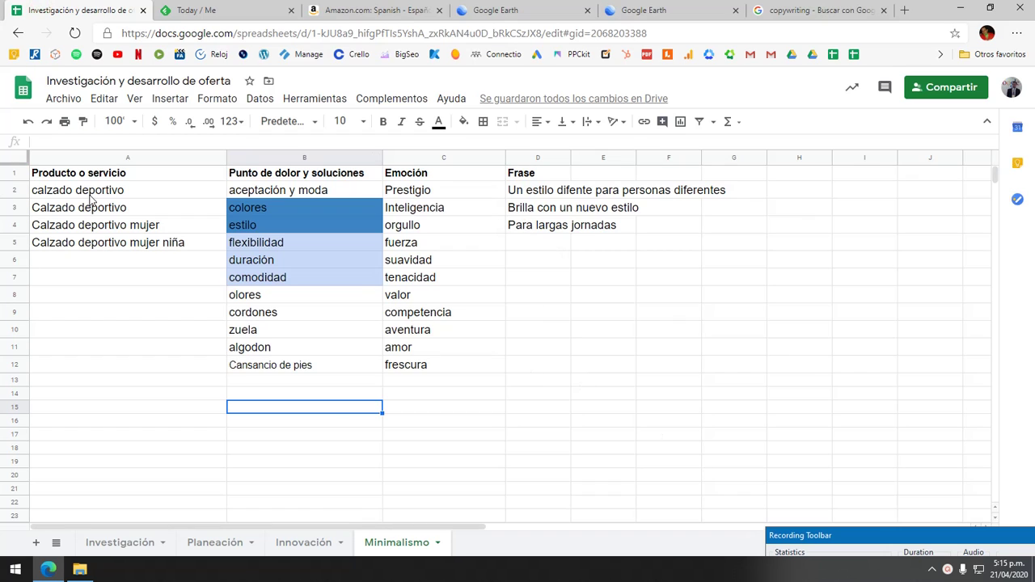
{"action": "left_click", "coordinate": [281, 175]}
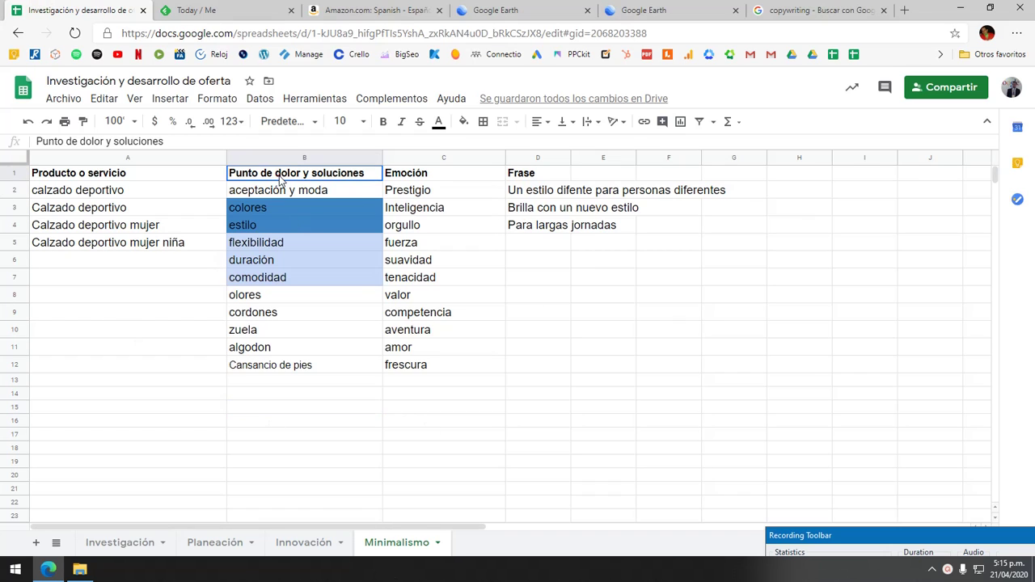
{"action": "left_click", "coordinate": [215, 543]}
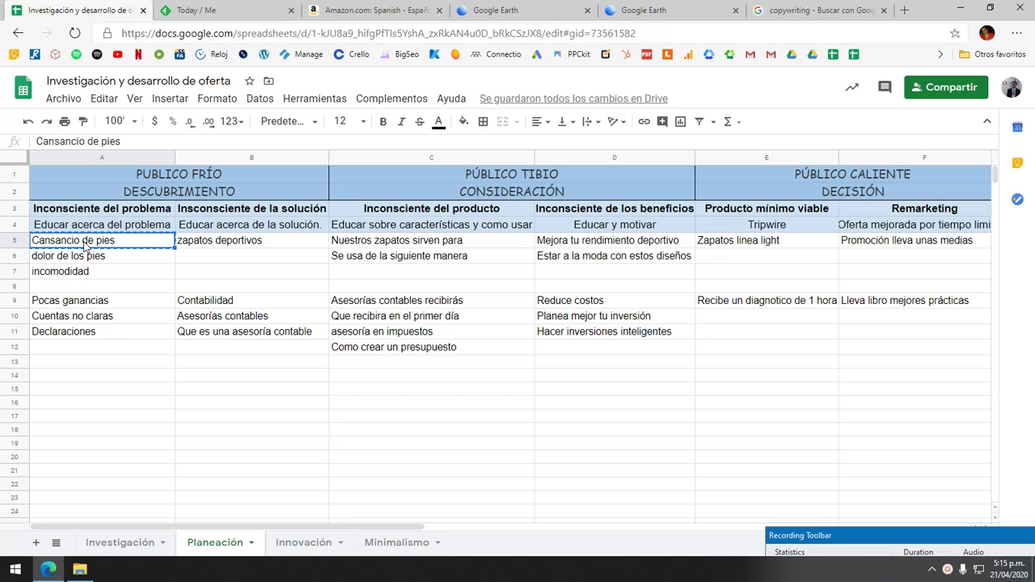
{"action": "left_click", "coordinate": [301, 544]}
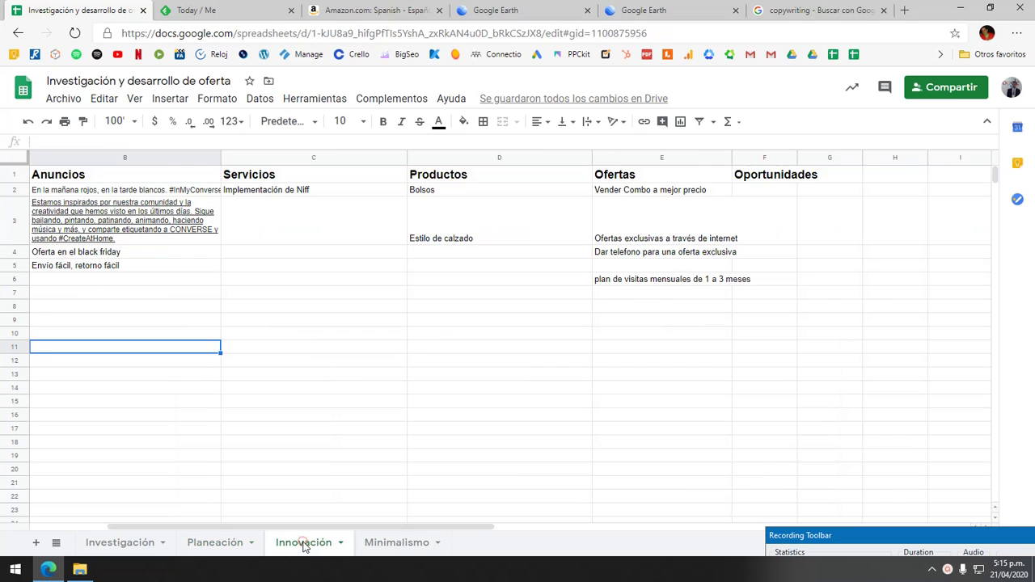
{"action": "left_click", "coordinate": [394, 543]}
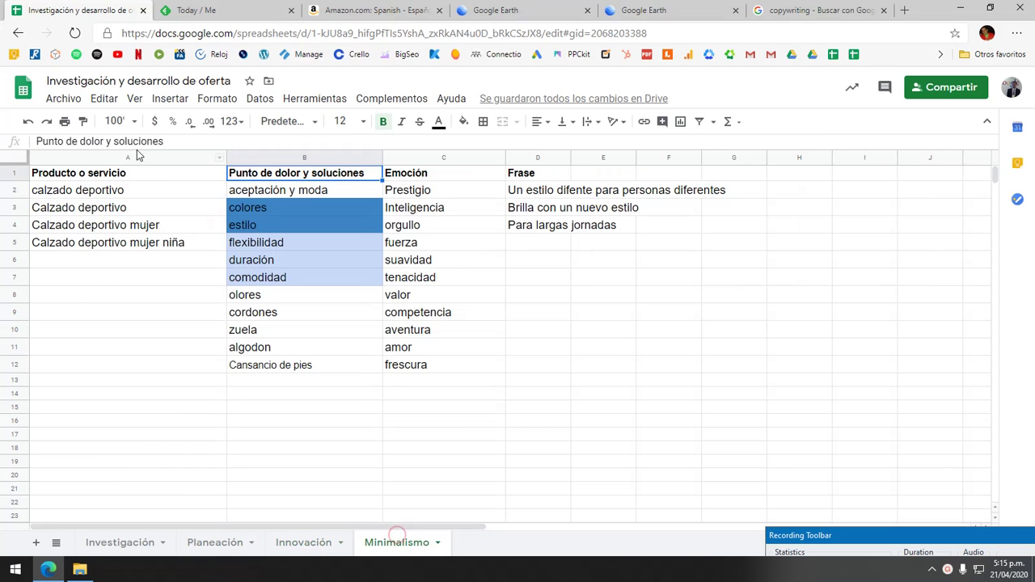
{"action": "left_click", "coordinate": [97, 192]}
{"action": "key", "text": "ctrl+shift+Down"}
{"action": "left_click", "coordinate": [127, 548]}
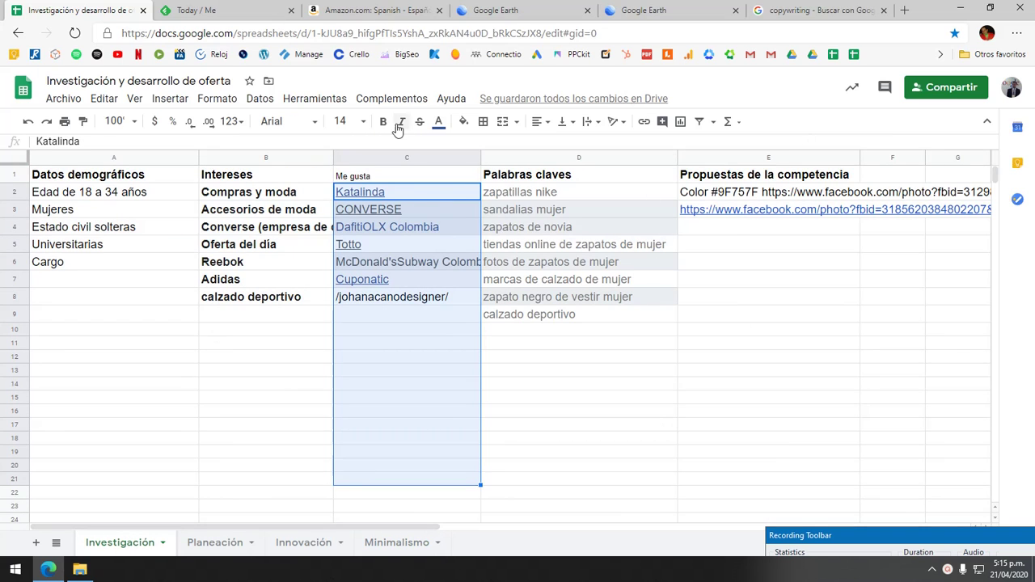
{"action": "left_click", "coordinate": [394, 546]}
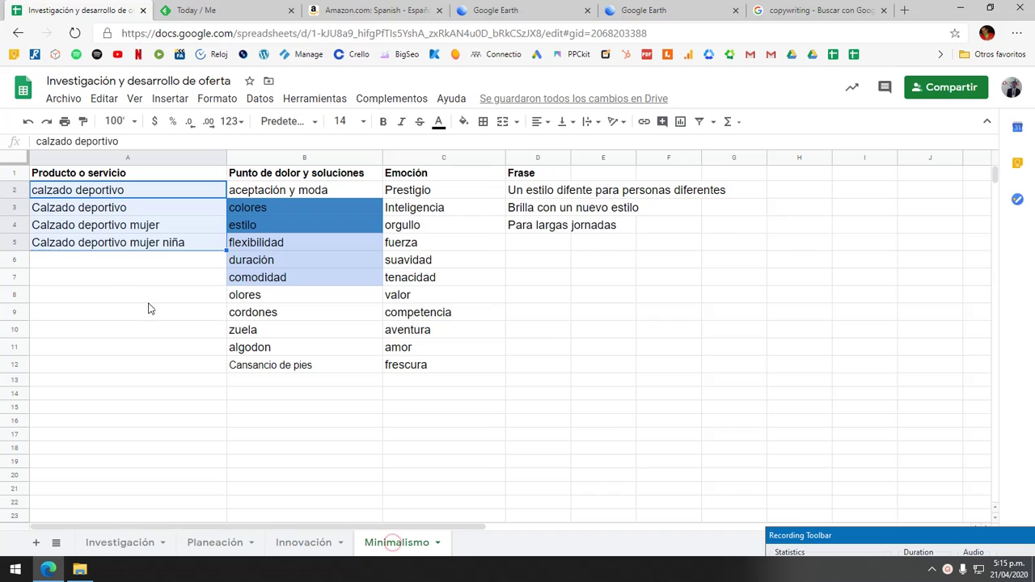
Review the three existing phrases in the Frase column against the listed emotions, ending on the empty cell D5.
{"action": "left_click", "coordinate": [111, 279]}
{"action": "left_click", "coordinate": [555, 230]}
{"action": "left_click_drag", "start_coordinate": [549, 217], "coordinate": [548, 230]}
{"action": "left_click", "coordinate": [607, 263]}
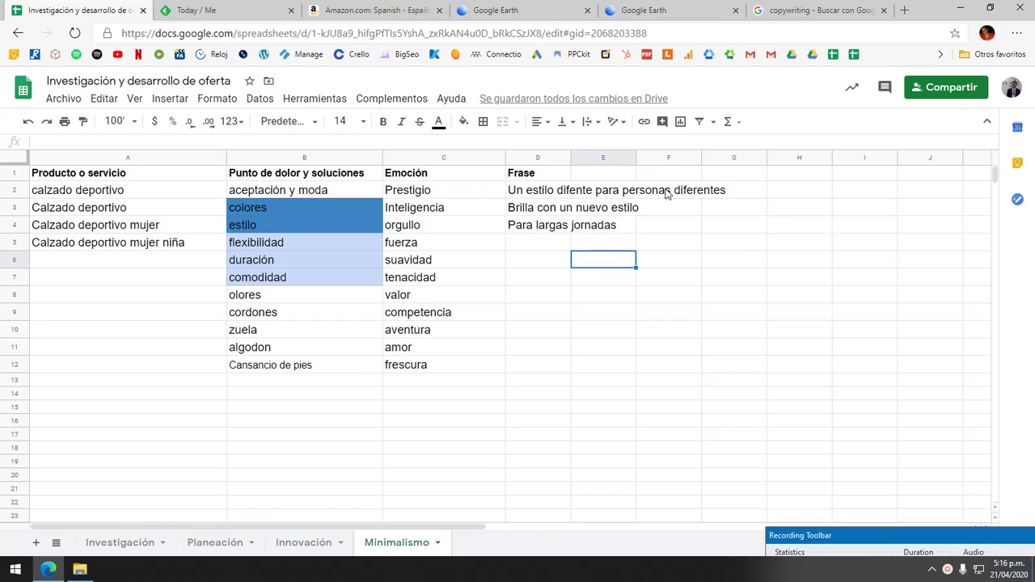
{"action": "left_click", "coordinate": [727, 193]}
{"action": "left_click", "coordinate": [485, 298]}
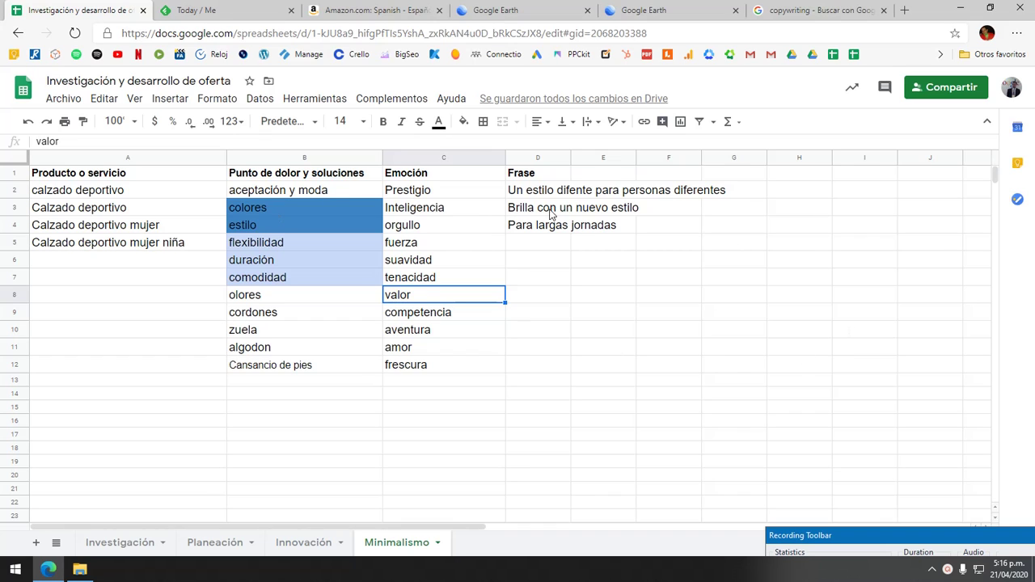
{"action": "left_click_drag", "start_coordinate": [543, 192], "coordinate": [719, 192]}
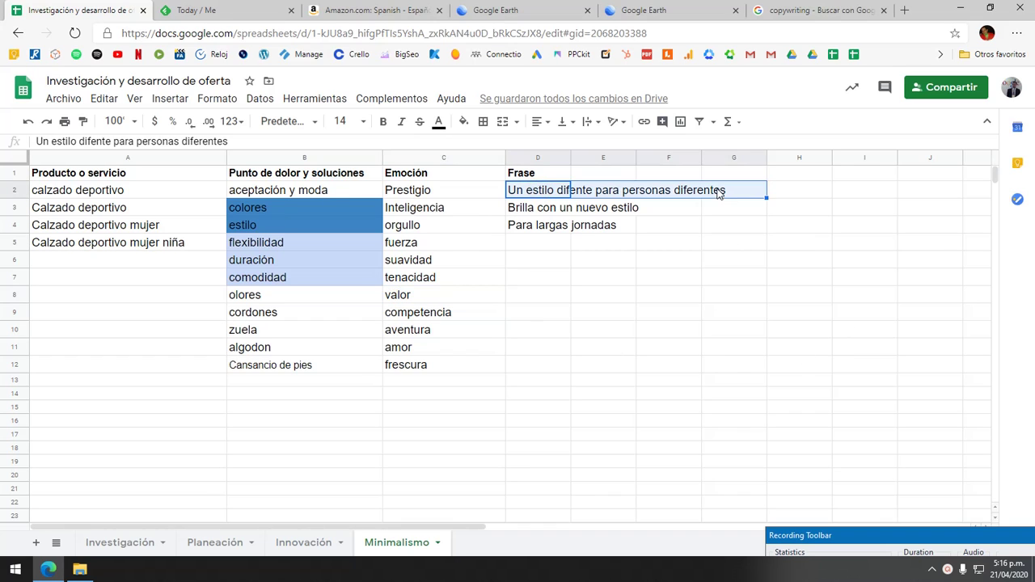
{"action": "left_click", "coordinate": [538, 209]}
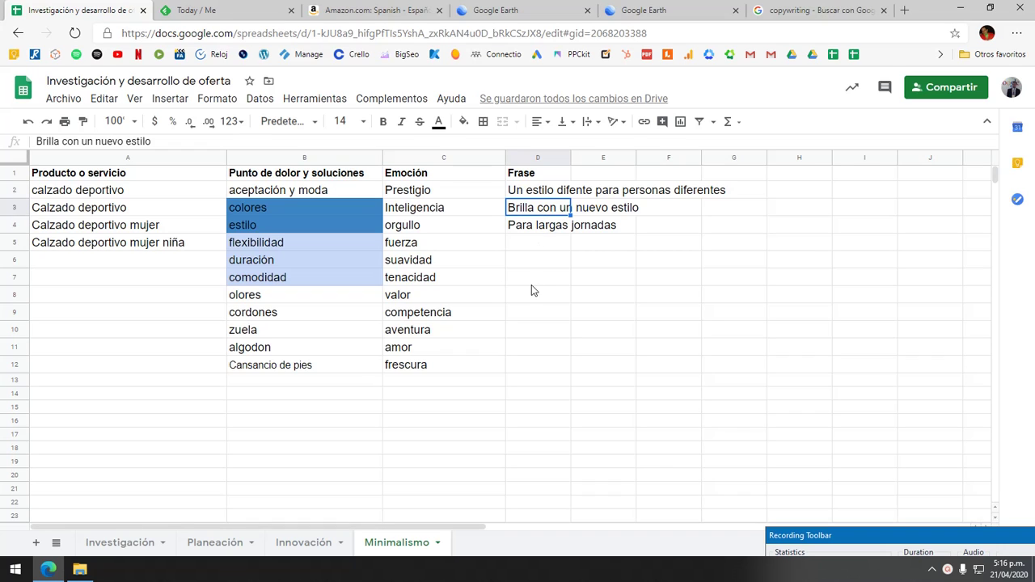
{"action": "left_click", "coordinate": [537, 233]}
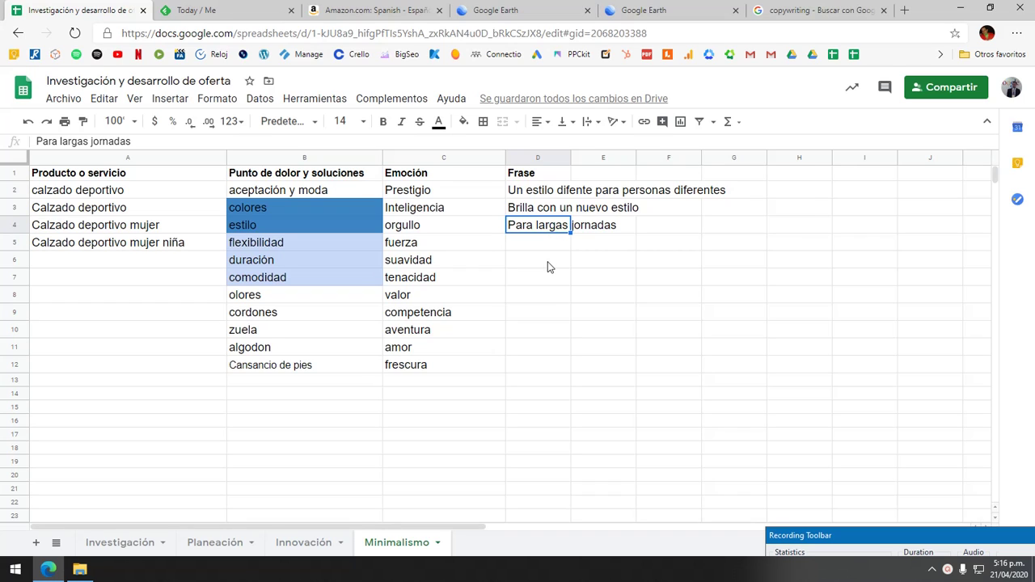
{"action": "left_click", "coordinate": [542, 241]}
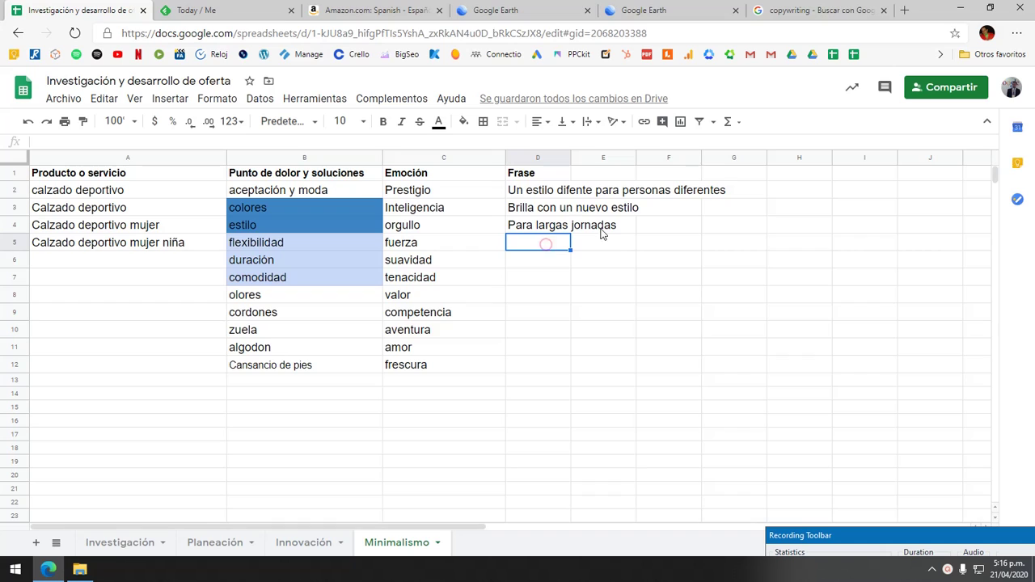
{"action": "left_click", "coordinate": [545, 243]}
{"action": "left_click", "coordinate": [424, 257]}
{"action": "left_click", "coordinate": [545, 238]}
{"action": "type", "text": "Suaves"}
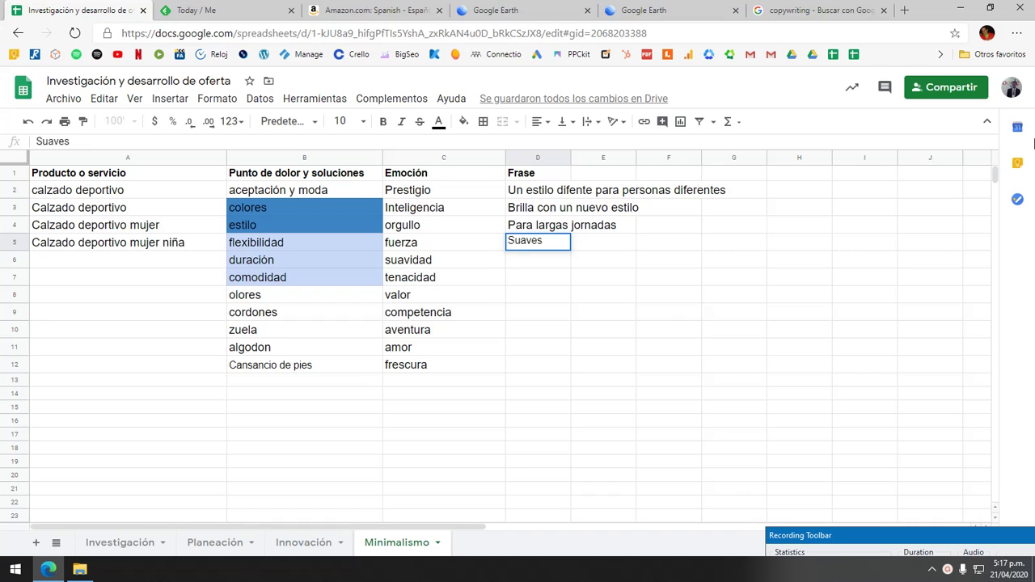
{"action": "type", "text": " como l"}
{"action": "key", "text": "BackSpace"}
{"action": "type", "text": "un"}
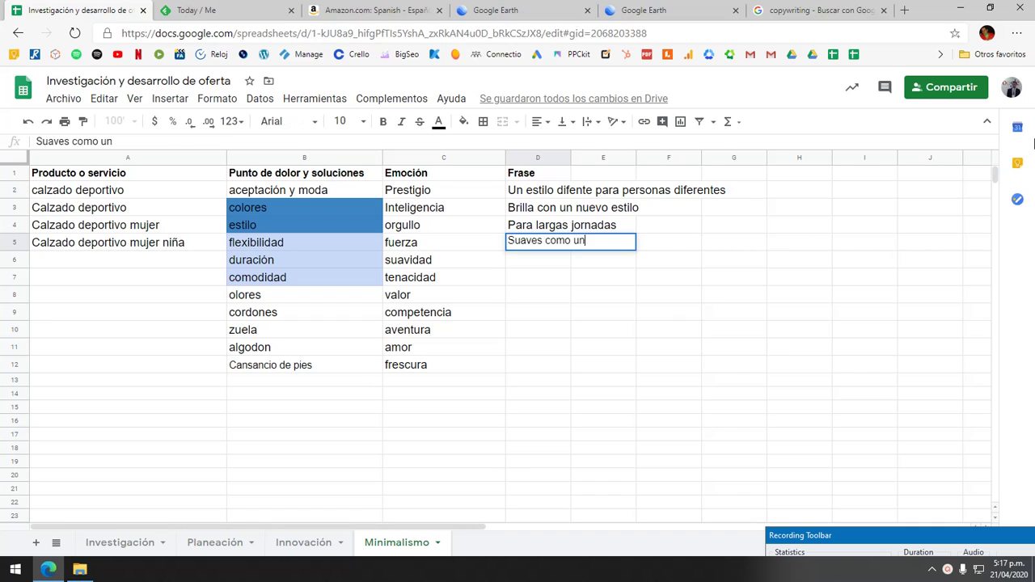
{"action": "type", "text": "Siente"}
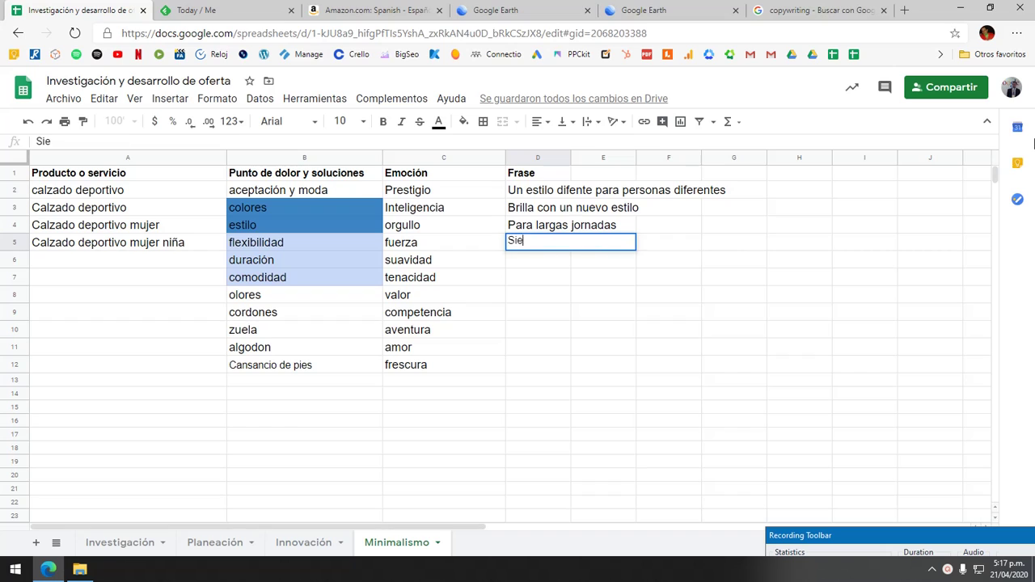
{"action": "key", "text": "BackSpace"}
{"action": "key", "text": "BackSpace"}
{"action": "key", "text": "BackSpace"}
{"action": "key", "text": "BackSpace"}
Enter the phrase "calzado button - sientete como en las nubes" in cell D5 of the Frase column.
{"action": "type", "text": "calzado button - sientete como en las nubes"}
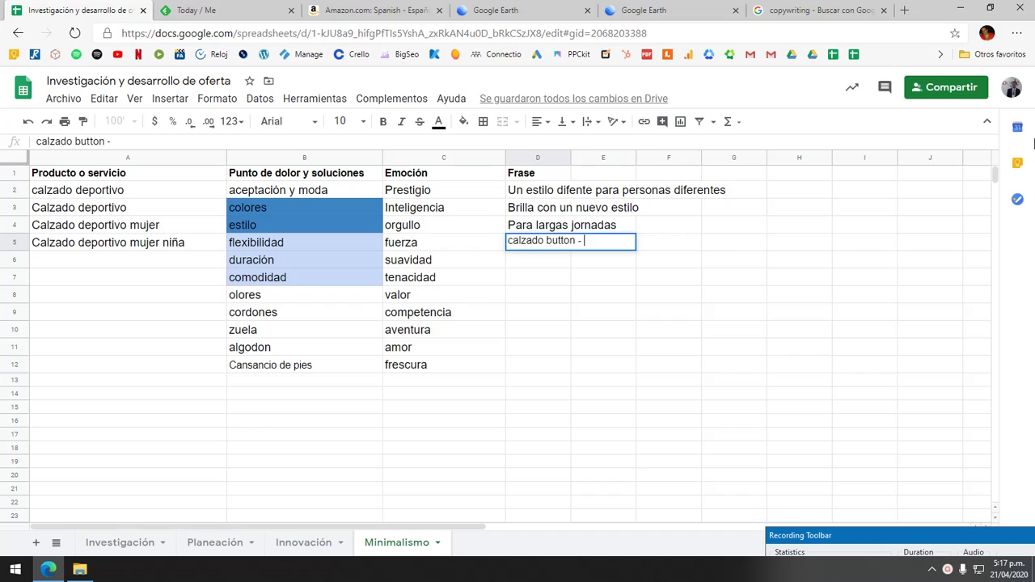
{"action": "type", "text": "sientete como en las nueb"}
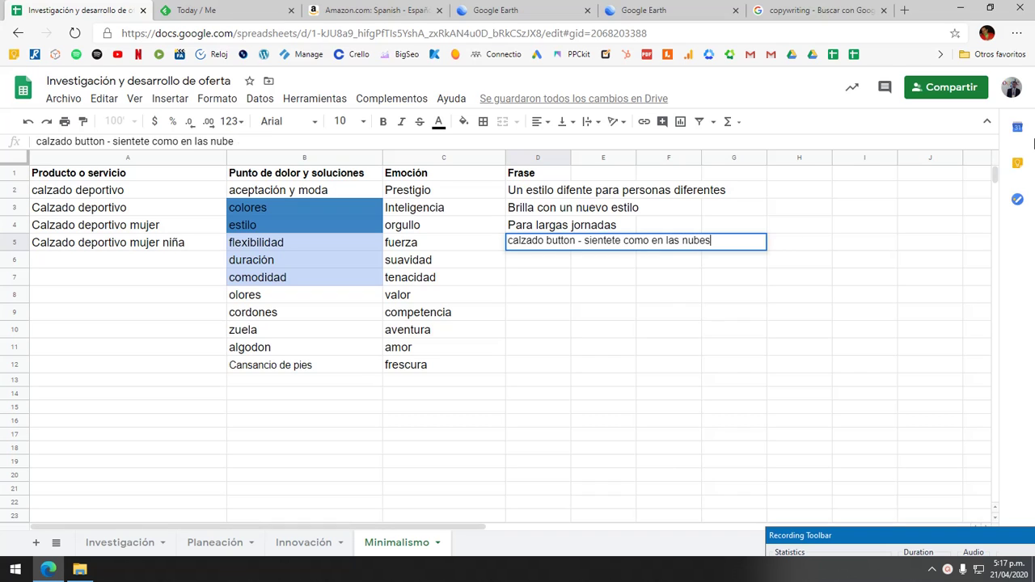
{"action": "key", "text": "Return"}
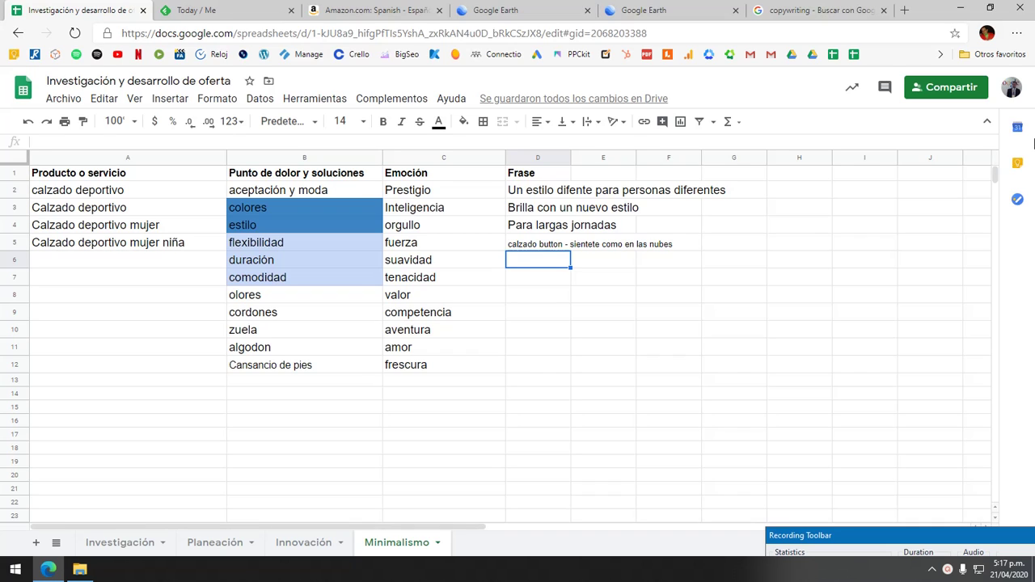
{"action": "type", "text": "Fra"}
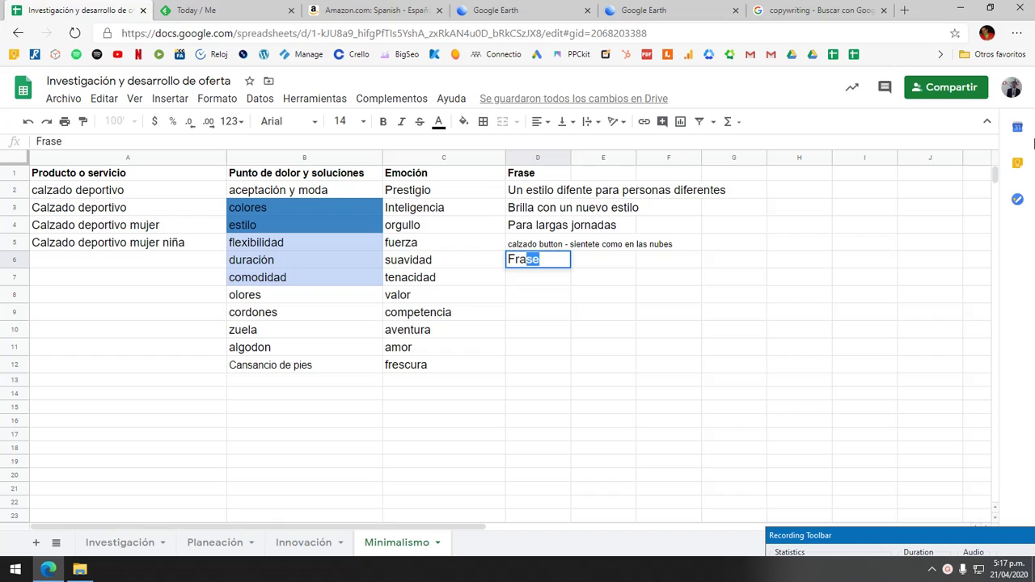
{"action": "key", "text": "BackSpace"}
{"action": "key", "text": "BackSpace"}
{"action": "key", "text": "BackSpace"}
{"action": "key", "text": "BackSpace"}
Enter the phrase "La frescura en tus pies" in cell D6 of the Frase column.
{"action": "type", "text": "La frescu"}
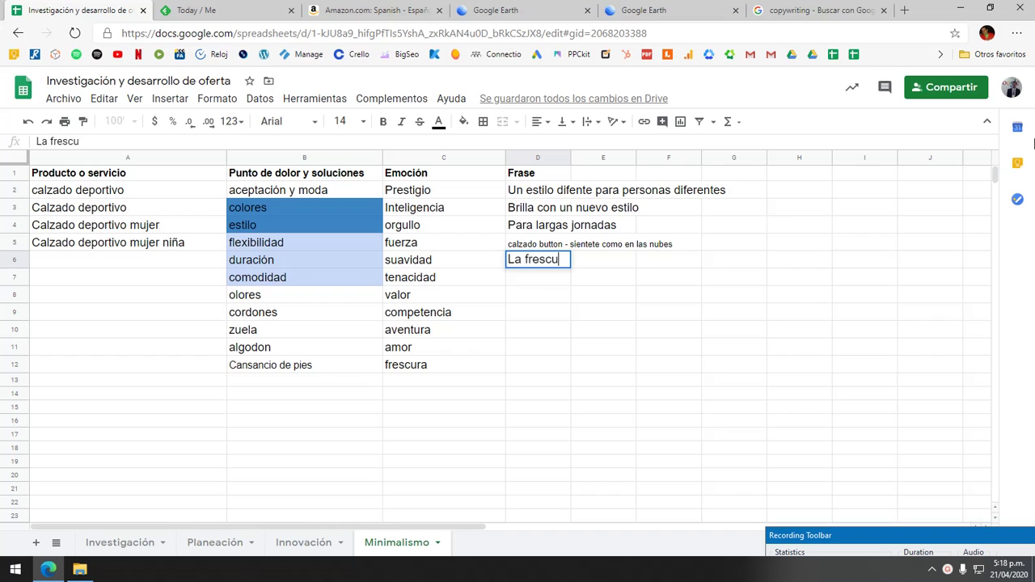
{"action": "type", "text": "ra en tus pies"}
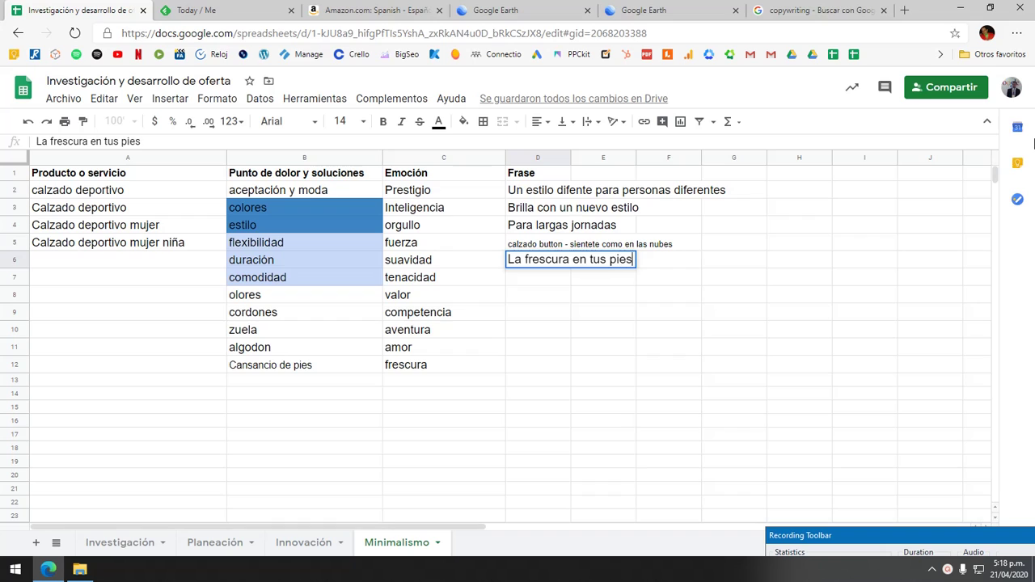
{"action": "key", "text": "Return"}
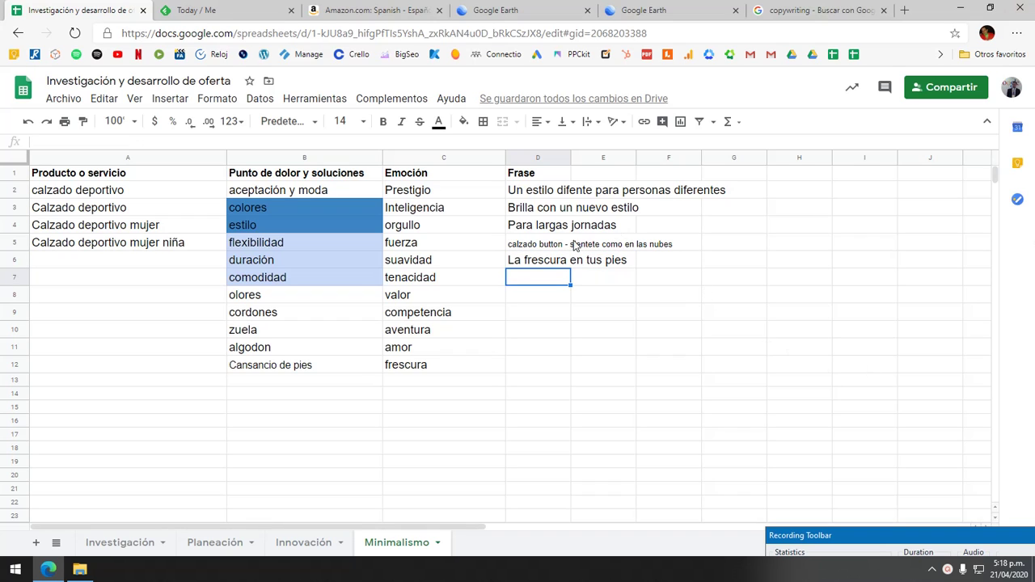
Reread the cloud-comfort phrase in D5 and the freshness phrase in D6.
{"action": "left_click", "coordinate": [560, 249]}
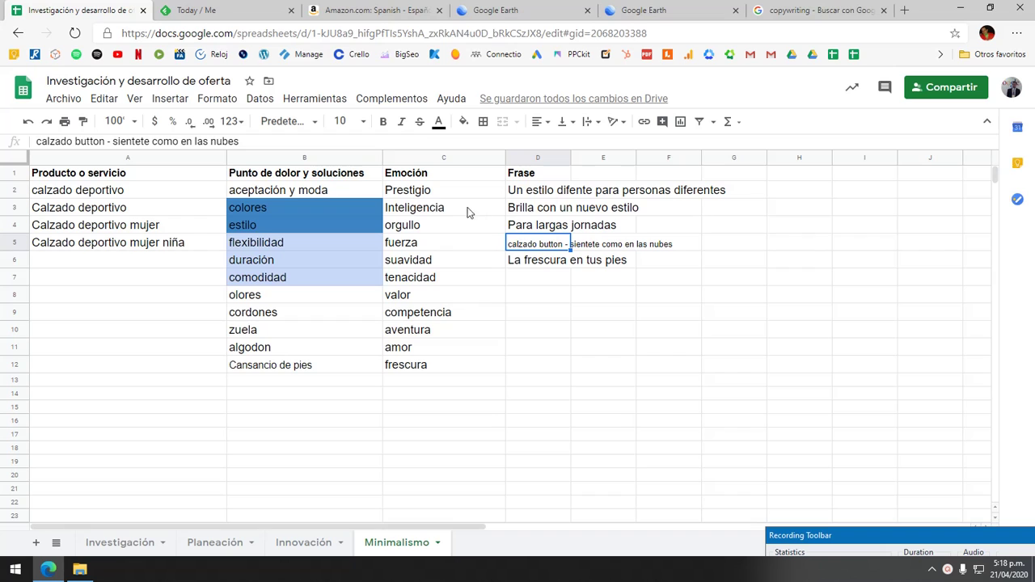
{"action": "left_click", "coordinate": [546, 263]}
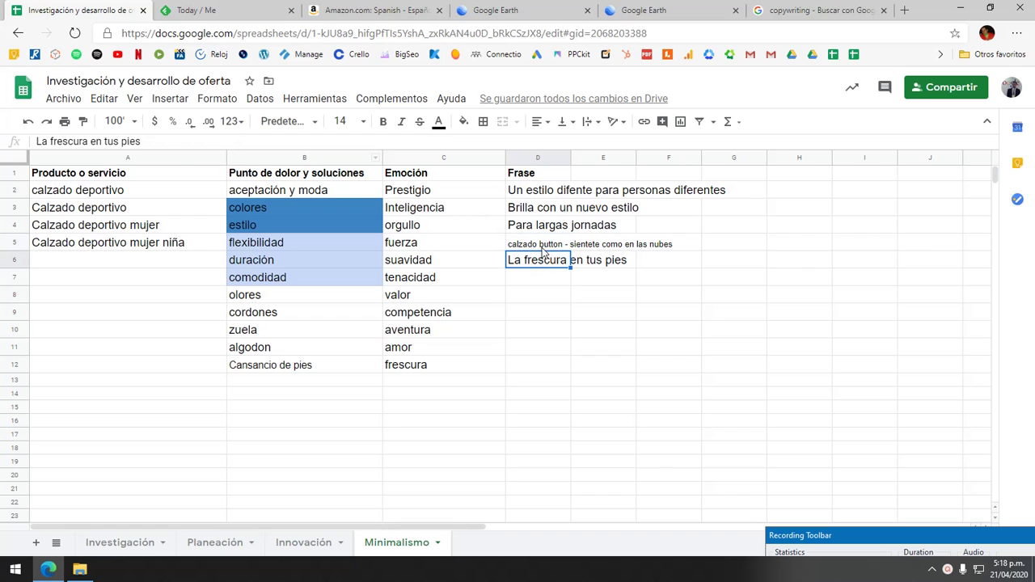
{"action": "left_click", "coordinate": [542, 246]}
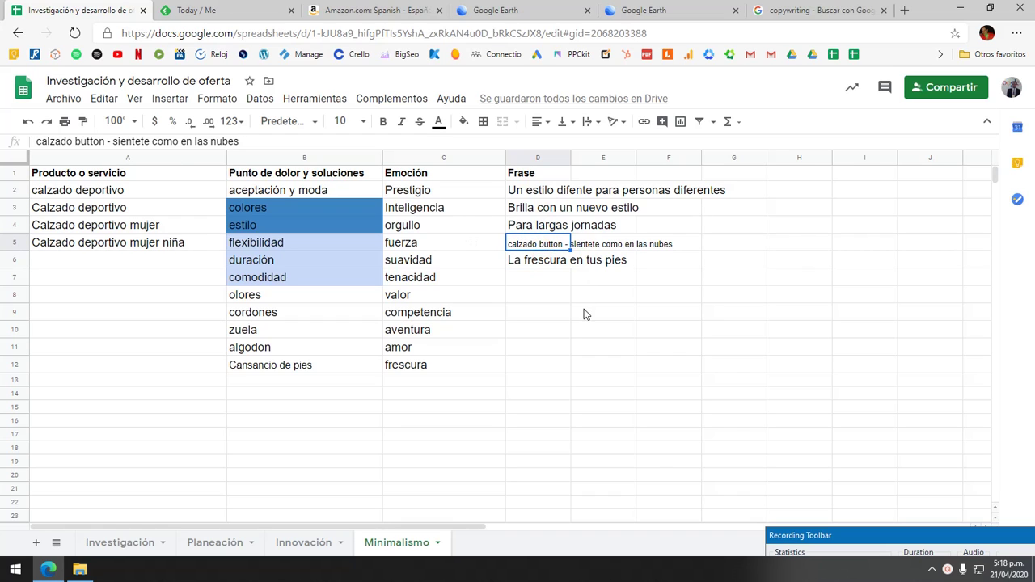
Revisit the Feedly Today list and skim the Amazon self-help book titles for wording inspiration.
{"action": "left_click", "coordinate": [226, 9]}
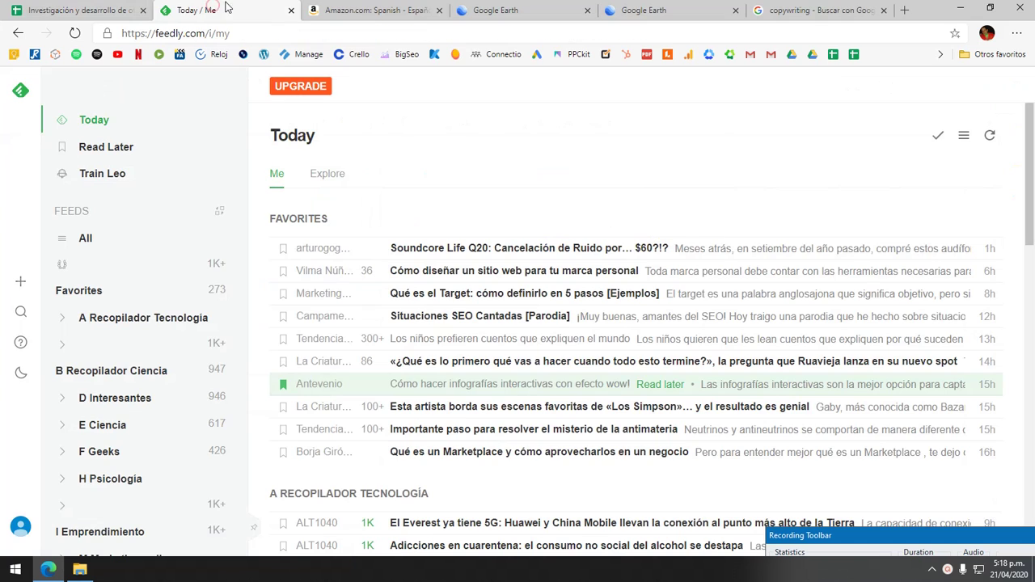
{"action": "left_click", "coordinate": [372, 10]}
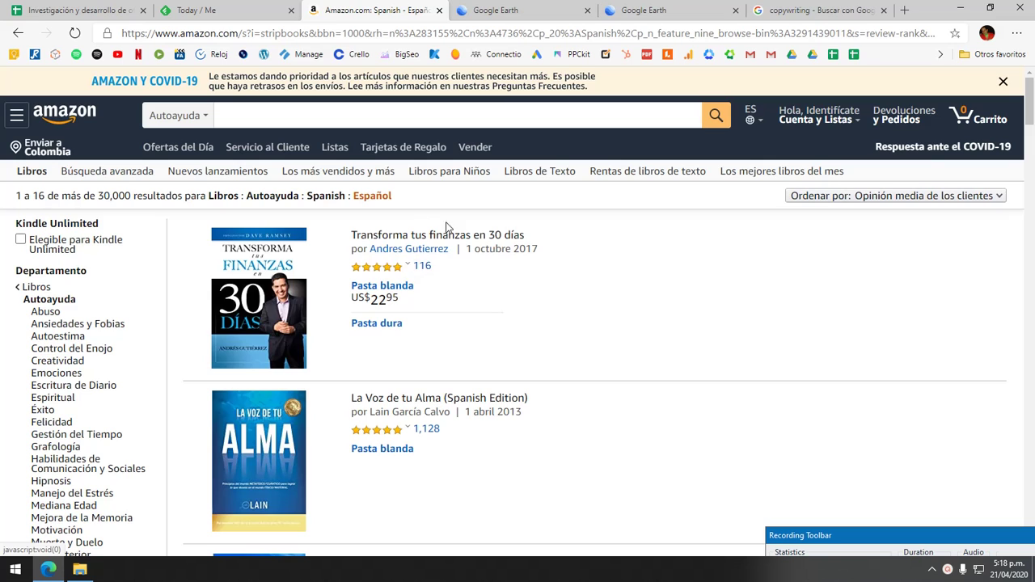
{"action": "scroll", "coordinate": [494, 409], "scroll_direction": "down", "scroll_amount": 9}
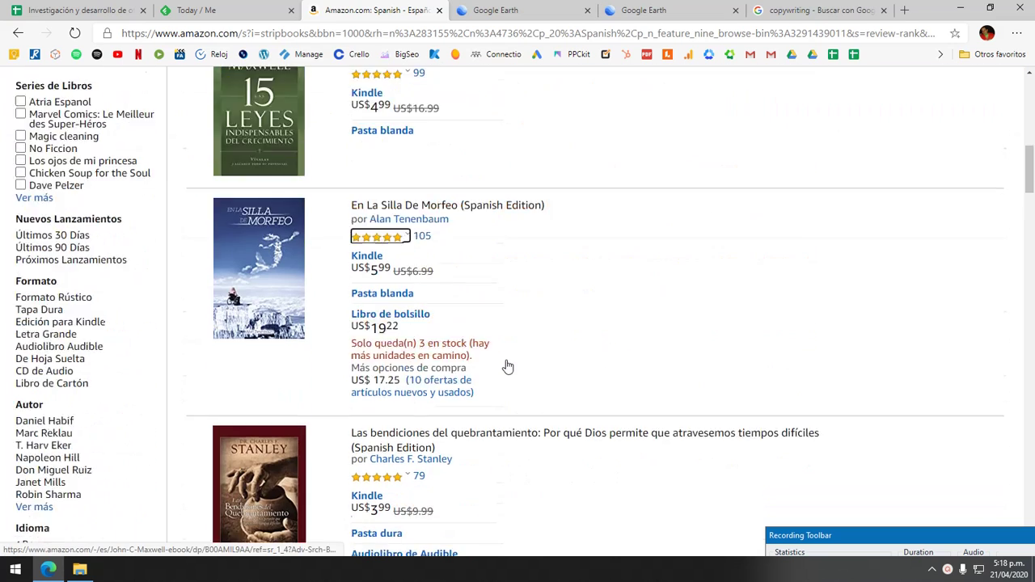
Open the neuromarketingytecnologia.com article on 1000 digital marketing tools in place of the copywriting search results.
{"action": "scroll", "coordinate": [508, 368], "scroll_direction": "down", "scroll_amount": 1}
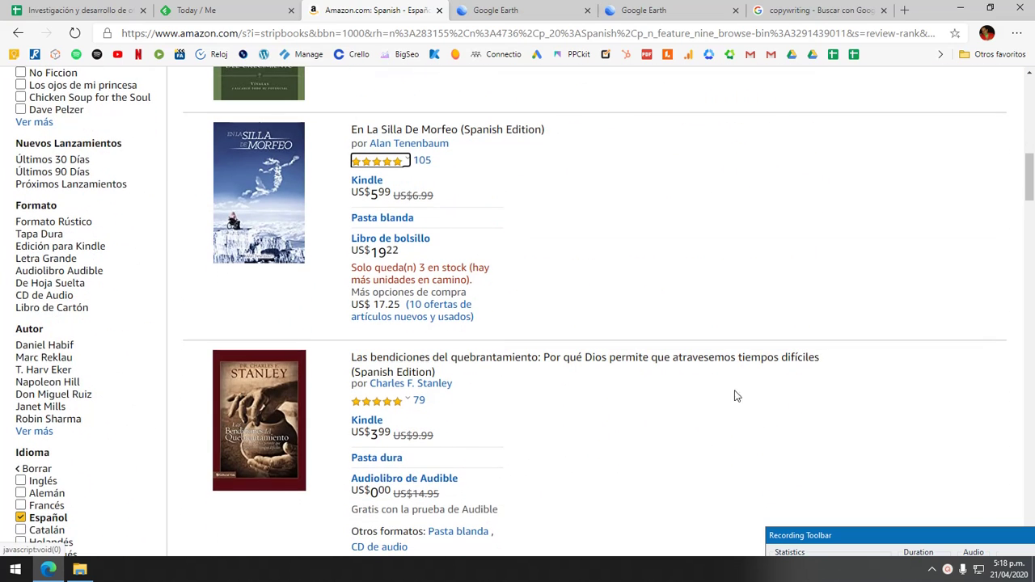
{"action": "left_click", "coordinate": [814, 6]}
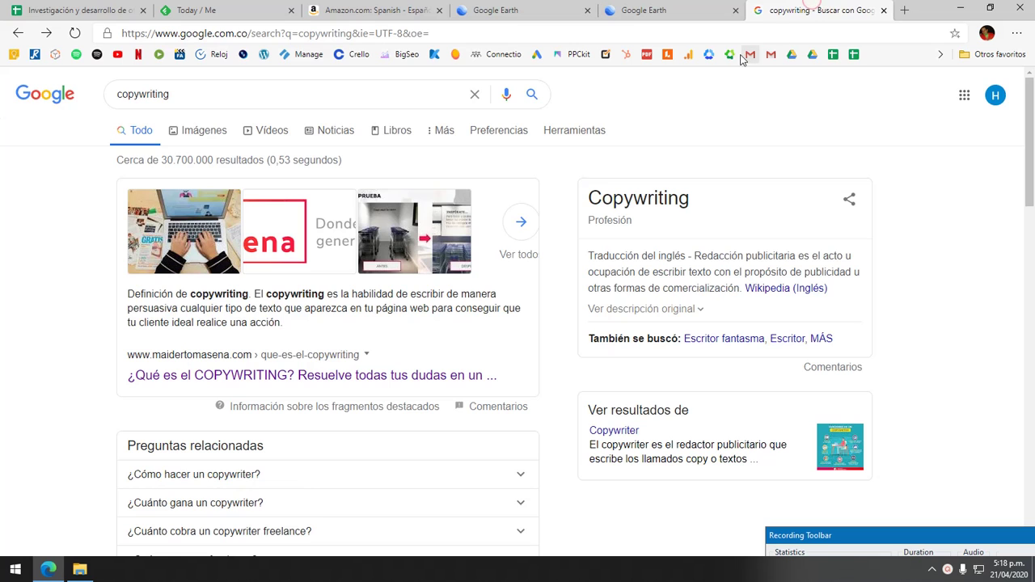
{"action": "left_click", "coordinate": [450, 33]}
{"action": "type", "text": "1000"}
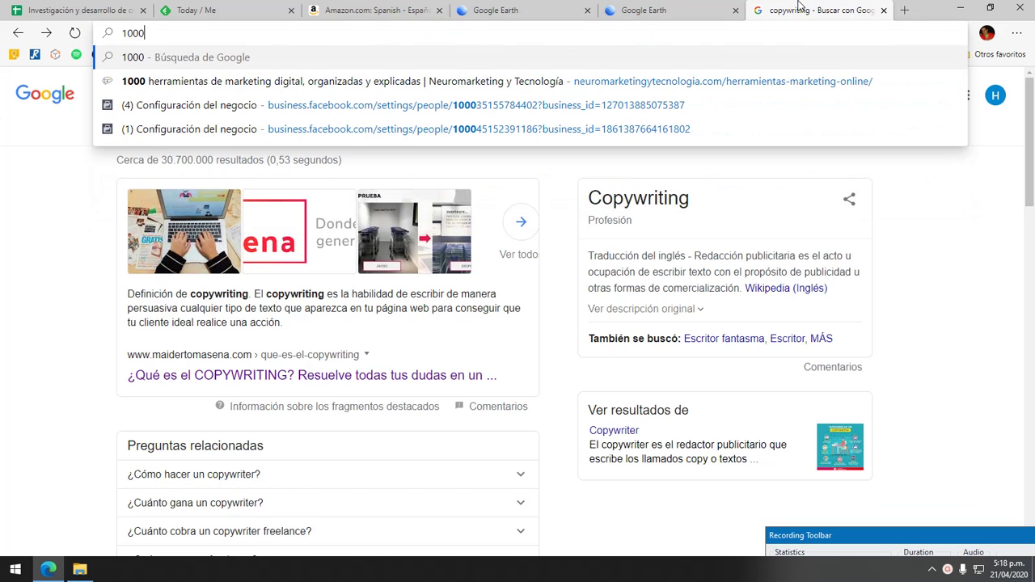
{"action": "key", "text": "Down"}
{"action": "key", "text": "Return"}
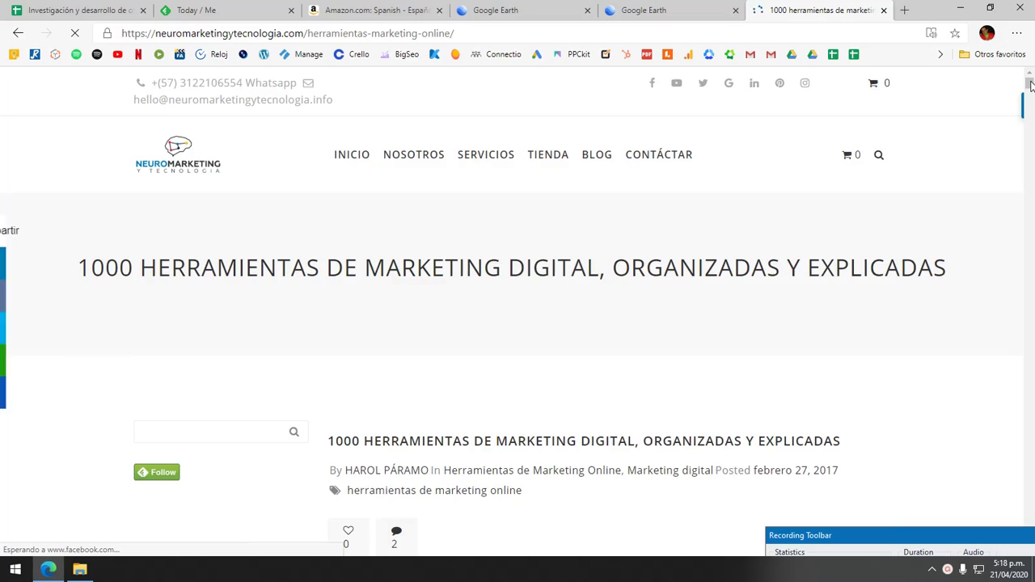
Find the article's Footprints section and copy the "intitle" search operator from it.
{"action": "left_click_drag", "start_coordinate": [1029, 101], "coordinate": [1006, 507]}
{"action": "scroll", "coordinate": [716, 337], "scroll_direction": "down", "scroll_amount": 2}
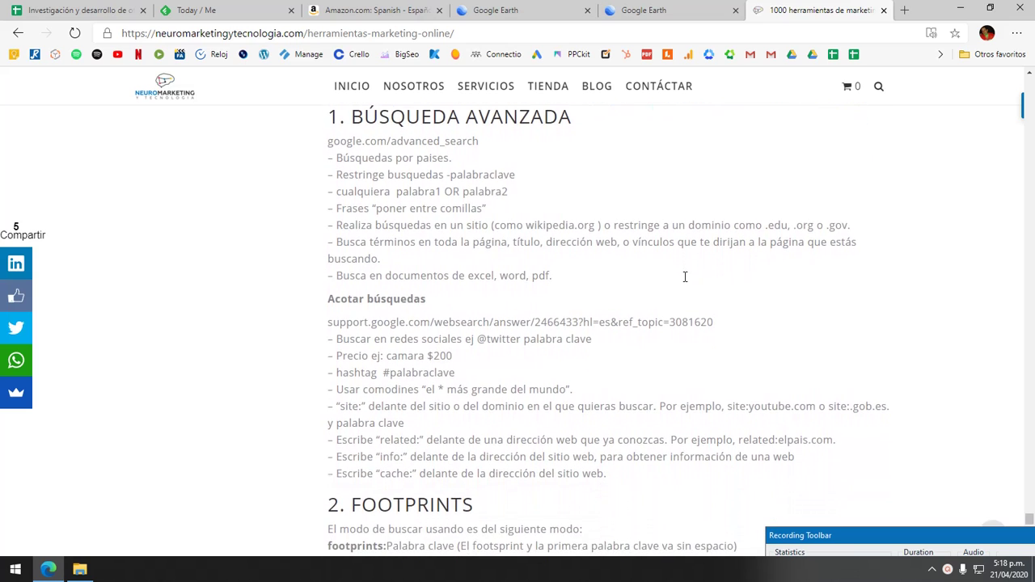
{"action": "scroll", "coordinate": [686, 283], "scroll_direction": "down", "scroll_amount": 1}
{"action": "scroll", "coordinate": [684, 282], "scroll_direction": "down", "scroll_amount": 2}
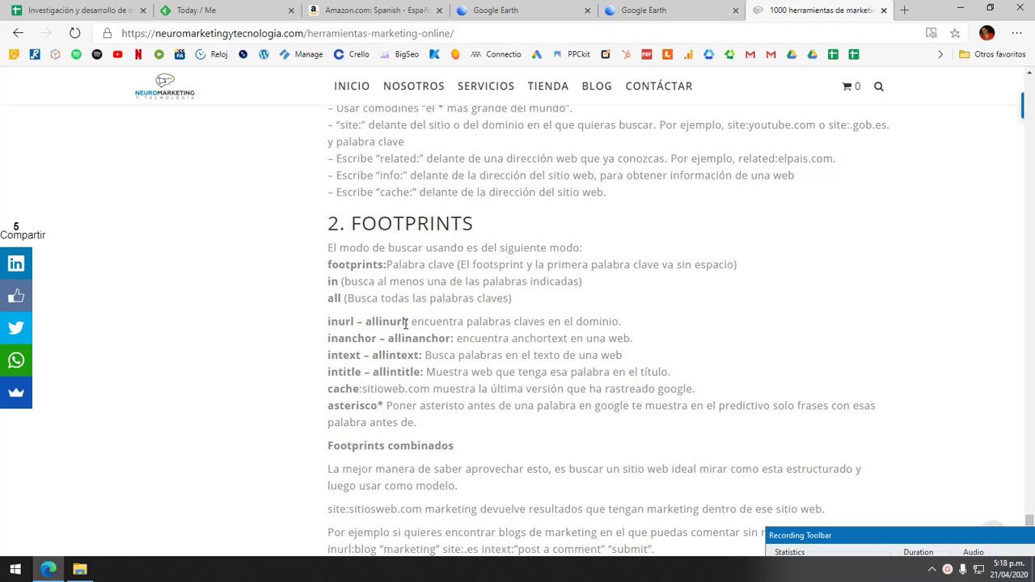
{"action": "double_click", "coordinate": [355, 373]}
{"action": "right_click", "coordinate": [348, 374]}
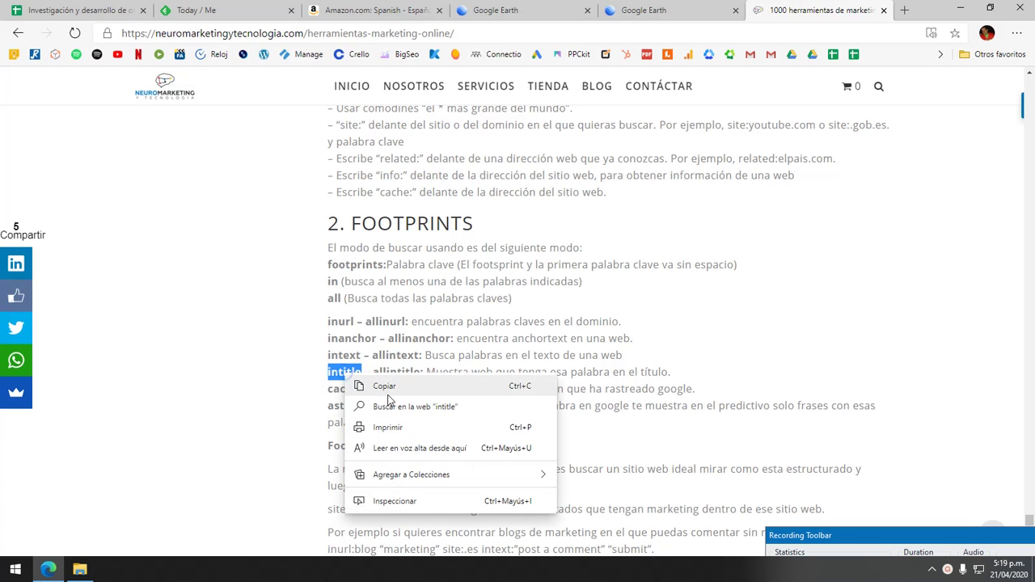
{"action": "left_click", "coordinate": [393, 385]}
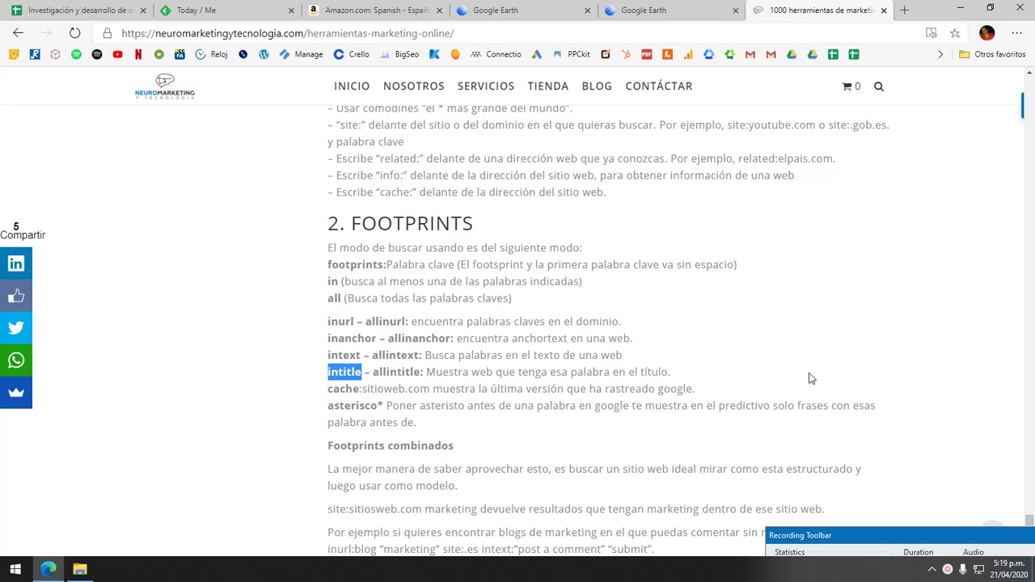
{"action": "scroll", "coordinate": [809, 379], "scroll_direction": "down", "scroll_amount": 1}
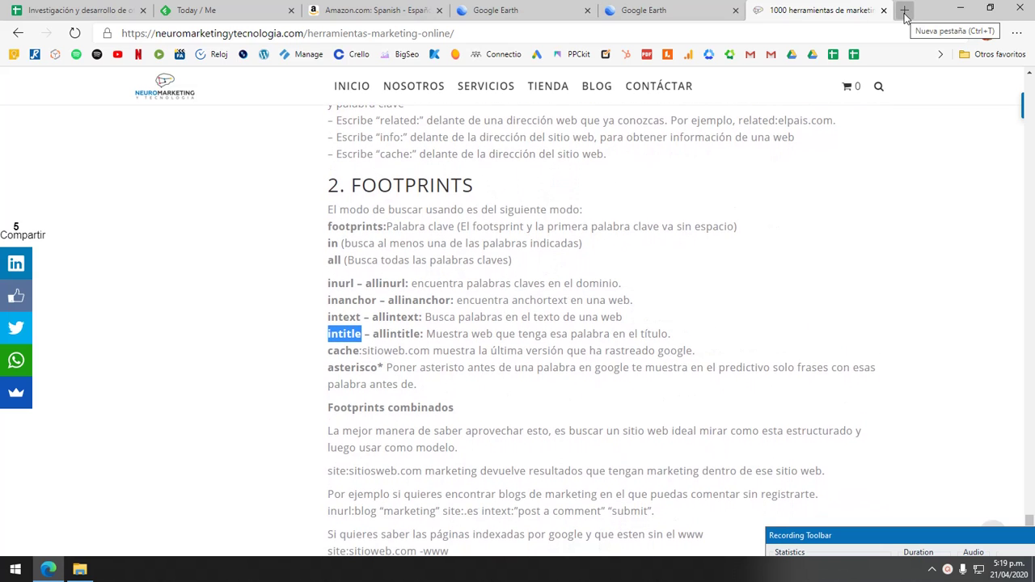
Search Google in a new tab for "intitle: zapatos" and skim the results page.
{"action": "left_click", "coordinate": [905, 12]}
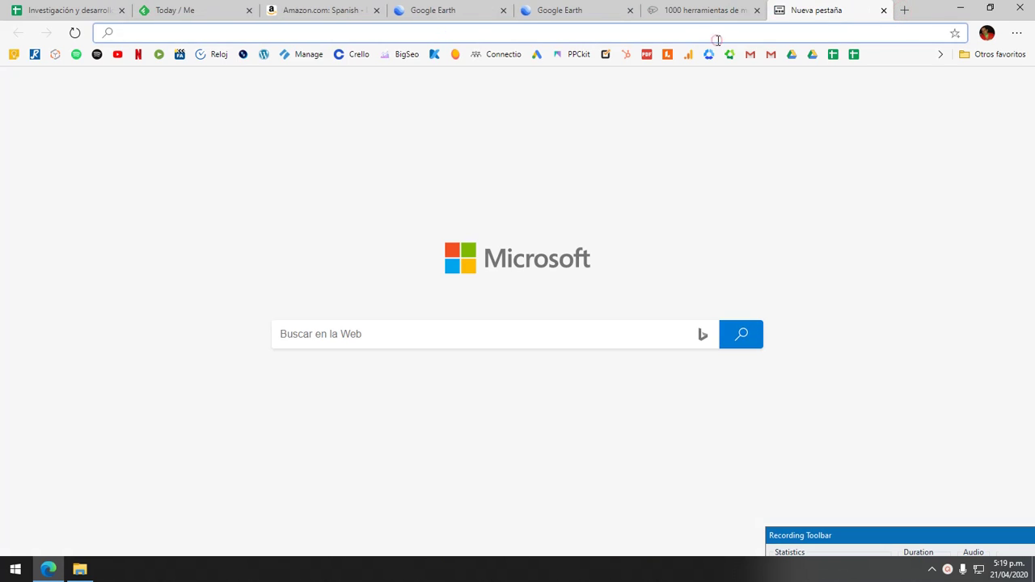
{"action": "type", "text": "intitle"}
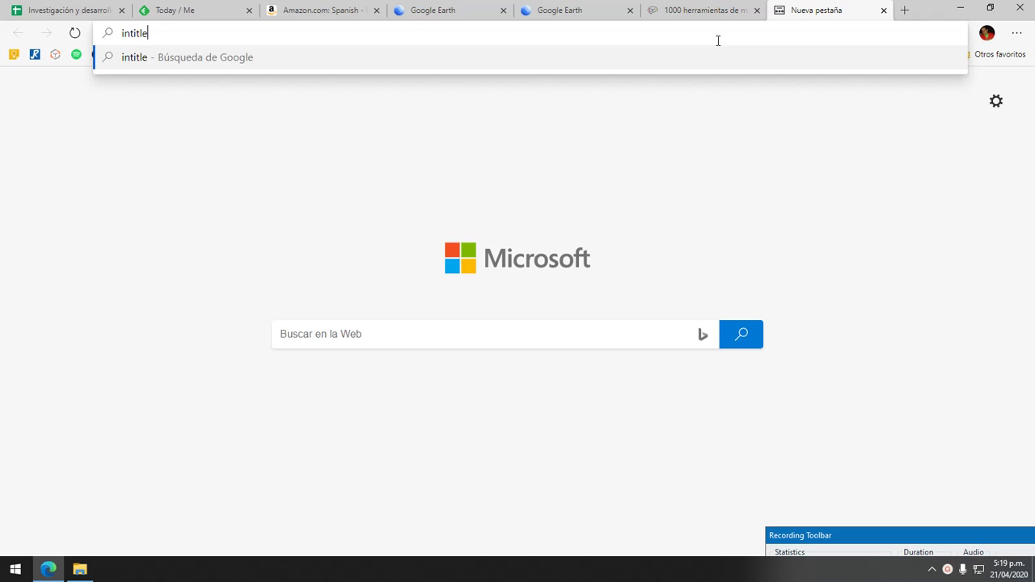
{"action": "type", "text": ": zapatos"}
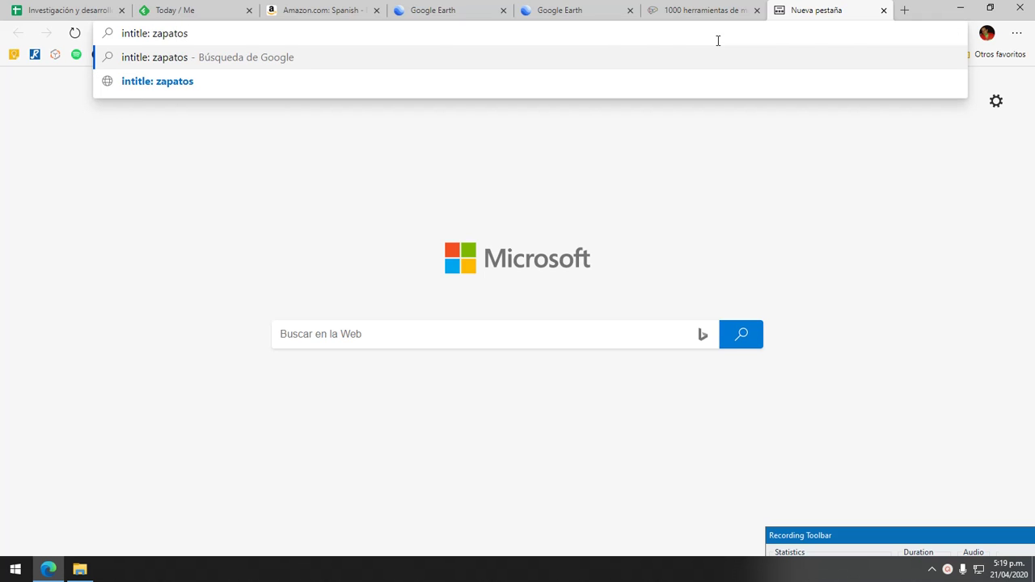
{"action": "key", "text": "Return"}
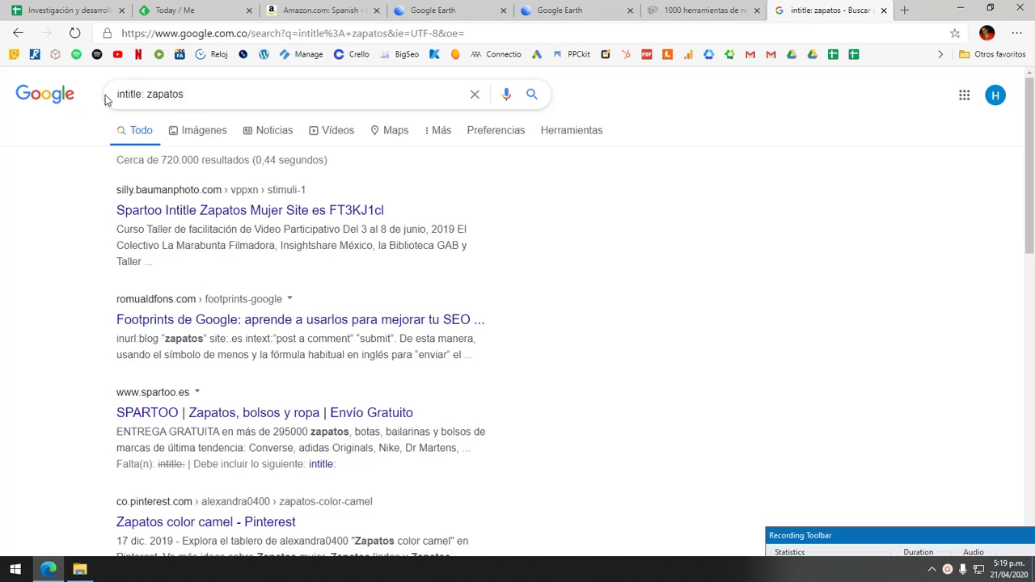
{"action": "scroll", "coordinate": [583, 328], "scroll_direction": "down", "scroll_amount": 6}
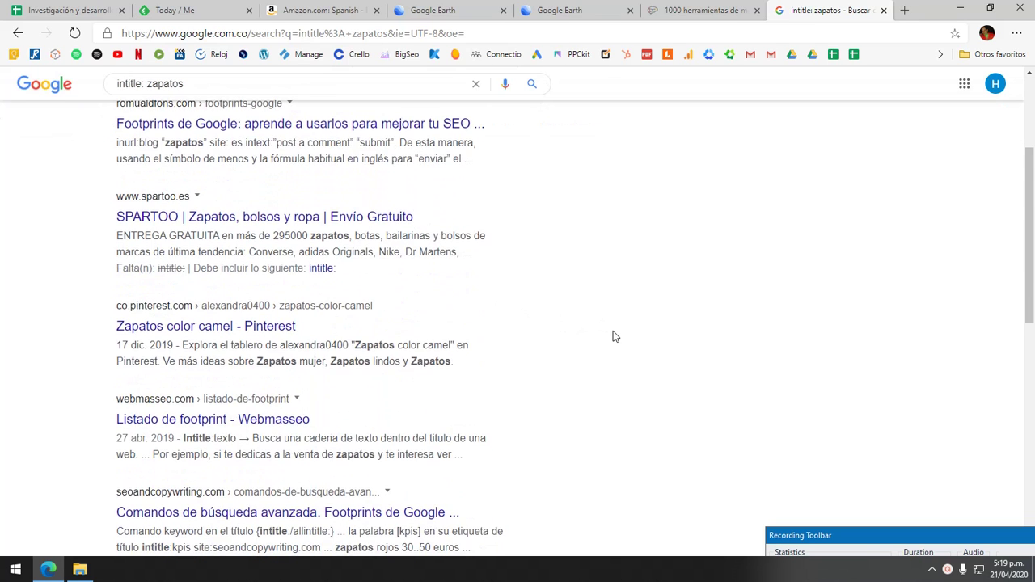
{"action": "scroll", "coordinate": [613, 336], "scroll_direction": "down", "scroll_amount": 3}
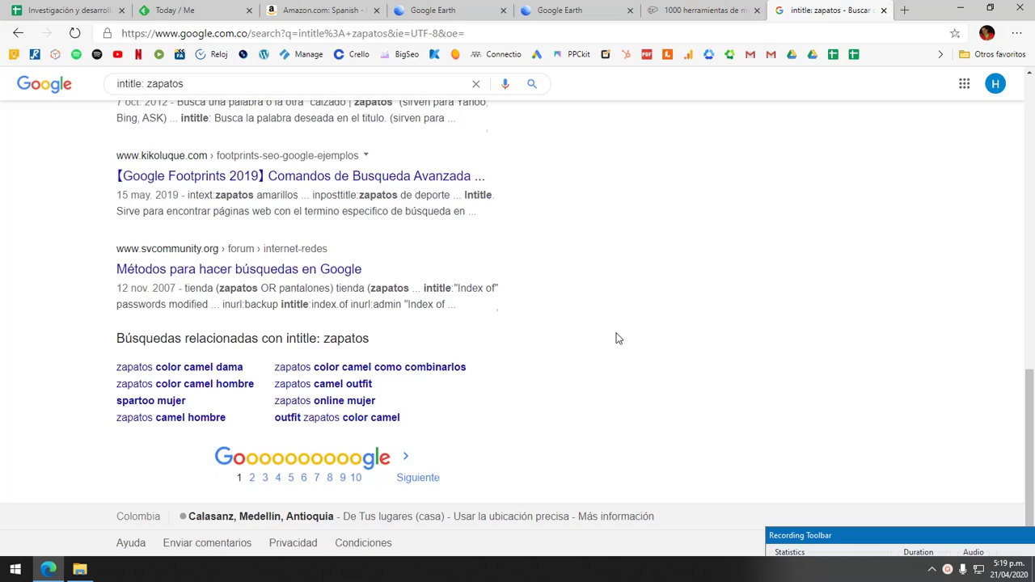
{"action": "scroll", "coordinate": [618, 338], "scroll_direction": "up", "scroll_amount": 10}
Copy "site:sitioweb.com" from the combined footprints examples and put it in the Google search box in place of the query.
{"action": "left_click", "coordinate": [697, 9]}
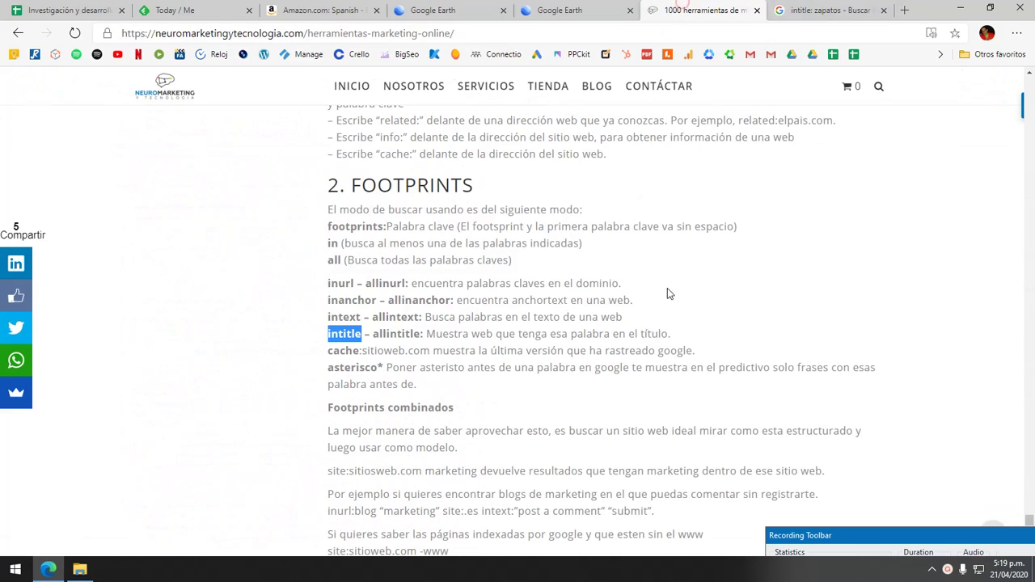
{"action": "scroll", "coordinate": [703, 309], "scroll_direction": "down", "scroll_amount": 1}
{"action": "scroll", "coordinate": [703, 309], "scroll_direction": "up", "scroll_amount": 1}
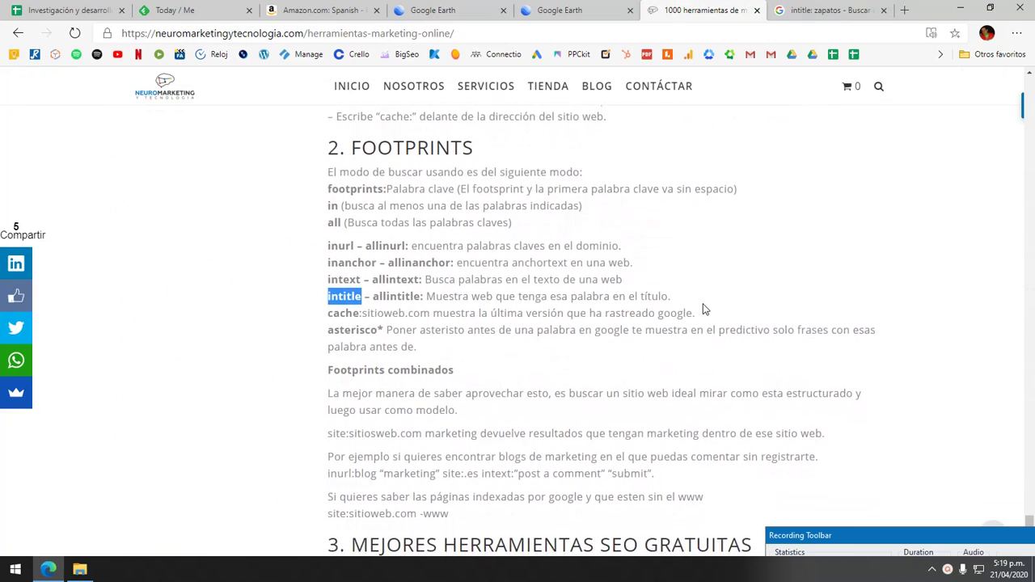
{"action": "scroll", "coordinate": [703, 309], "scroll_direction": "down", "scroll_amount": 3}
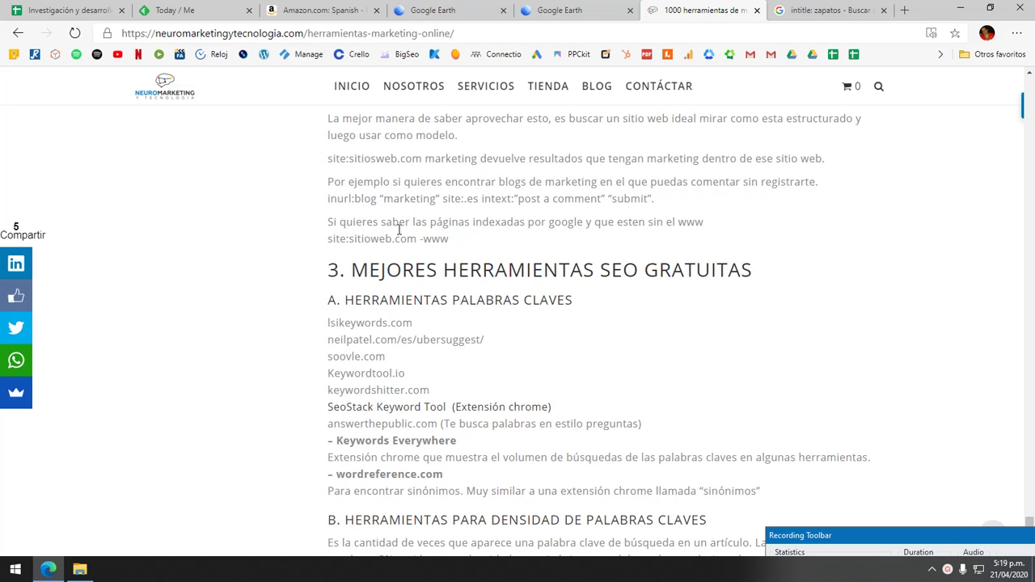
{"action": "scroll", "coordinate": [483, 226], "scroll_direction": "up", "scroll_amount": 2}
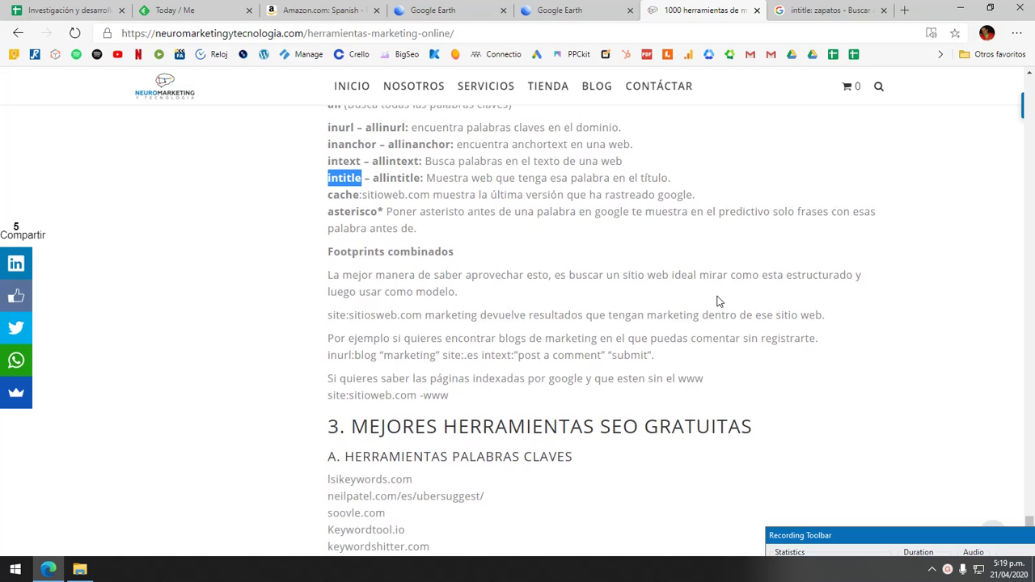
{"action": "double_click", "coordinate": [414, 396]}
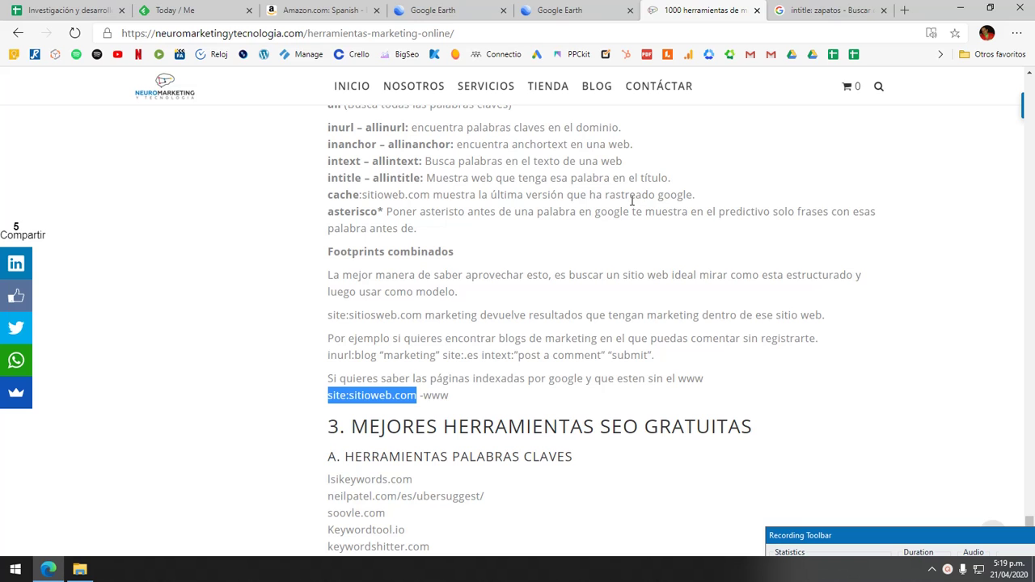
{"action": "left_click", "coordinate": [829, 9]}
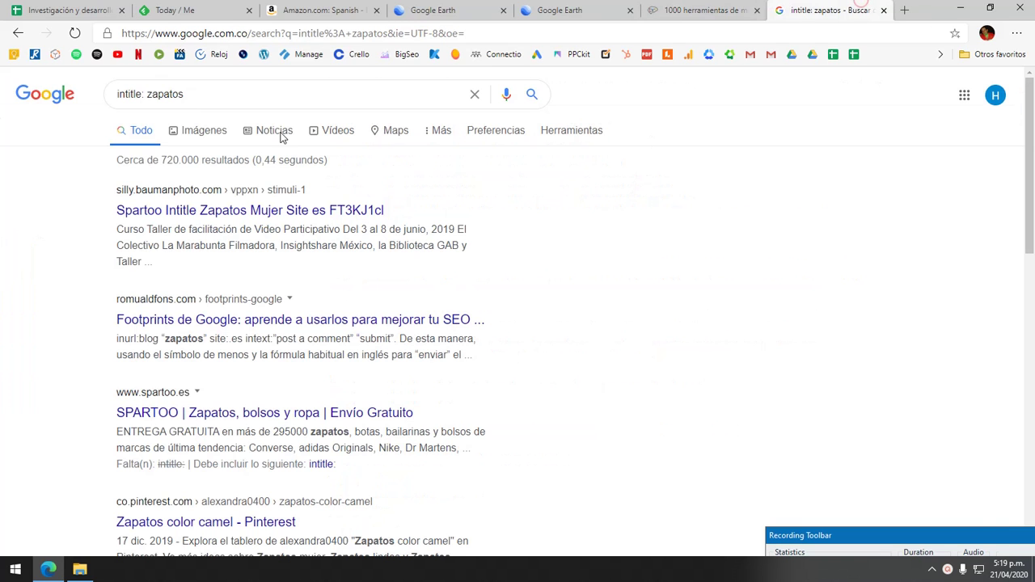
{"action": "triple_click", "coordinate": [217, 96]}
{"action": "key", "text": "ctrl+v"}
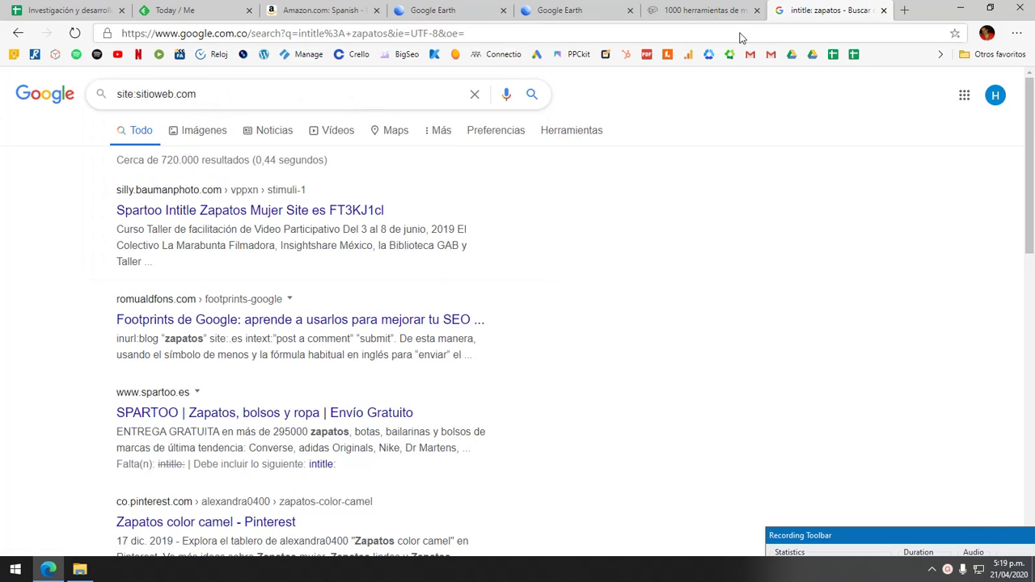
Find the article's section on viral content sites for post inspiration and copy "buzzfeed.com" from its list.
{"action": "left_click", "coordinate": [691, 8]}
{"action": "scroll", "coordinate": [596, 378], "scroll_direction": "down", "scroll_amount": 1}
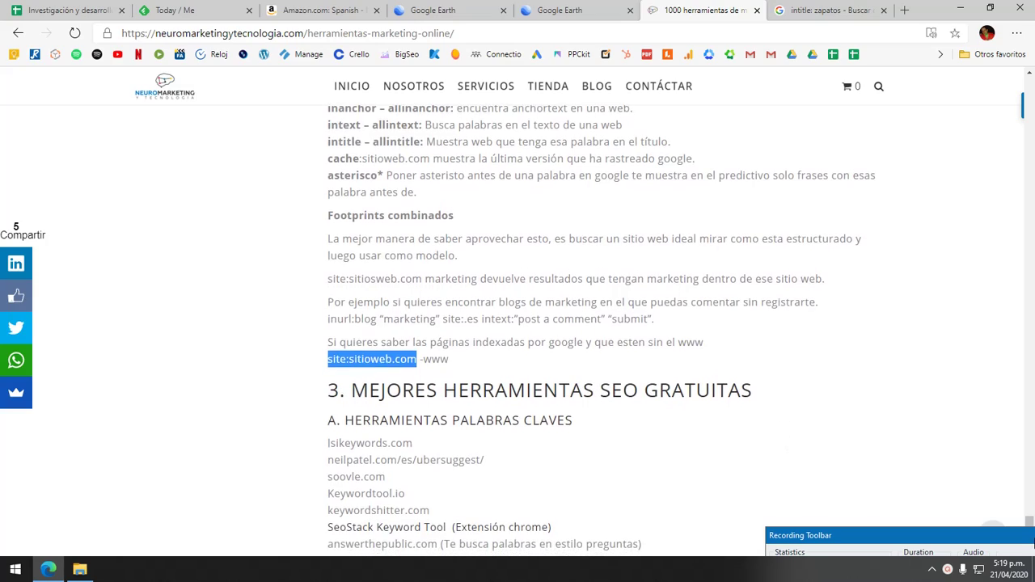
{"action": "left_click", "coordinate": [907, 543]}
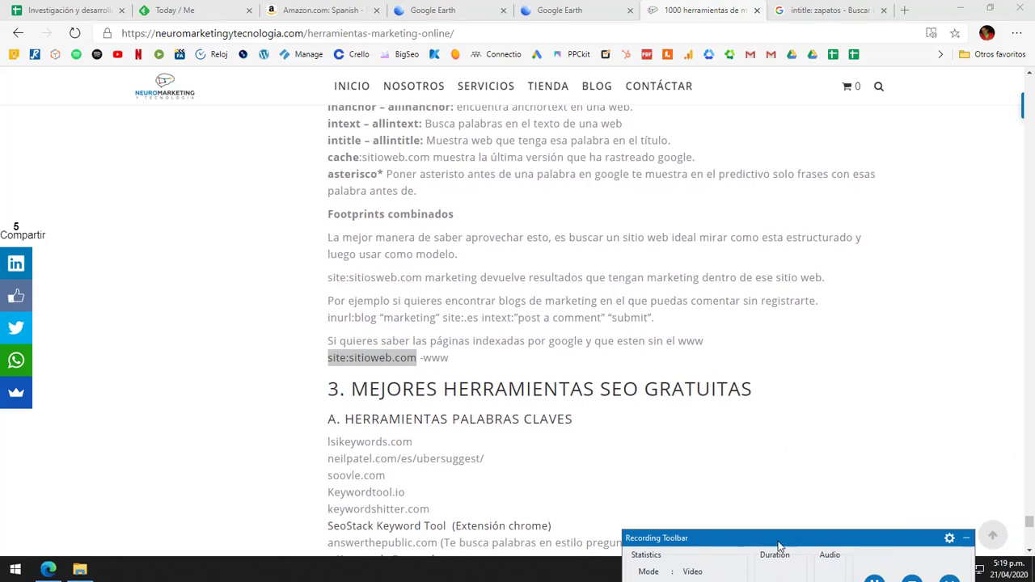
{"action": "left_click_drag", "start_coordinate": [1030, 553], "coordinate": [1030, 553]}
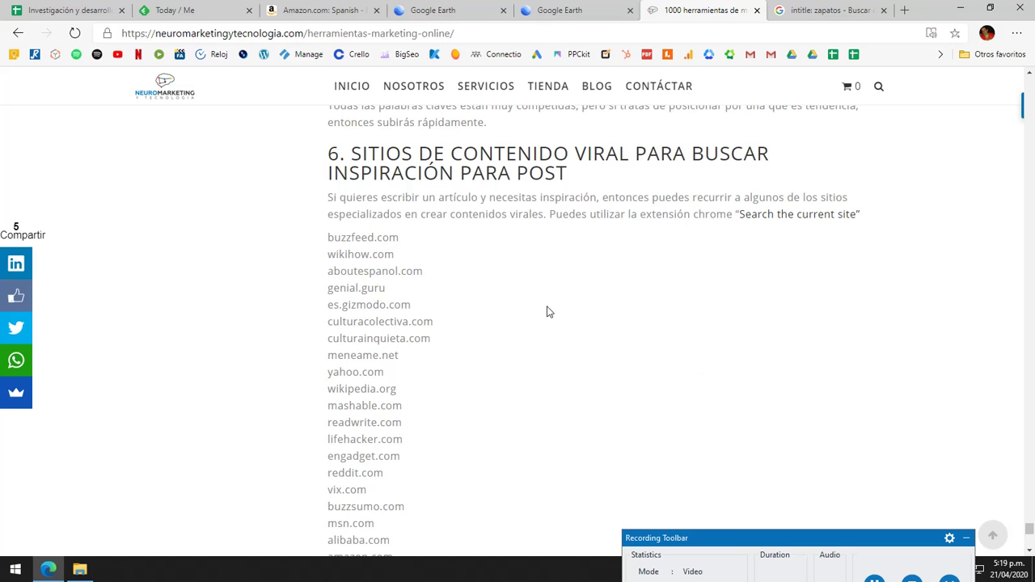
{"action": "left_click_drag", "start_coordinate": [400, 239], "coordinate": [327, 239]}
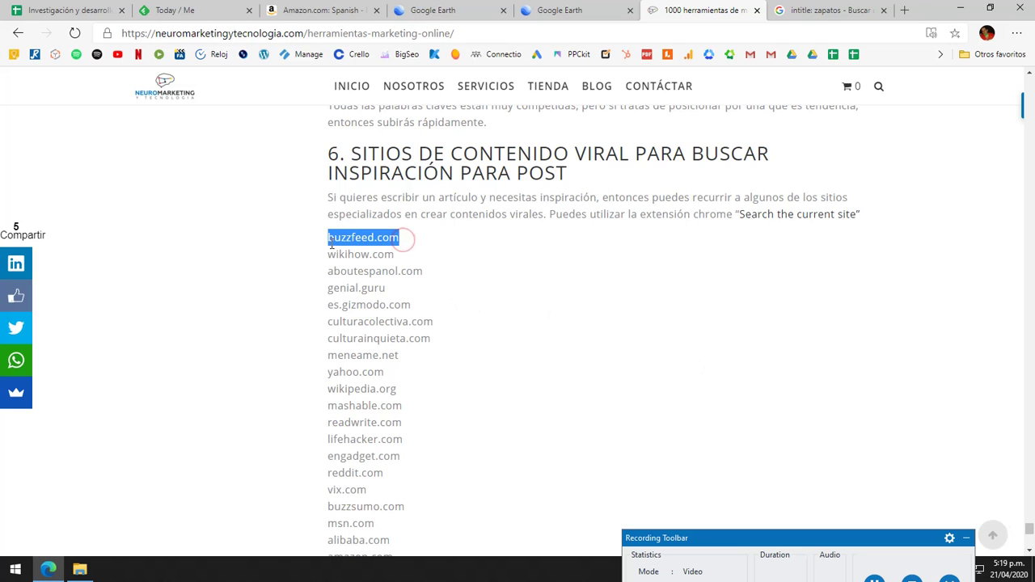
Search Google for "site:buzzfeed.com zapatos" and skim the BuzzFeed shoe headlines for phrase ideas.
{"action": "left_click", "coordinate": [805, 10]}
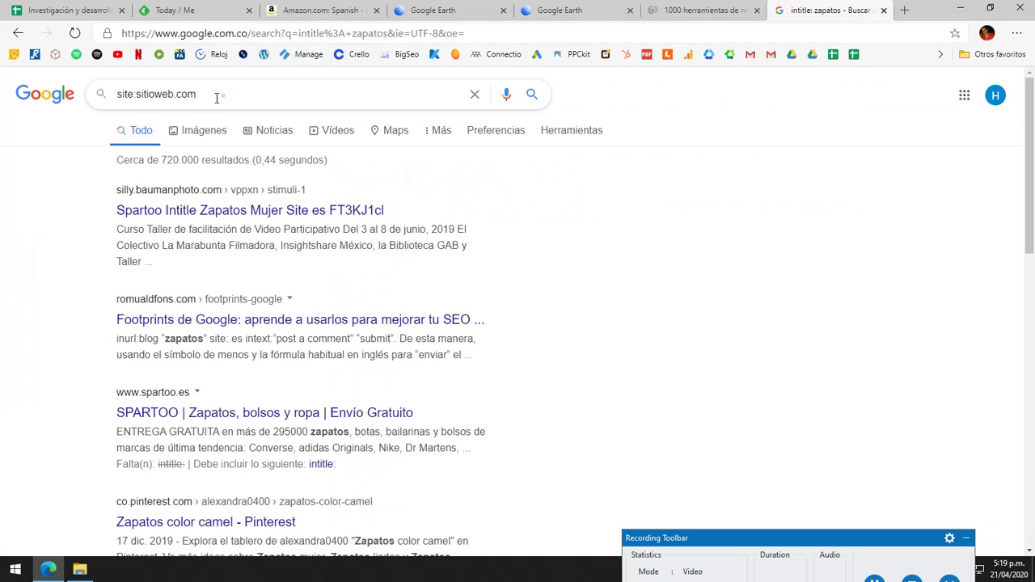
{"action": "left_click_drag", "start_coordinate": [223, 94], "coordinate": [138, 97]}
{"action": "key", "text": "ctrl+v"}
{"action": "type", "text": "zapato"}
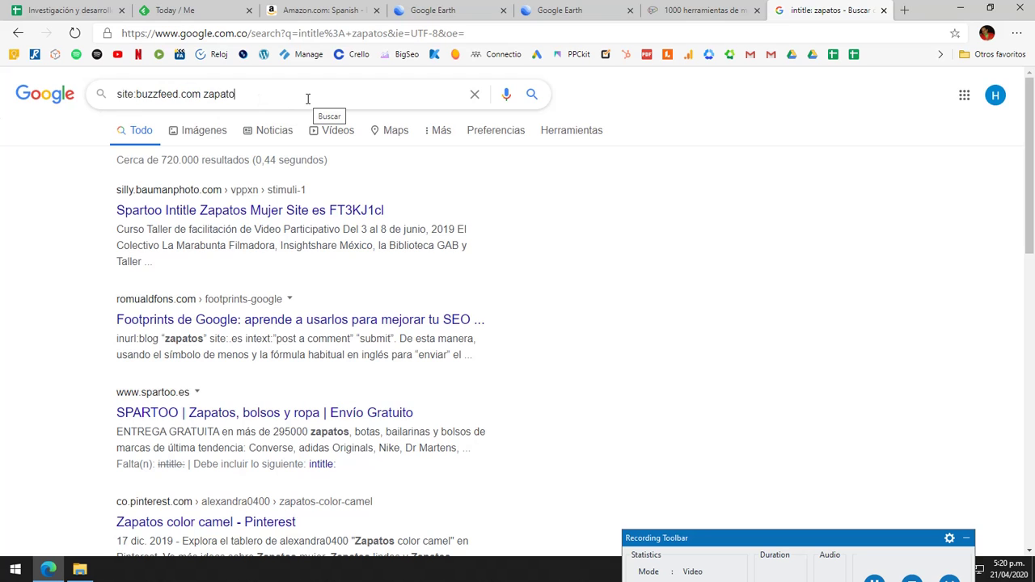
{"action": "type", "text": "s"}
{"action": "key", "text": "Return"}
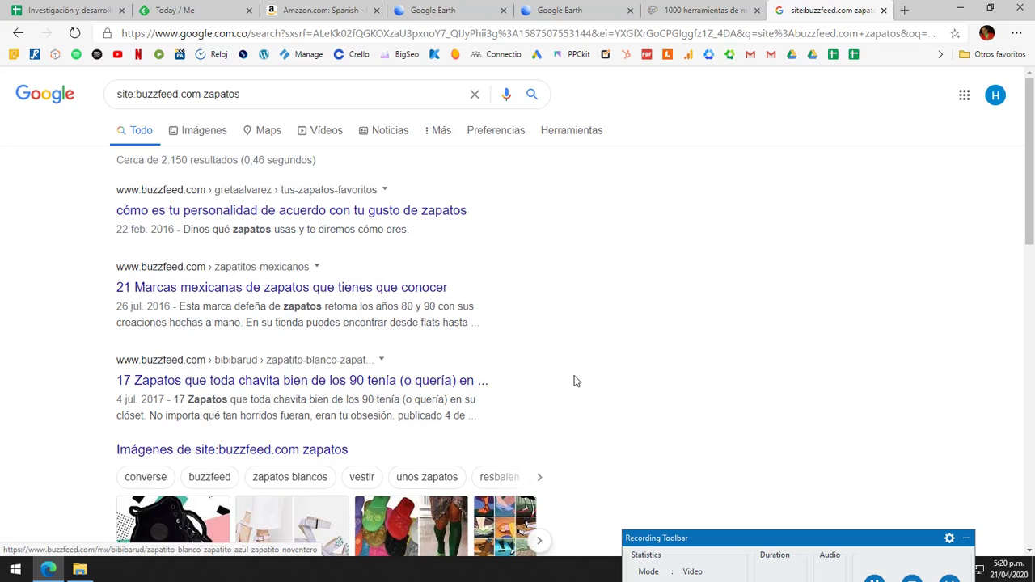
{"action": "scroll", "coordinate": [577, 375], "scroll_direction": "down", "scroll_amount": 1}
{"action": "scroll", "coordinate": [576, 375], "scroll_direction": "down", "scroll_amount": 4}
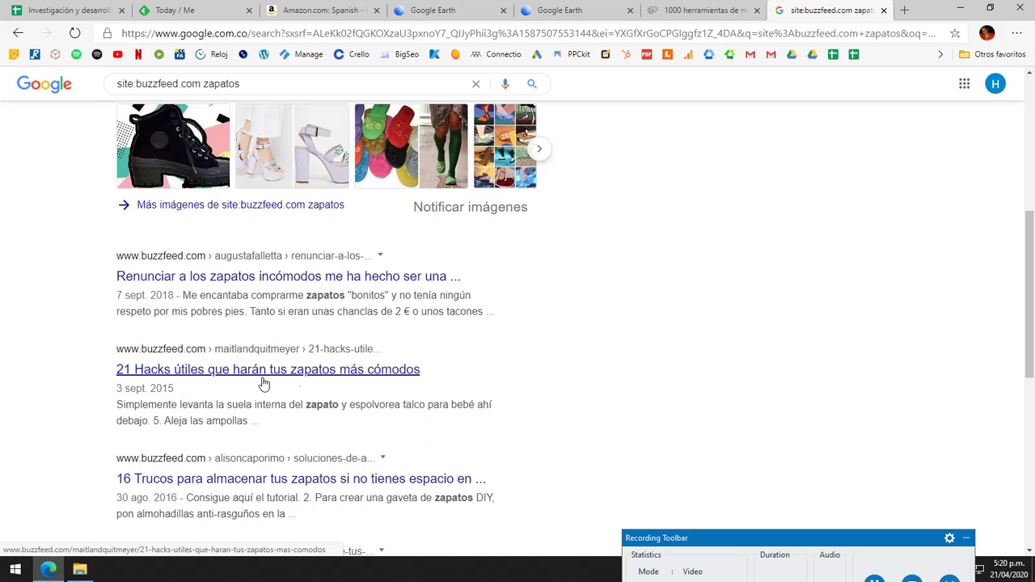
{"action": "scroll", "coordinate": [445, 388], "scroll_direction": "down", "scroll_amount": 7}
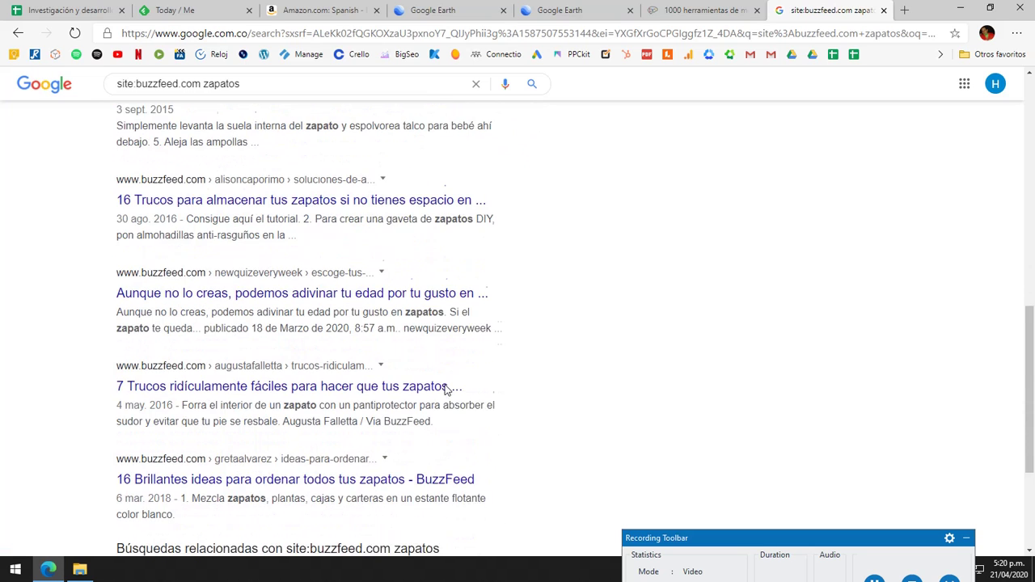
{"action": "scroll", "coordinate": [446, 391], "scroll_direction": "up", "scroll_amount": 7}
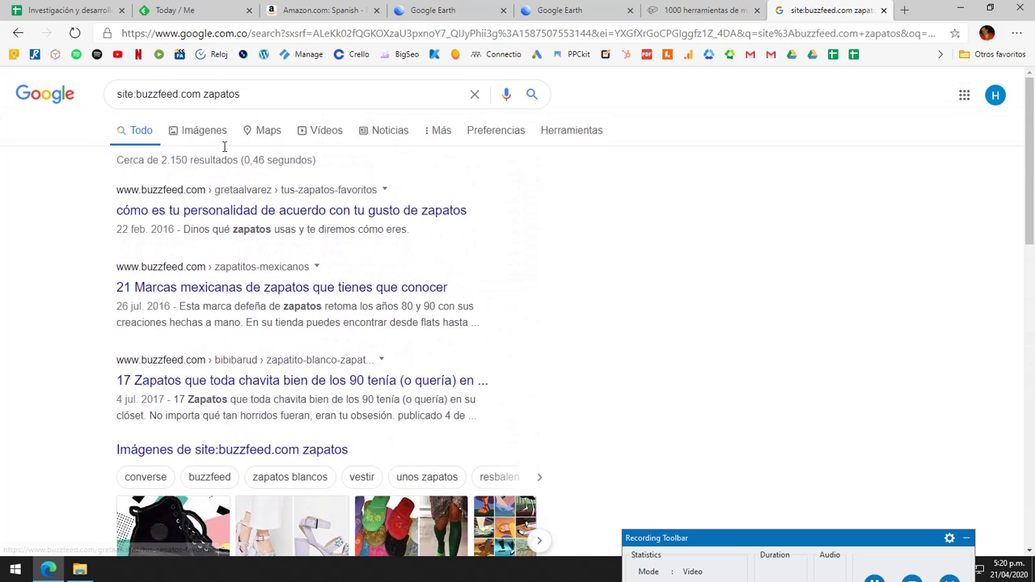
Return to the article and review the viral content sites from buzzfeed.com to engadget.com.
{"action": "left_click", "coordinate": [688, 9]}
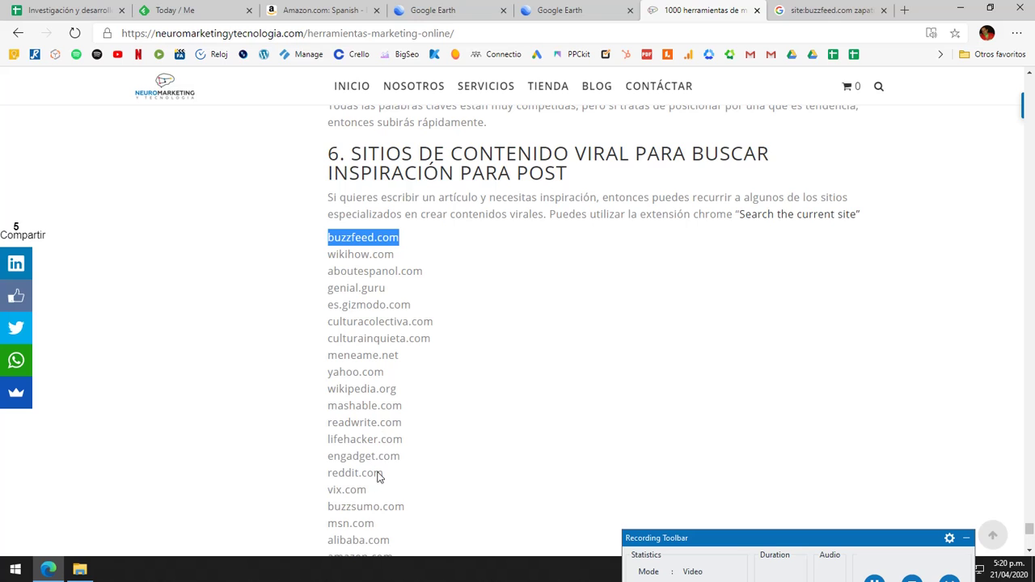
{"action": "left_click_drag", "start_coordinate": [399, 456], "coordinate": [321, 237]}
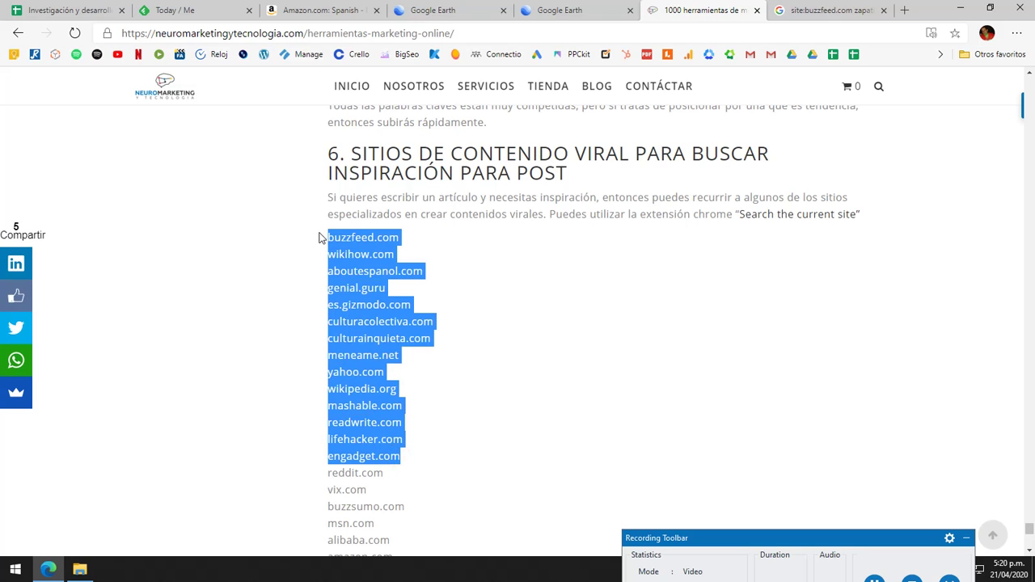
{"action": "left_click", "coordinate": [591, 406]}
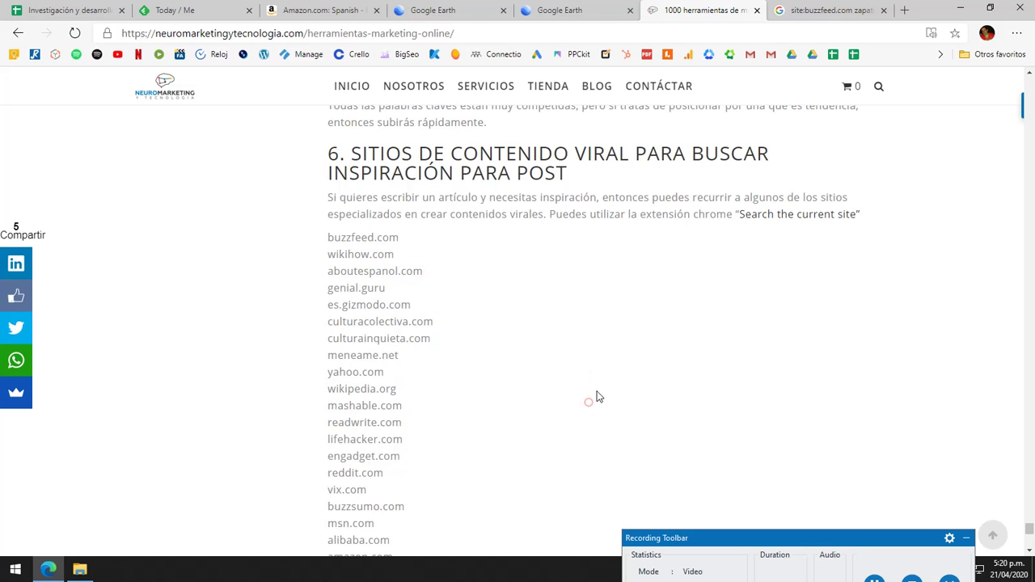
Go back to the BuzzFeed shoe search results and open the "7 Trucos ridículamente fáciles para hacer que tus zapatos" article separately.
{"action": "left_click", "coordinate": [824, 7]}
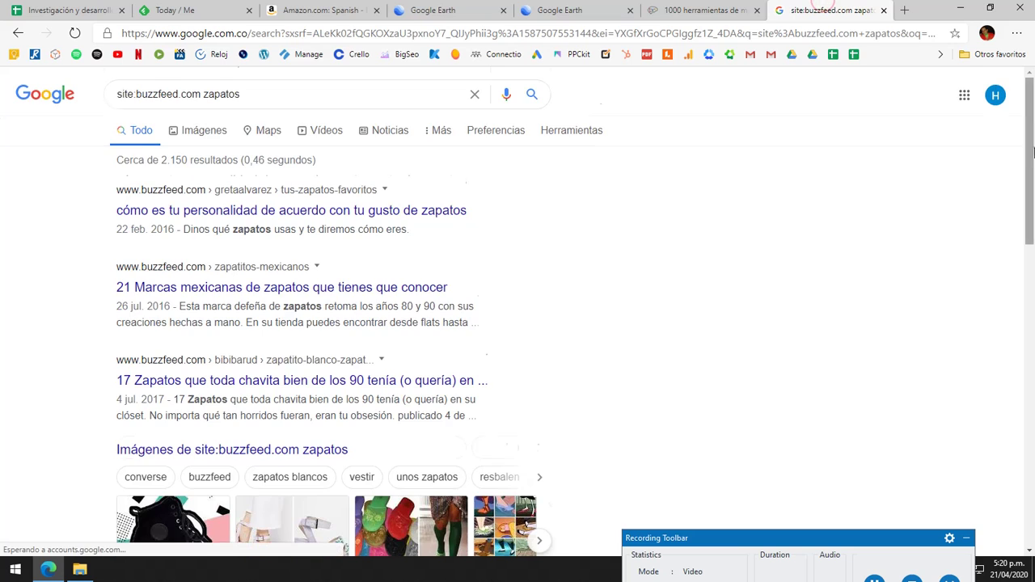
{"action": "left_click_drag", "start_coordinate": [1032, 129], "coordinate": [1033, 469]}
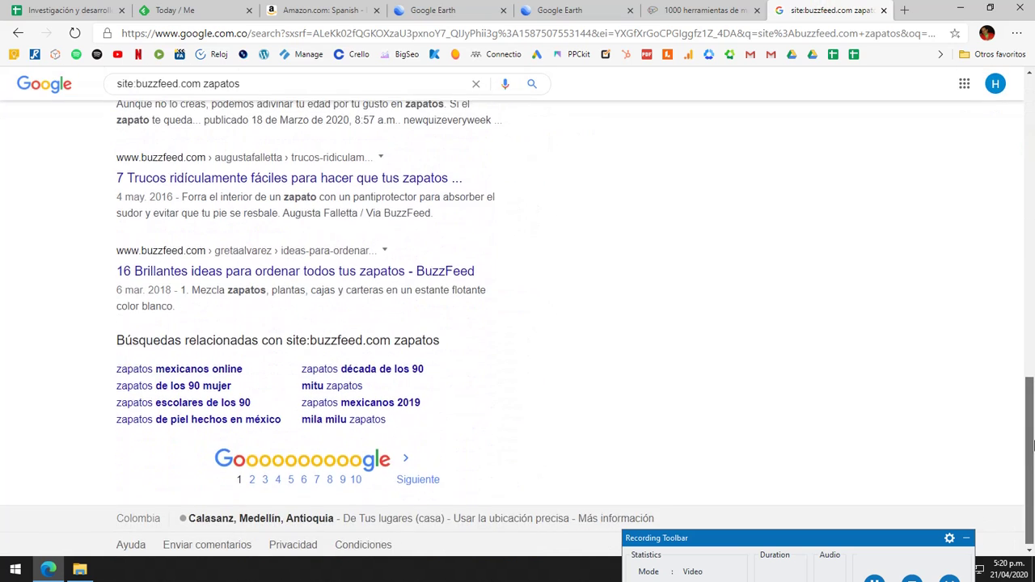
{"action": "scroll", "coordinate": [505, 356], "scroll_direction": "up", "scroll_amount": 3}
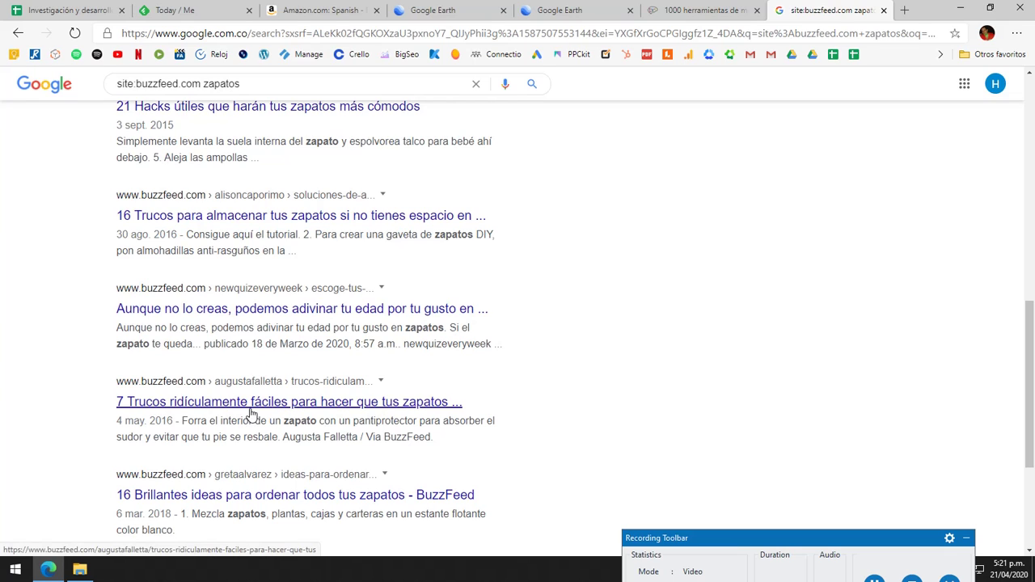
{"action": "middle_click", "coordinate": [420, 409]}
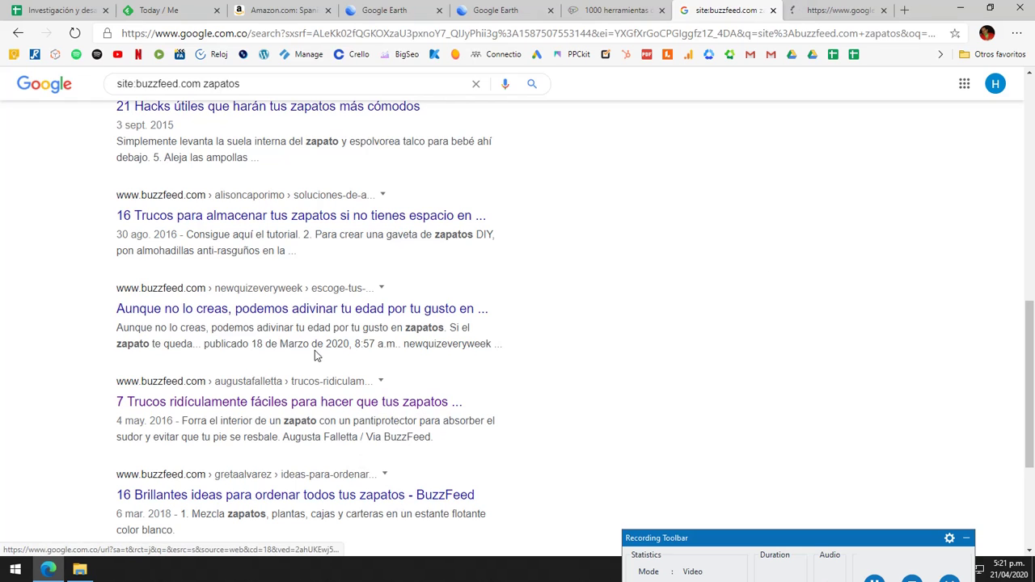
{"action": "left_click", "coordinate": [829, 8]}
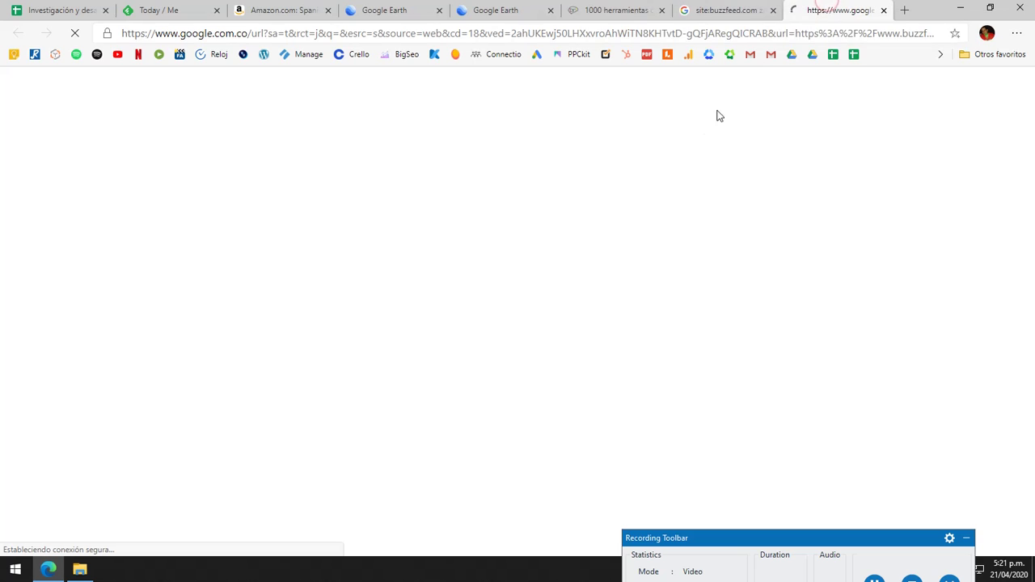
Return to the Google results and look over the "site:buzzfeed.com zapatos" query.
{"action": "left_click", "coordinate": [720, 8]}
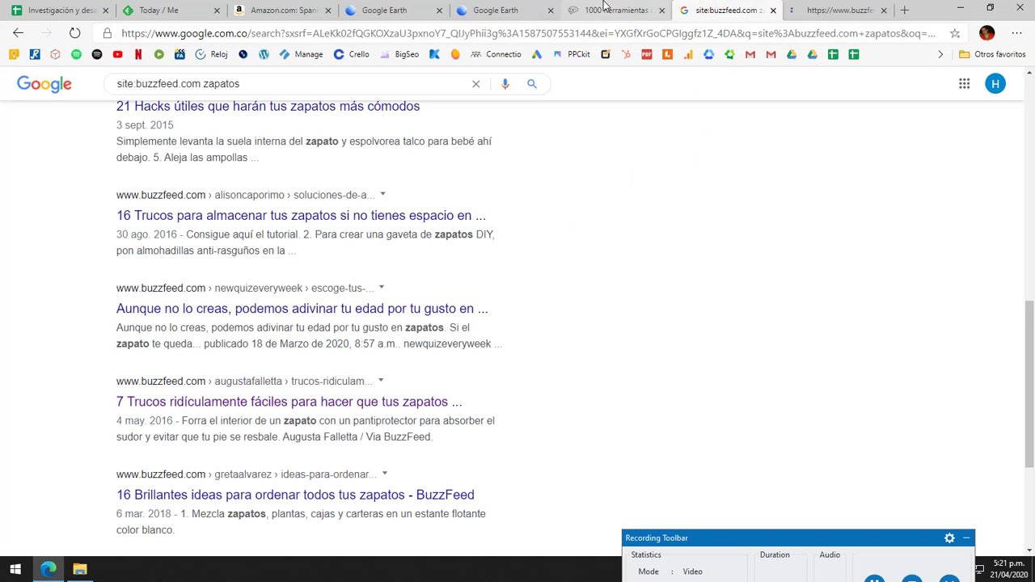
{"action": "scroll", "coordinate": [629, 282], "scroll_direction": "up", "scroll_amount": 10}
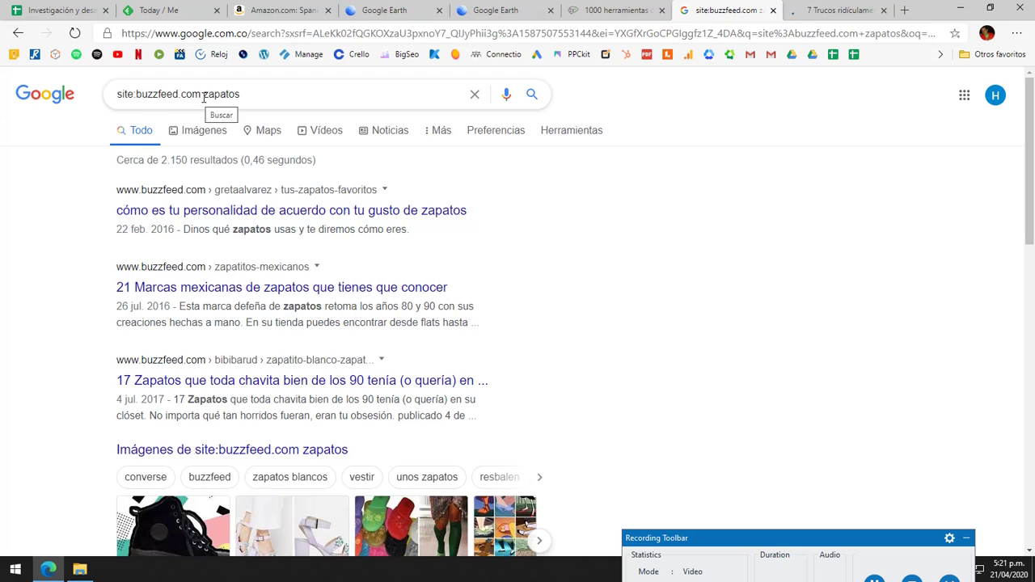
{"action": "left_click", "coordinate": [200, 97]}
{"action": "double_click", "coordinate": [200, 97]}
{"action": "left_click", "coordinate": [736, 254]}
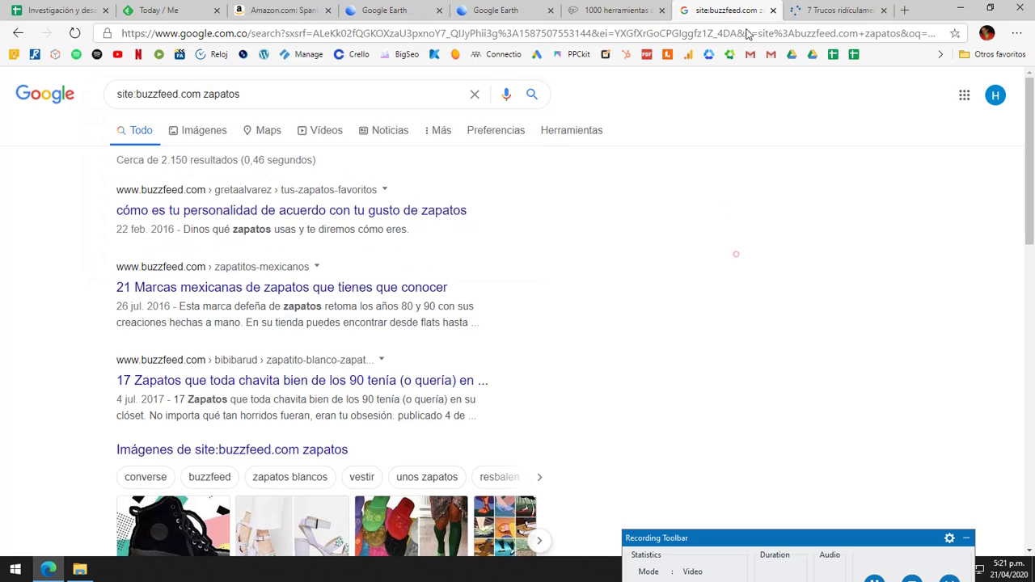
Read the BuzzFeed "7 Trucos" article on comfortable shoes, from its title and subtitle through the individual tricks.
{"action": "key", "text": "ctrl+Tab"}
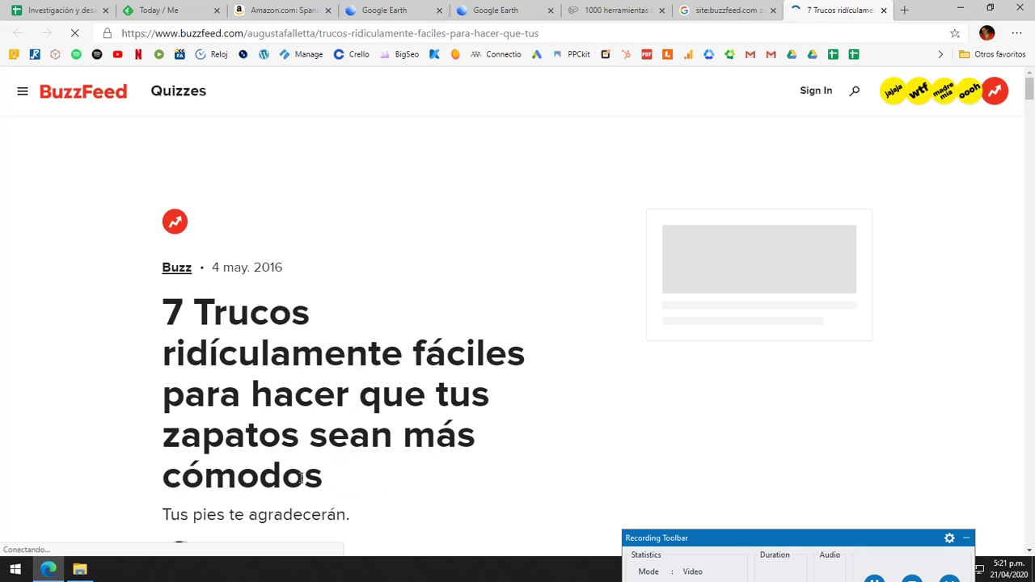
{"action": "left_click_drag", "start_coordinate": [364, 515], "coordinate": [170, 515]}
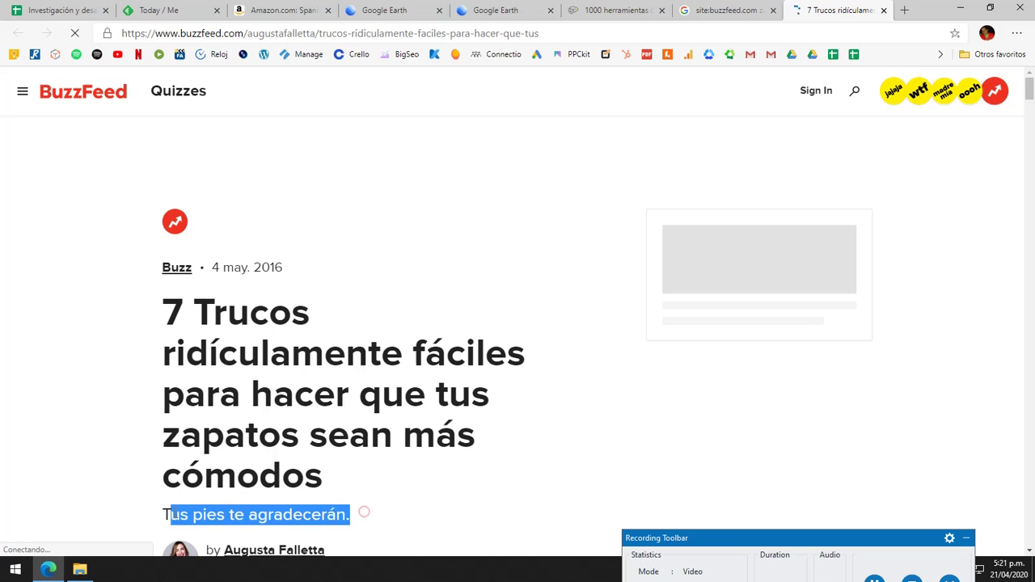
{"action": "scroll", "coordinate": [384, 483], "scroll_direction": "down", "scroll_amount": 1}
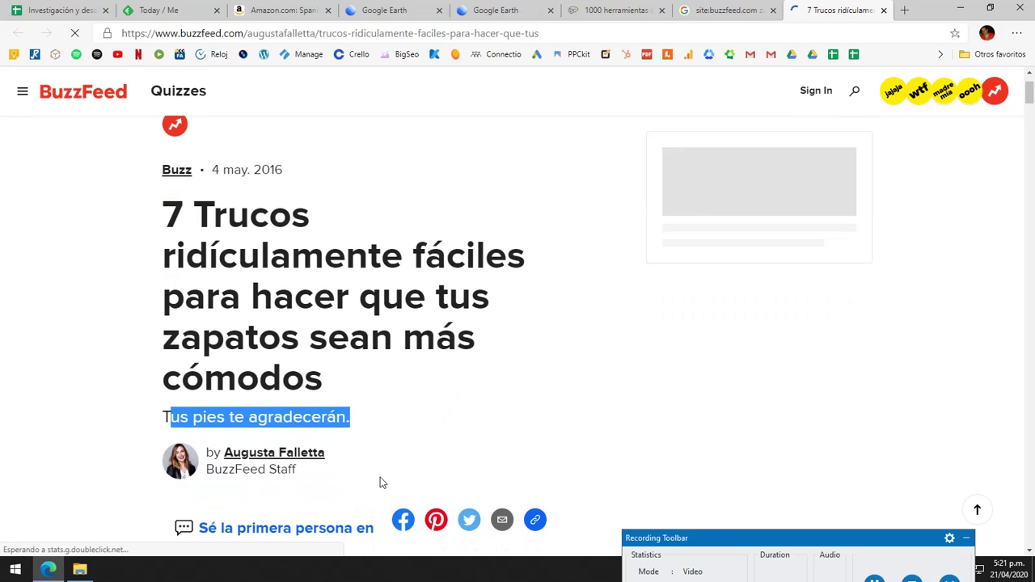
{"action": "left_click", "coordinate": [467, 434]}
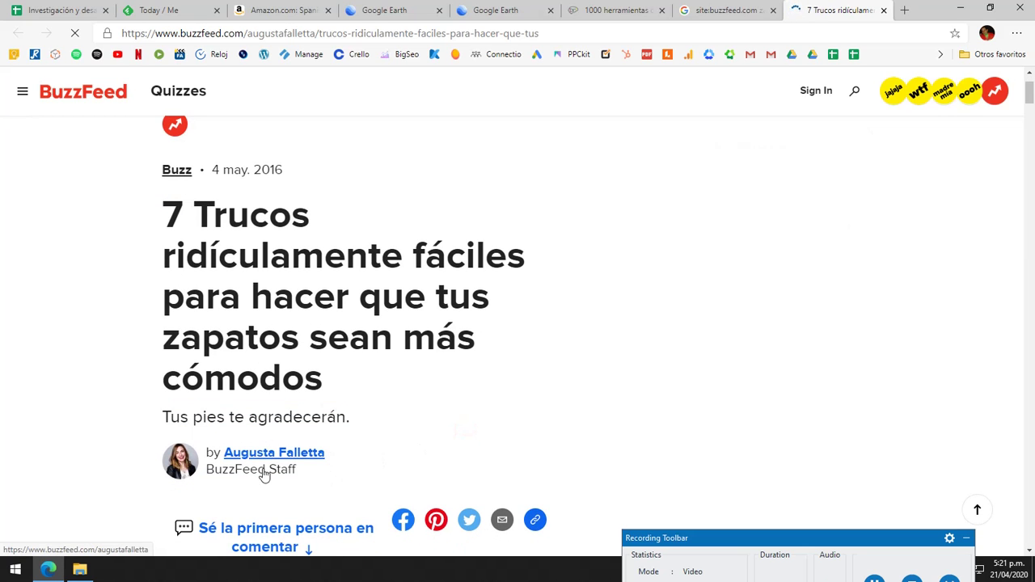
{"action": "scroll", "coordinate": [378, 367], "scroll_direction": "down", "scroll_amount": 1}
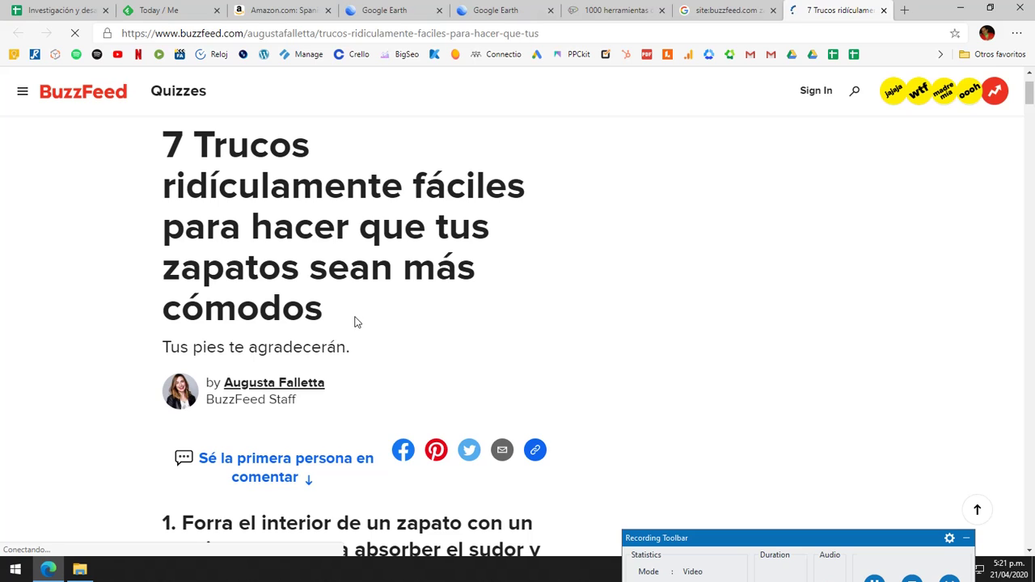
{"action": "scroll", "coordinate": [356, 322], "scroll_direction": "down", "scroll_amount": 3}
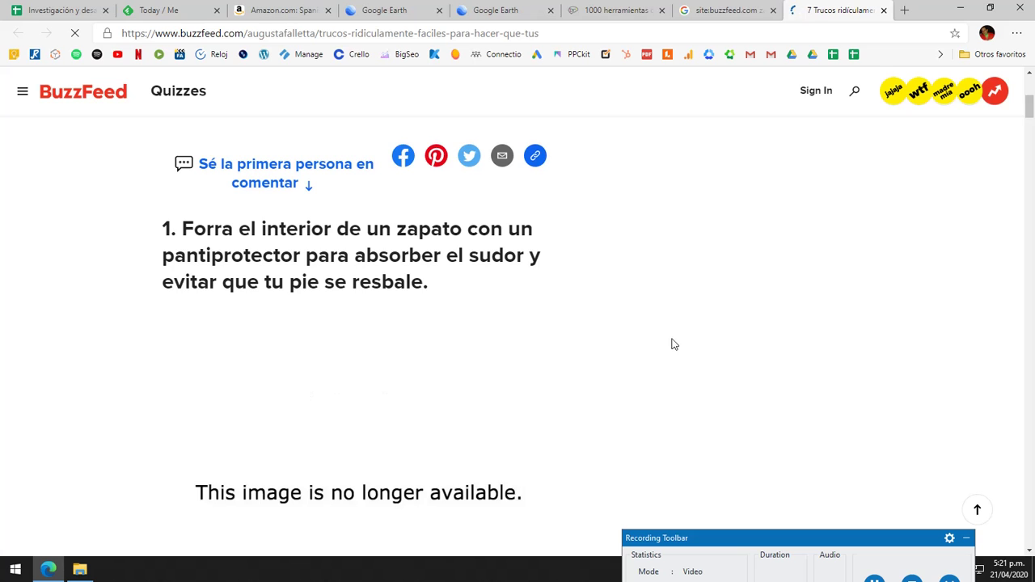
{"action": "scroll", "coordinate": [671, 345], "scroll_direction": "down", "scroll_amount": 10}
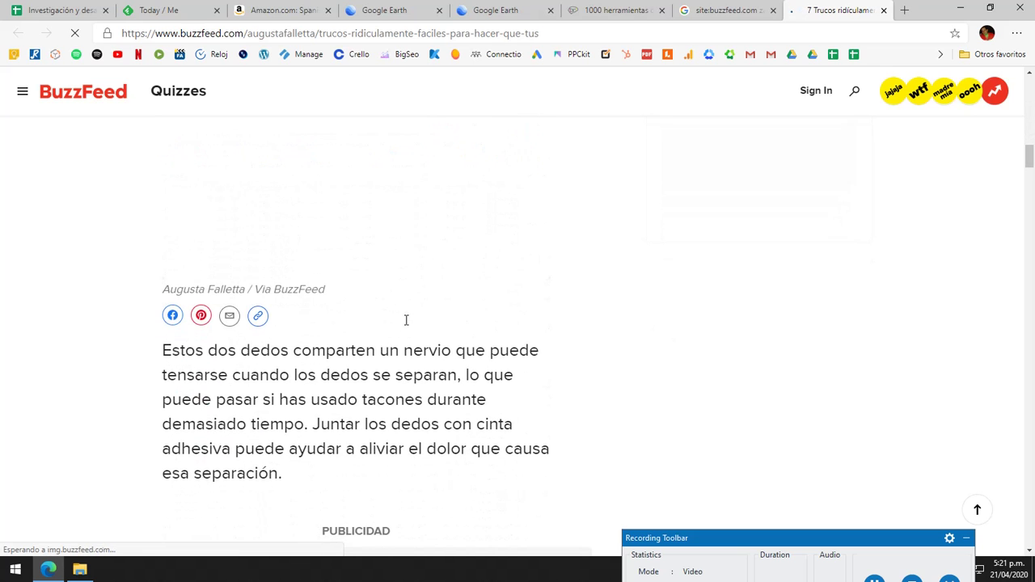
{"action": "scroll", "coordinate": [407, 328], "scroll_direction": "down", "scroll_amount": 10}
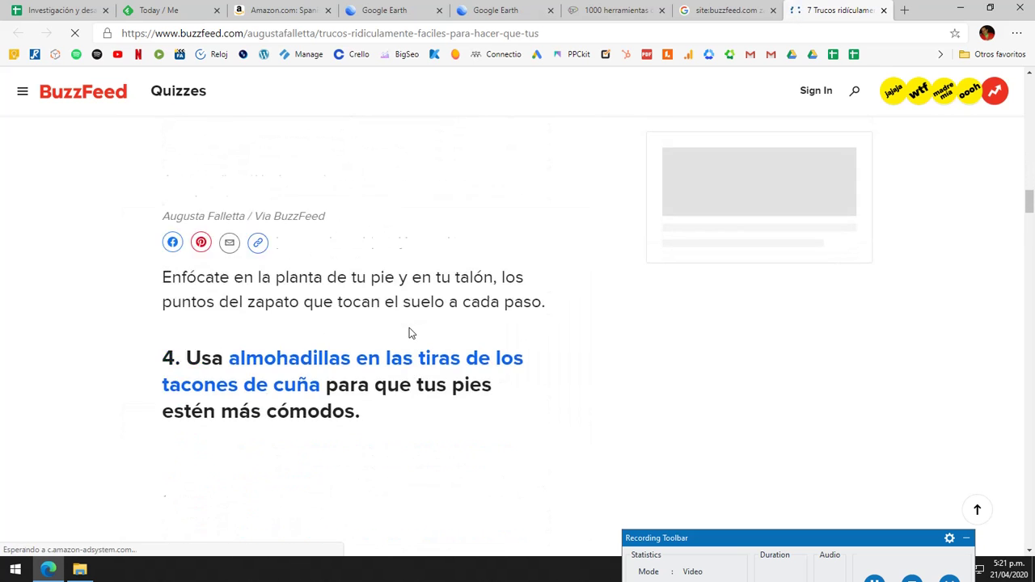
{"action": "scroll", "coordinate": [409, 332], "scroll_direction": "down", "scroll_amount": 10}
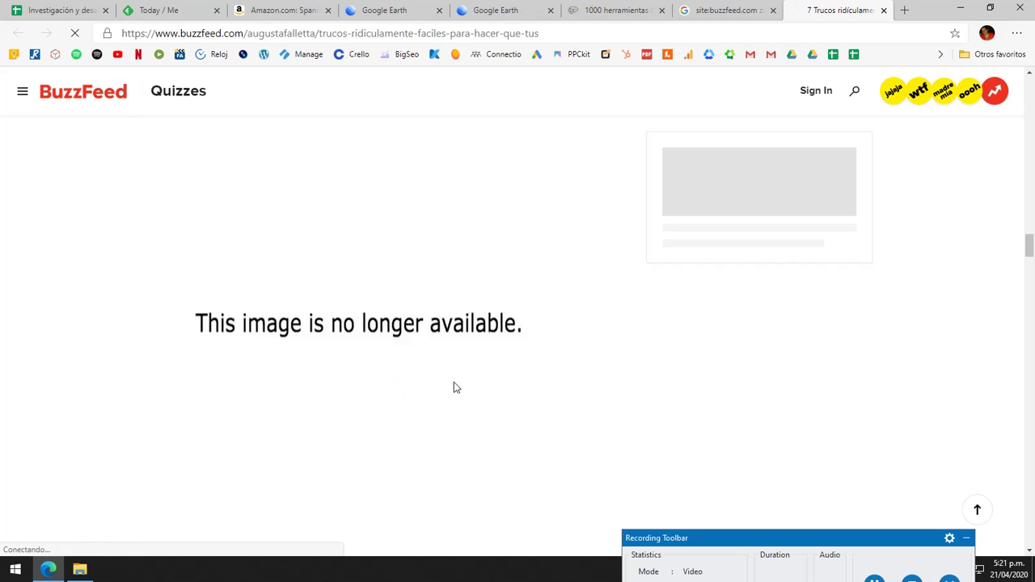
{"action": "scroll", "coordinate": [457, 385], "scroll_direction": "down", "scroll_amount": 10}
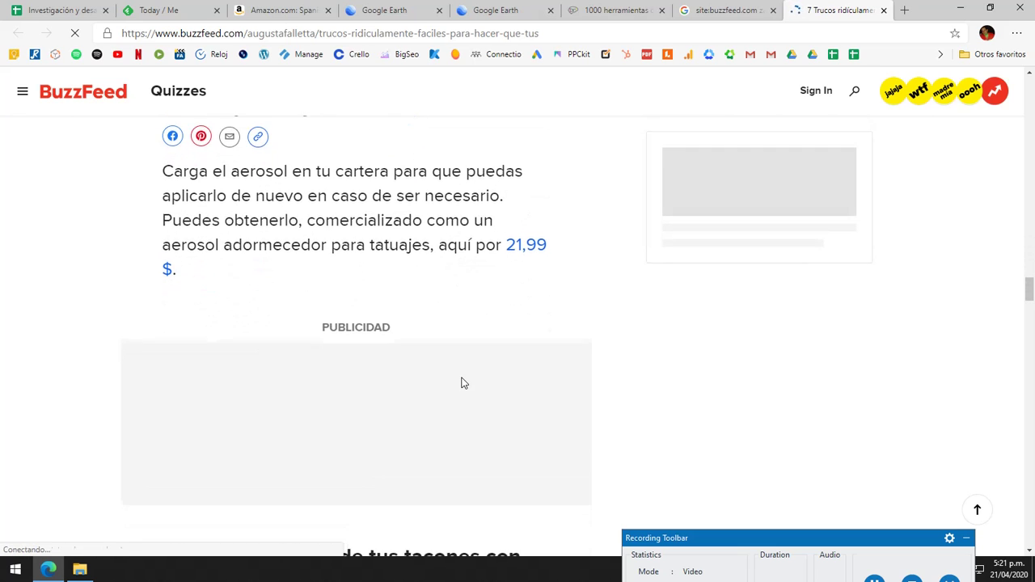
Compare the BuzzFeed article and its search results with the footwear phrases in the Minimalismo sheet.
{"action": "left_click", "coordinate": [732, 9]}
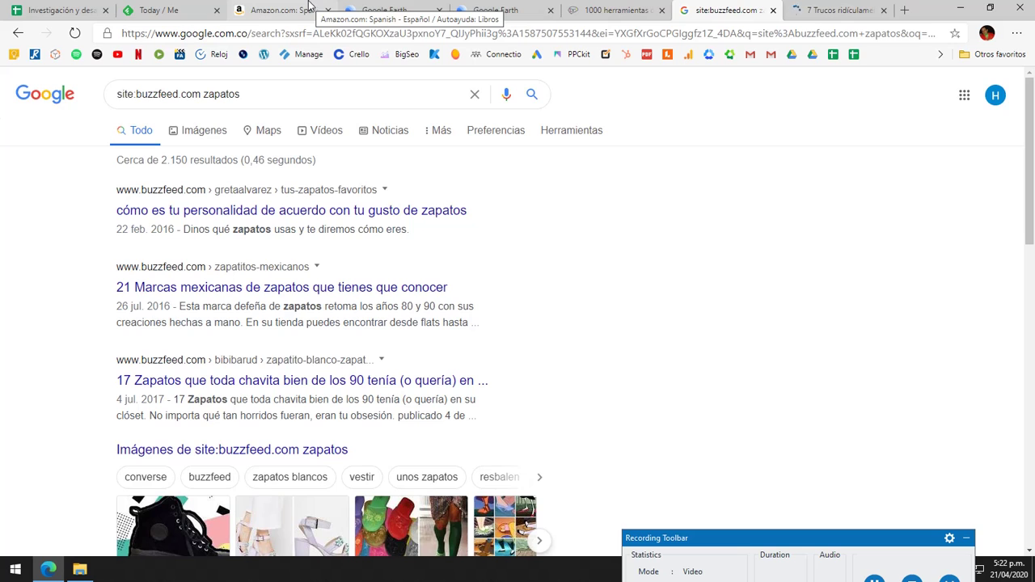
{"action": "left_click", "coordinate": [838, 12]}
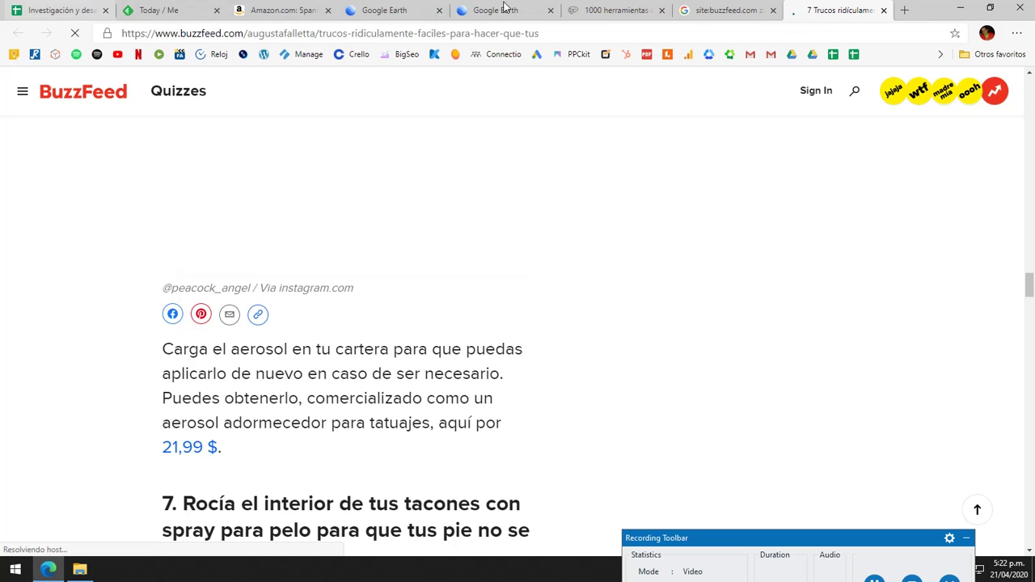
{"action": "left_click", "coordinate": [20, 6]}
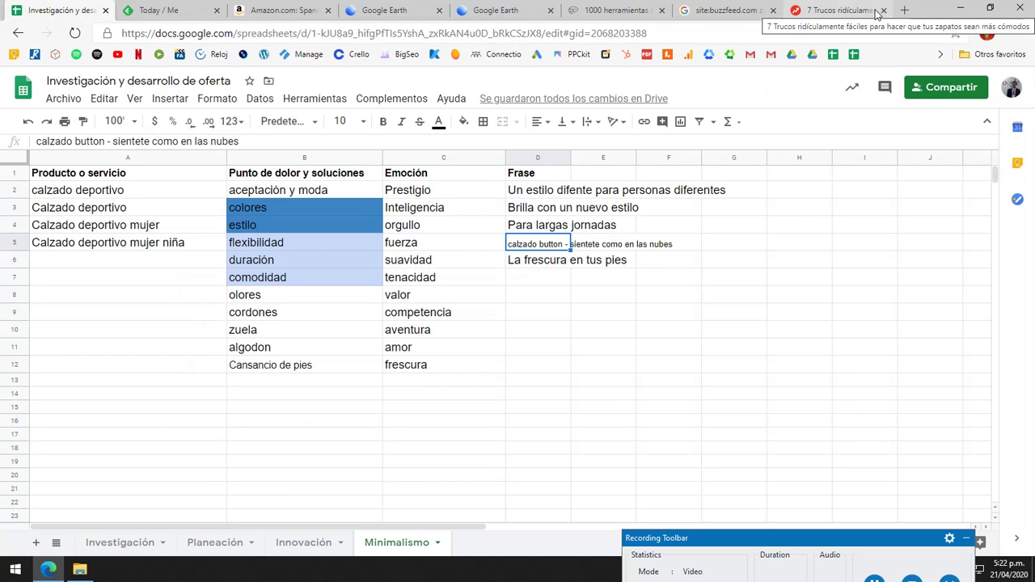
{"action": "left_click", "coordinate": [826, 17]}
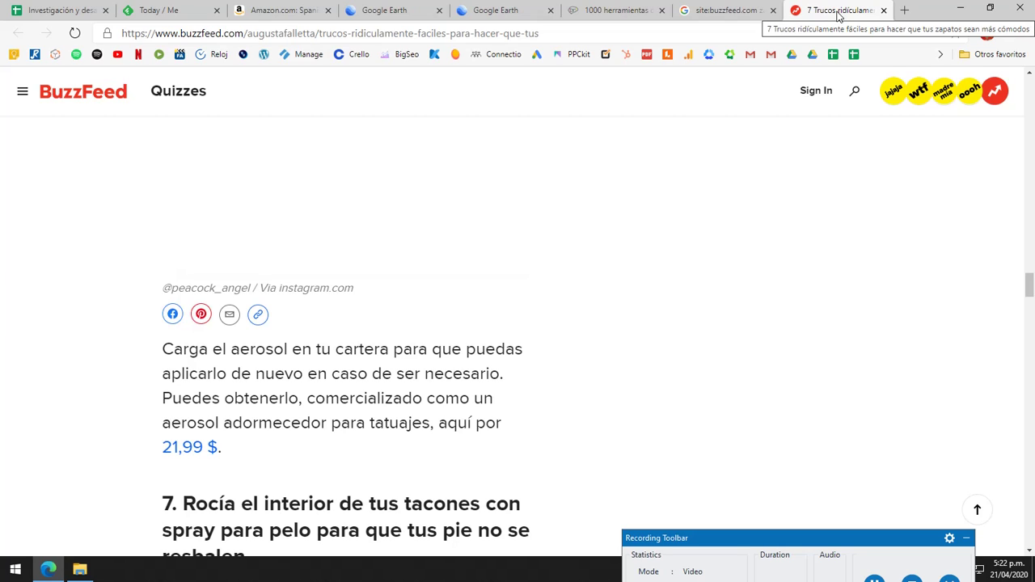
{"action": "left_click", "coordinate": [55, 6]}
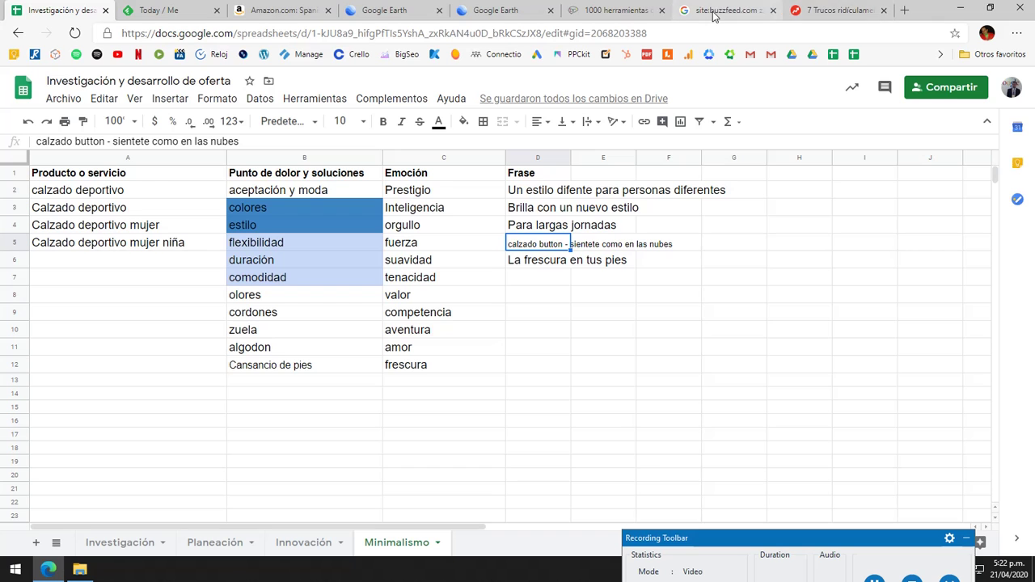
{"action": "left_click", "coordinate": [845, 9]}
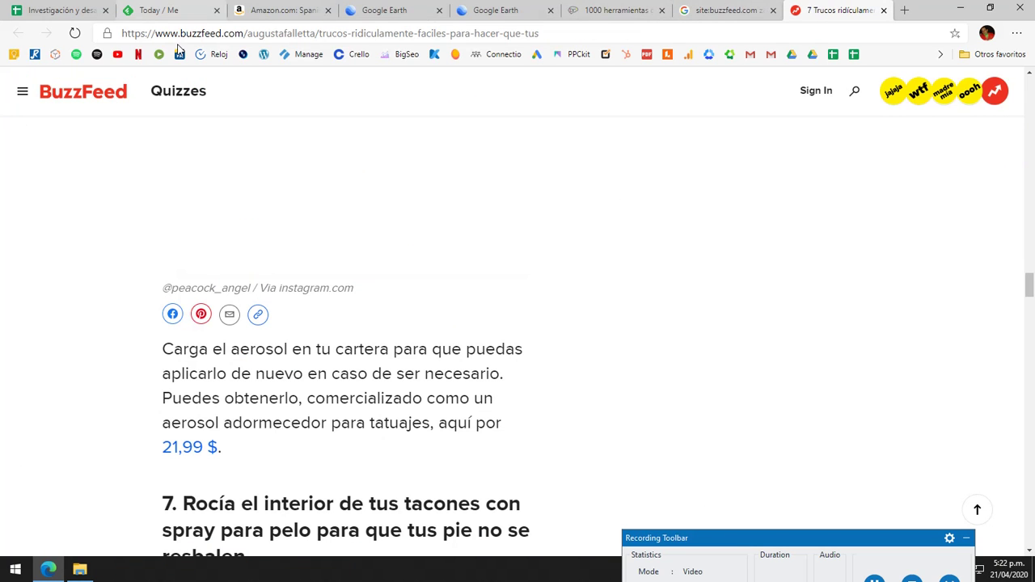
{"action": "scroll", "coordinate": [530, 260], "scroll_direction": "down", "scroll_amount": 4}
Open the second page of Google results for BuzzFeed shoe posts and skim its headlines for phrase ideas.
{"action": "left_click", "coordinate": [724, 9]}
{"action": "scroll", "coordinate": [456, 283], "scroll_direction": "down", "scroll_amount": 14}
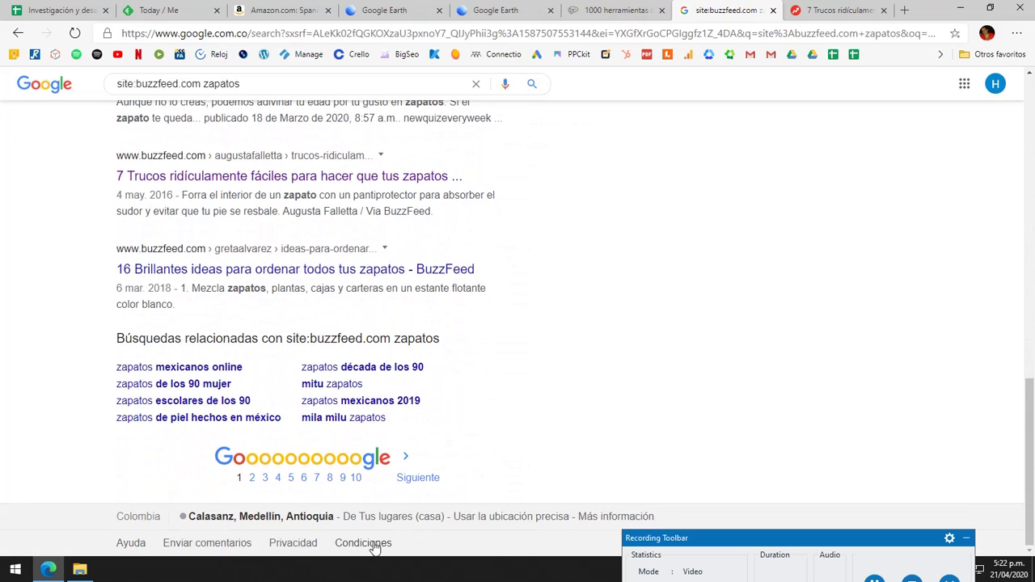
{"action": "left_click", "coordinate": [403, 457]}
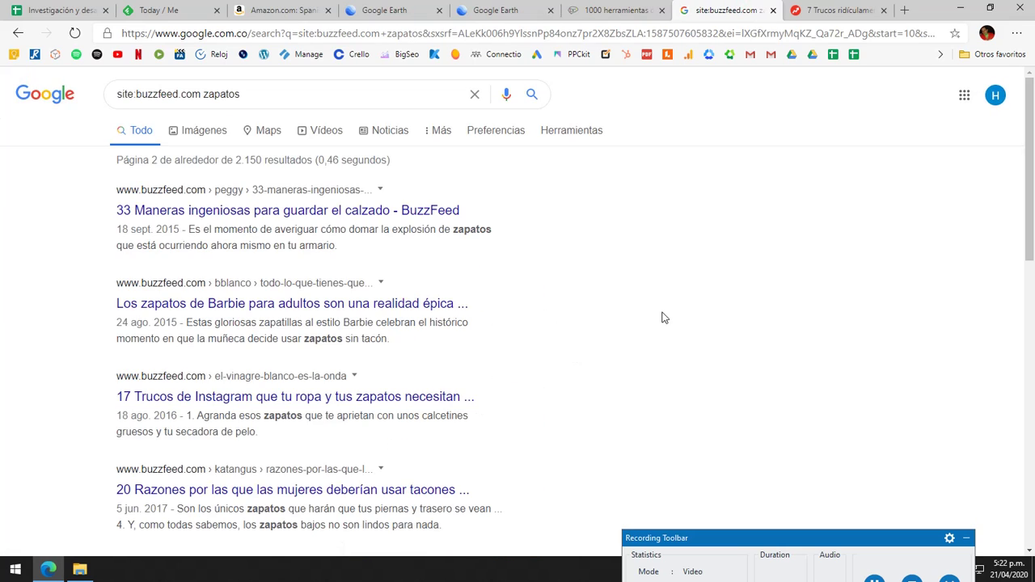
{"action": "scroll", "coordinate": [662, 318], "scroll_direction": "down", "scroll_amount": 2}
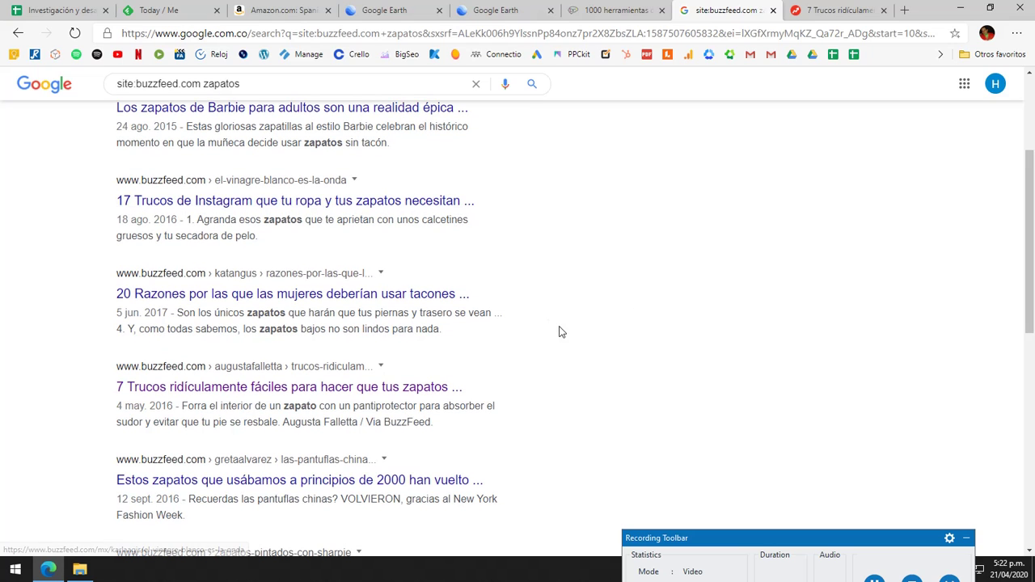
{"action": "scroll", "coordinate": [242, 317], "scroll_direction": "down", "scroll_amount": 1}
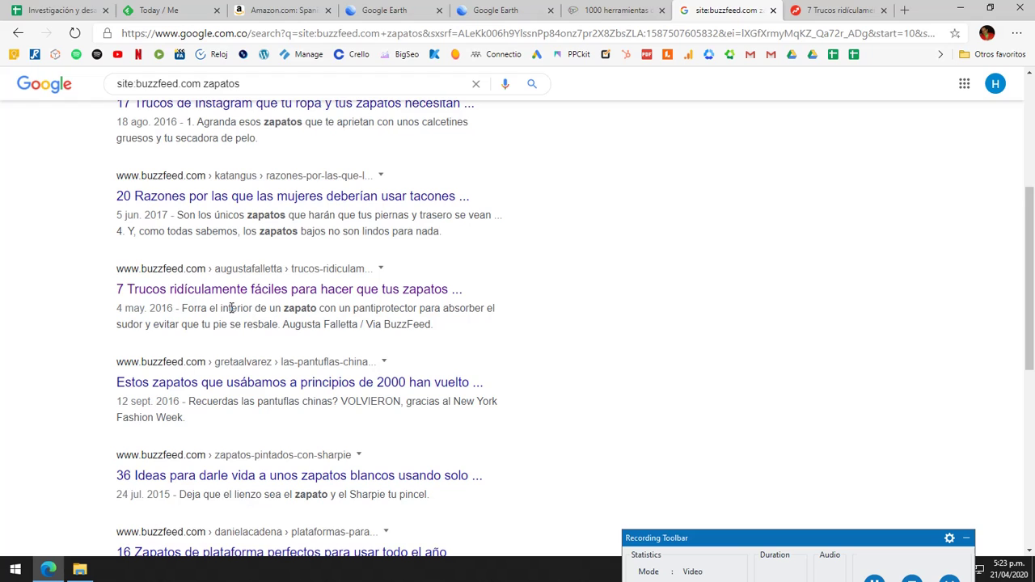
Return to the Minimalismo sheet and review the phrases in the Frase column, cells D2 to D6.
{"action": "left_click", "coordinate": [84, 8]}
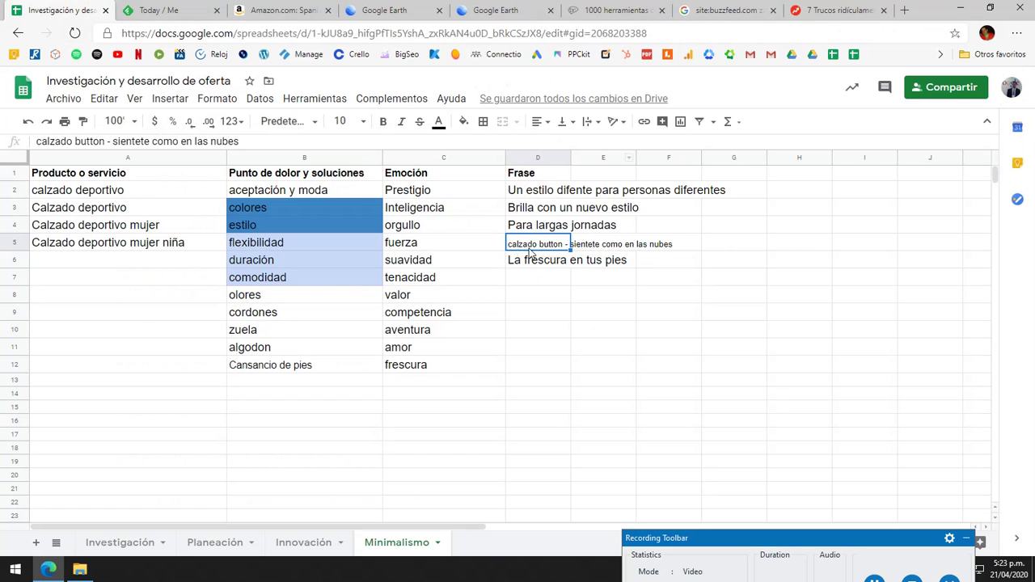
{"action": "left_click_drag", "start_coordinate": [533, 195], "coordinate": [549, 268]}
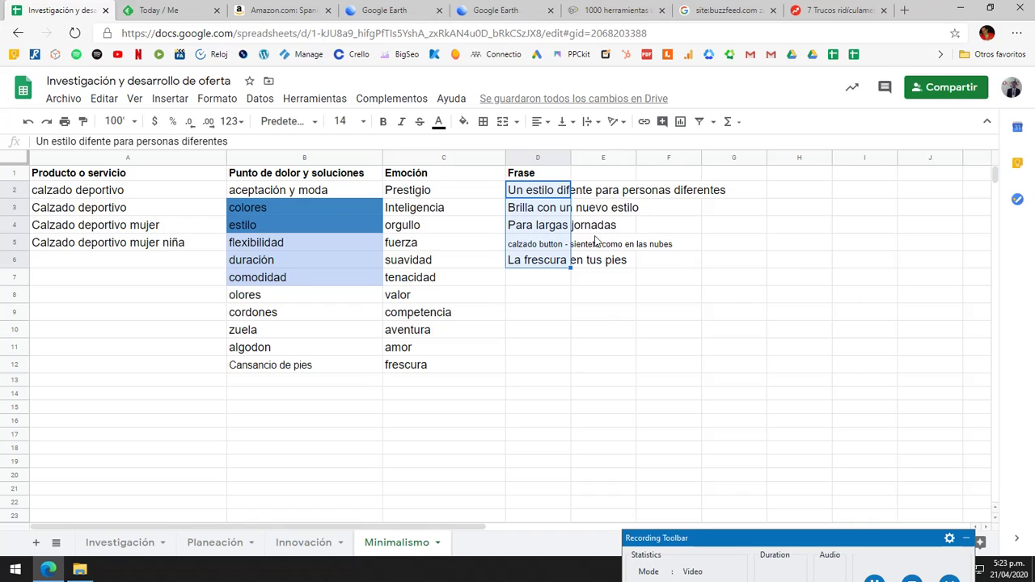
{"action": "left_click", "coordinate": [538, 228]}
{"action": "left_click", "coordinate": [543, 194]}
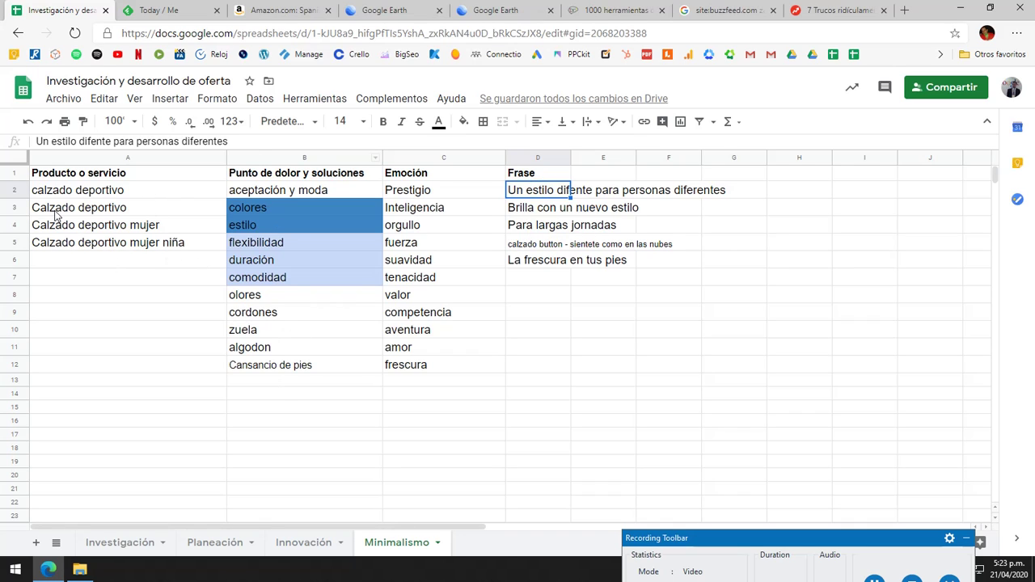
{"action": "left_click", "coordinate": [543, 275]}
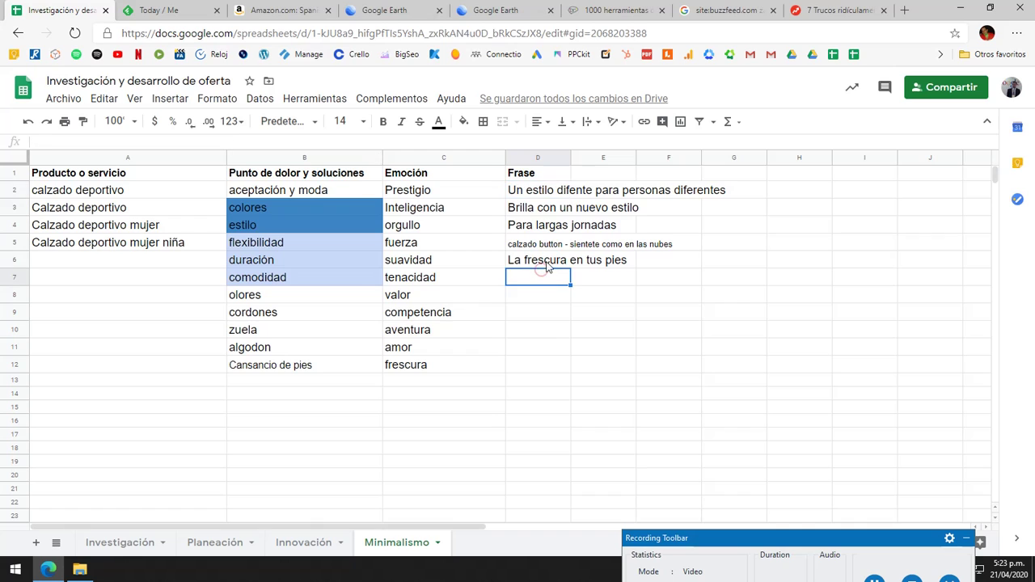
Move the phrase "La frescura en tus pies" from D6 to D8, in line with the "olores" pain point.
{"action": "left_click", "coordinate": [545, 263]}
{"action": "left_click_drag", "start_coordinate": [555, 249], "coordinate": [558, 309]}
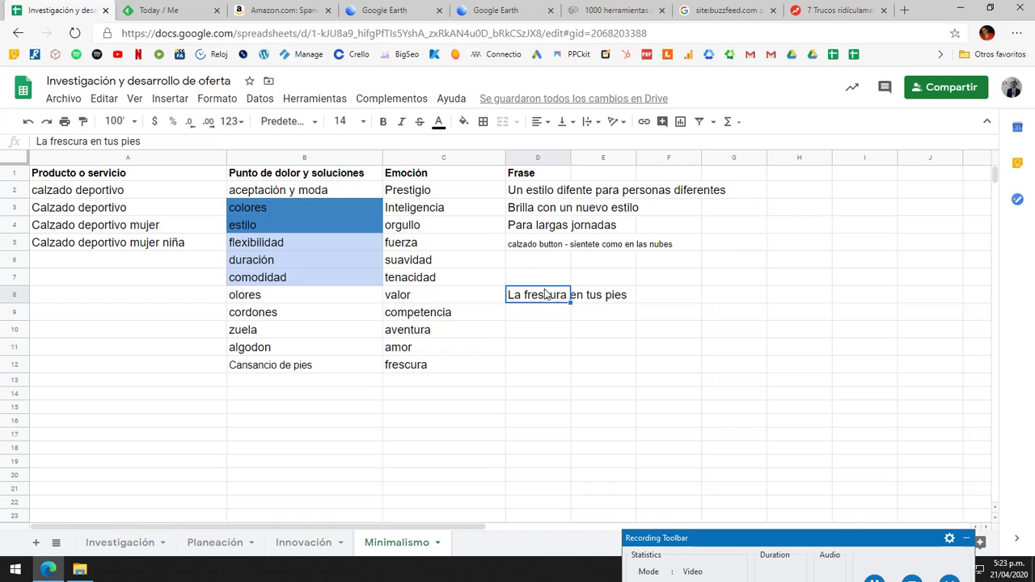
{"action": "left_click", "coordinate": [664, 295]}
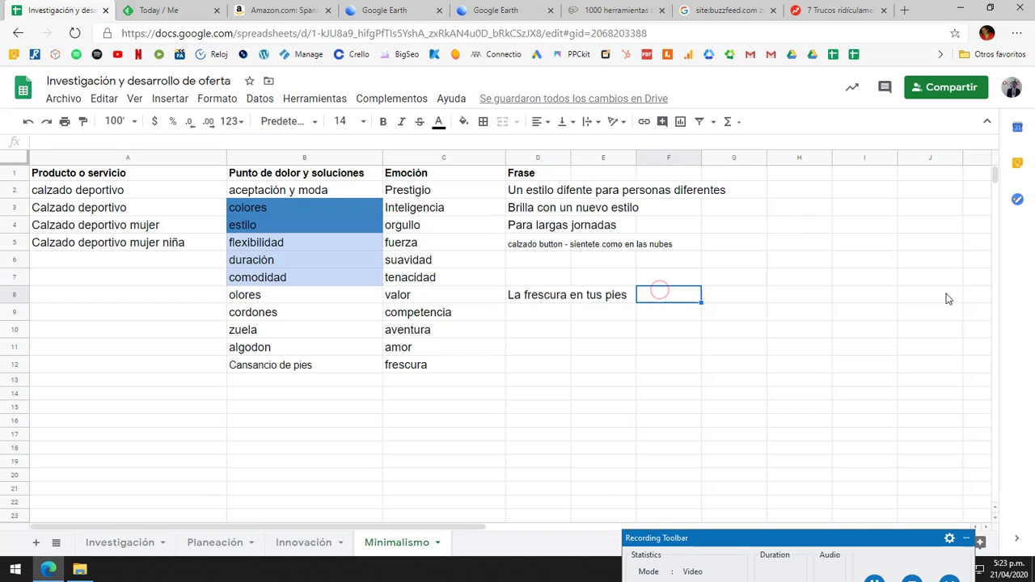
{"action": "left_click", "coordinate": [530, 316]}
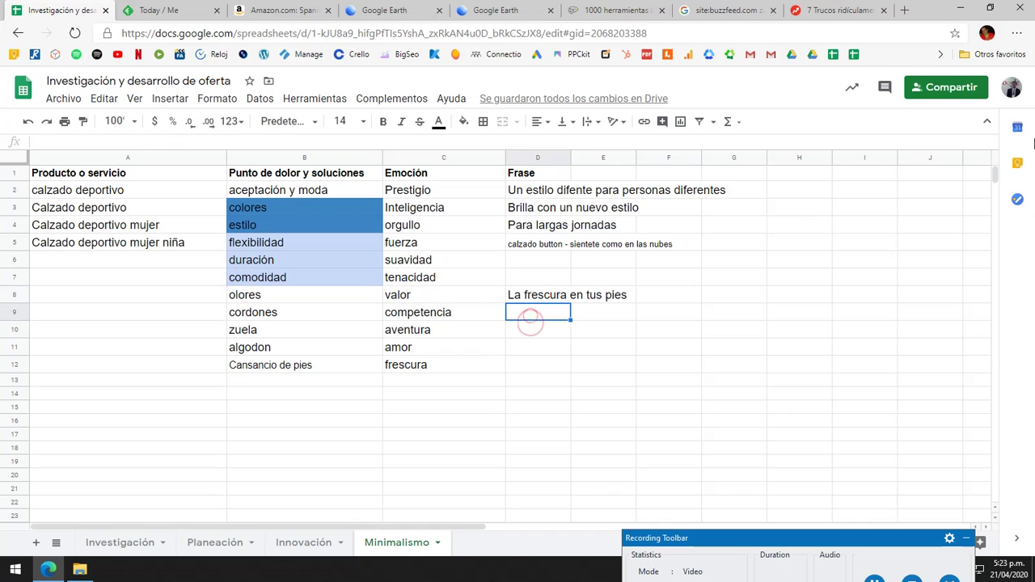
Enter "- Fibras livianas" in cell D9, as the first bullet under the phrase "La frescura en tus pies".
{"action": "type", "text": "-"}
{"action": "key", "text": "BackSpace"}
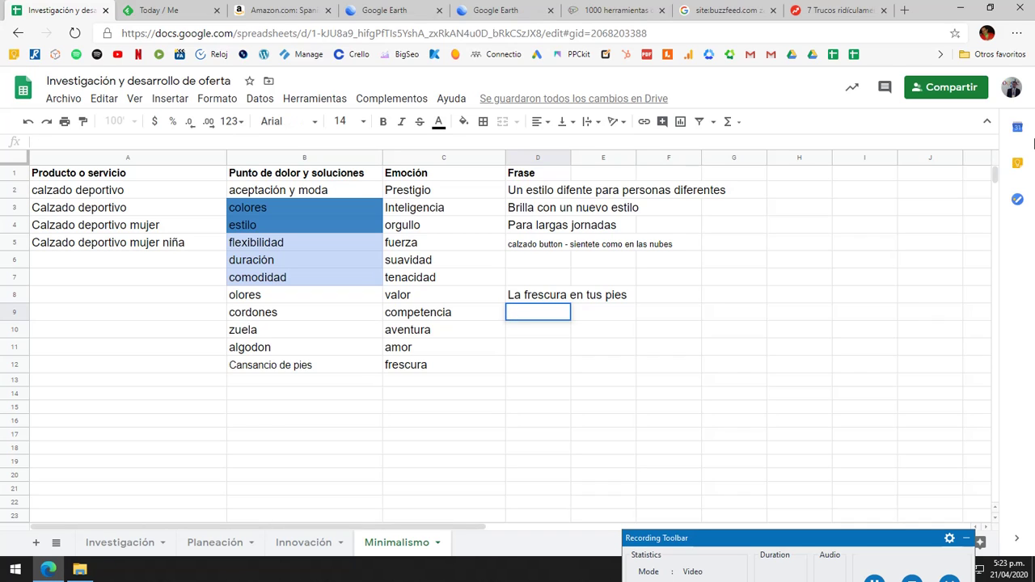
{"action": "type", "text": "Fibras "}
{"action": "type", "text": "lin"}
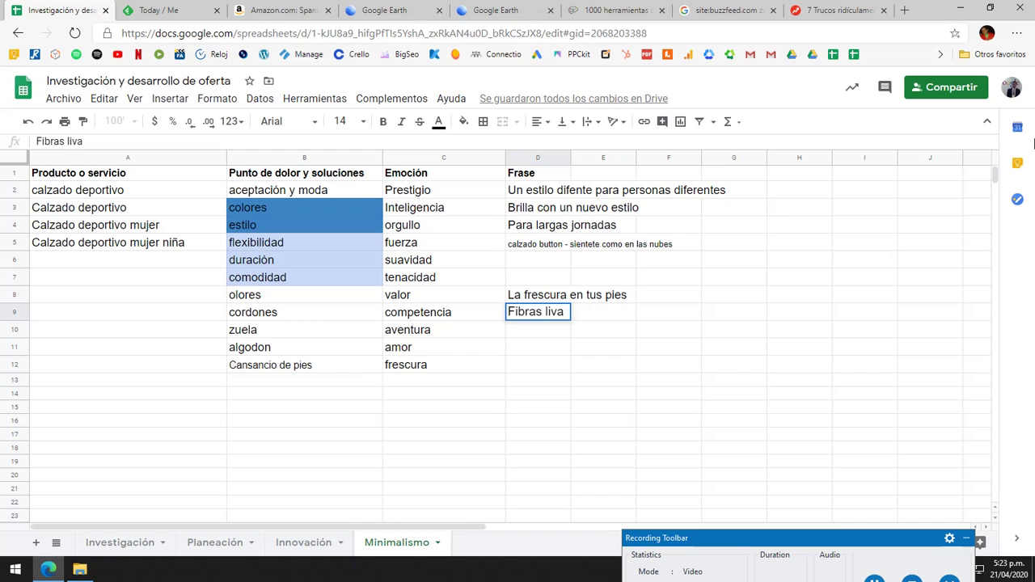
{"action": "type", "text": "ianas"}
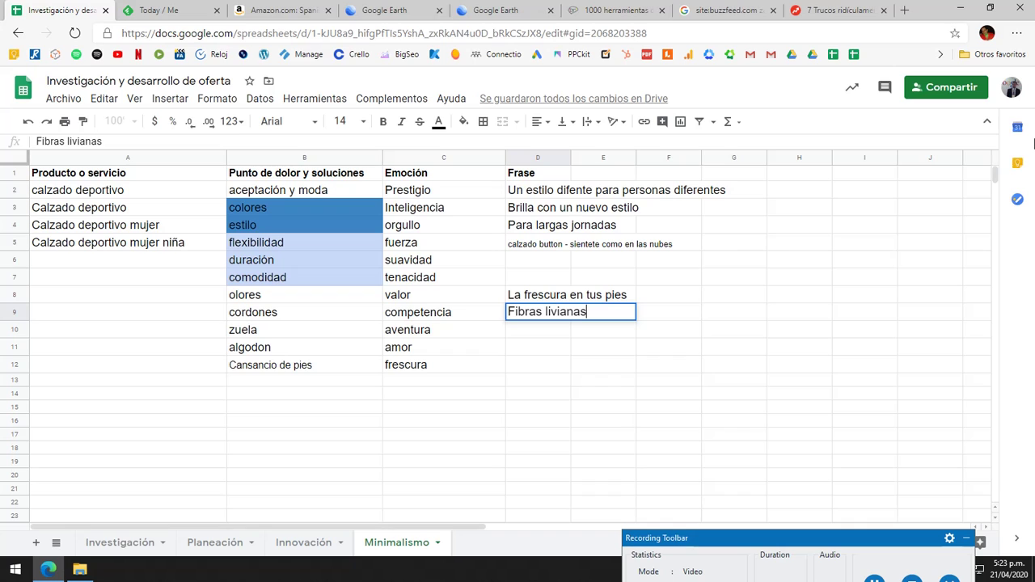
{"action": "type", "text": "-"}
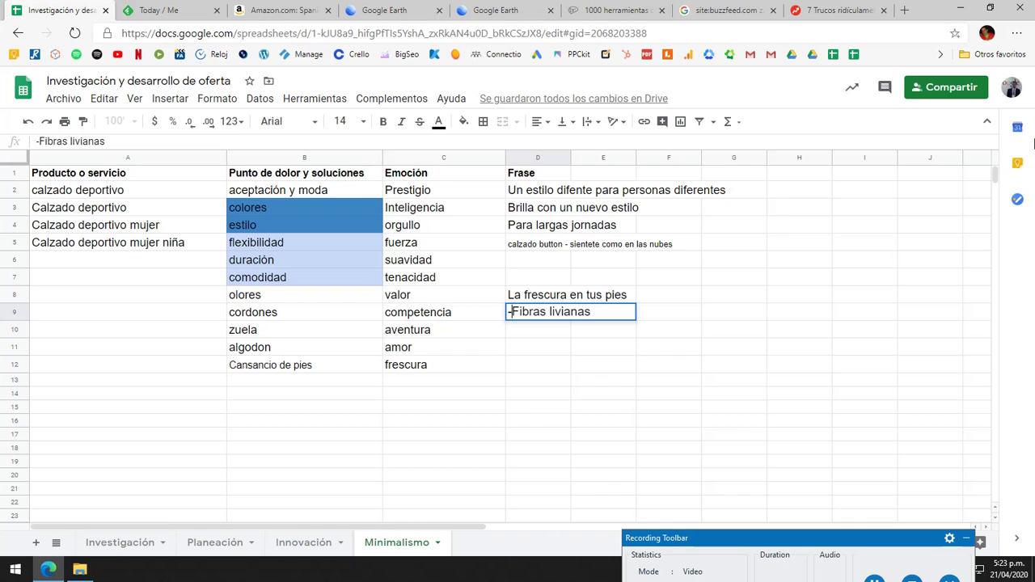
{"action": "key", "text": "Return"}
Add the bullet "- Microperforaciones de alta duración" in cell D10.
{"action": "type", "text": "- "}
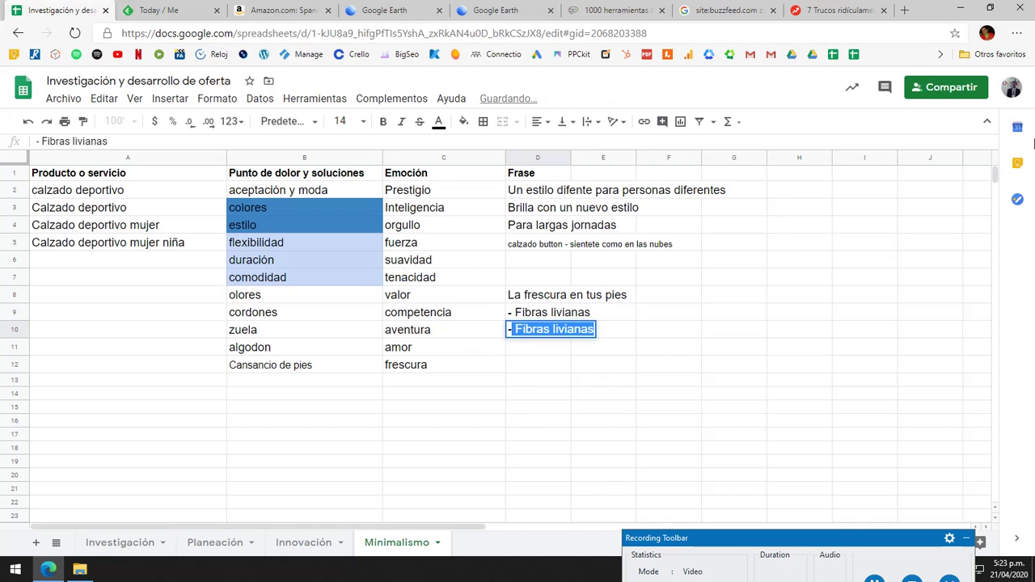
{"action": "type", "text": "Micro"}
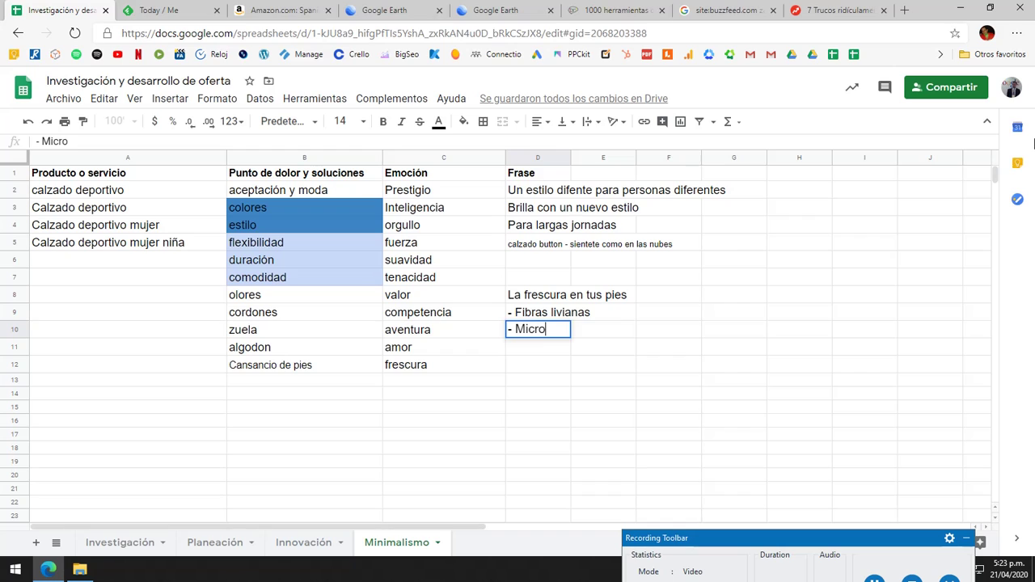
{"action": "type", "text": "perforac"}
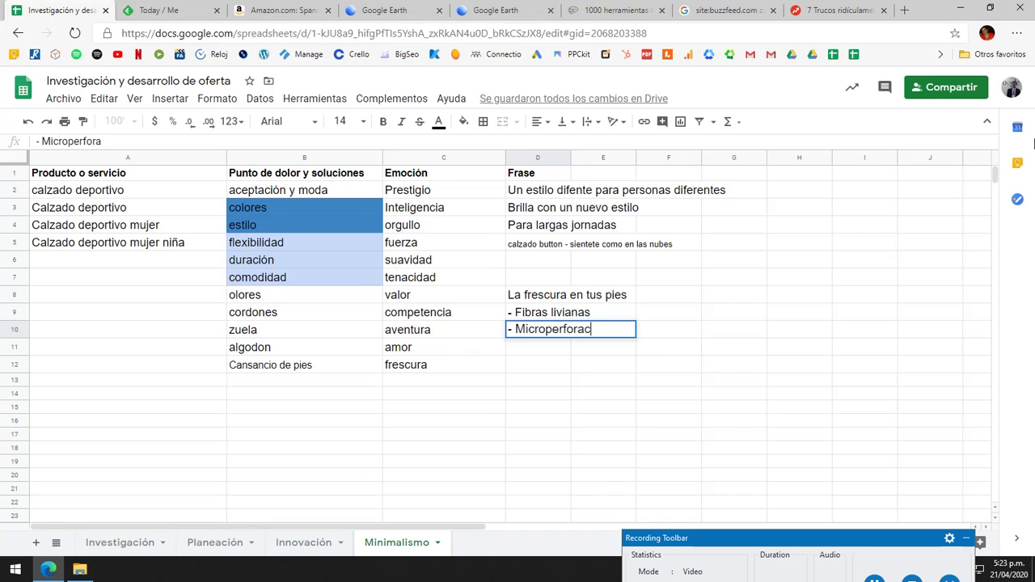
{"action": "type", "text": "iones de al"}
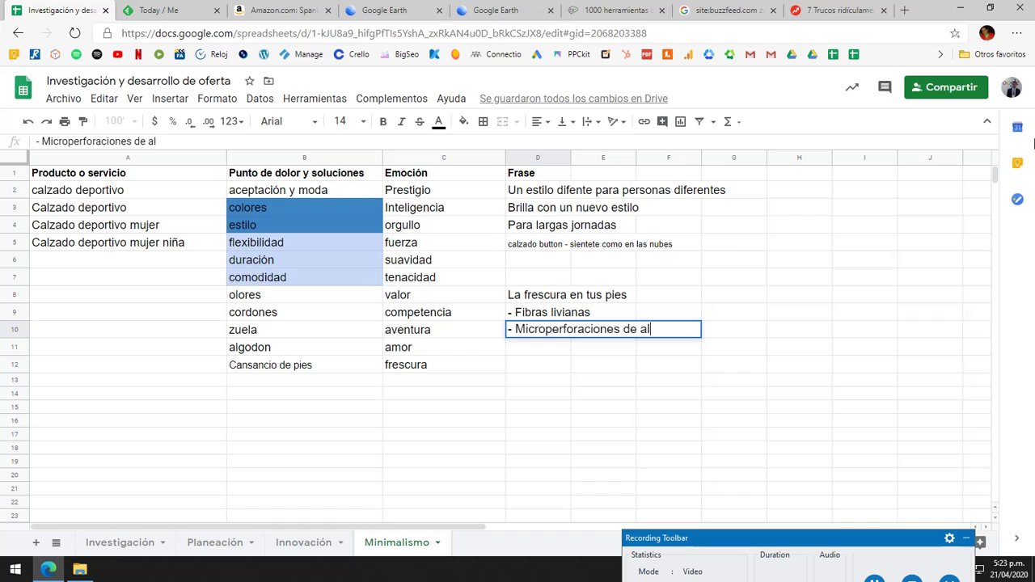
{"action": "type", "text": "ta duración"}
{"action": "key", "text": "Return"}
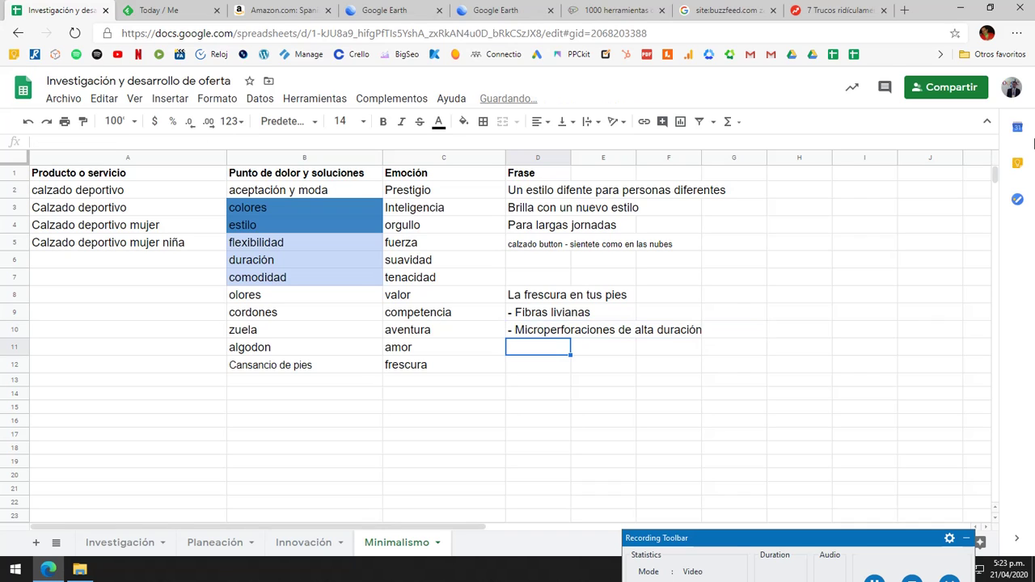
Add the bullet "- Cámaras de aire" in cell D11.
{"action": "type", "text": "-"}
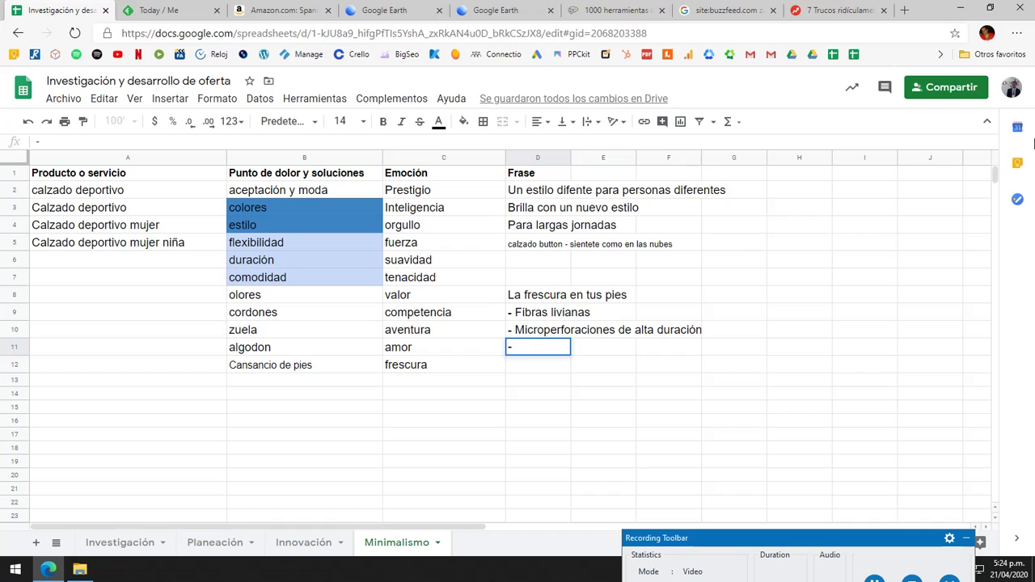
{"action": "type", "text": "CAmat"}
{"action": "key", "text": "BackSpace"}
{"action": "key", "text": "BackSpace"}
{"action": "key", "text": "BackSpace"}
{"action": "key", "text": "BackSpace"}
{"action": "type", "text": "ámaras de"}
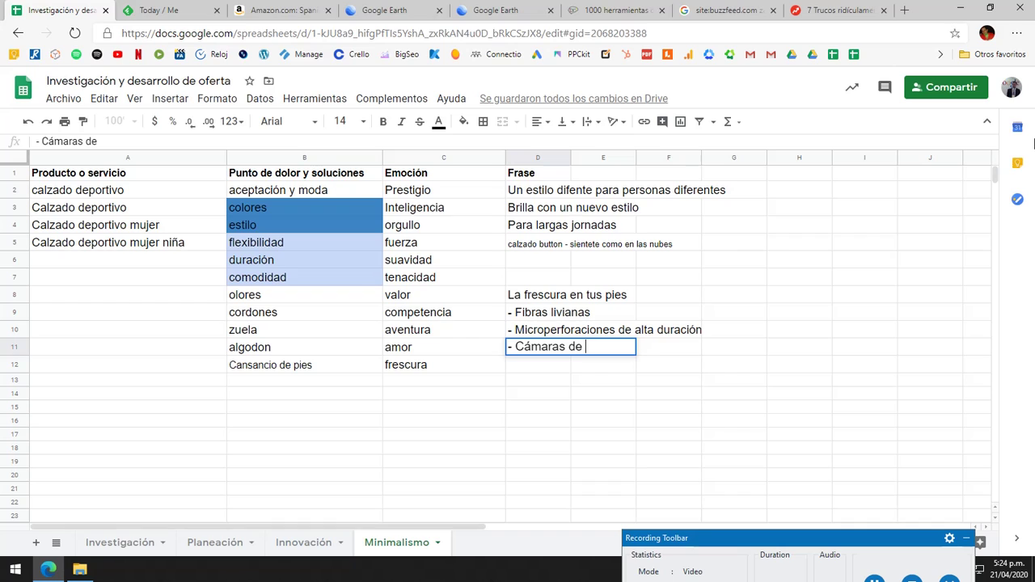
{"action": "type", "text": " d"}
{"action": "key", "text": "BackSpace"}
{"action": "type", "text": "aire"}
{"action": "key", "text": "Return"}
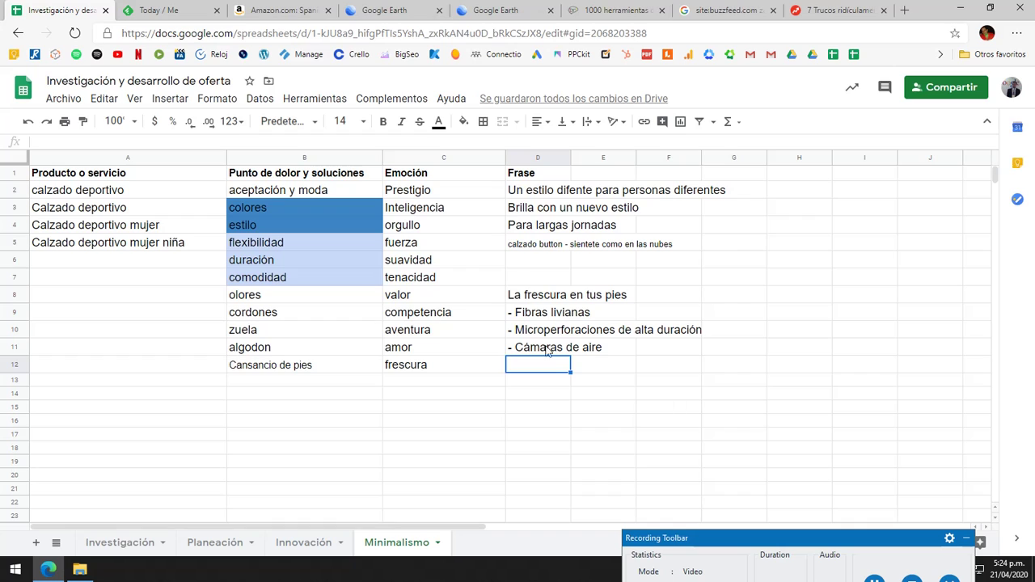
Review the phrase and its bullets in D8 to D11, compare them with the BuzzFeed tricks article, and return to the Minimalismo sheet.
{"action": "left_click", "coordinate": [547, 317]}
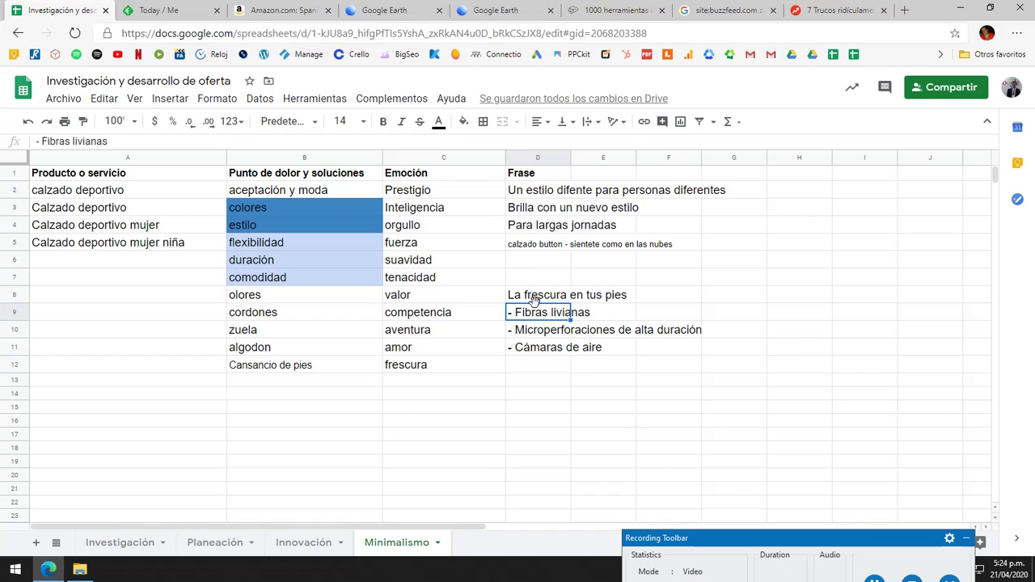
{"action": "left_click", "coordinate": [551, 335]}
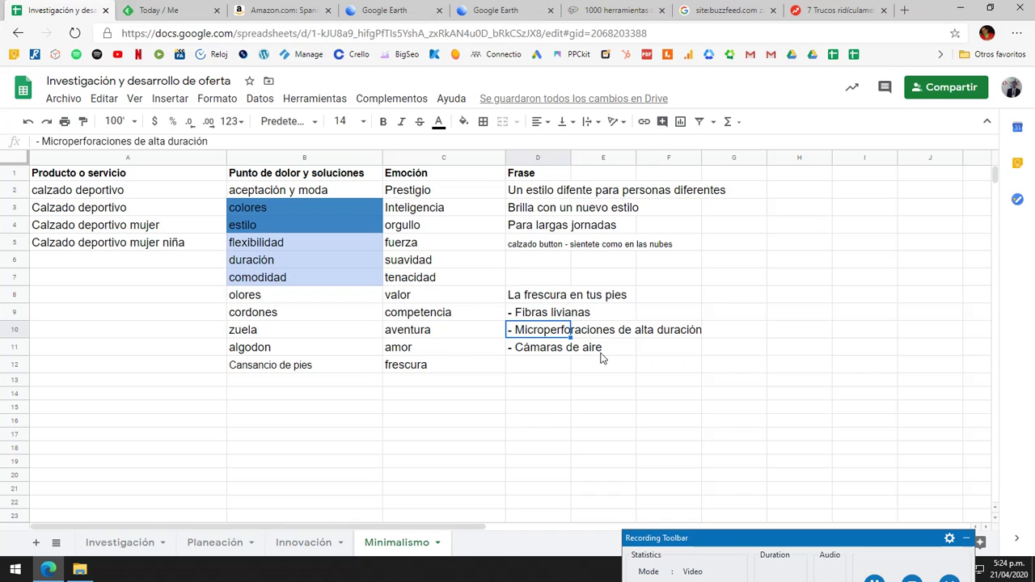
{"action": "left_click", "coordinate": [540, 353]}
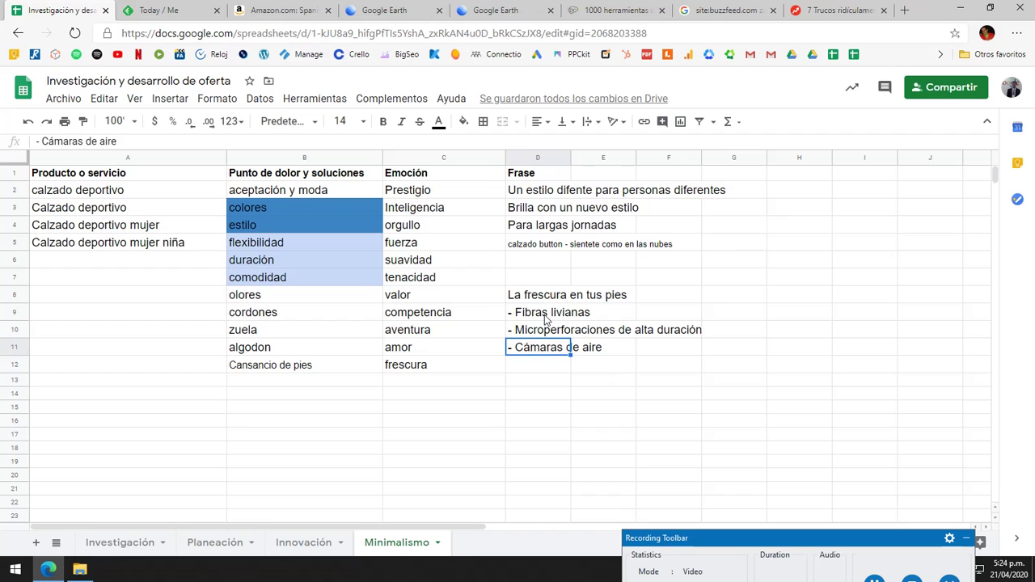
{"action": "left_click_drag", "start_coordinate": [543, 296], "coordinate": [548, 360]}
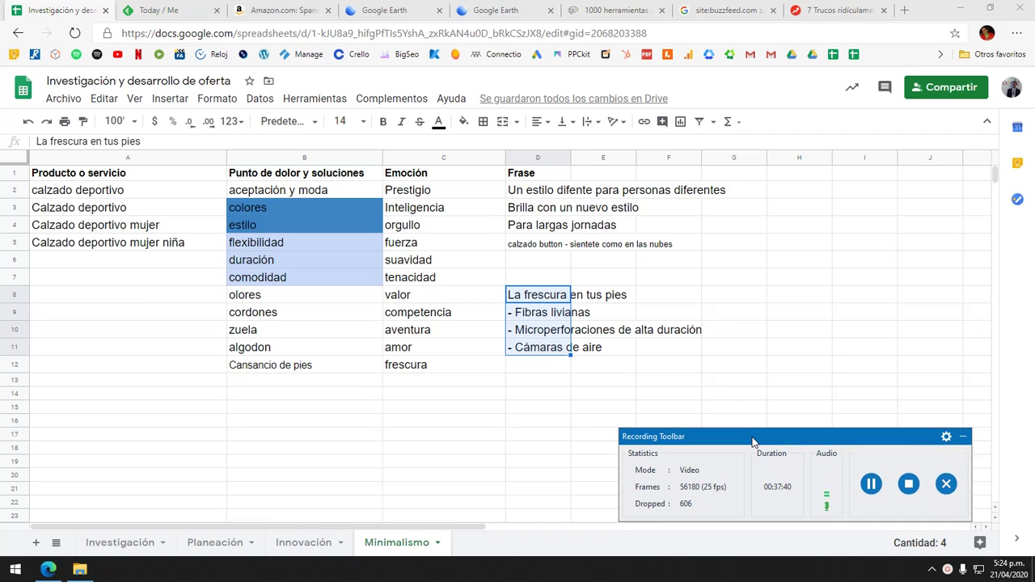
{"action": "left_click", "coordinate": [834, 11]}
{"action": "scroll", "coordinate": [448, 381], "scroll_direction": "down", "scroll_amount": 15}
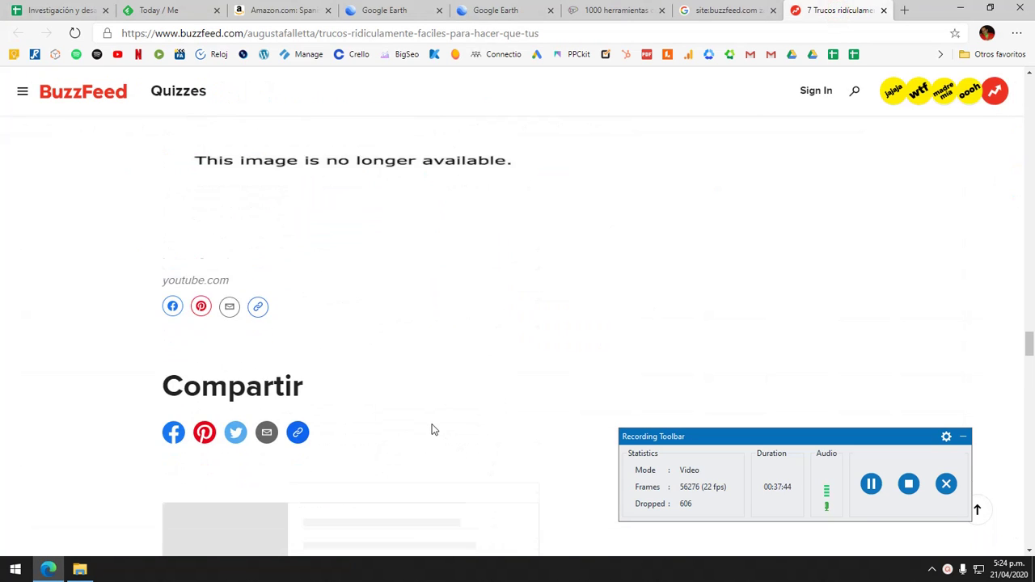
{"action": "left_click", "coordinate": [158, 9]}
{"action": "key", "text": "ctrl+1"}
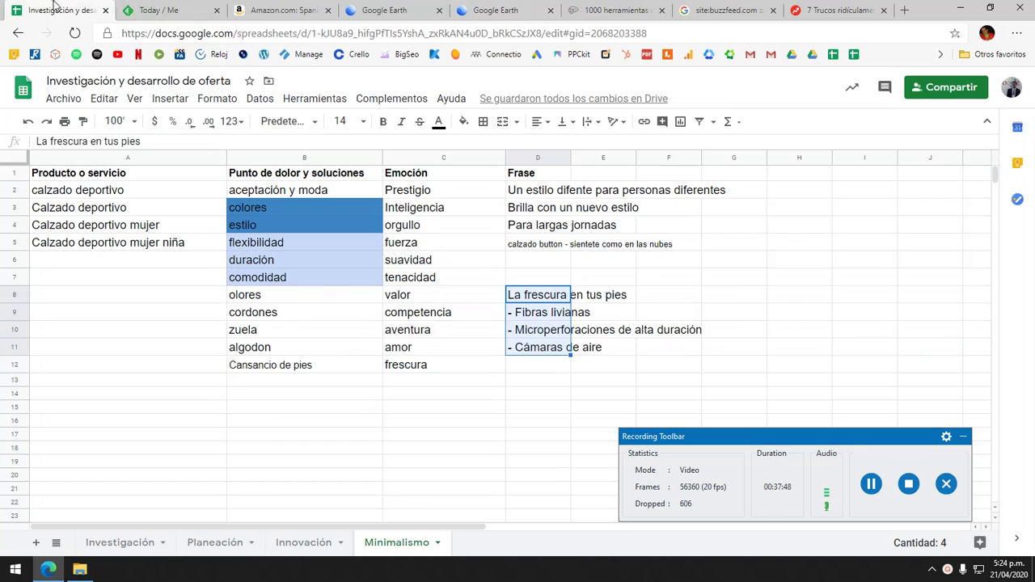
Reread the main phrase in D8 together with the supporting bullets in D9 to D11.
{"action": "left_click", "coordinate": [562, 365]}
{"action": "left_click", "coordinate": [548, 296]}
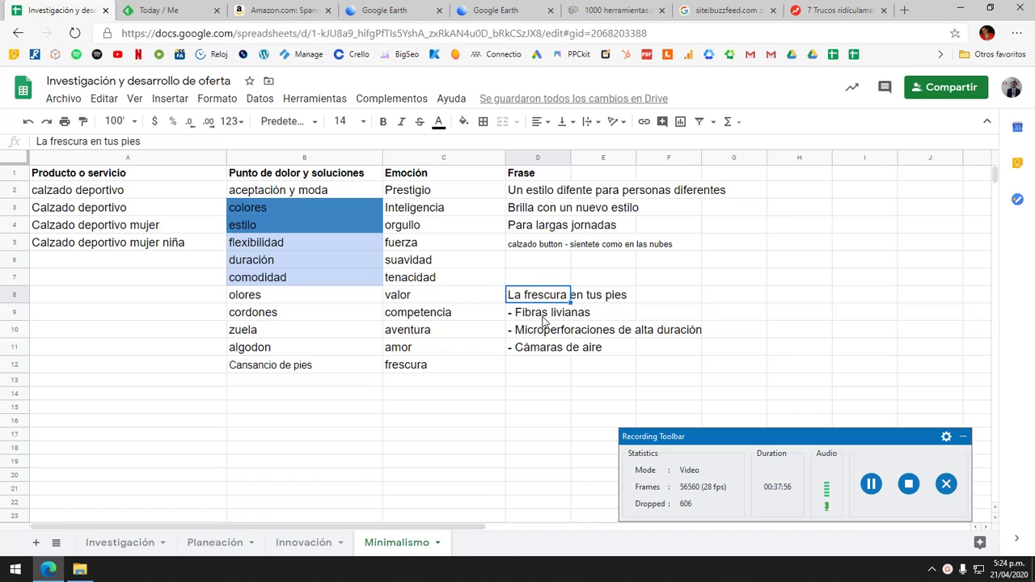
{"action": "left_click", "coordinate": [542, 313]}
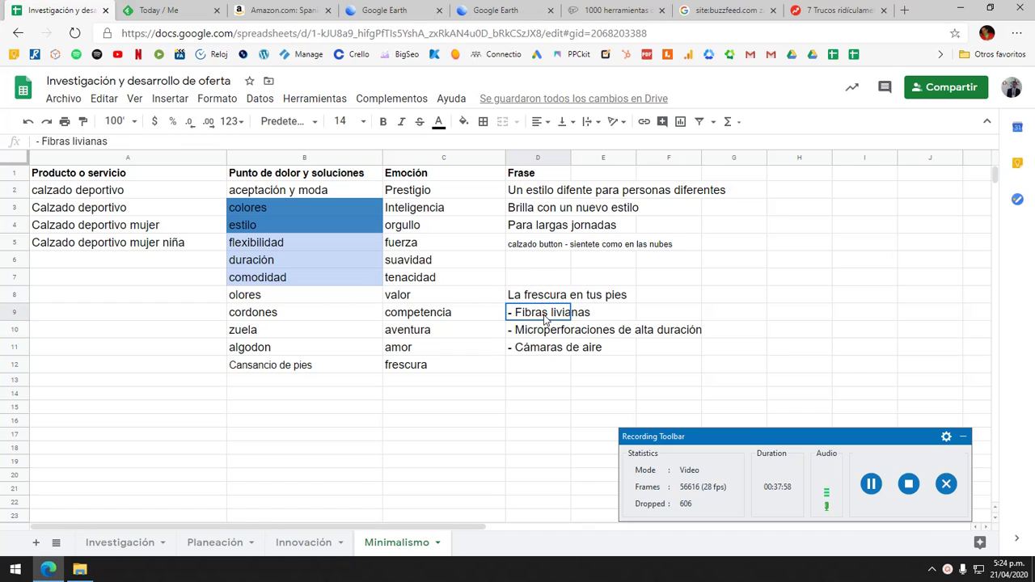
{"action": "left_click_drag", "start_coordinate": [550, 350], "coordinate": [553, 345]}
{"action": "left_click", "coordinate": [546, 295]}
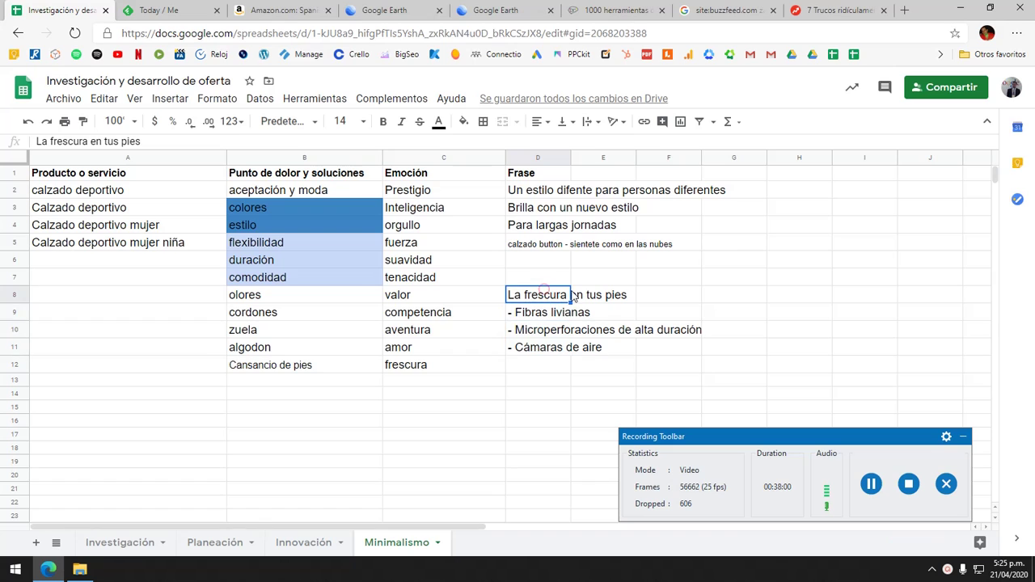